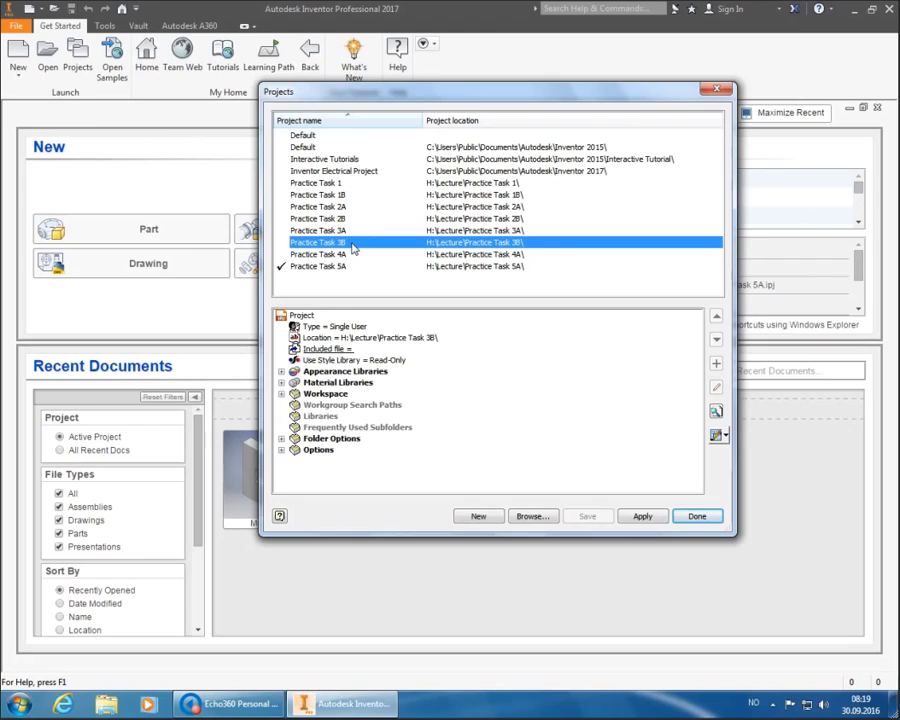
- Activate the Practice Task 3B project and close the Projects dialog
double_click(351, 244)
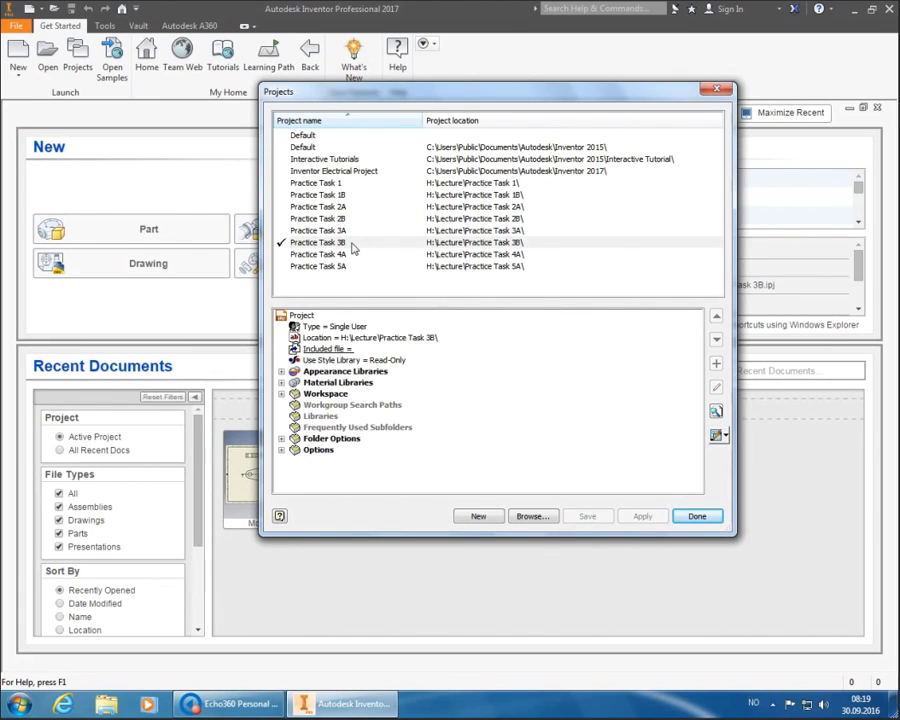
left_click(686, 517)
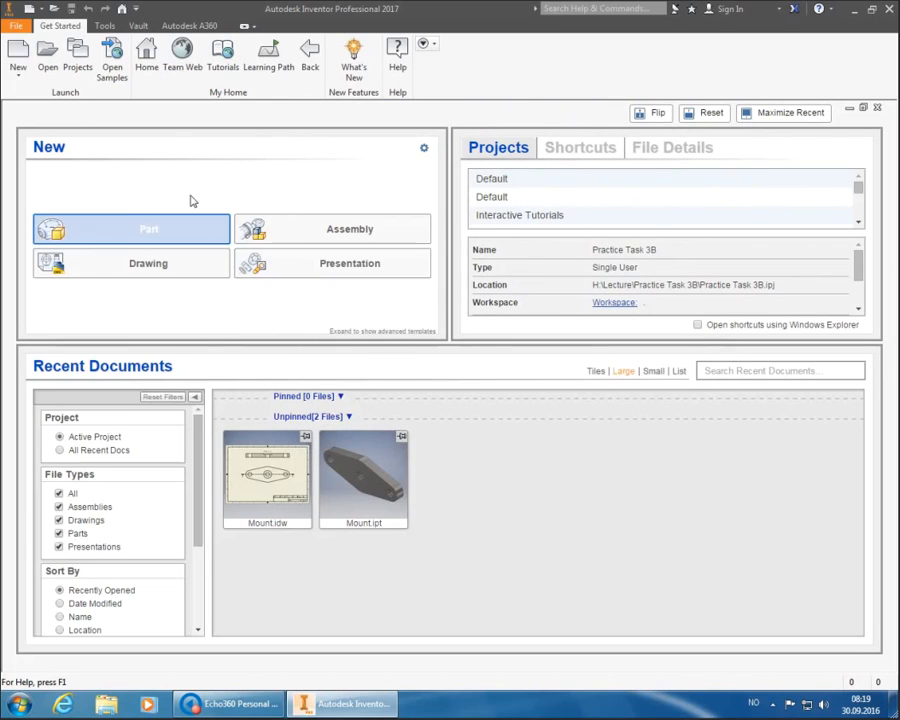
- Open Mount.ipt and check the part from the Front and Top ViewCube views
left_click(48, 55)
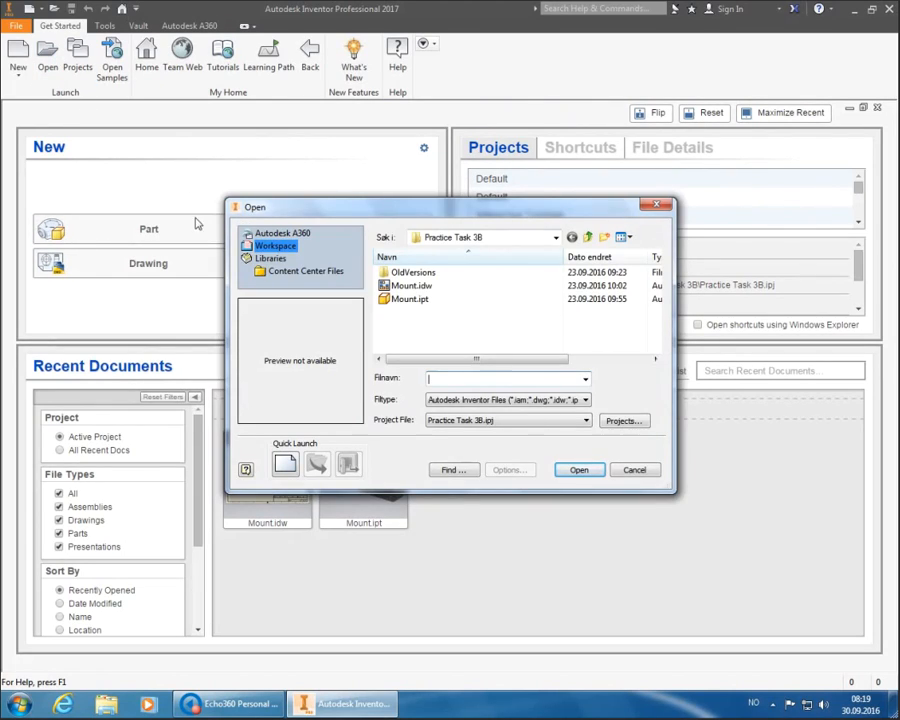
double_click(410, 299)
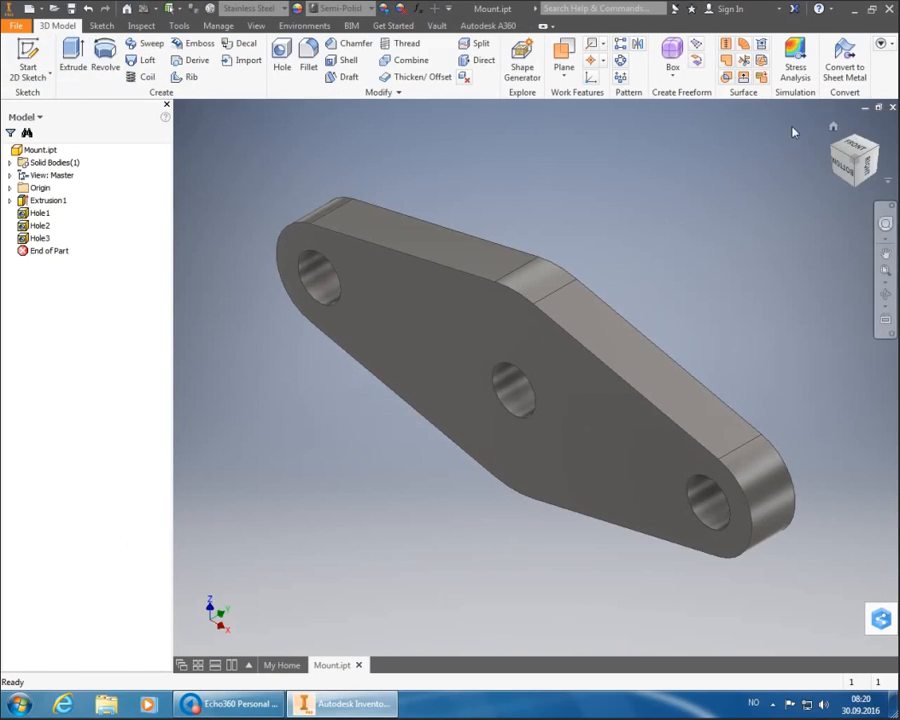
left_click(850, 148)
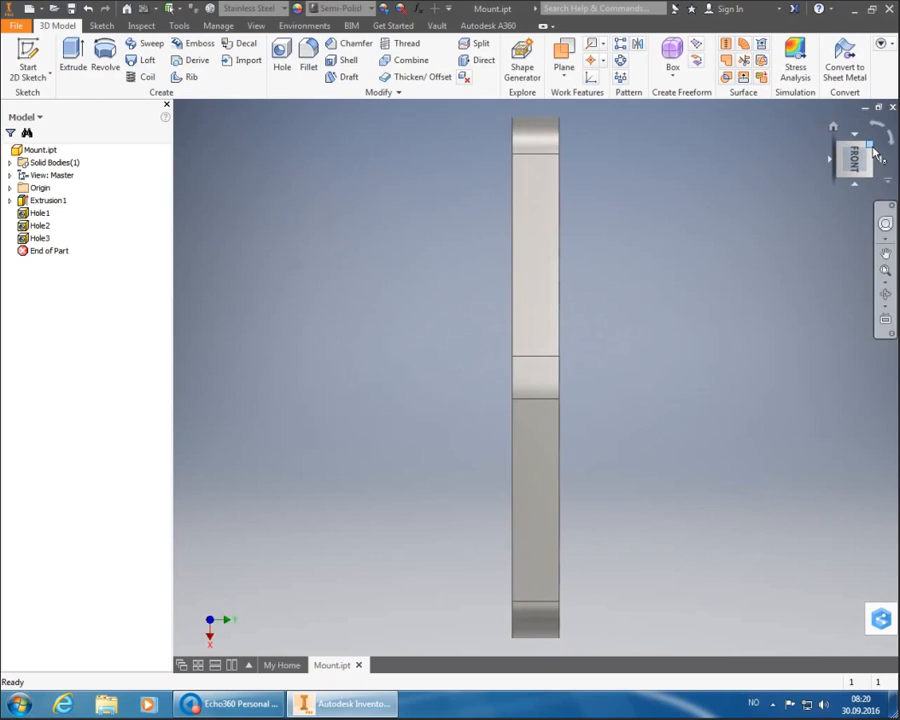
left_click(872, 148)
left_click(870, 166)
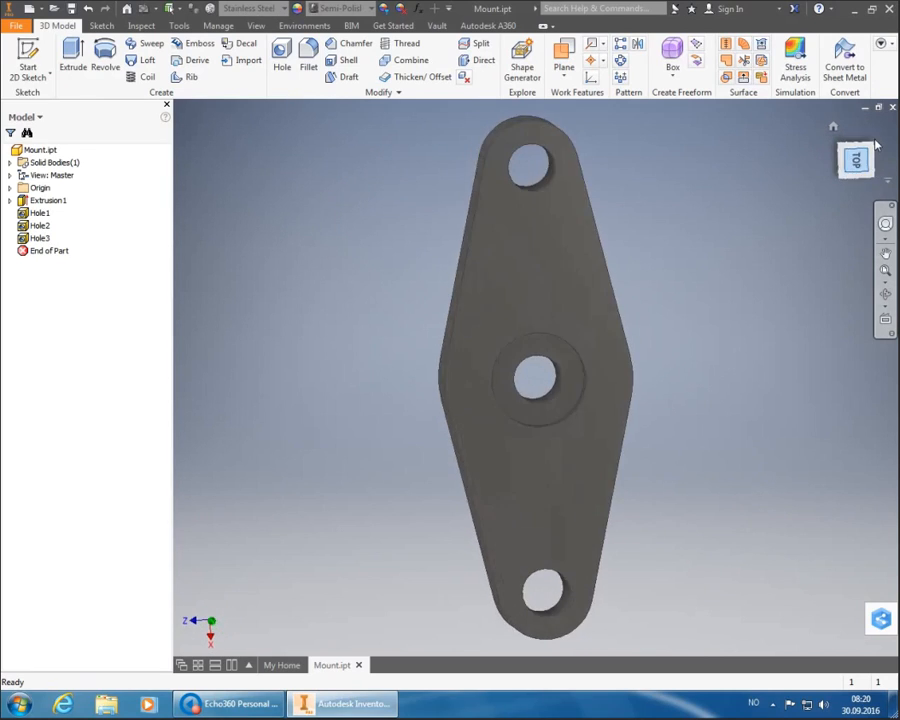
- Turn the Mount part through top, isometric and front views, then reopen the file browser
left_click(875, 145)
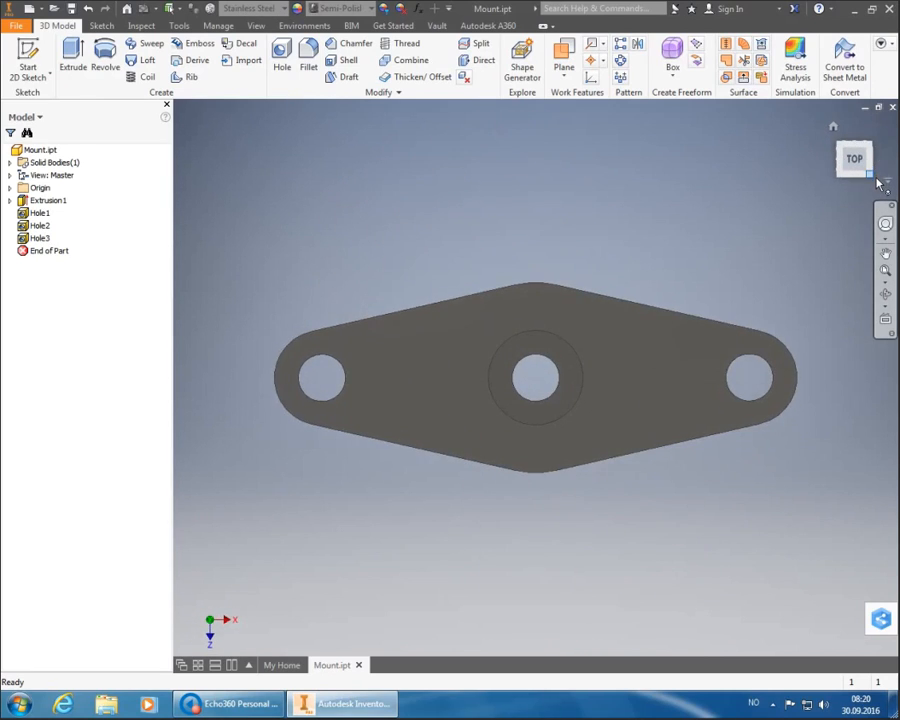
left_click(874, 180)
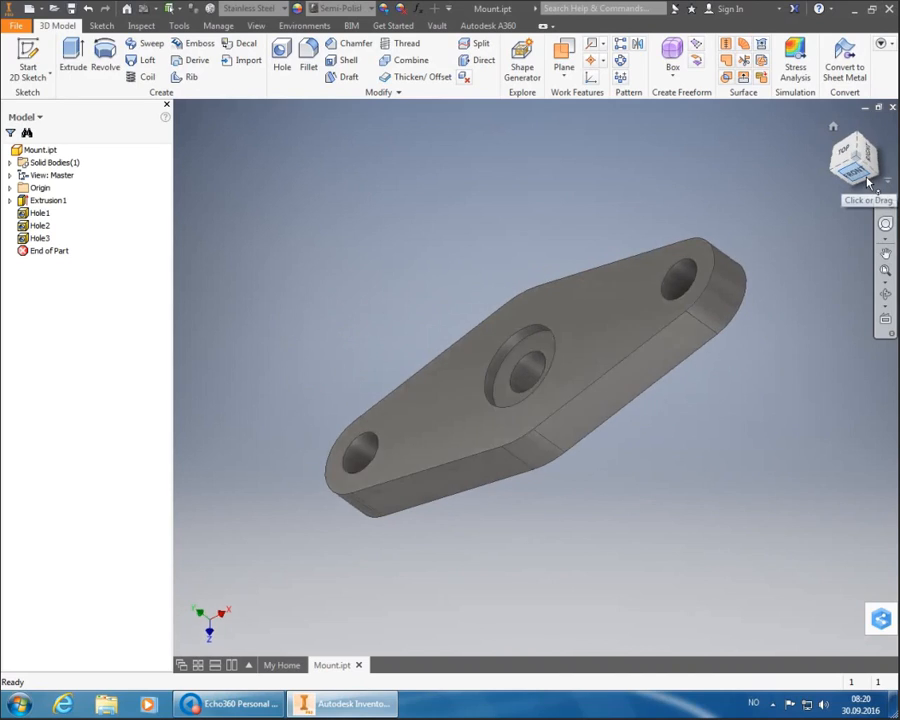
left_click(868, 183)
left_click(873, 146)
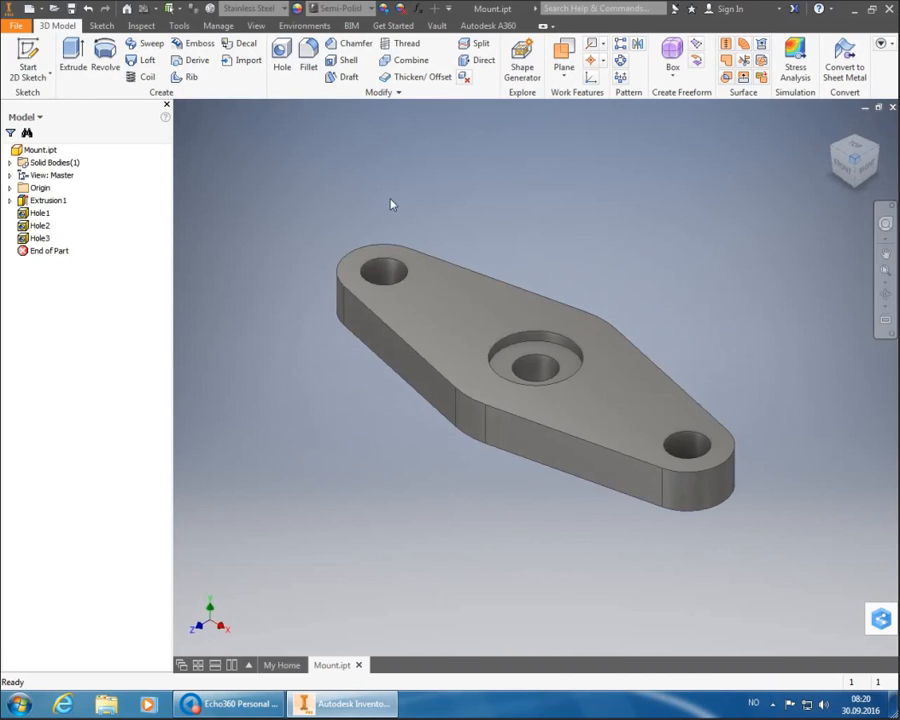
left_click(53, 8)
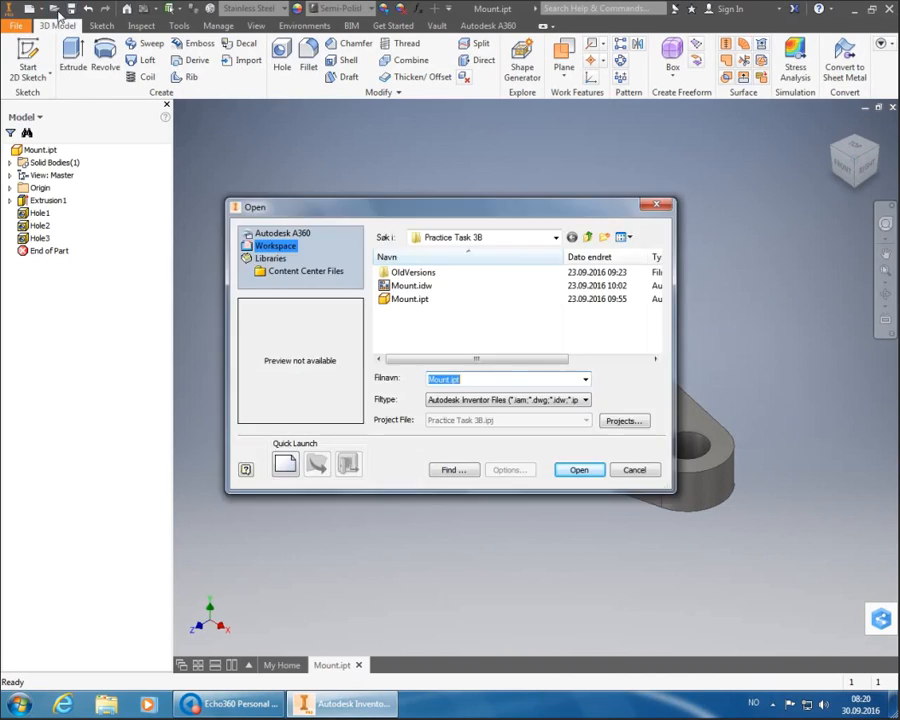
- Open the Mount.idw drawing showing section A-A above the top view
double_click(427, 287)
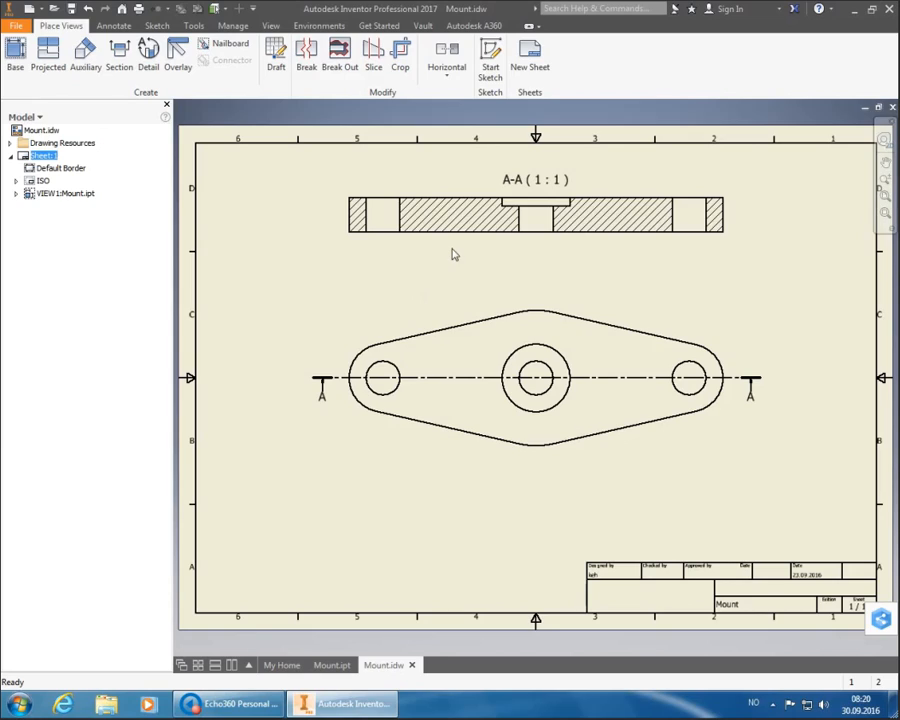
left_click(452, 254)
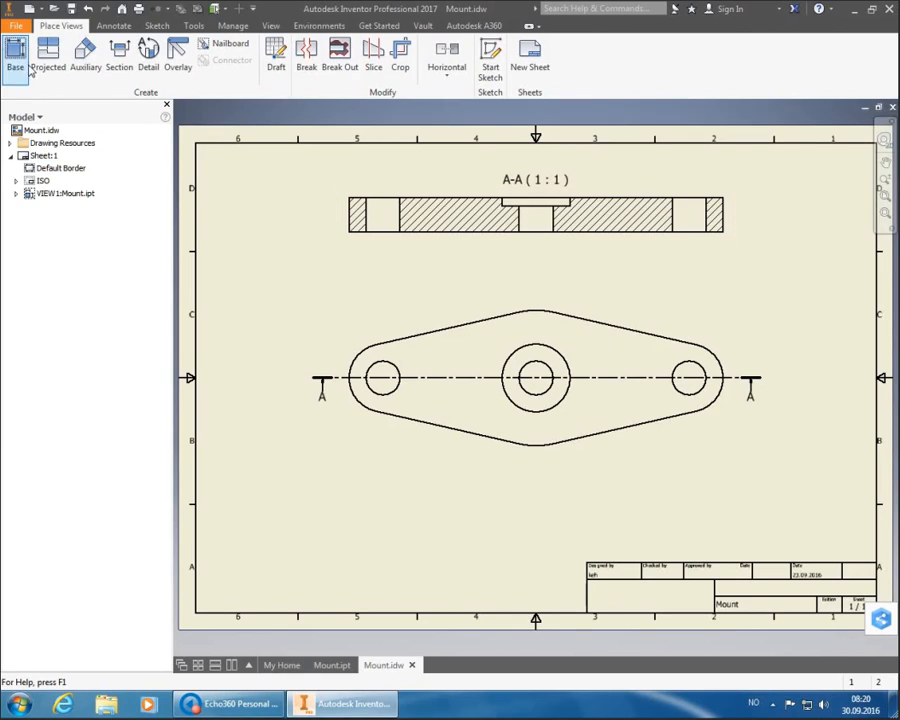
- Add bisector centerlines to the left and right holes in section view A-A
left_click(114, 26)
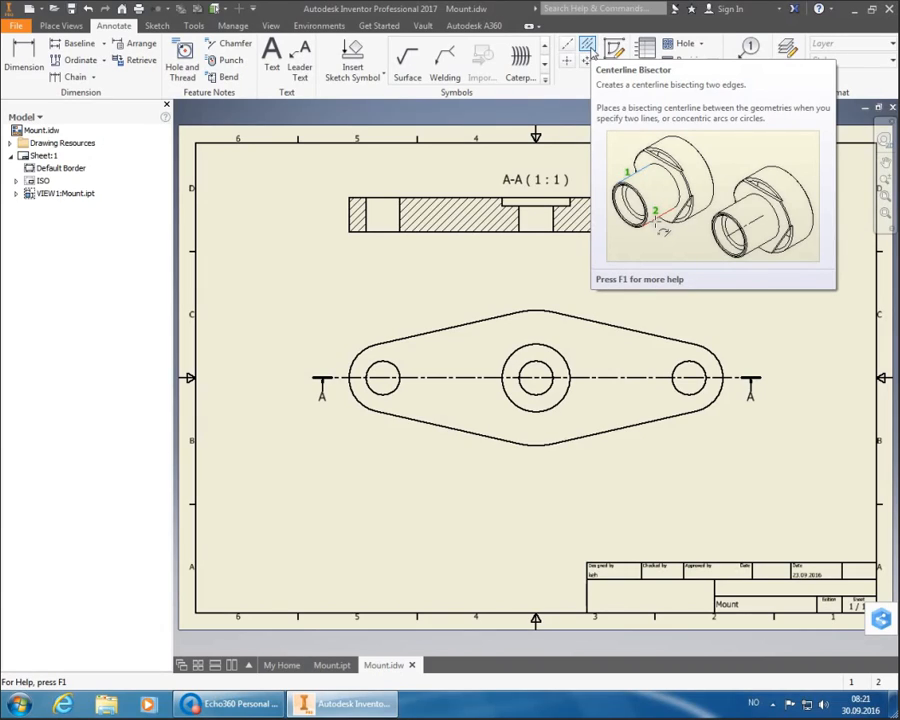
left_click(590, 47)
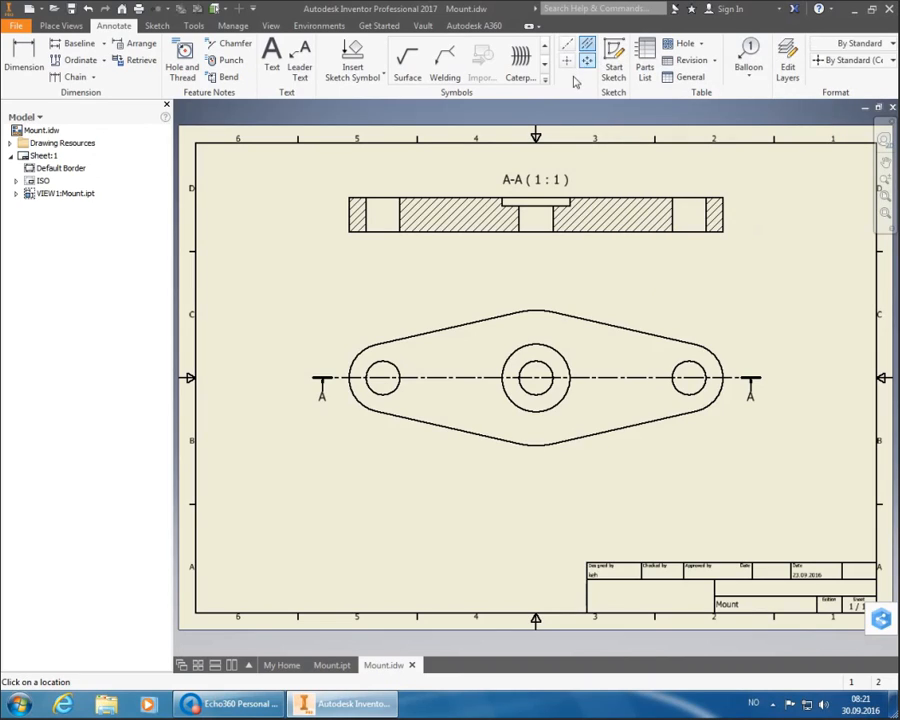
left_click(367, 215)
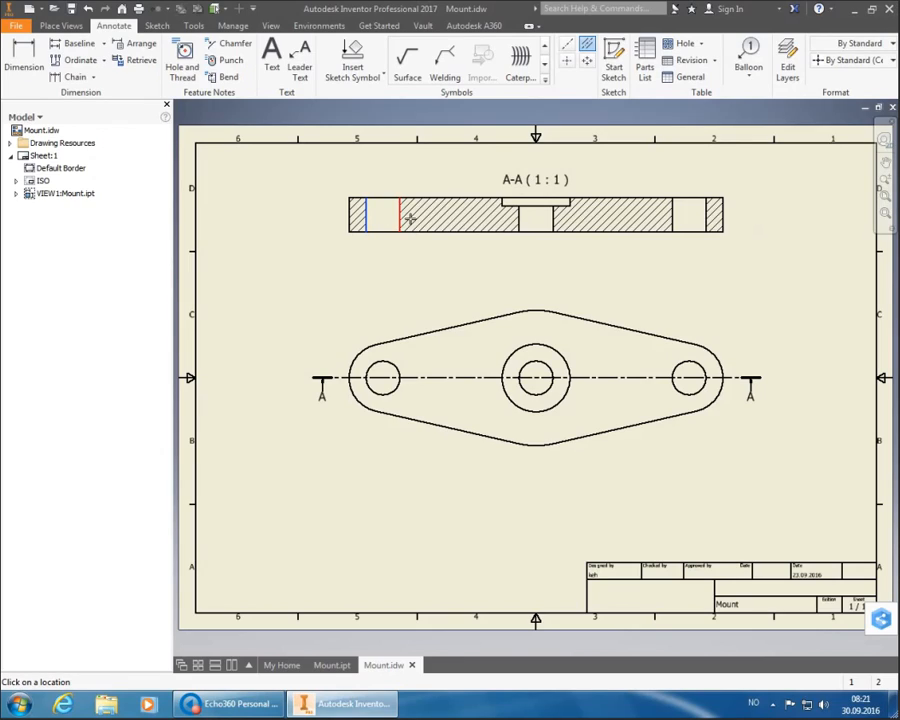
left_click(405, 218)
left_click(683, 217)
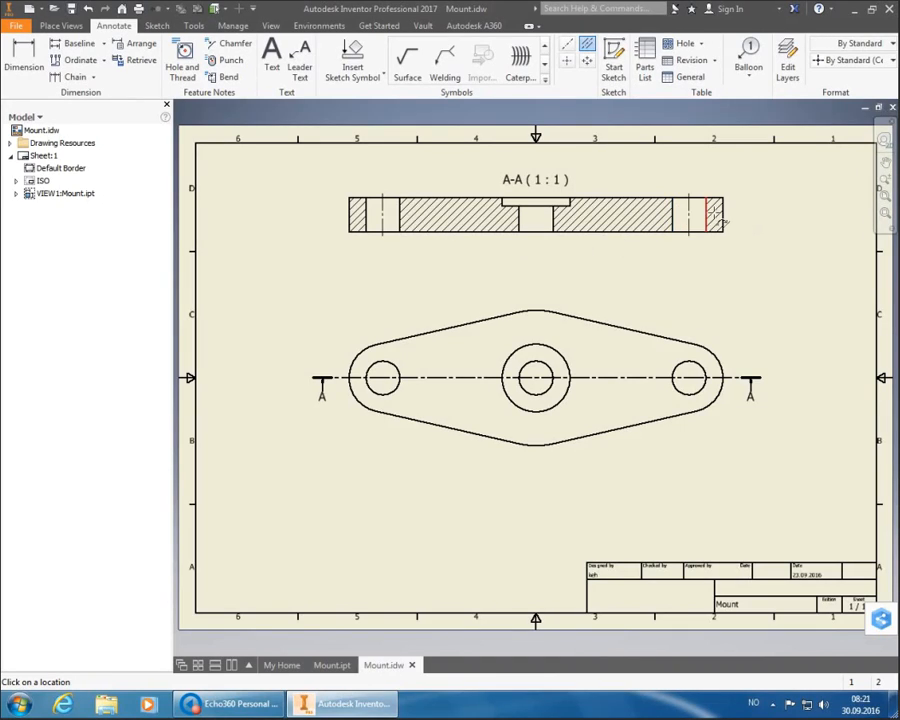
left_click(703, 217)
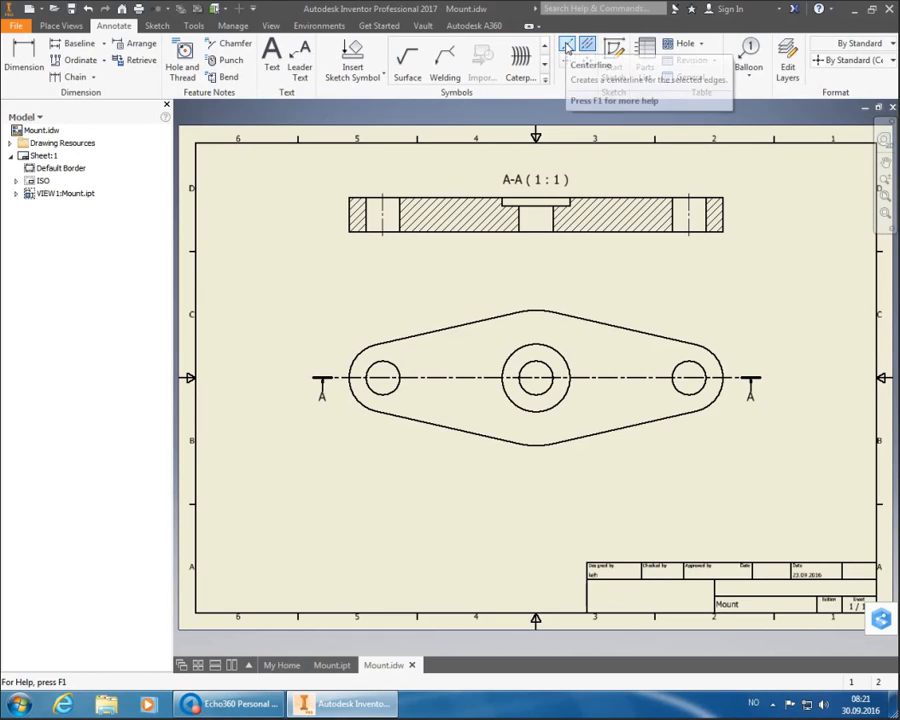
- Create a centerline through the central slot of section A-A
left_click(567, 46)
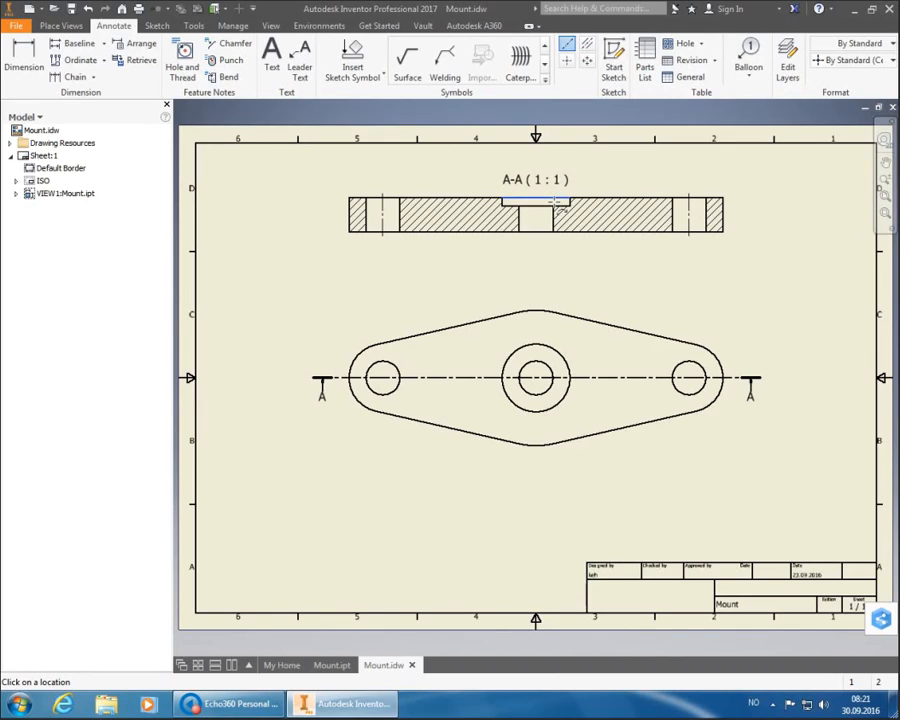
left_click(542, 231)
right_click(555, 254)
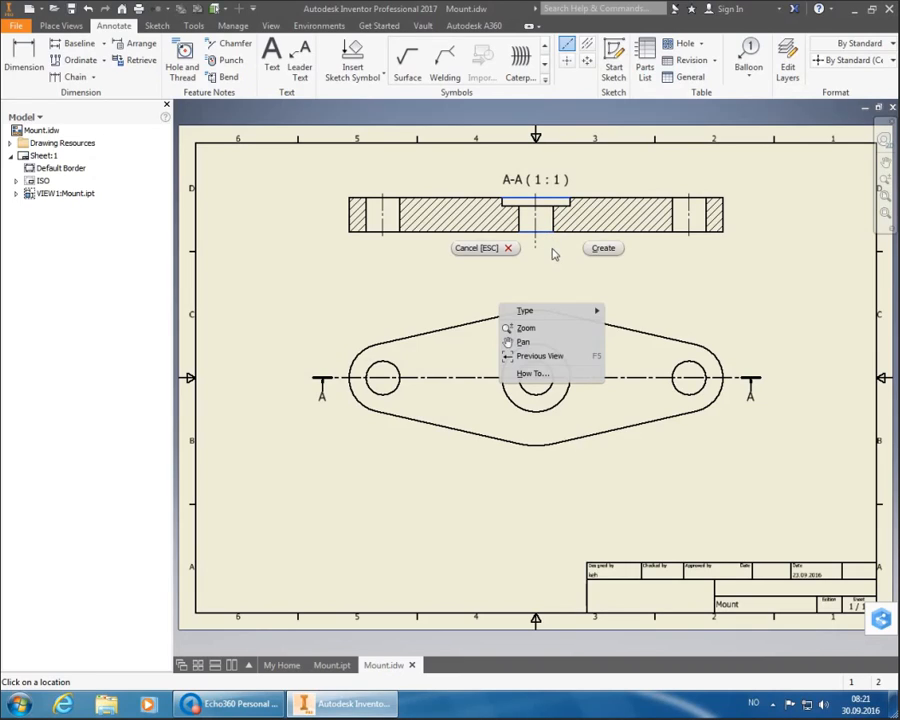
left_click(602, 251)
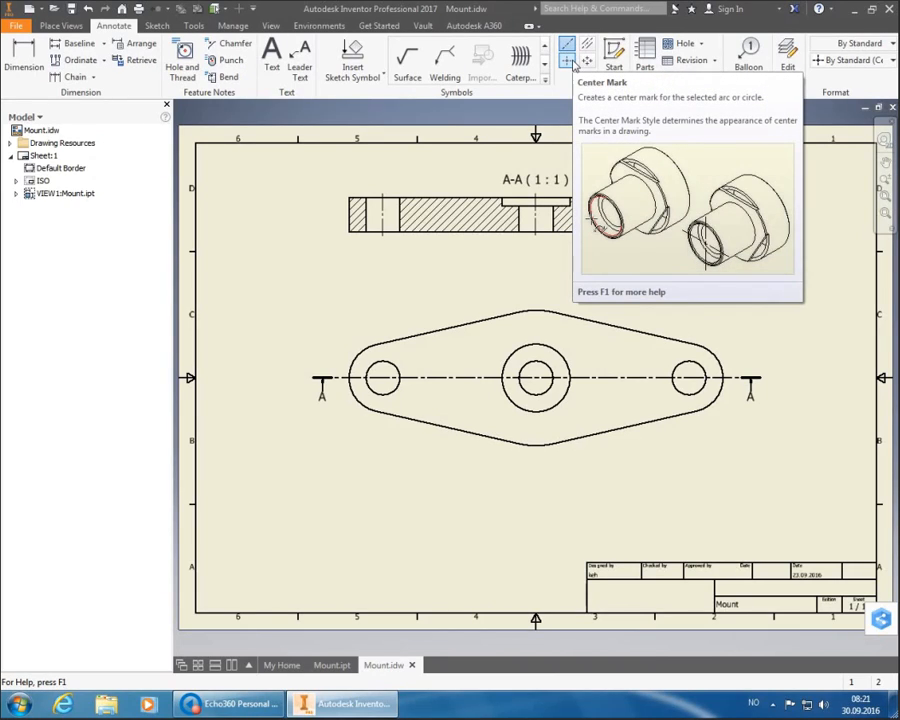
- Start Center Mark to mark the three hole circles in the top view
left_click(570, 62)
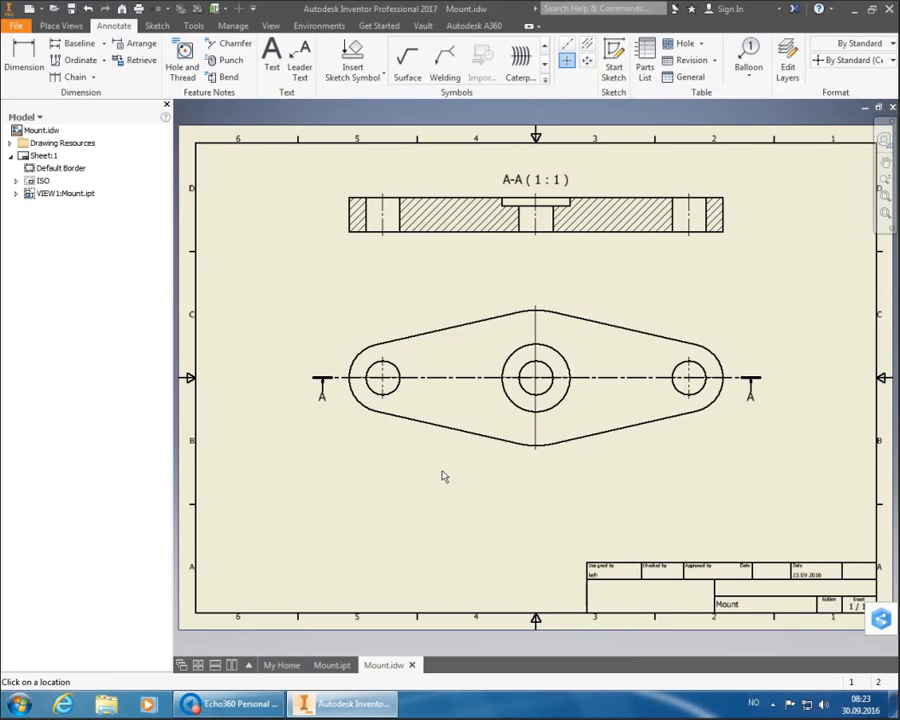
- Draw the line across the top view from the outline's left end and create it
left_click(567, 44)
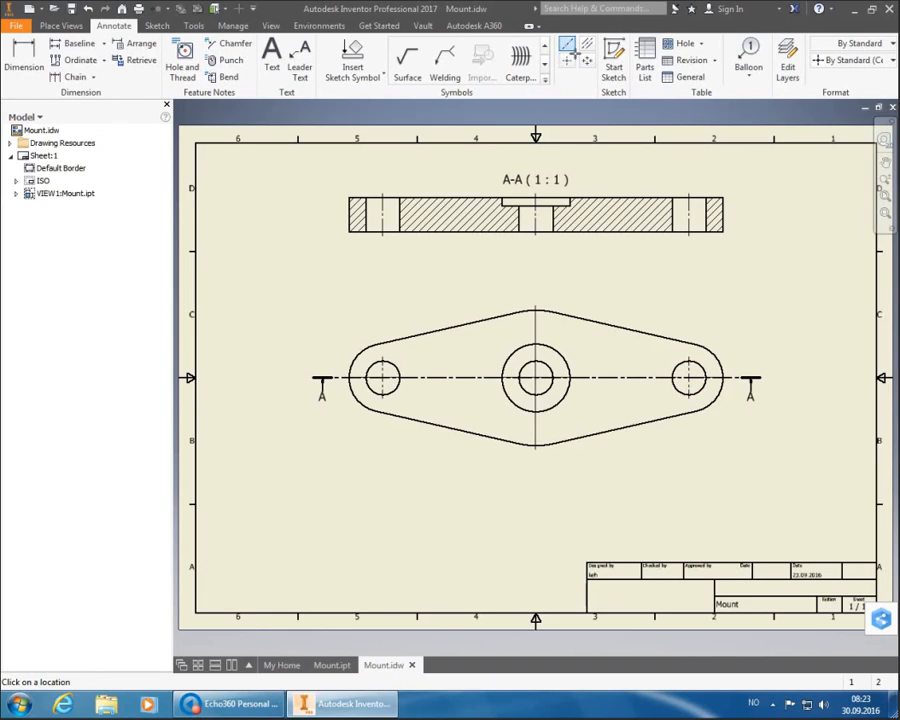
left_click(346, 379)
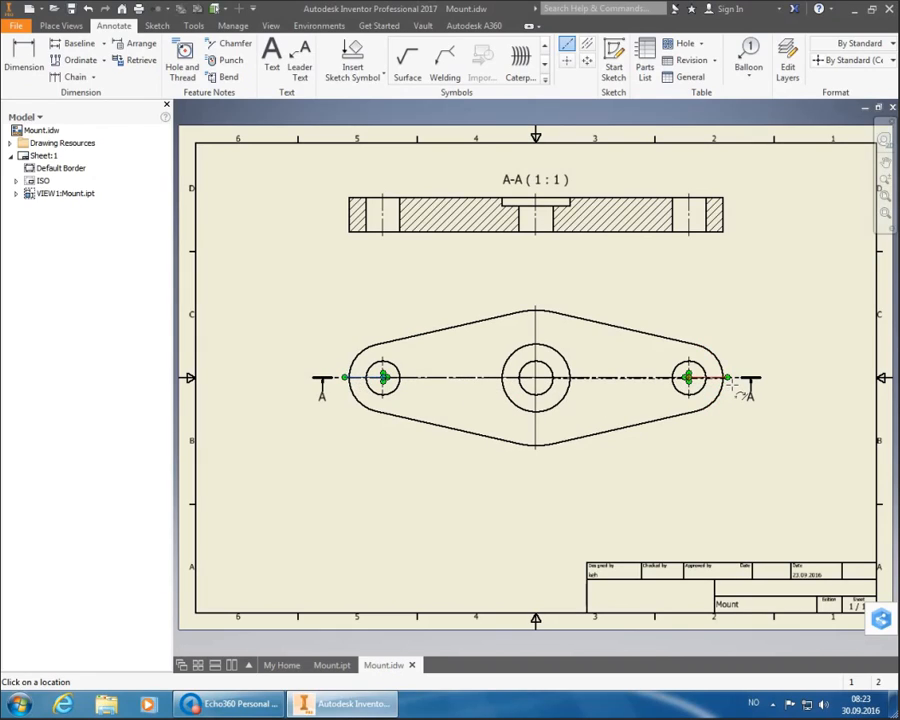
right_click(788, 346)
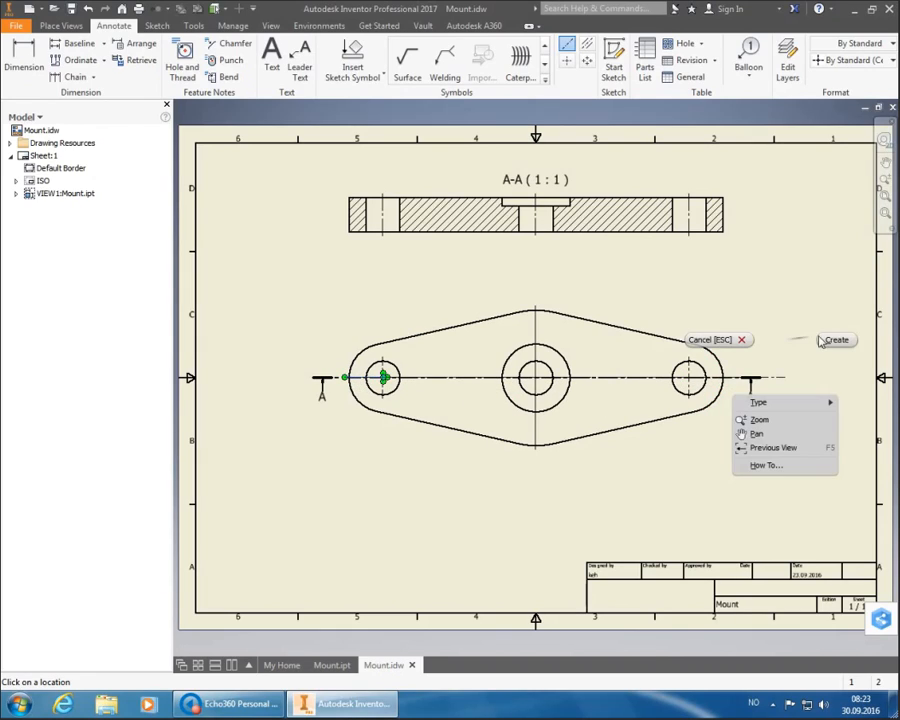
left_click(828, 338)
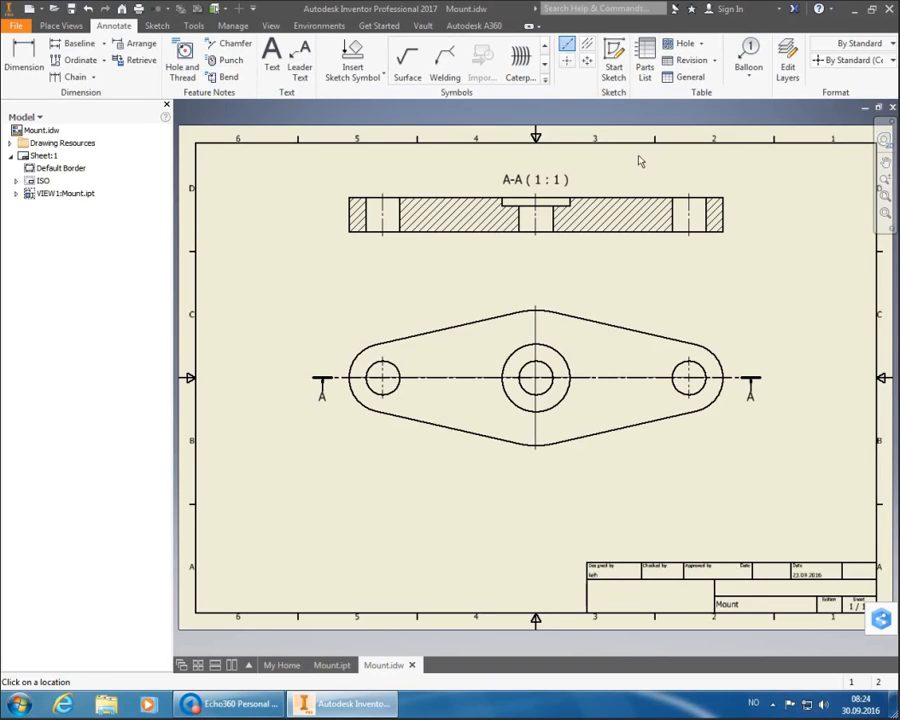
- Cancel the active command and drag the A-A (1:1) label below the section view
right_click(528, 178)
left_click(478, 177)
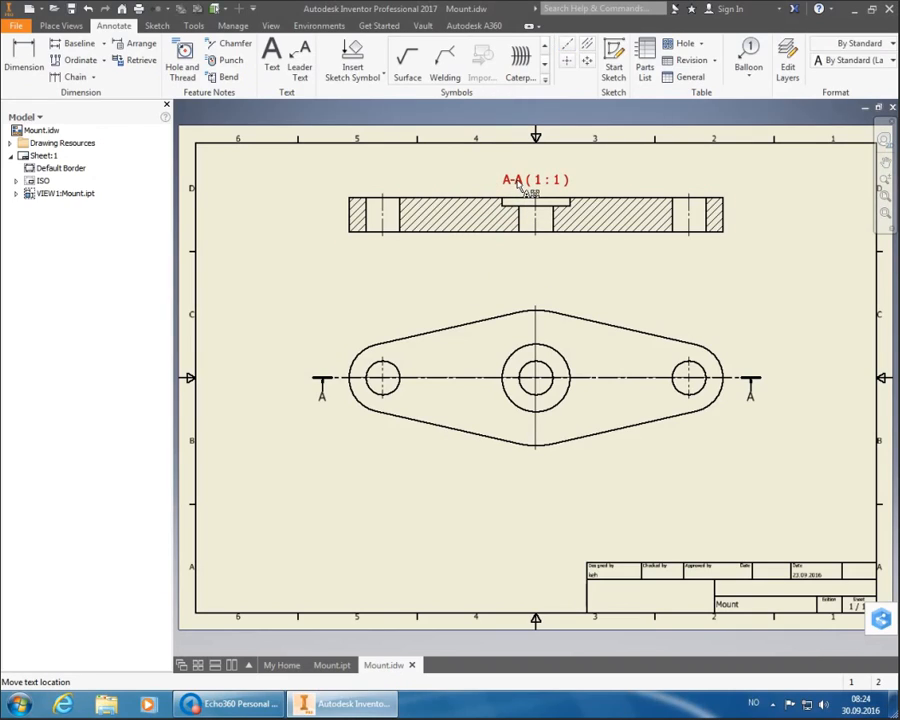
left_click_drag(520, 187, 534, 280)
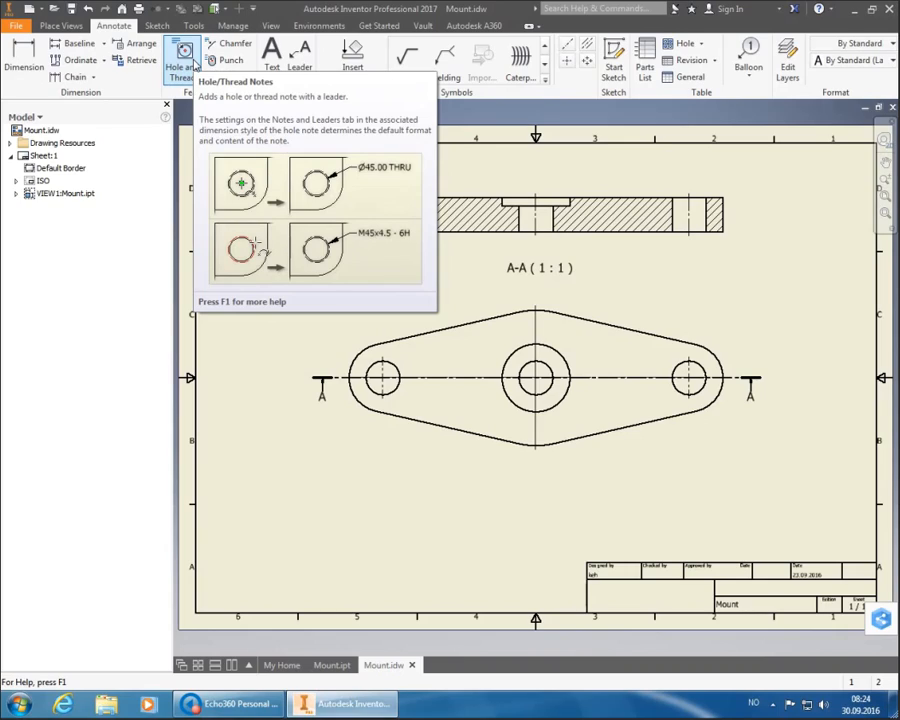
- Place a Ø20 THRU hole note above the left hole in Default - Method 1b (ISO) style
left_click(195, 65)
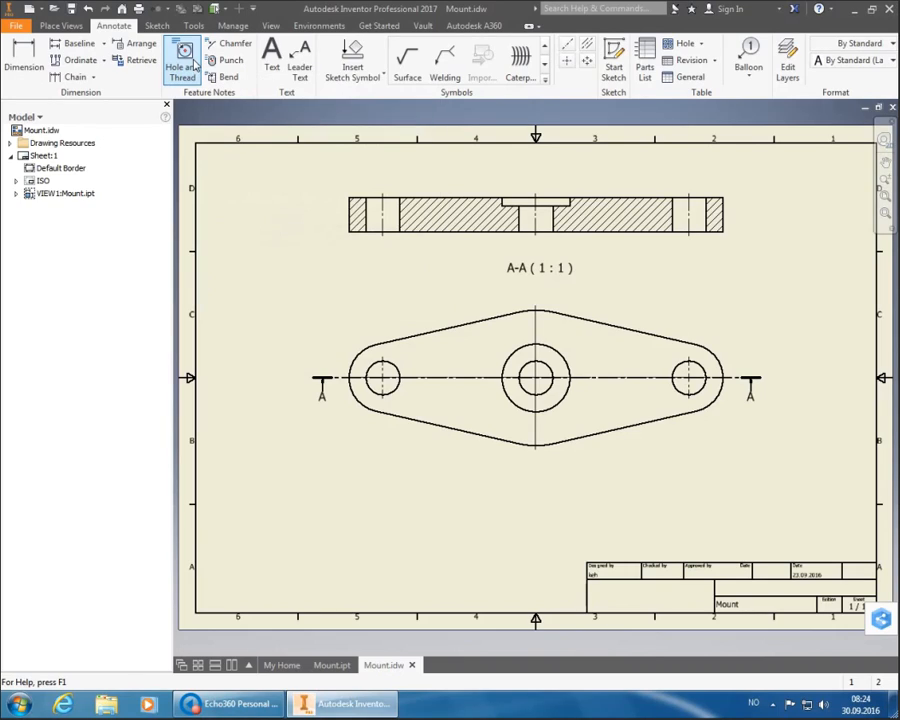
left_click(401, 204)
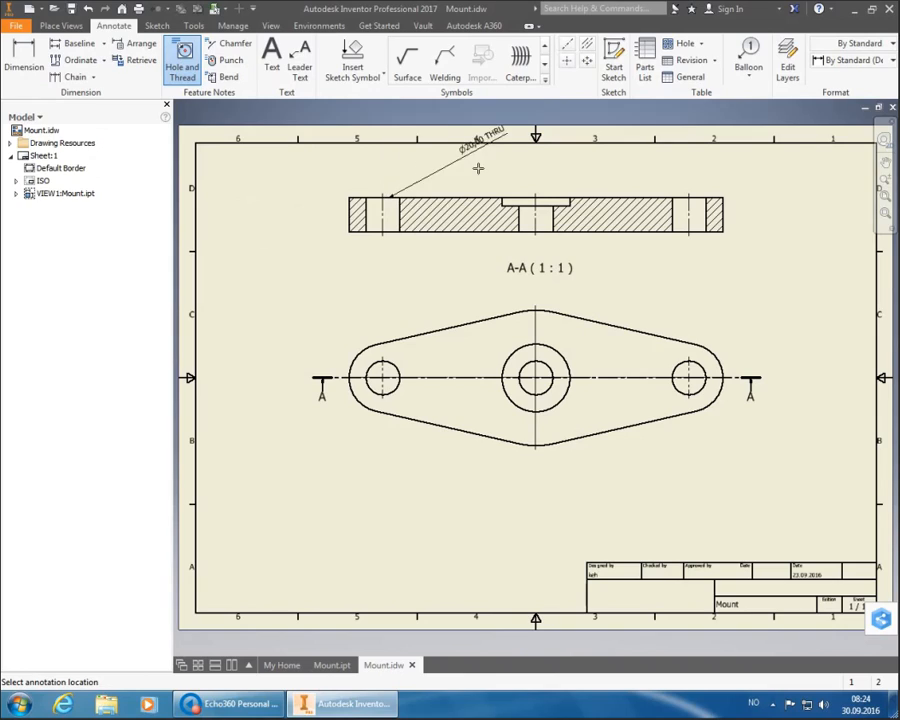
left_click(828, 61)
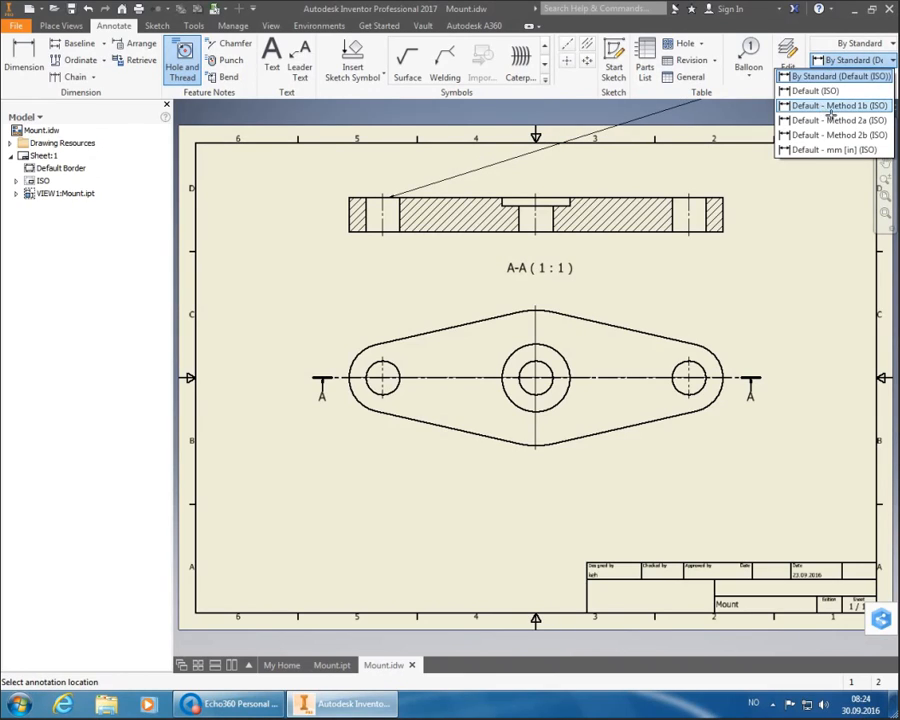
left_click(826, 107)
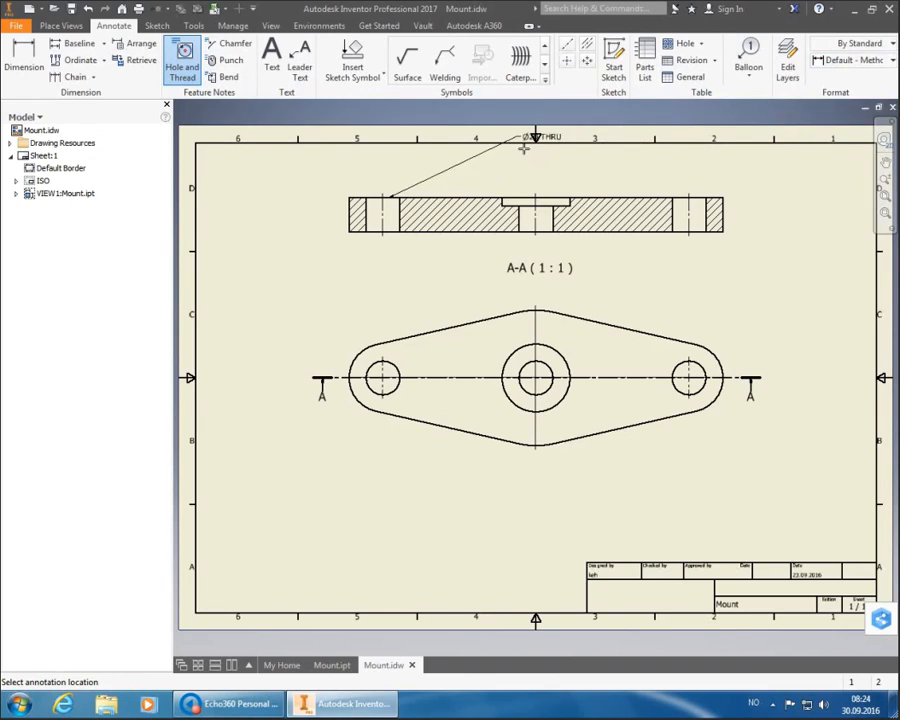
left_click(414, 180)
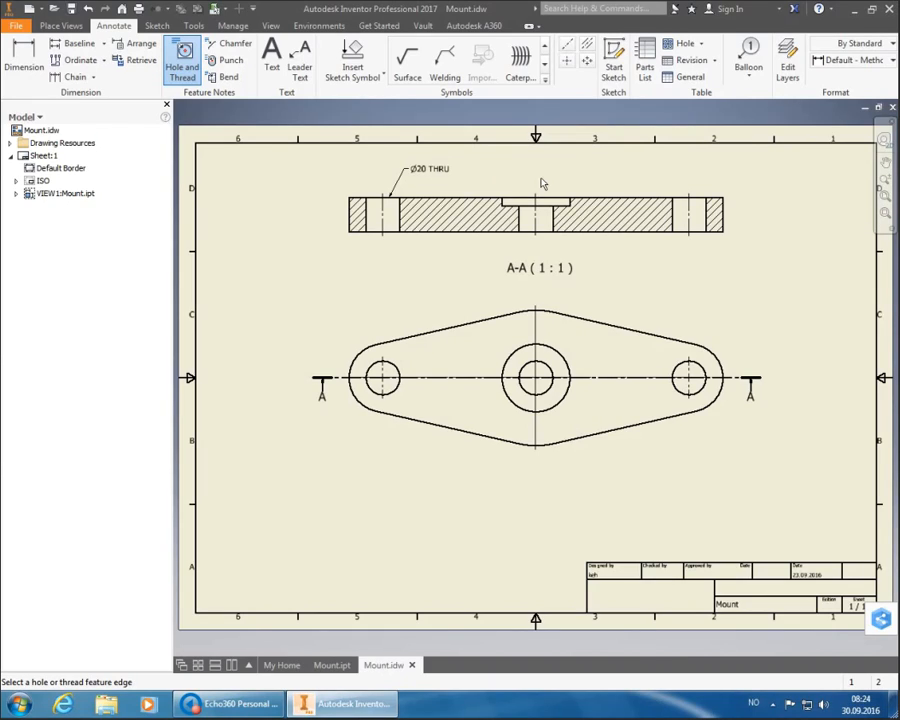
- Add the Ø20 THRU note to the right hole and pick the centre counterbored hole
left_click(702, 205)
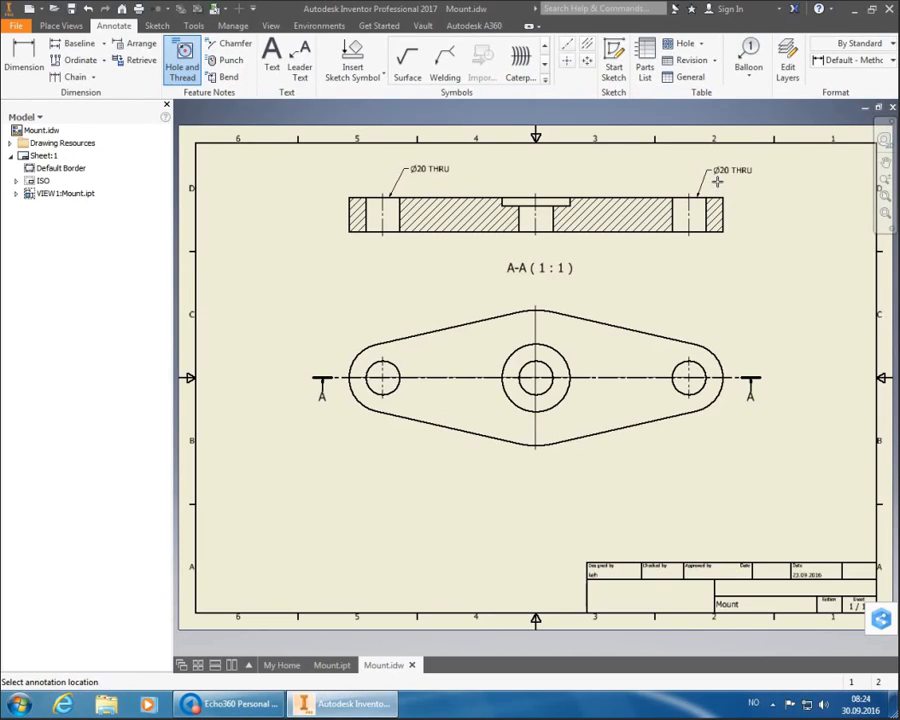
left_click(716, 181)
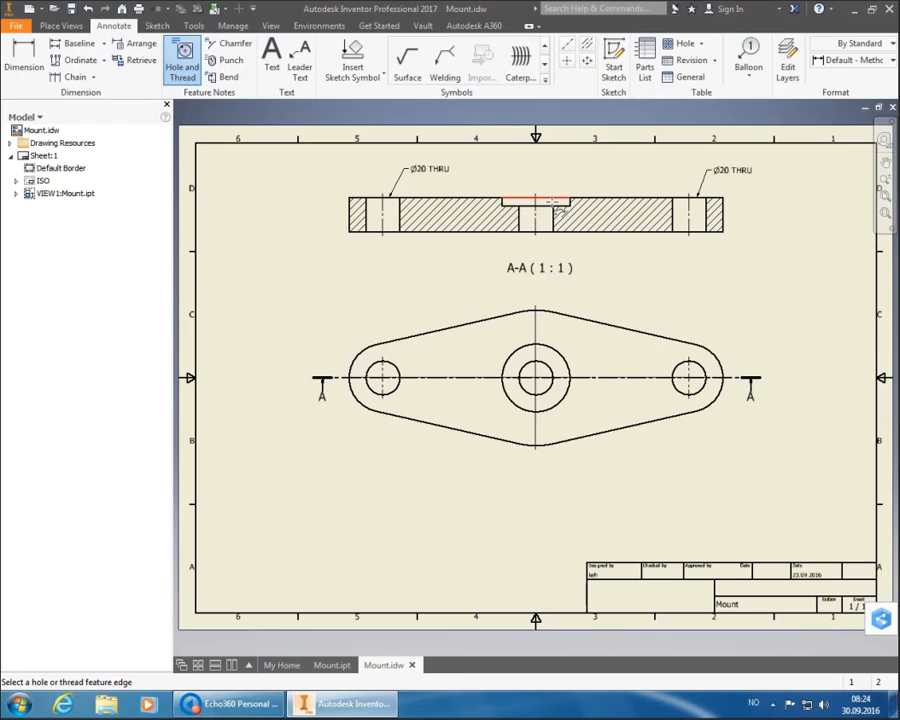
left_click(555, 203)
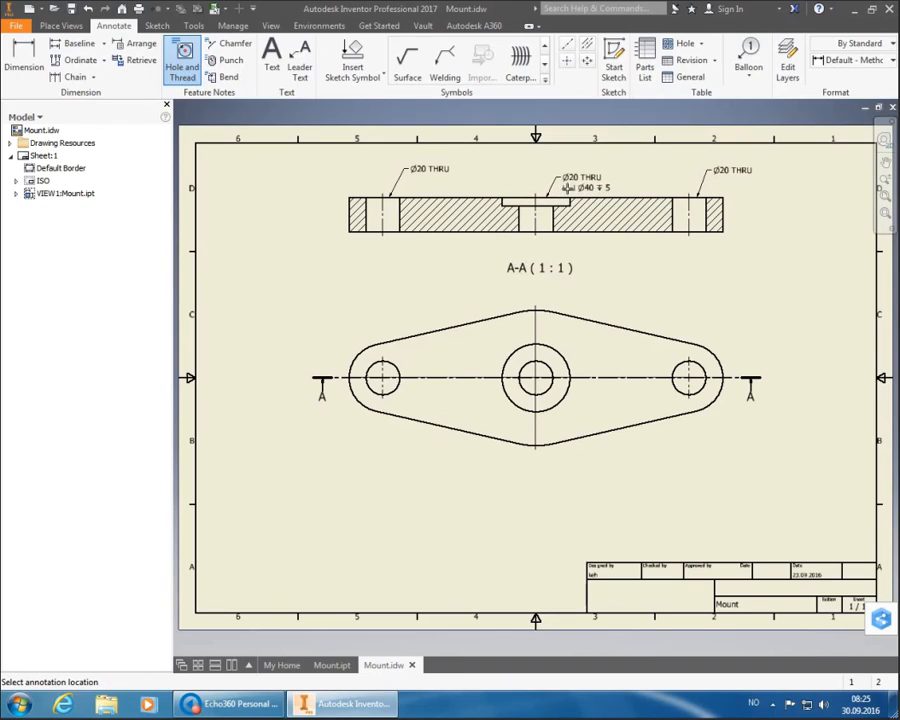
- Place the Ø20 THRU ⌴Ø40 ▽5 note above the centre counterbored hole
left_click(573, 178)
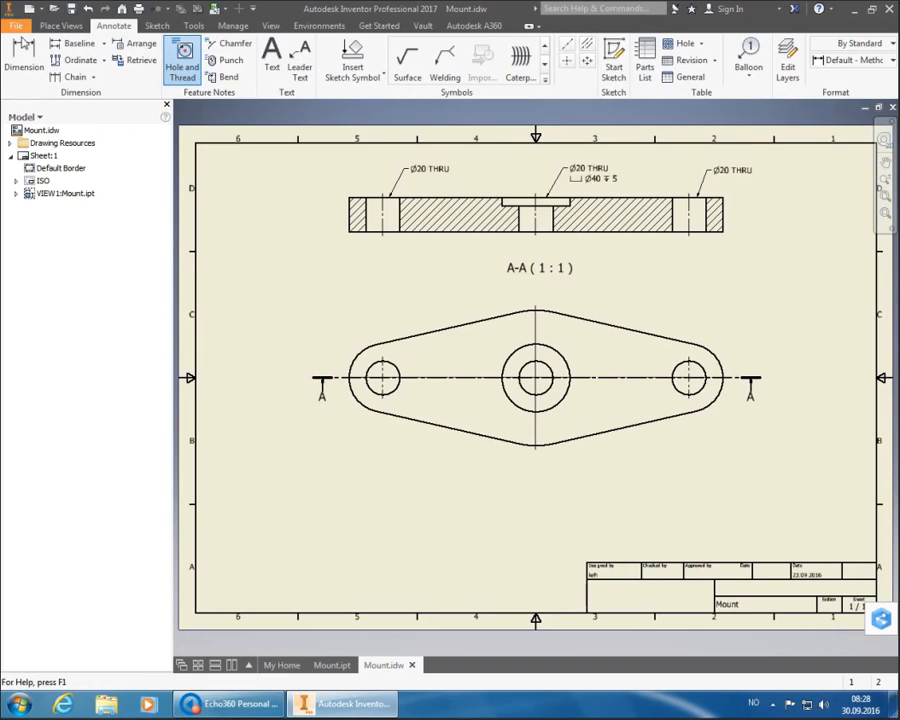
- Dimension the centre counterbore: Ø40,00 diameter, 5,00 depth and Ø20,00 through hole
left_click(23, 55)
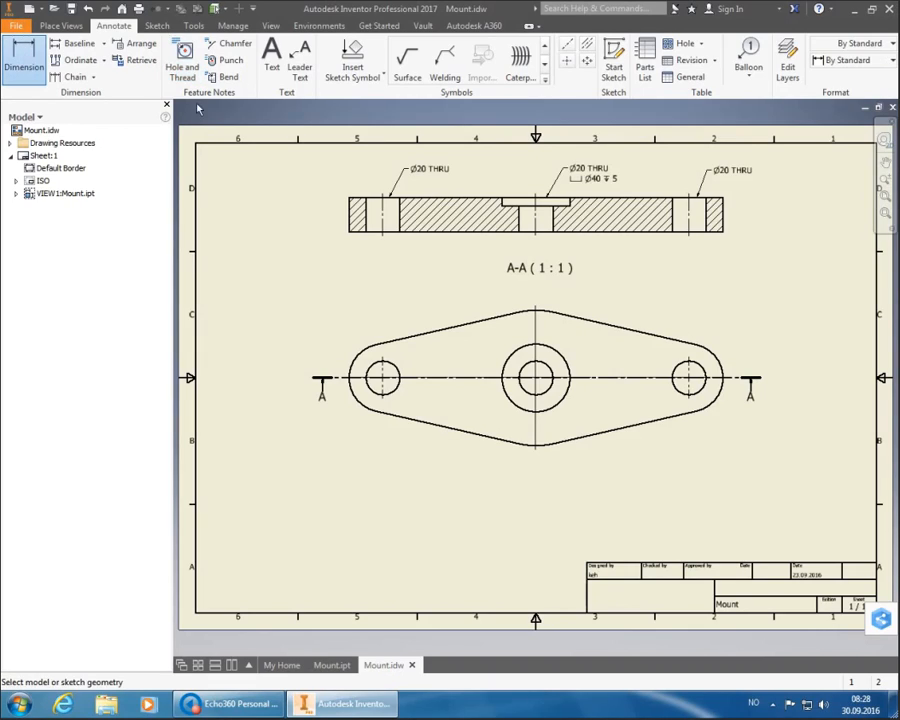
left_click(530, 200)
left_click(519, 190)
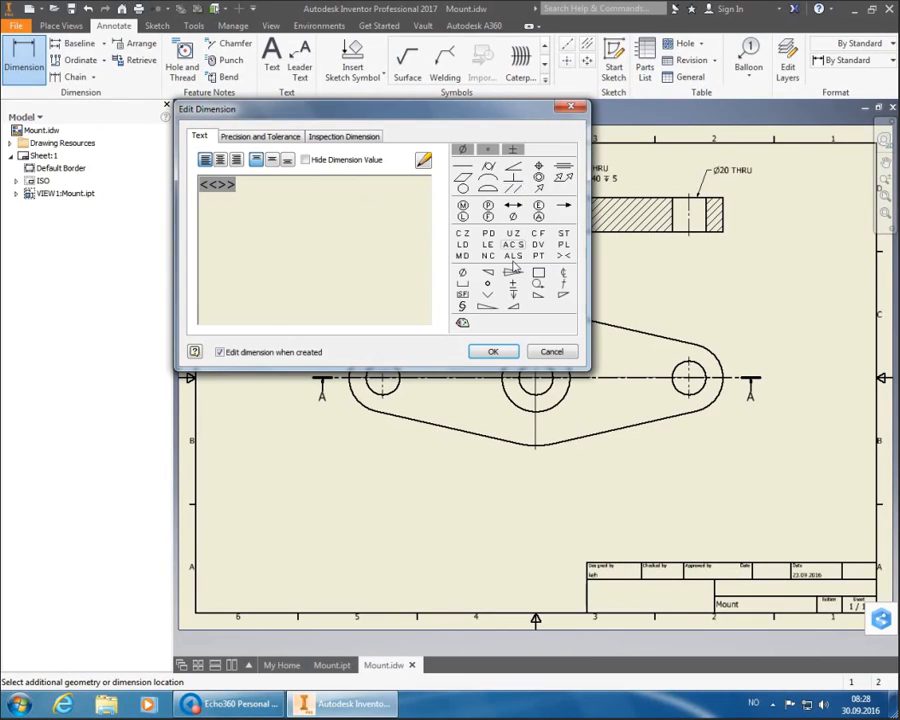
left_click(494, 350)
scroll(572, 203, "down", 5)
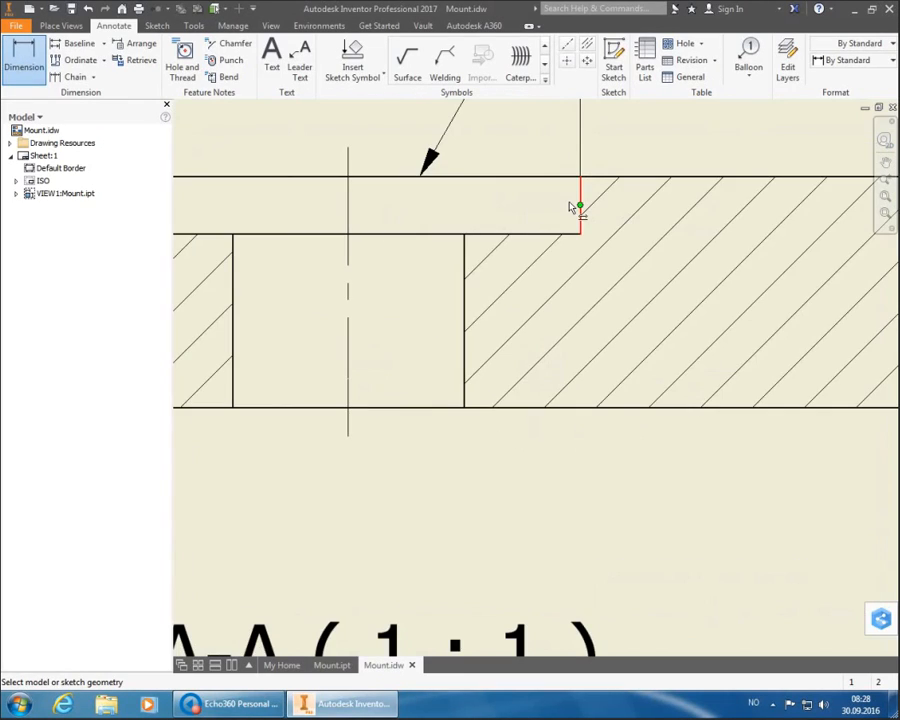
left_click(582, 196)
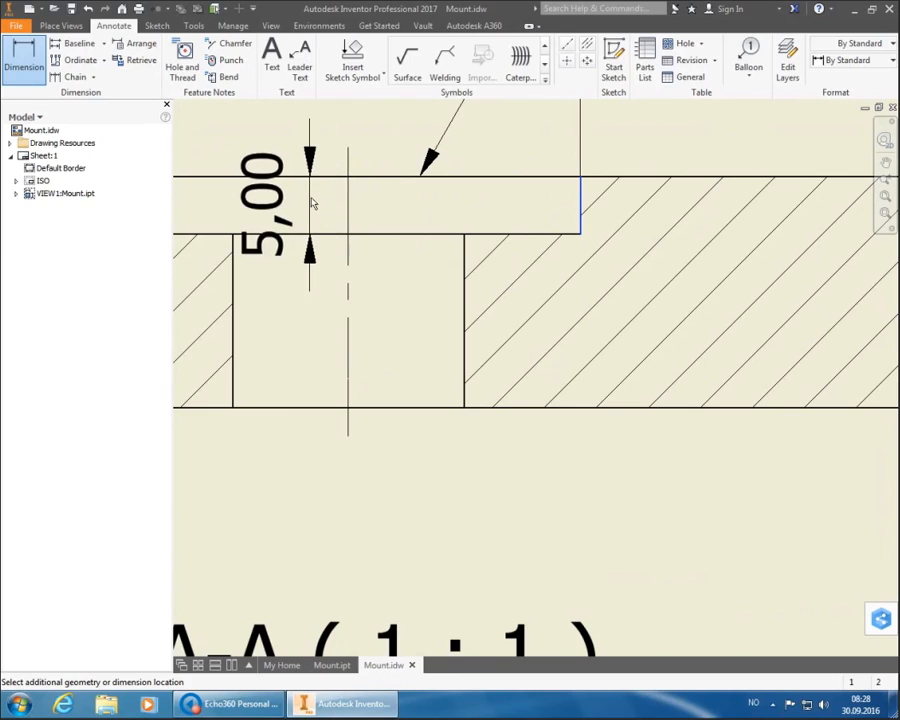
left_click(318, 202)
left_click(493, 351)
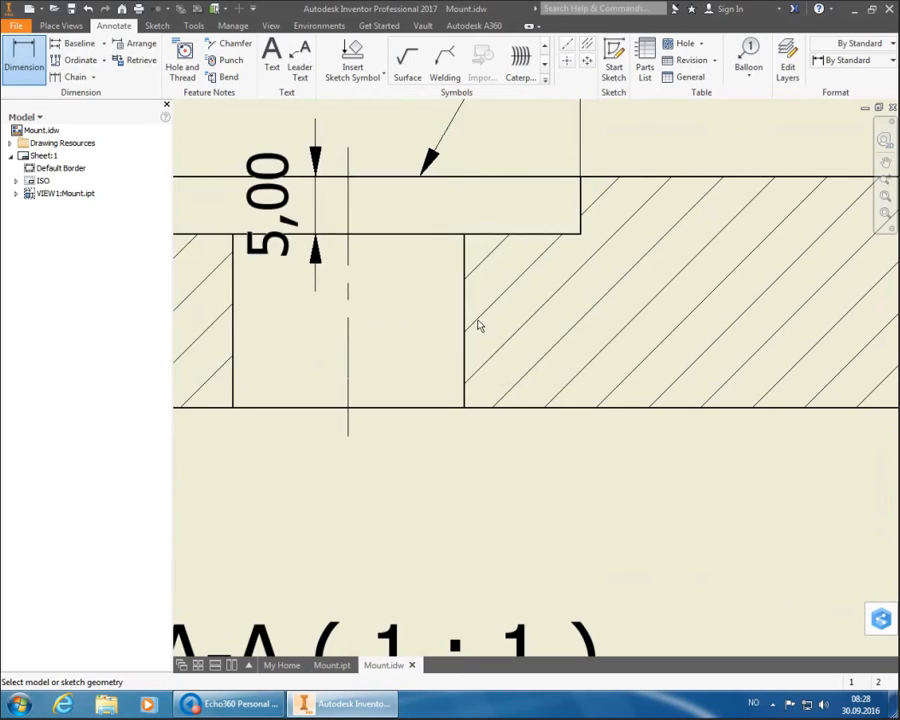
scroll(460, 340, "up", 5)
left_click(458, 344)
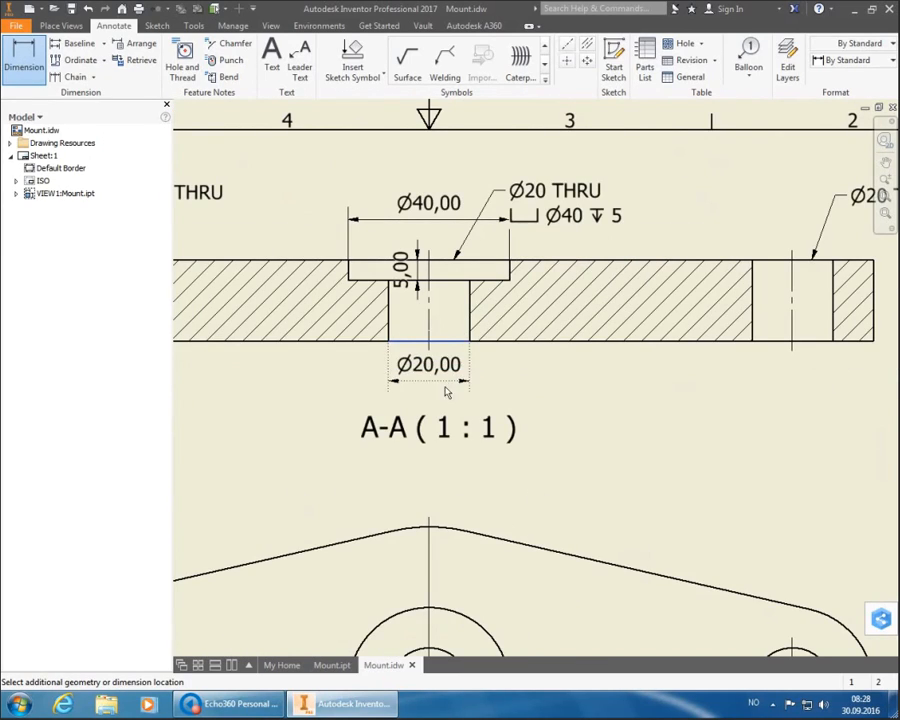
left_click(459, 370)
left_click(492, 352)
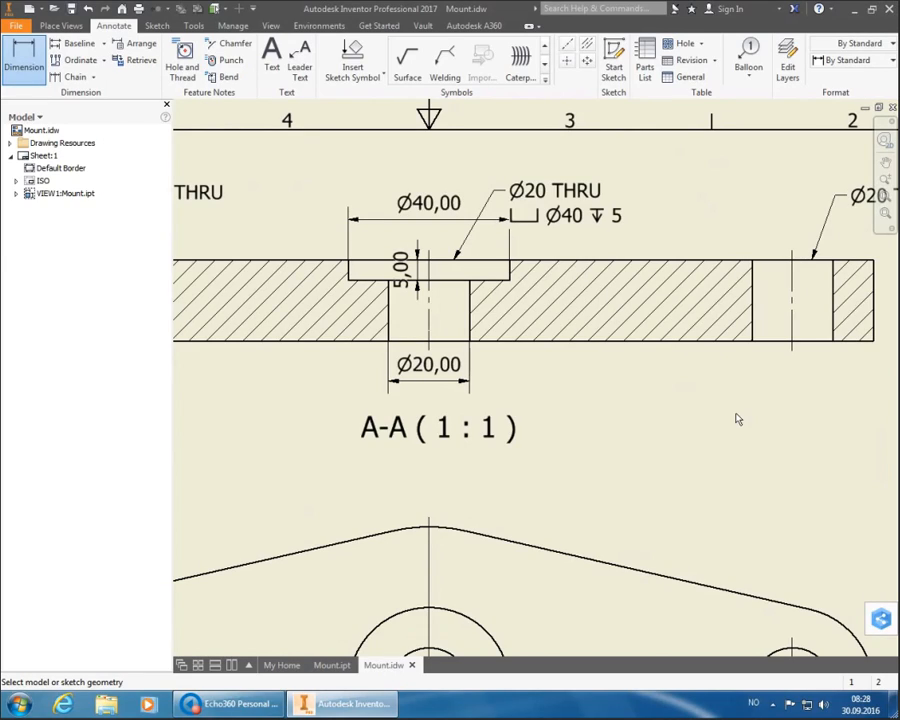
- Delete the Ø40,00, 5,00 and Ø20,00 dimensions from section A-A, then zoom to the full sheet
double_click(455, 206)
key("Escape")
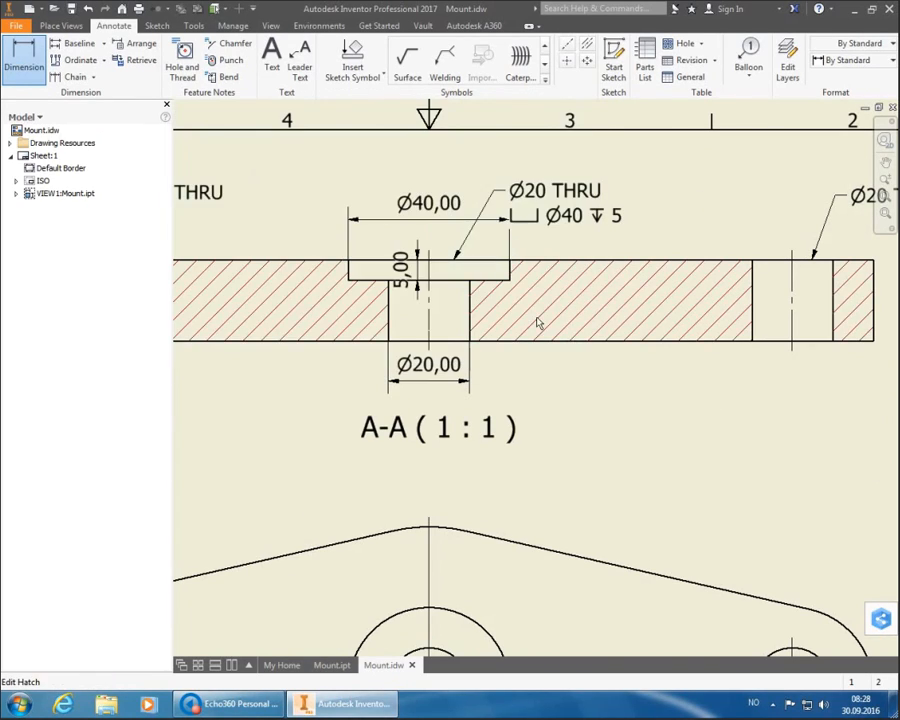
key("Escape")
left_click(458, 240)
key("Delete")
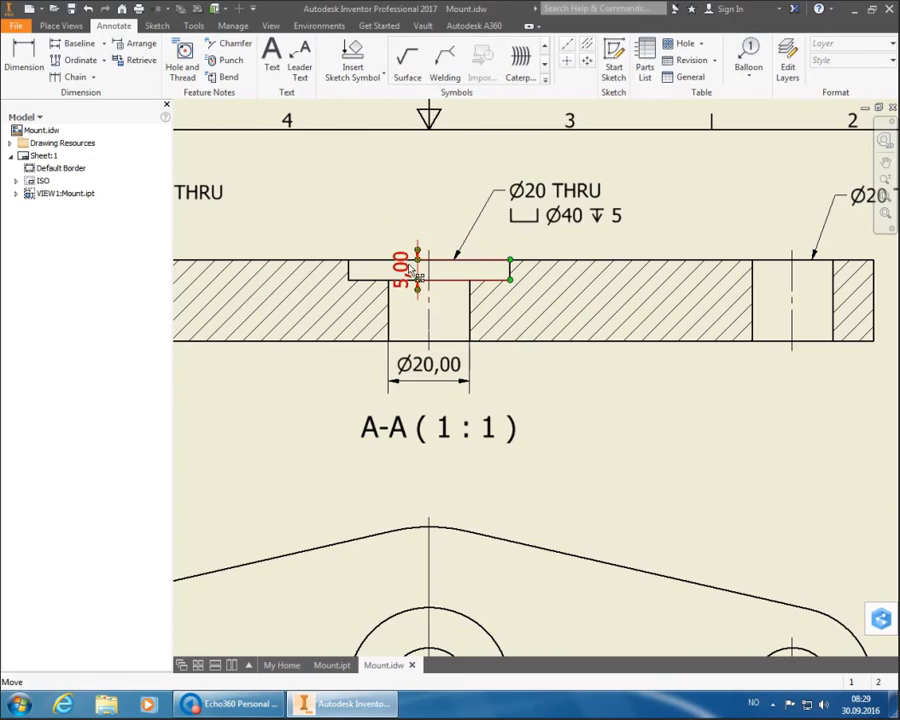
key("Delete")
left_click(428, 365)
key("Delete")
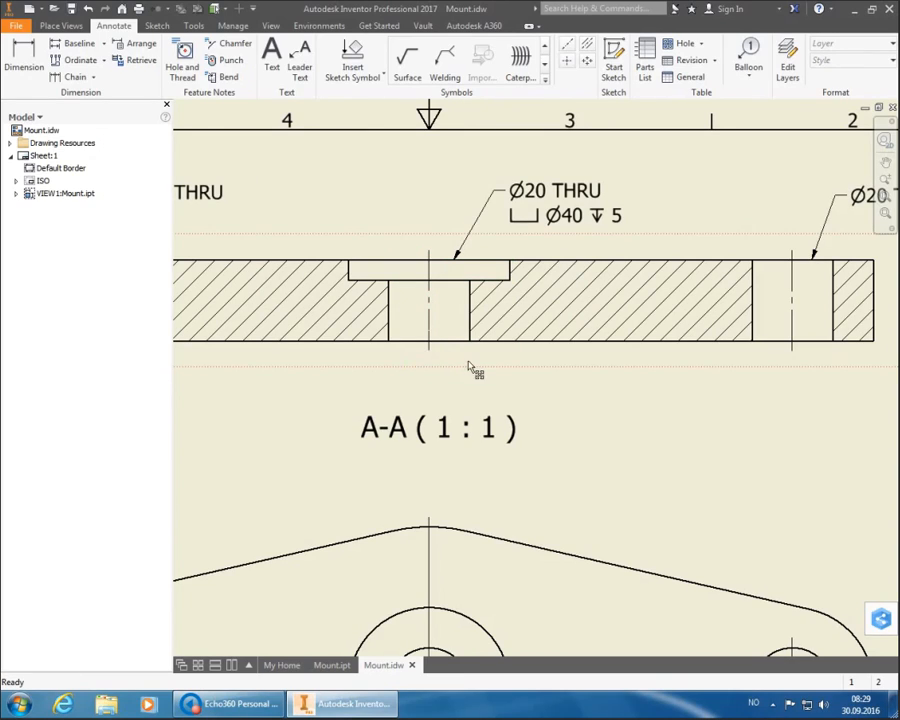
left_click(886, 197)
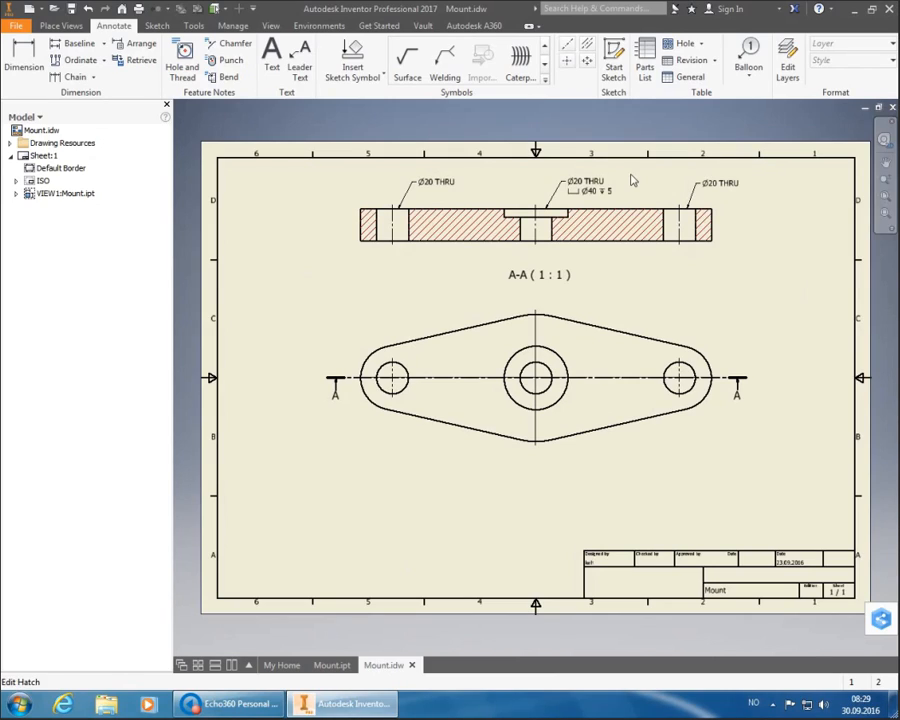
- With a Default ISO style, dimension the 180 spacing between the outer hole centres below the plan view
left_click(26, 64)
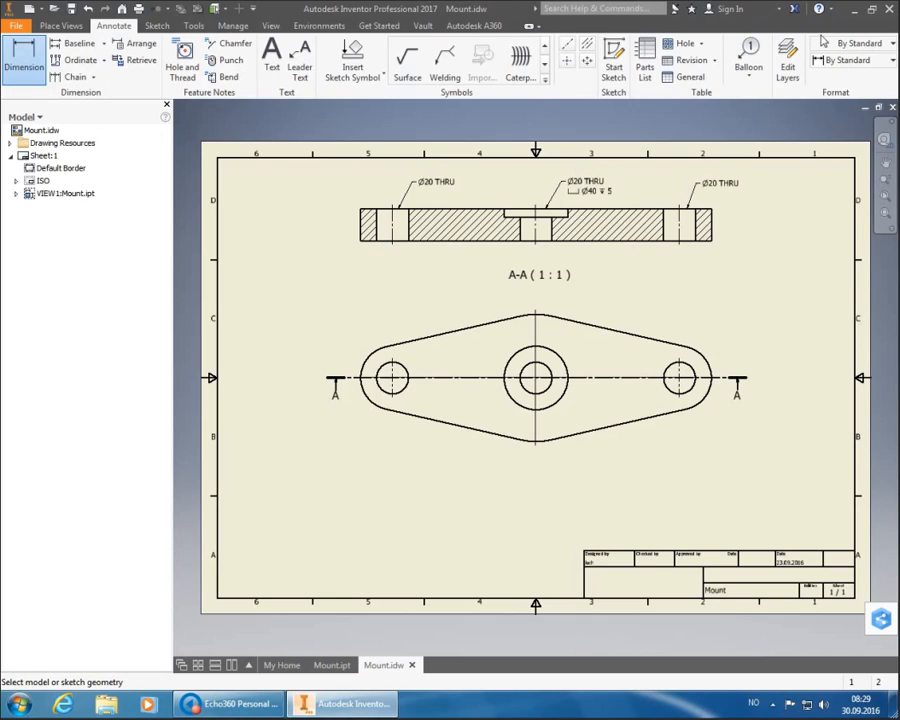
left_click(840, 61)
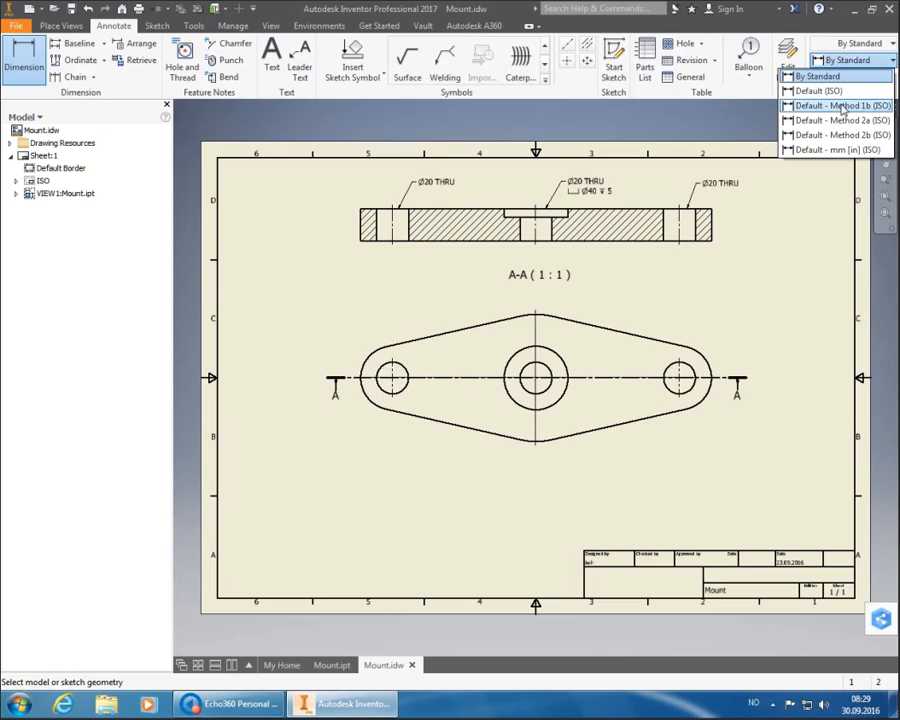
left_click(830, 90)
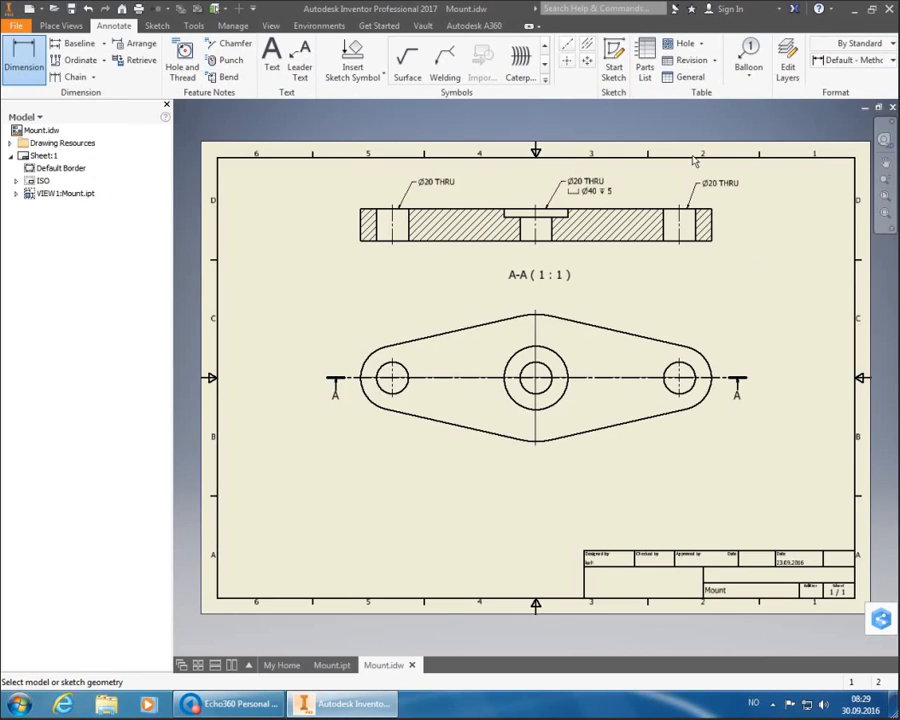
left_click(402, 394)
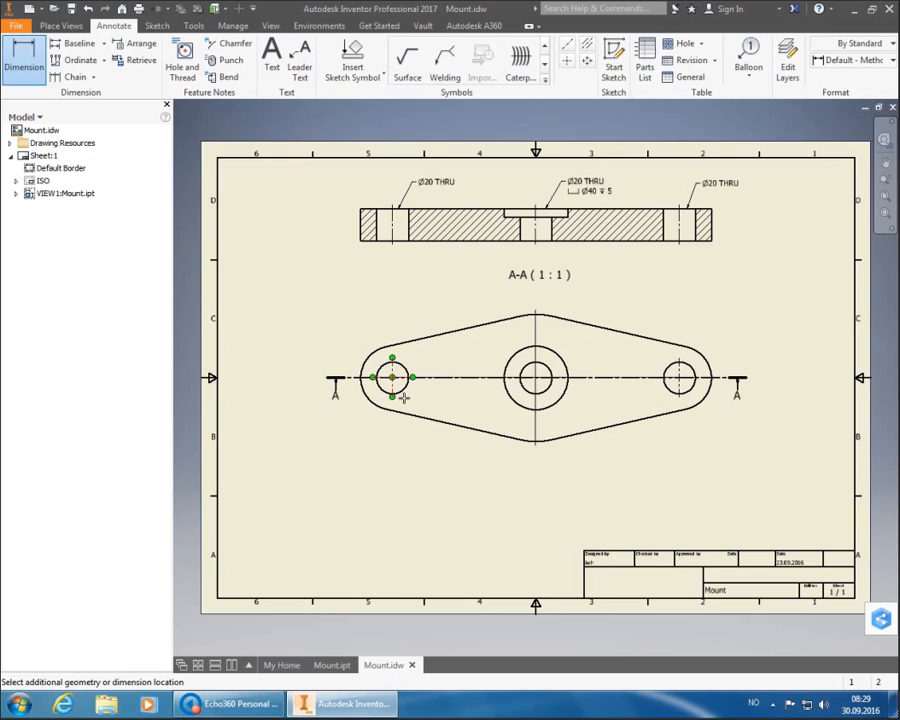
left_click(690, 393)
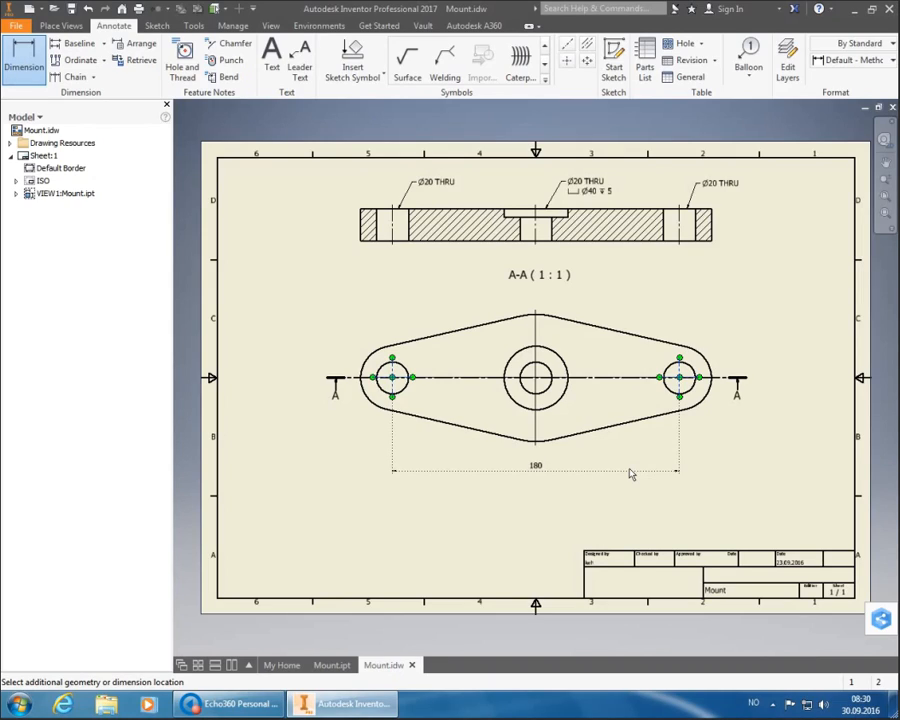
left_click(630, 474)
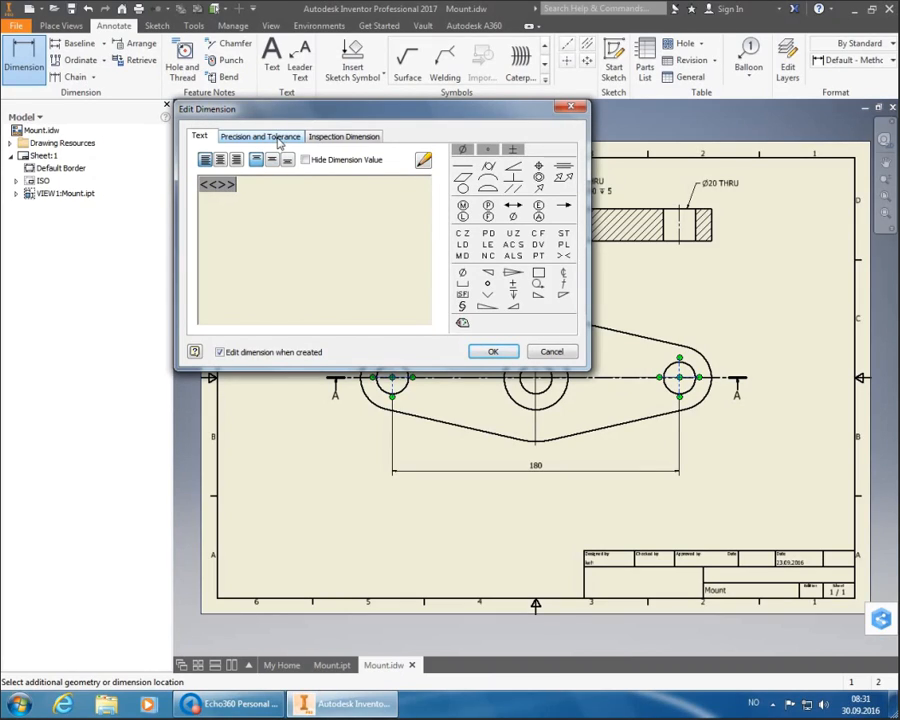
- Set the 180 dimension to a Deviation tolerance with upper 0,2 and lower 0
left_click(280, 139)
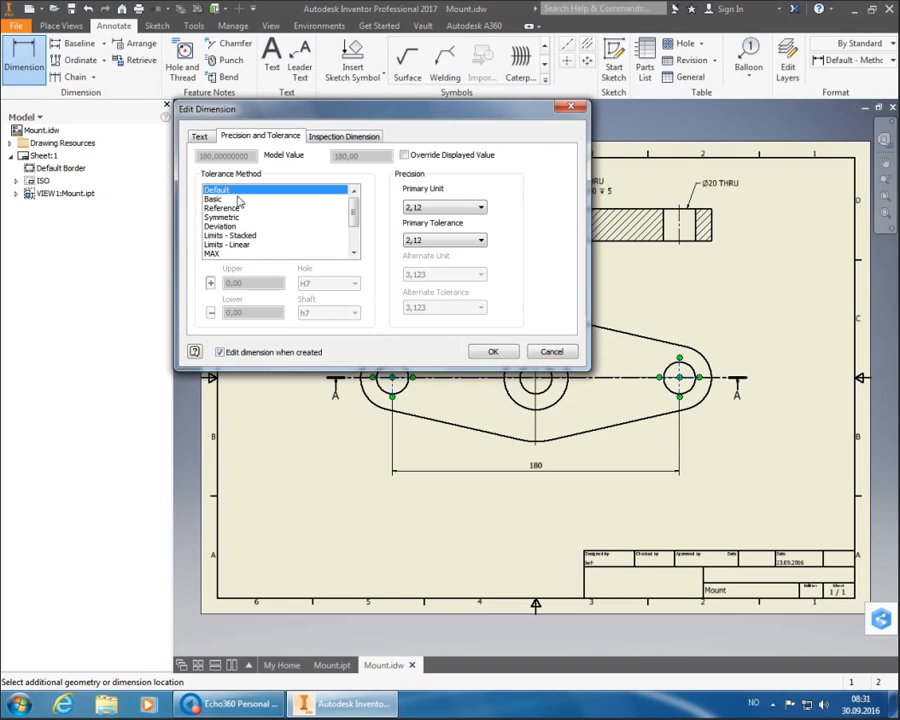
left_click(237, 207)
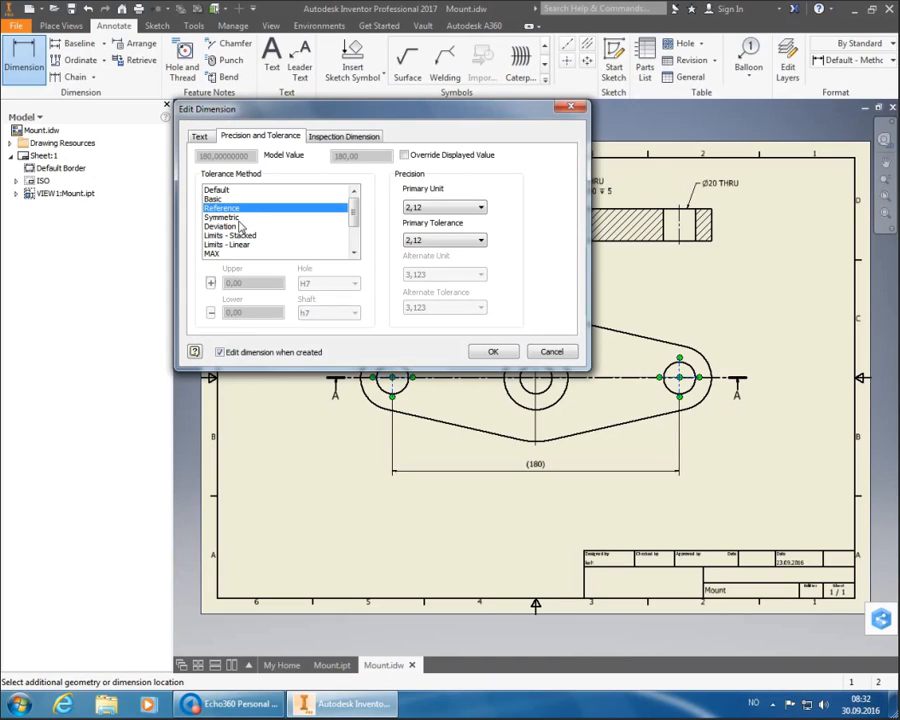
left_click(240, 219)
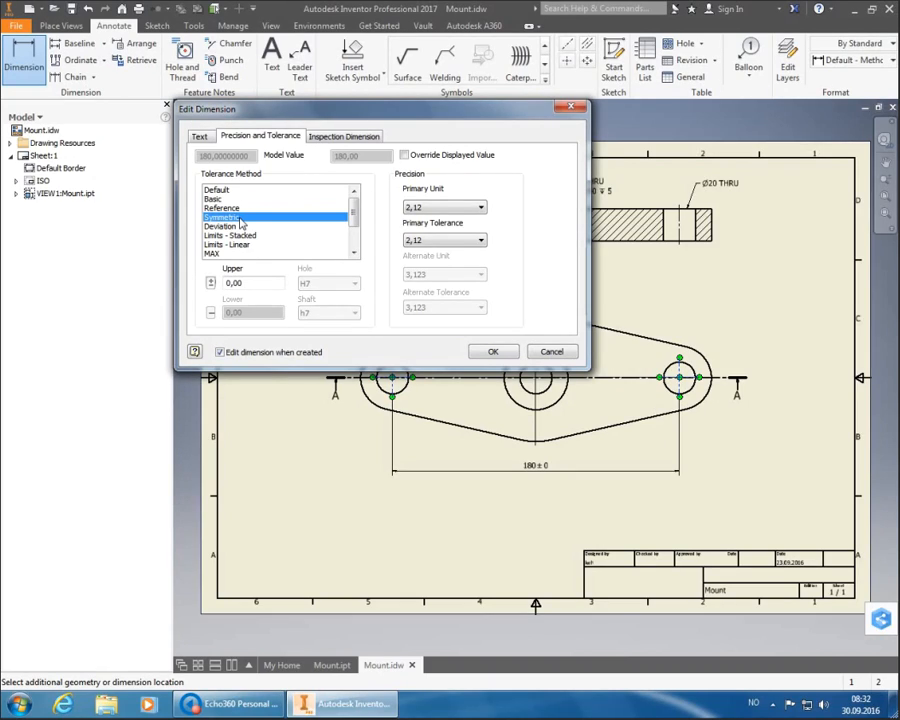
left_click(248, 282)
key("BackSpace")
key("BackSpace")
type("2")
key("Tab")
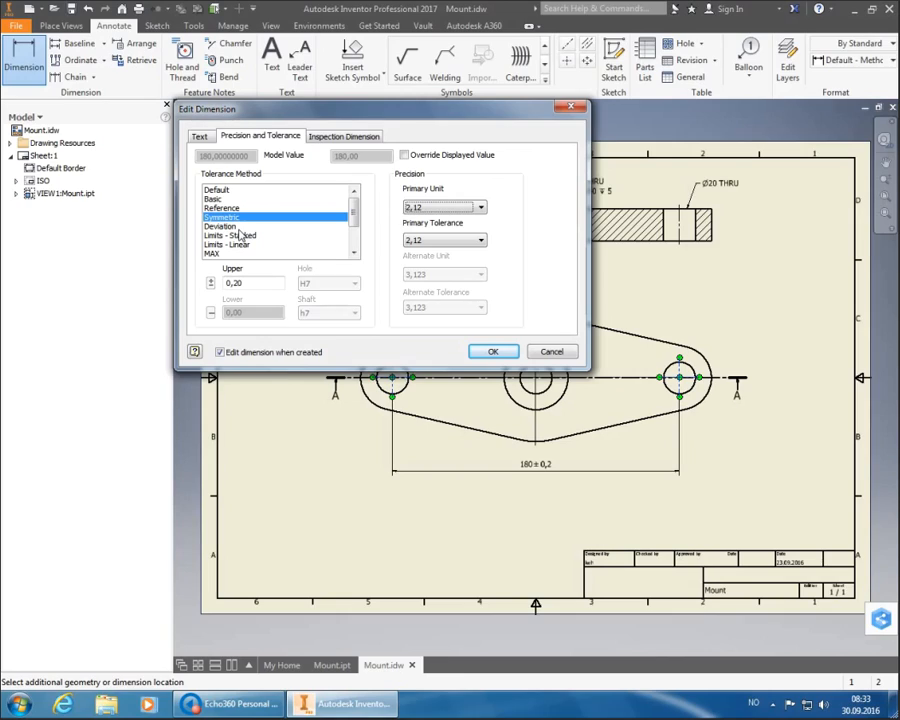
left_click(239, 228)
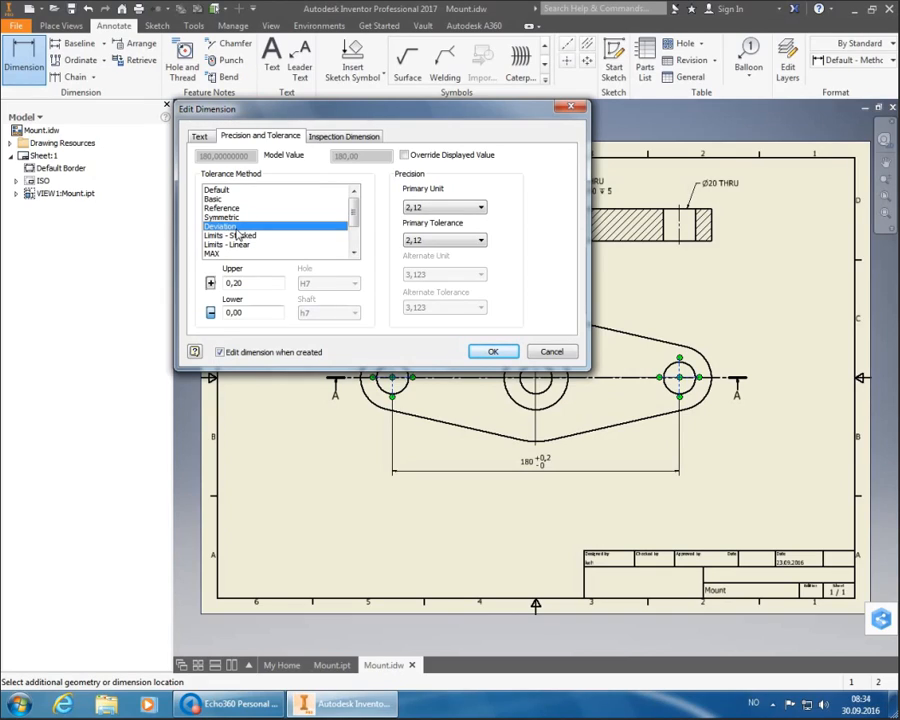
- Switch the 180 dimension's tolerance method to MAX so it previews as 180 MAX
left_click(210, 283)
left_click(210, 283)
left_click(211, 313)
left_click(211, 313)
scroll(240, 233, "down", 2)
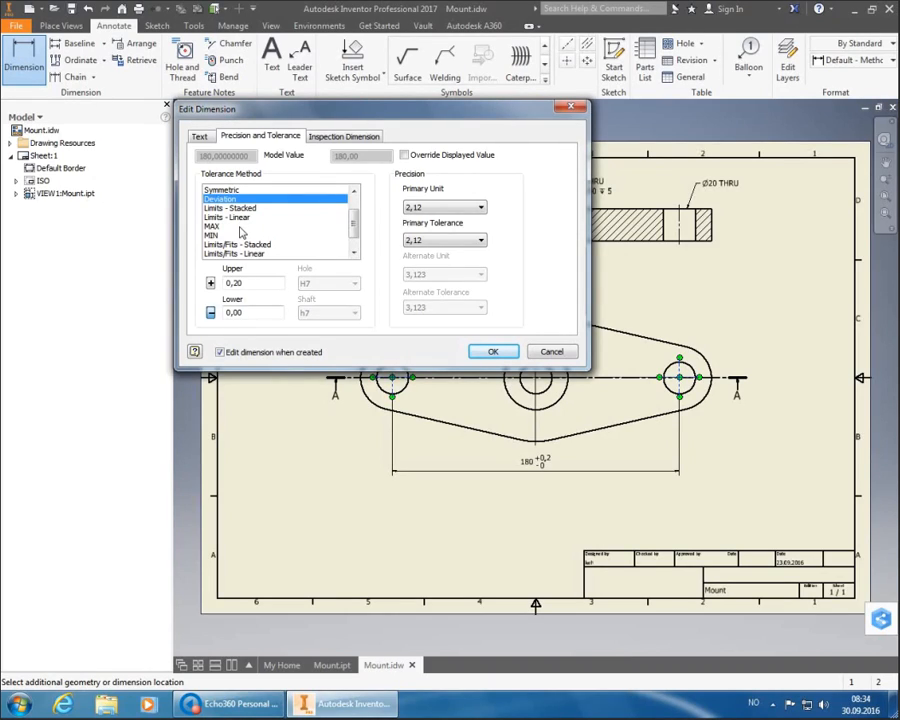
left_click(219, 228)
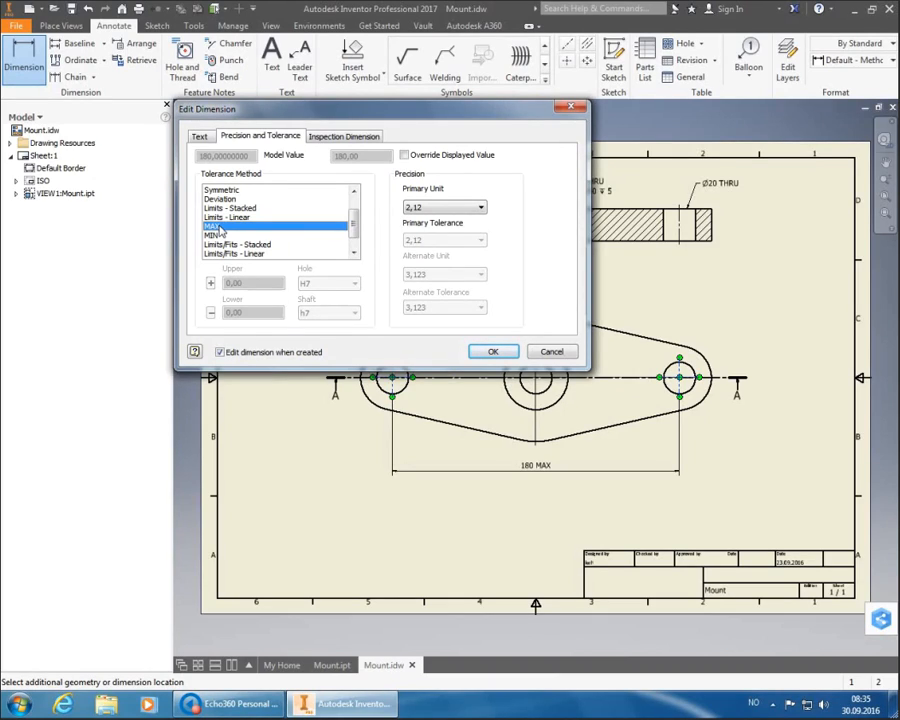
- Apply the Limits/Fits - Show tolerance method with H7, previewing 180 H7 (+0,04/0)
left_click(216, 236)
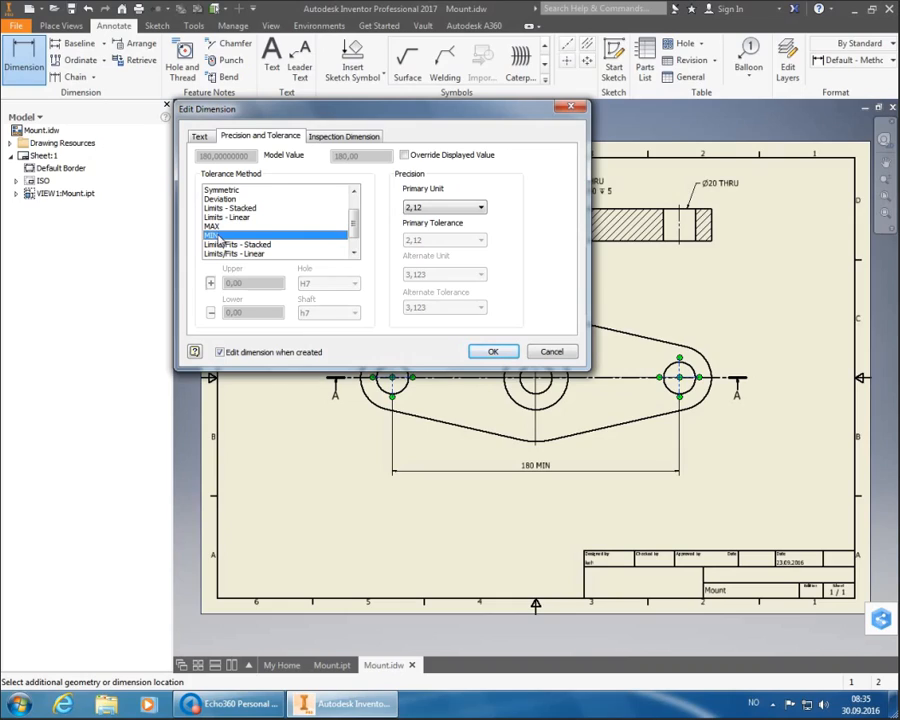
scroll(250, 230, "down", 1)
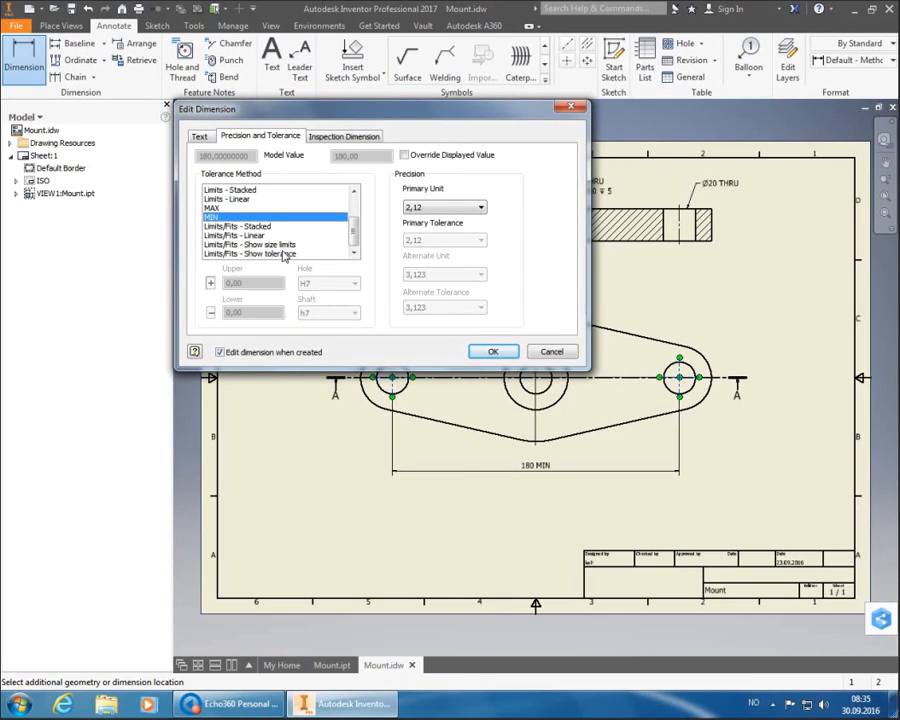
left_click(285, 254)
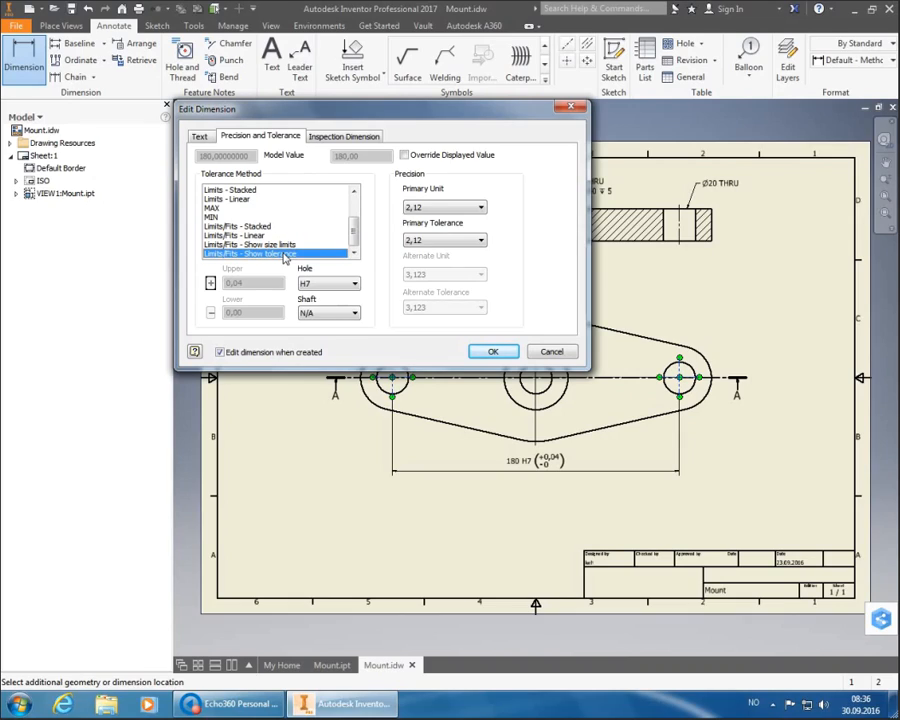
- Change the hole fit to H8 with 2,12 tolerance precision, previewing 180 H8 (+0,06/0)
left_click(476, 241)
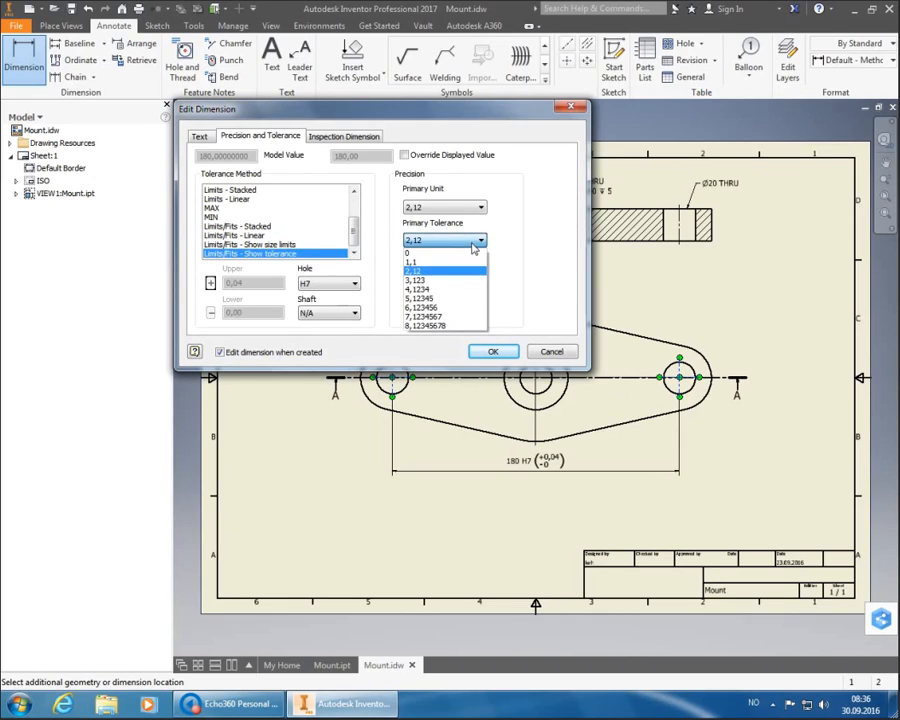
left_click(474, 280)
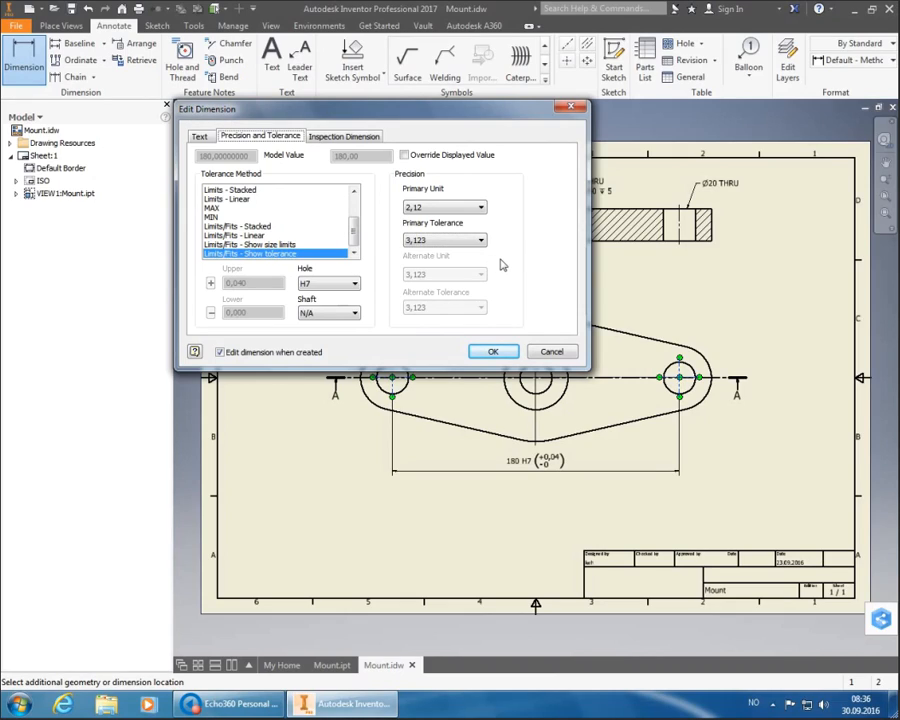
left_click(301, 245)
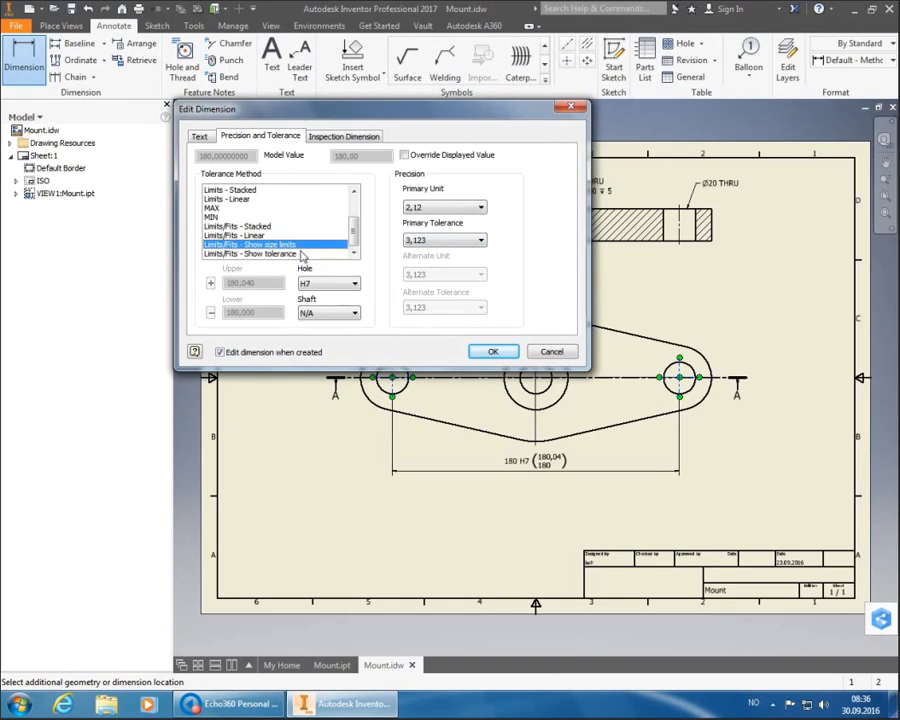
left_click(302, 254)
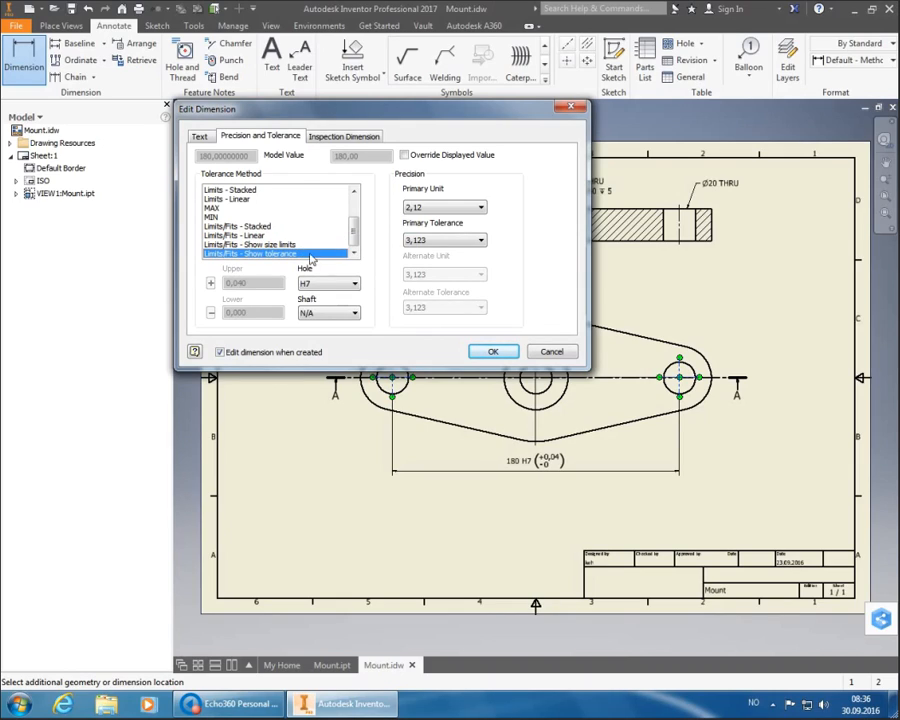
left_click(322, 284)
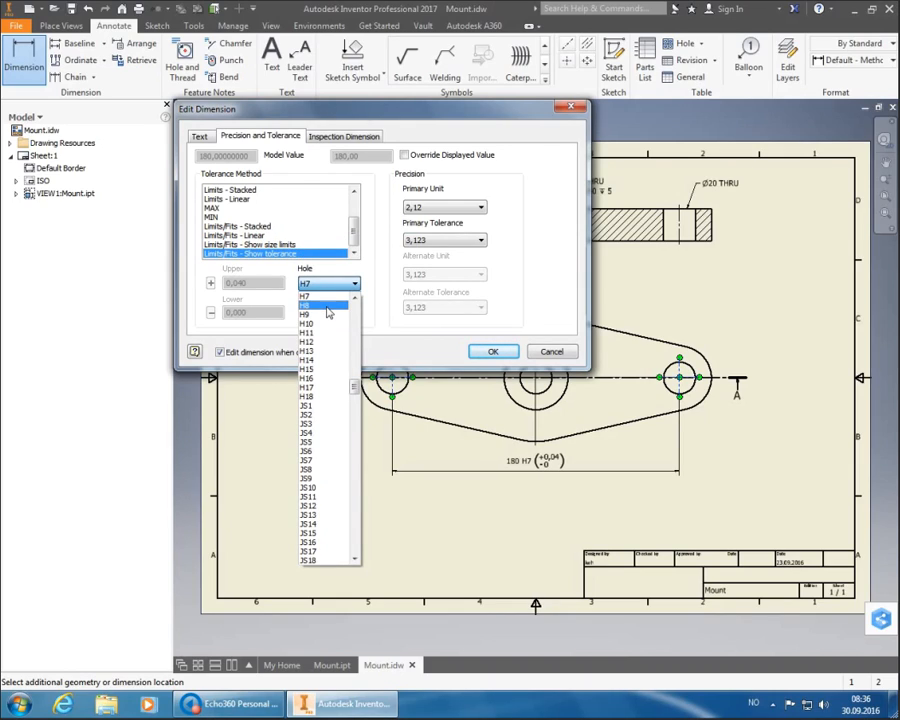
left_click(318, 305)
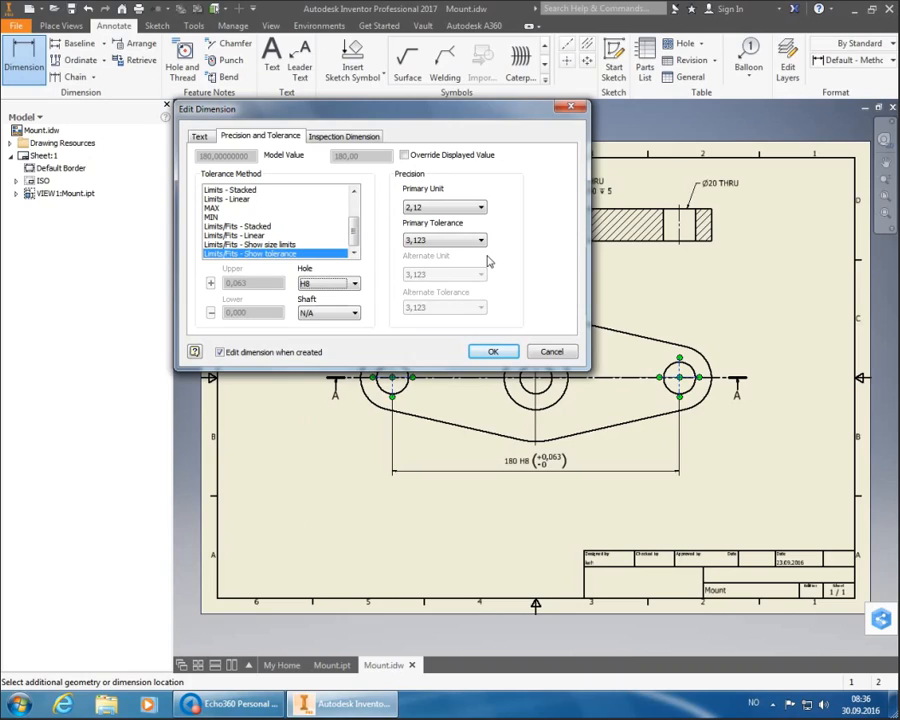
left_click(478, 240)
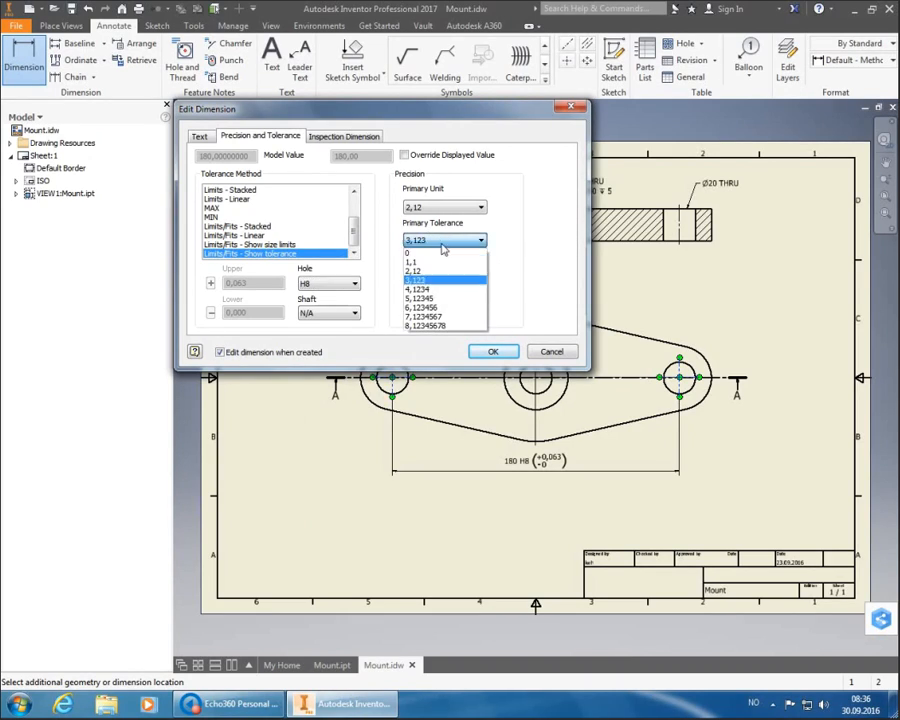
left_click(447, 272)
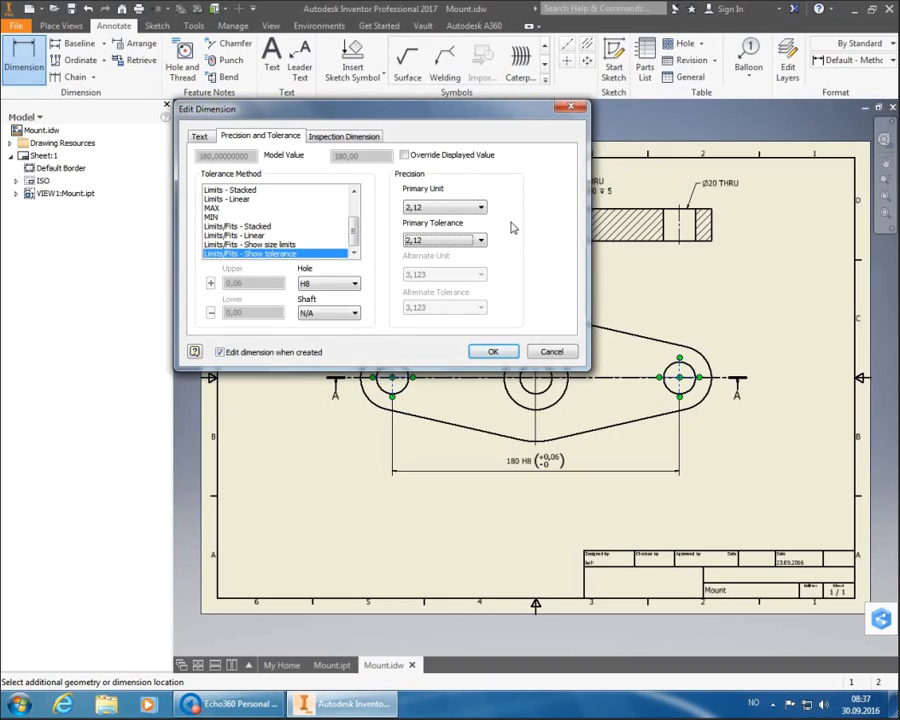
- Apply a Symmetric tolerance with upper value 0,2 so the dimension reads 180 ± 0,2
scroll(333, 221, "up", 2)
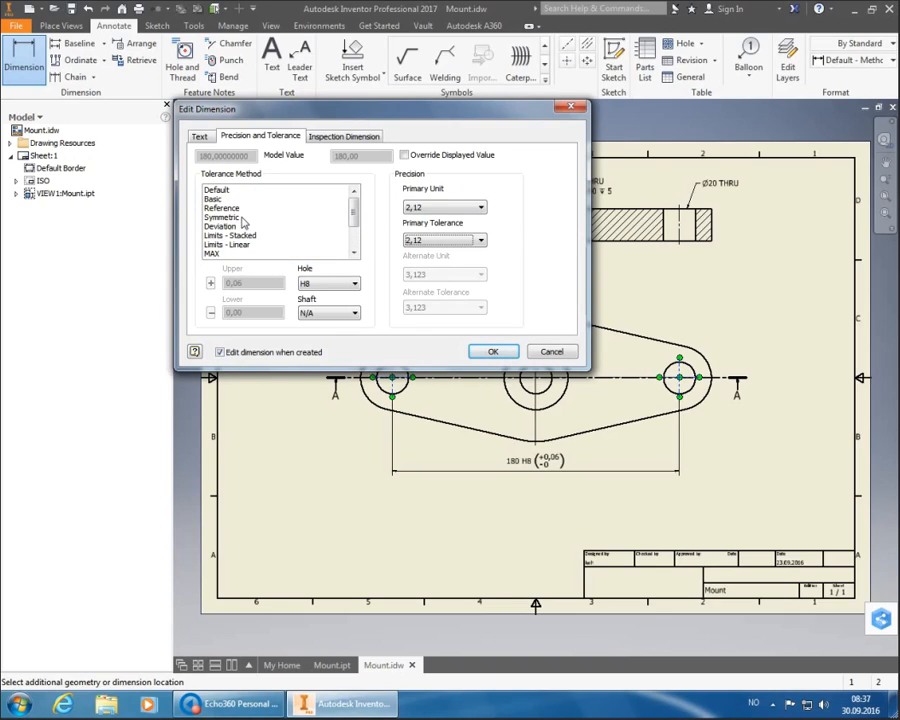
left_click(222, 217)
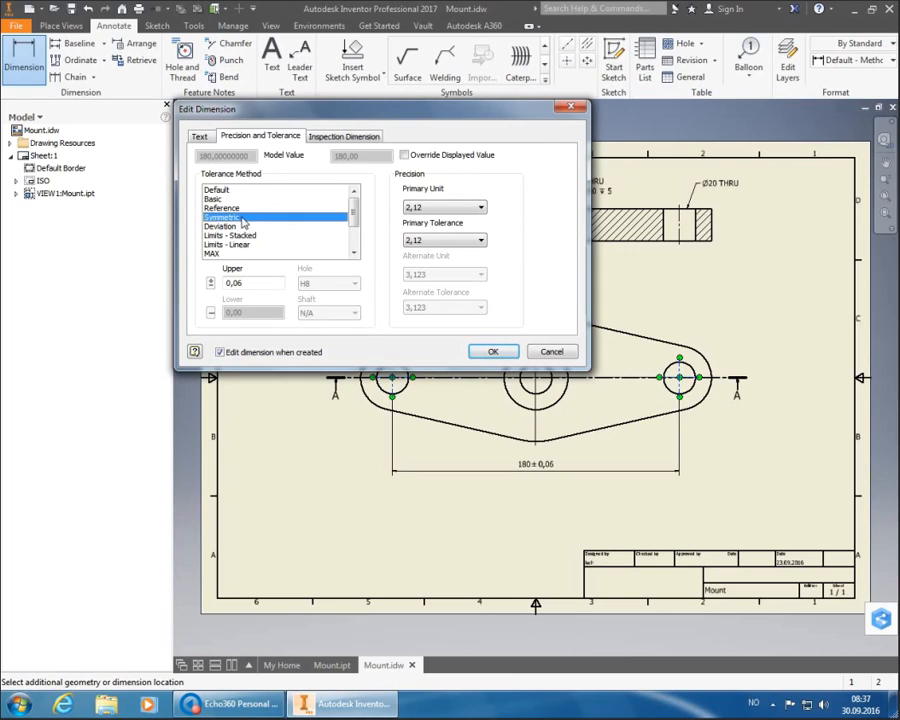
left_click_drag(249, 284, 209, 284)
type("0,2")
left_click(489, 352)
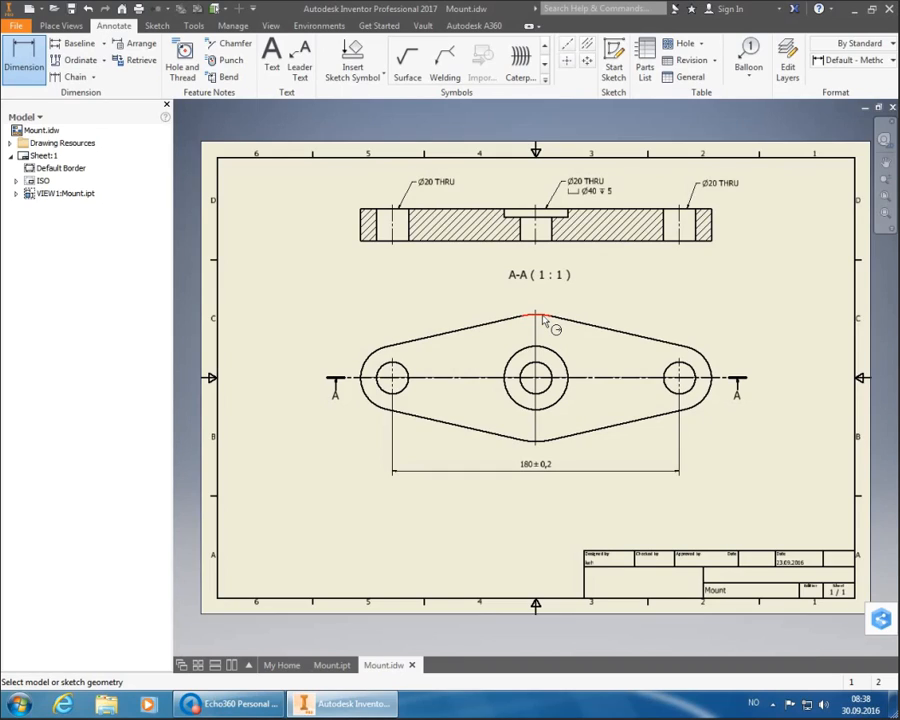
- Dimension the top outline arc as R40, placed above the arc
left_click(541, 318)
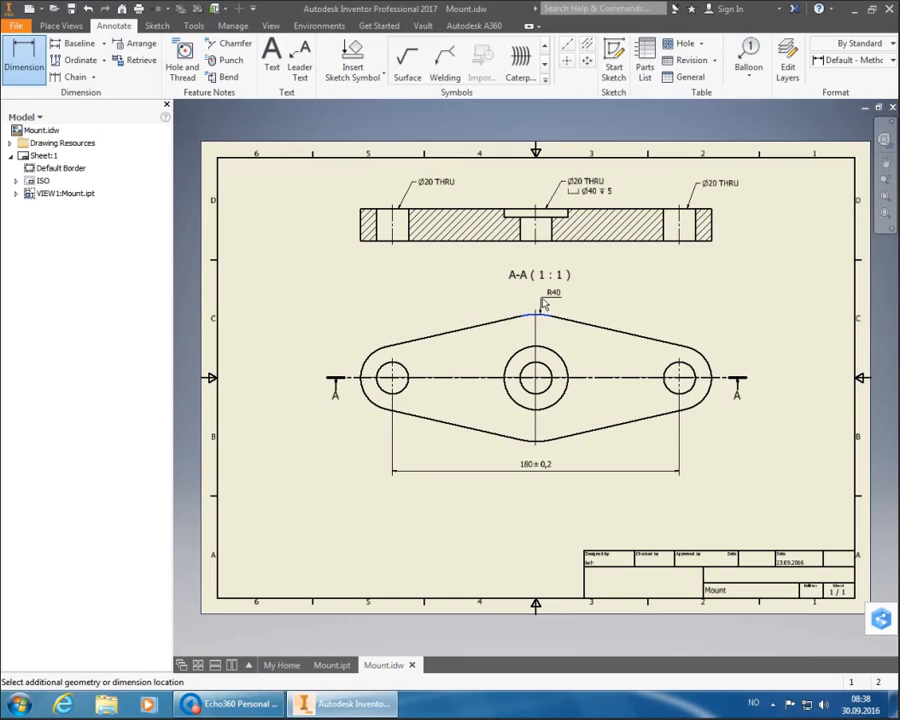
left_click(549, 306)
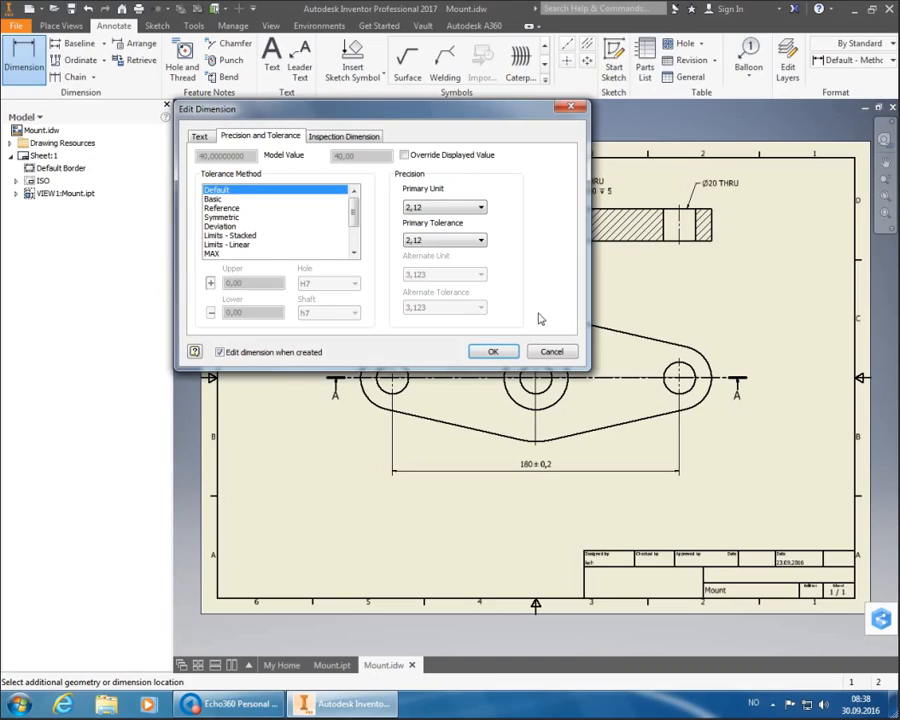
key("Return")
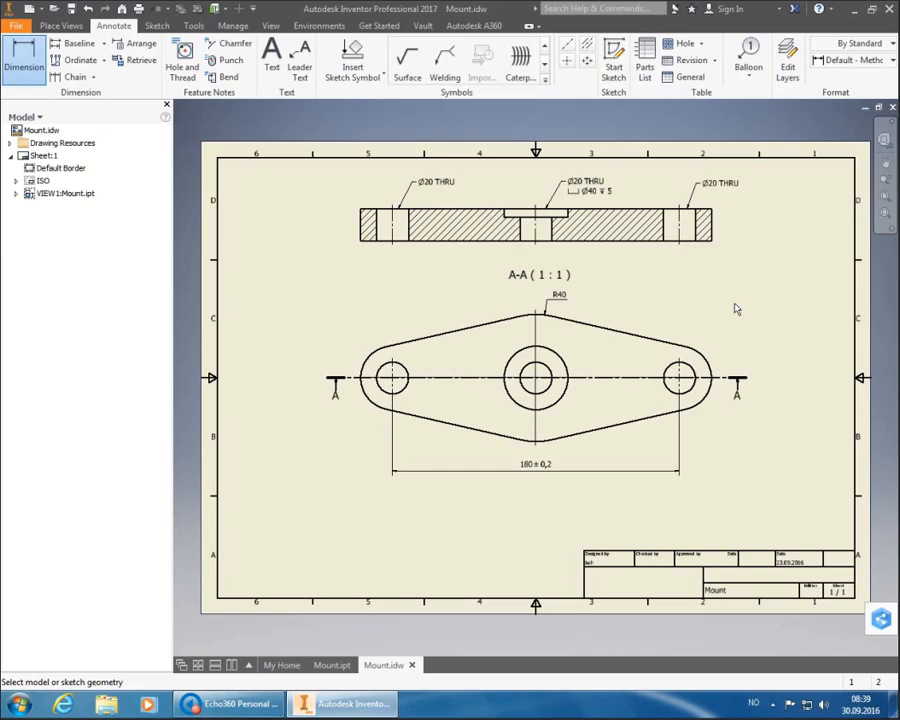
- Dimension the right end arc of the outline as R20
left_click(711, 370)
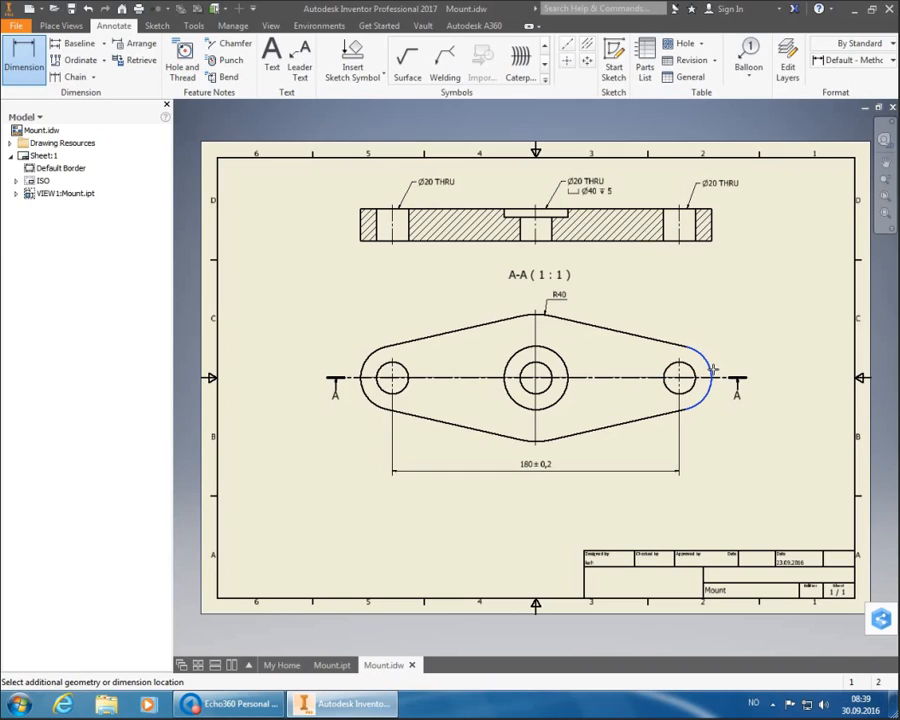
left_click(712, 340)
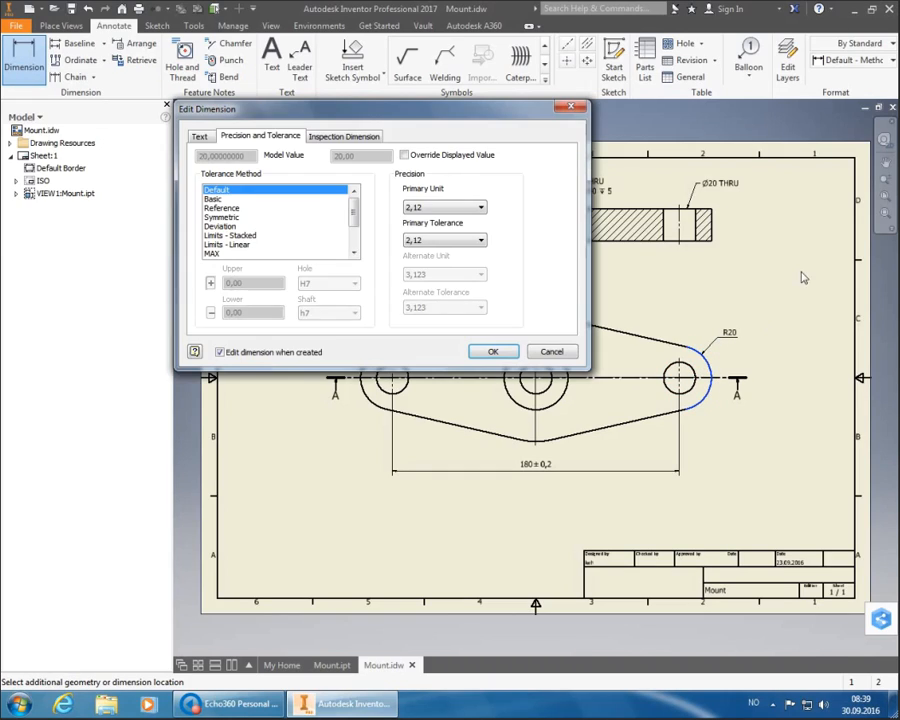
left_click(486, 352)
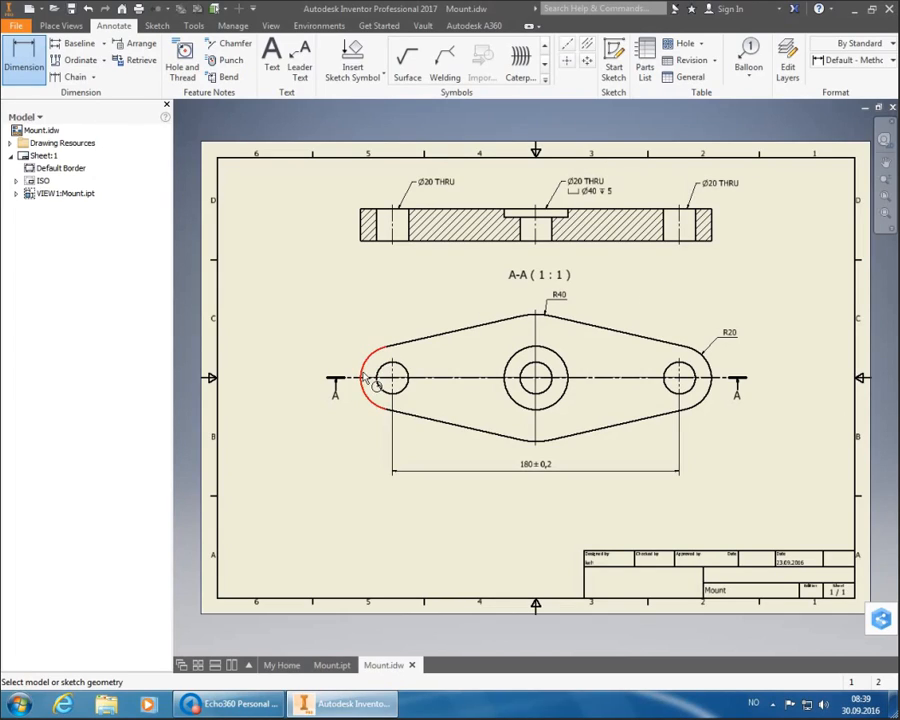
left_click(365, 385)
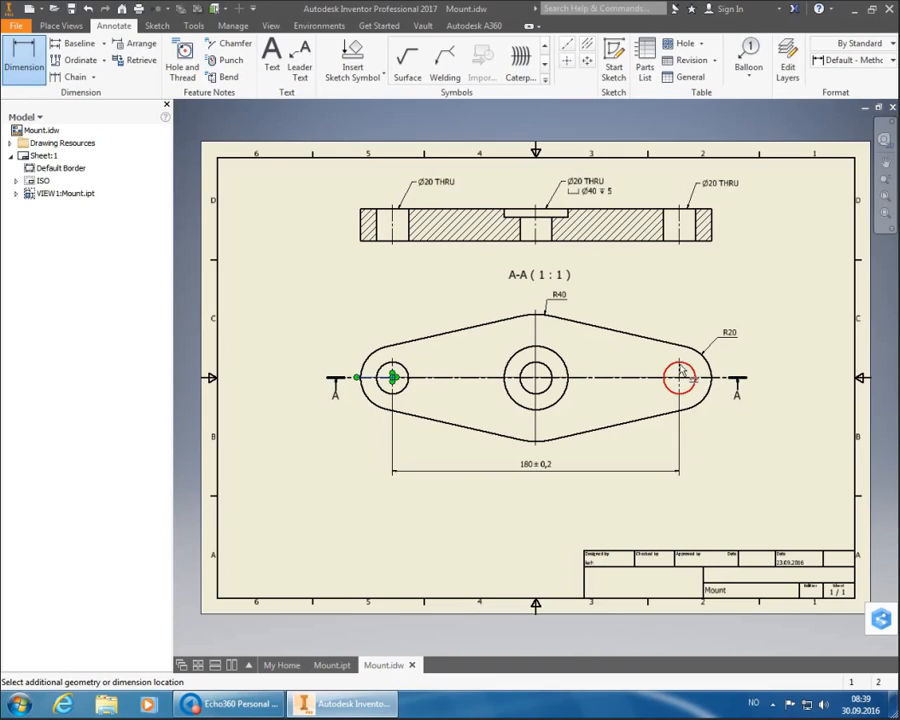
key("Escape")
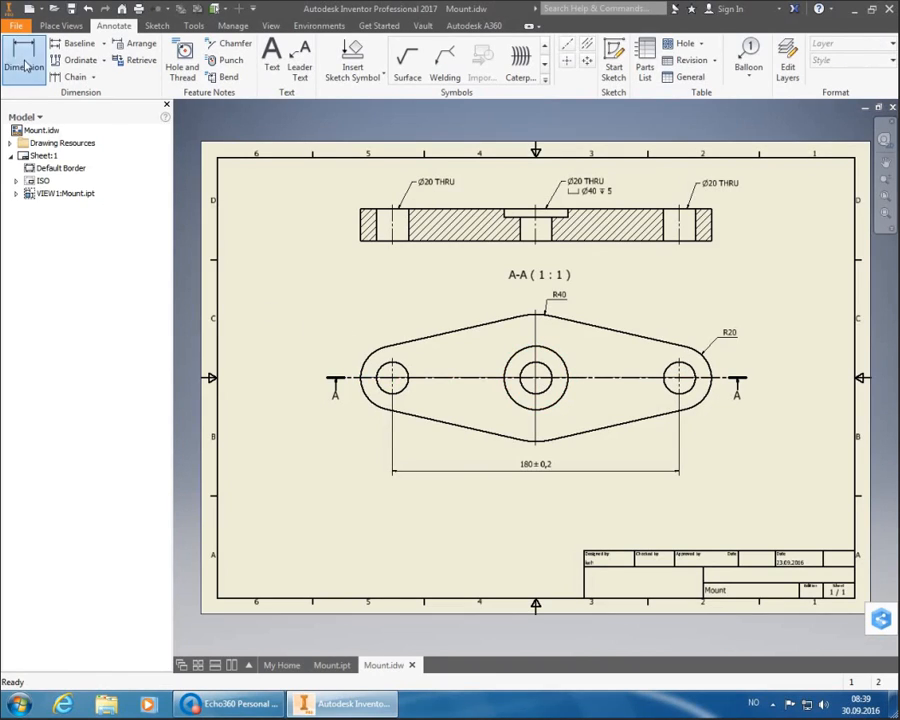
left_click(24, 58)
scroll(378, 376, "up", 8)
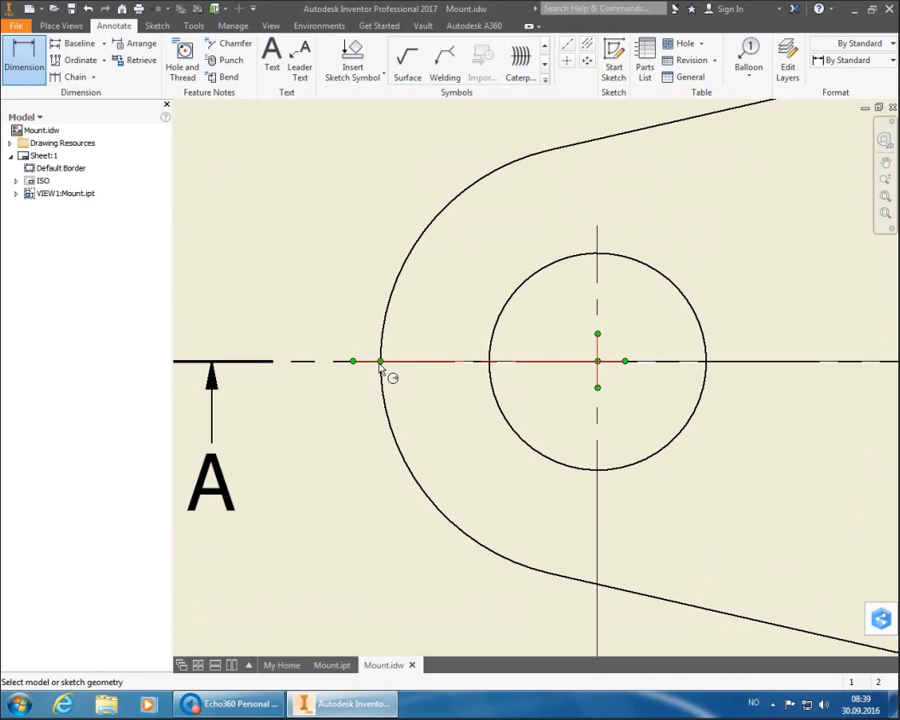
- Pick the left end arc and right lug arc to preview the overall 220 width dimension
left_click(381, 370)
scroll(402, 388, "down", 1)
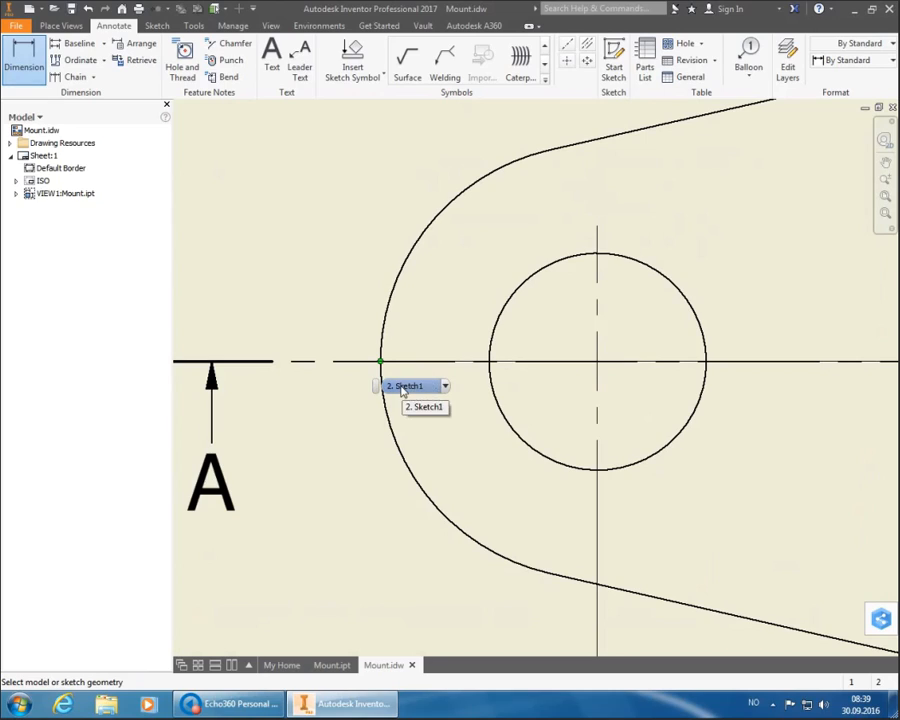
left_click(408, 390)
scroll(380, 342, "up", 5)
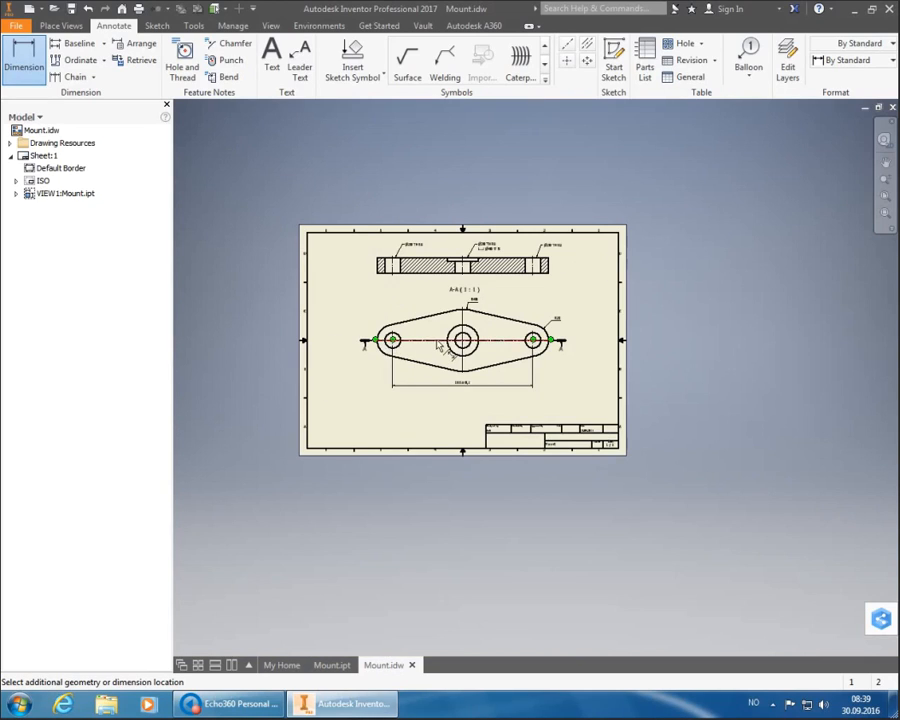
scroll(566, 345, "down", 3)
scroll(566, 345, "down", 4)
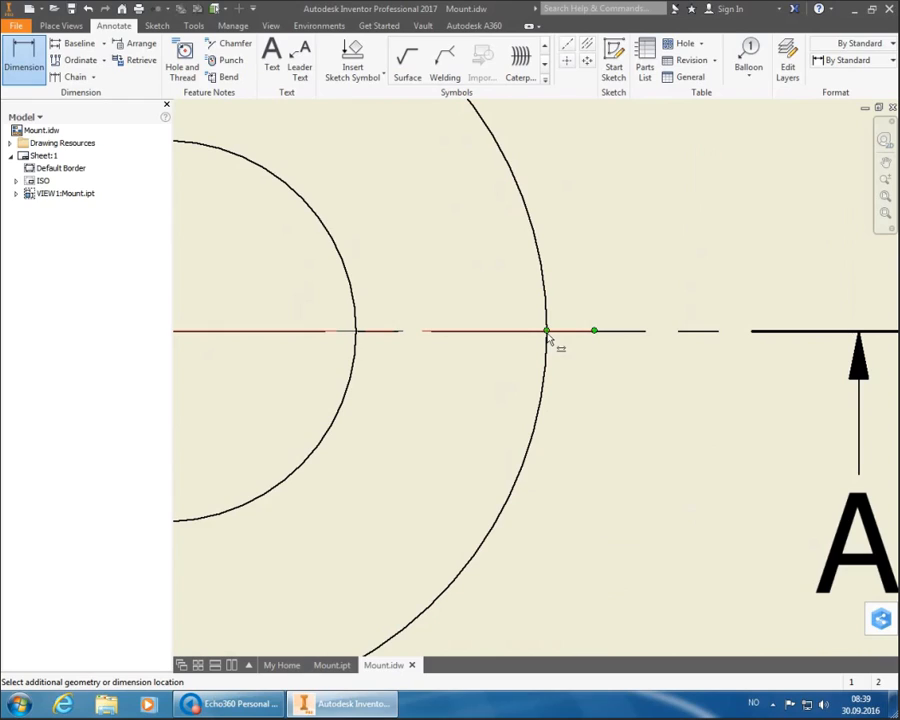
mouse_move(548, 340)
scroll(572, 362, "down", 1)
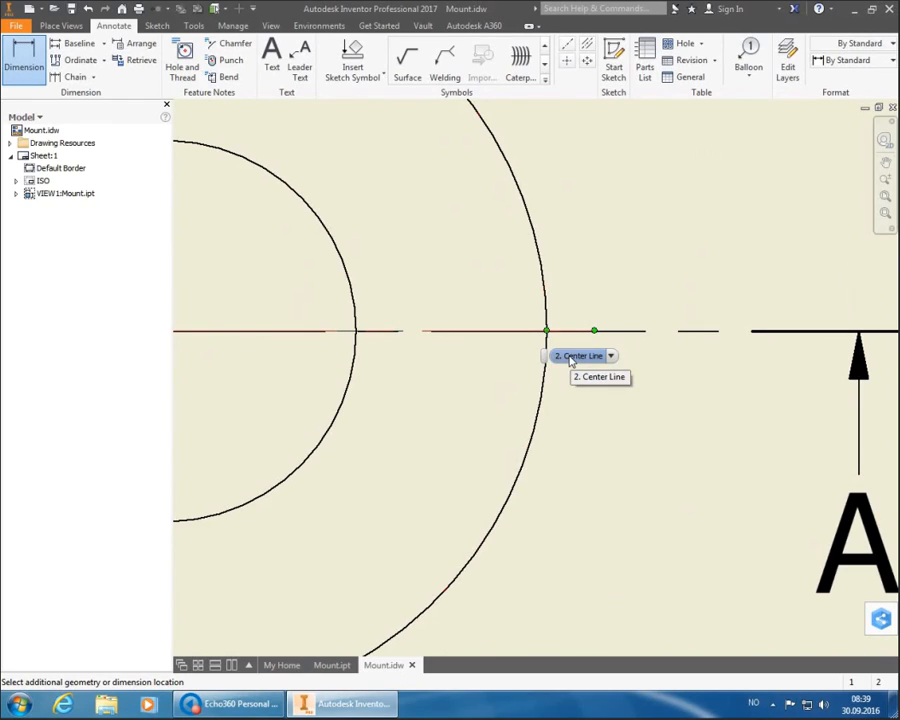
scroll(572, 362, "down", 1)
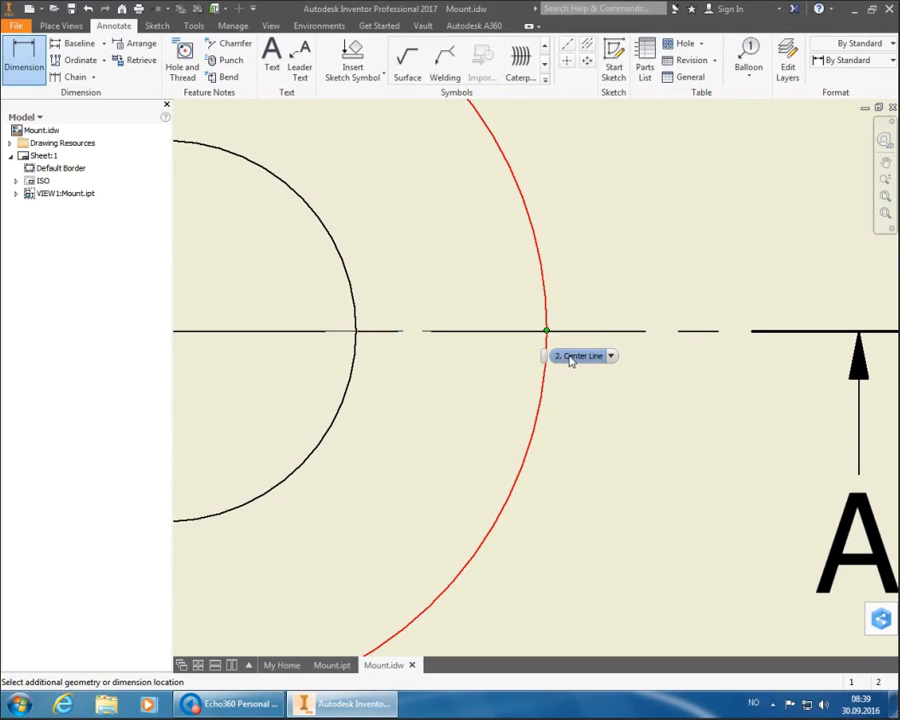
left_click(570, 361)
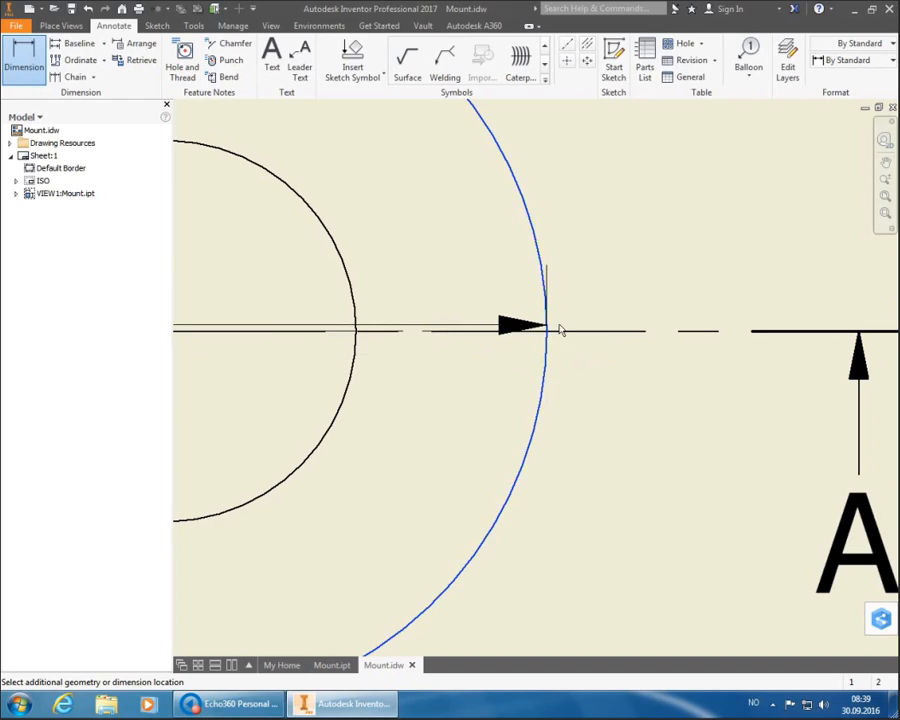
scroll(558, 326, "down", 5)
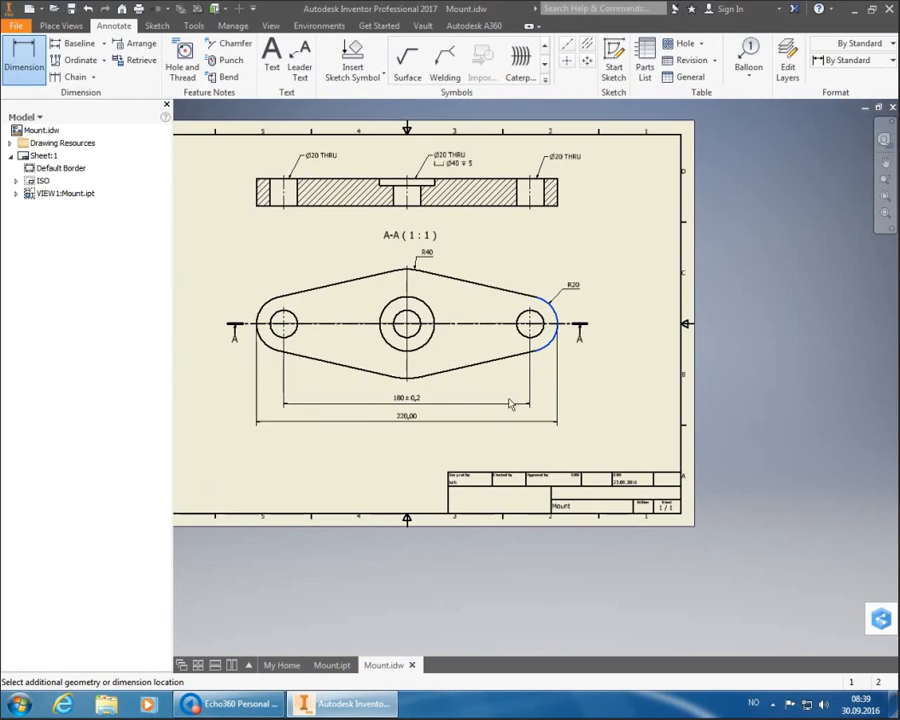
- Place the overall 220 dimension below 180 ± 0,2 in ISO Method 1b style, as reference (220)
left_click(820, 62)
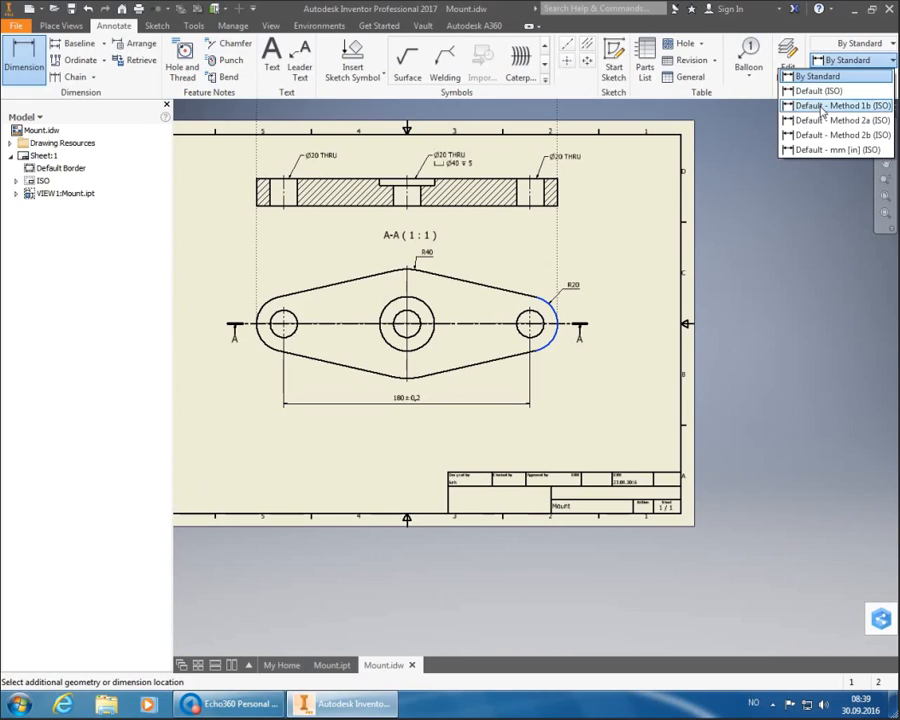
left_click(830, 102)
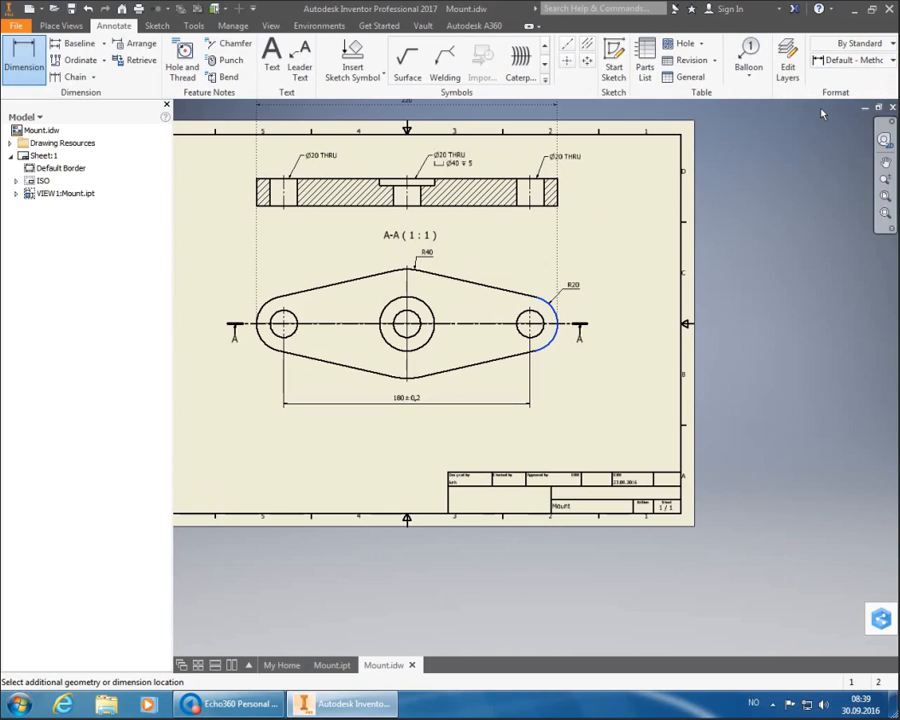
left_click(403, 425)
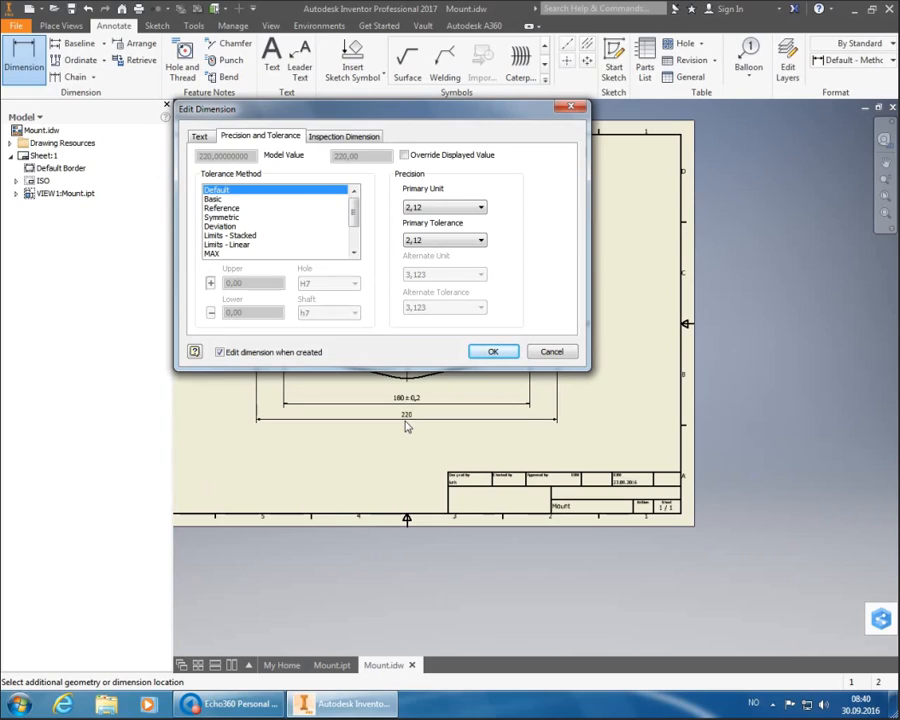
left_click(290, 209)
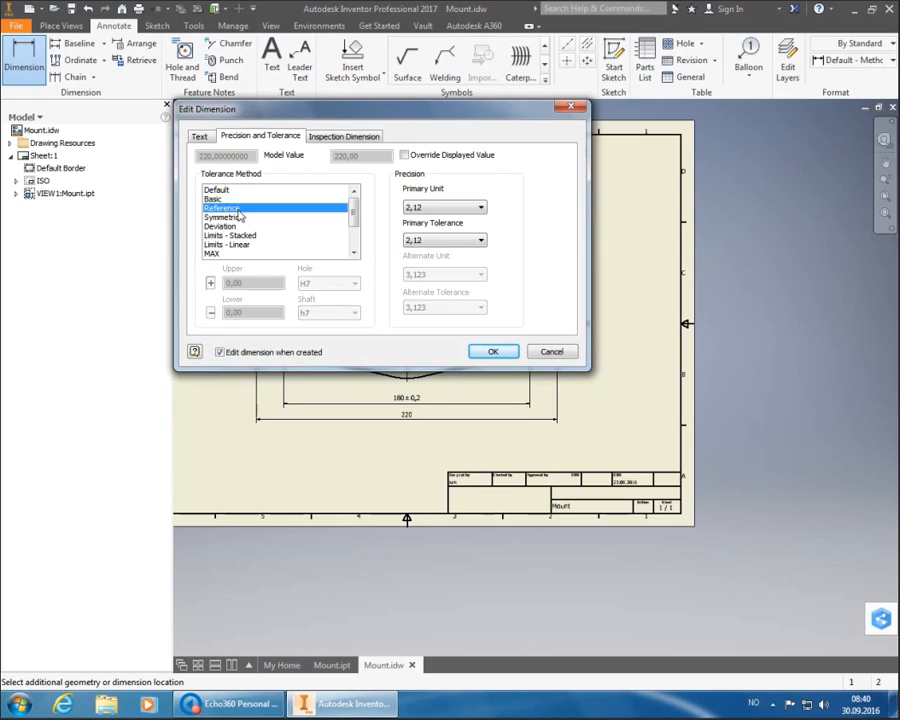
left_click(490, 353)
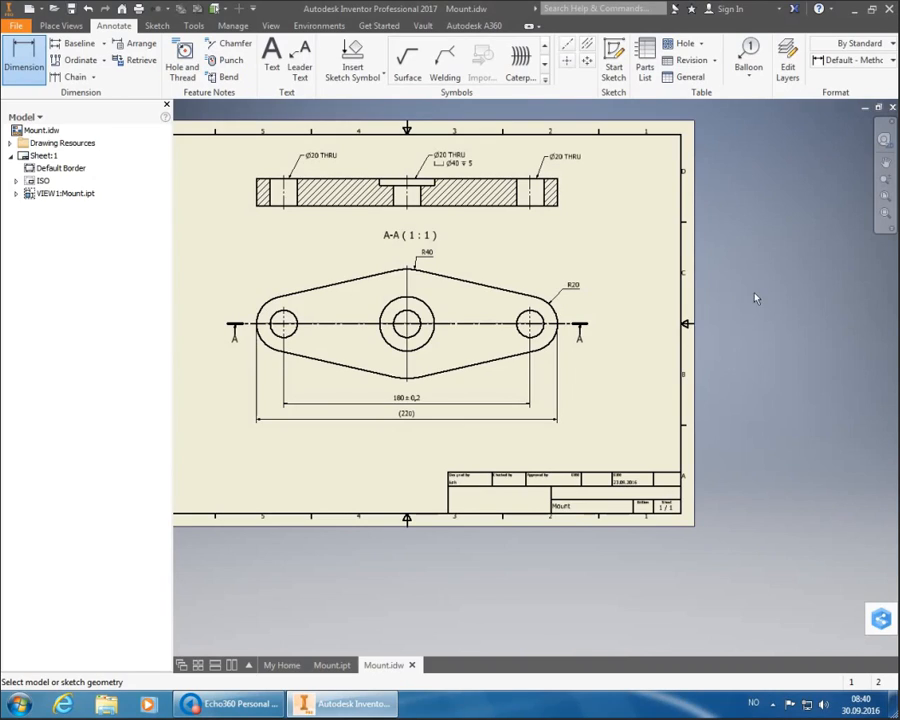
- Zoom All to show the entire Mount.idw sheet with both dimensioned views
left_click(885, 198)
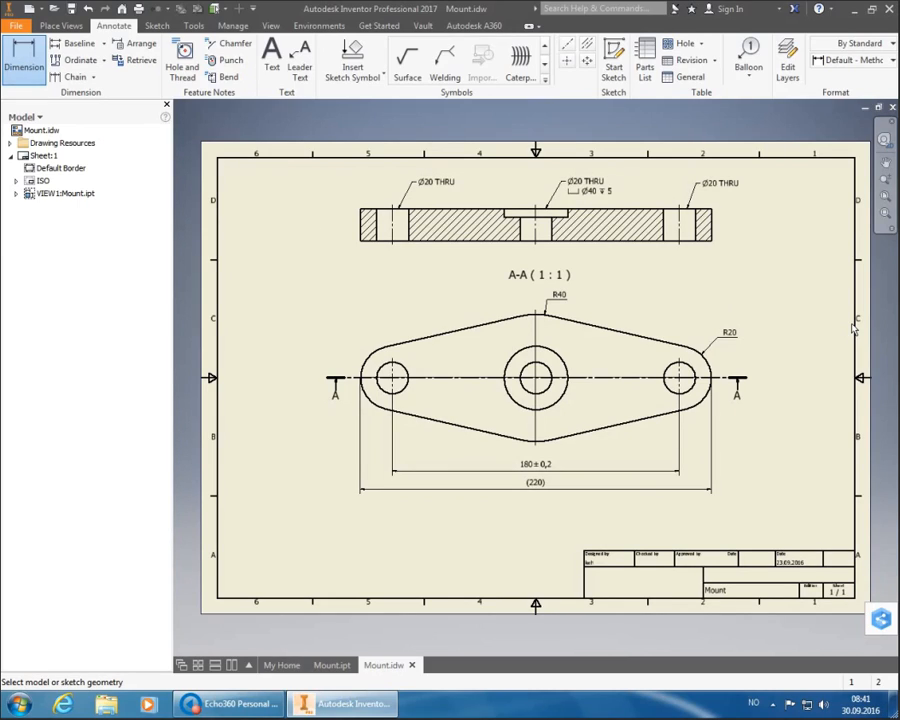
- Insert a parts list sourced from the drawing view and place it just above the title block
left_click(645, 58)
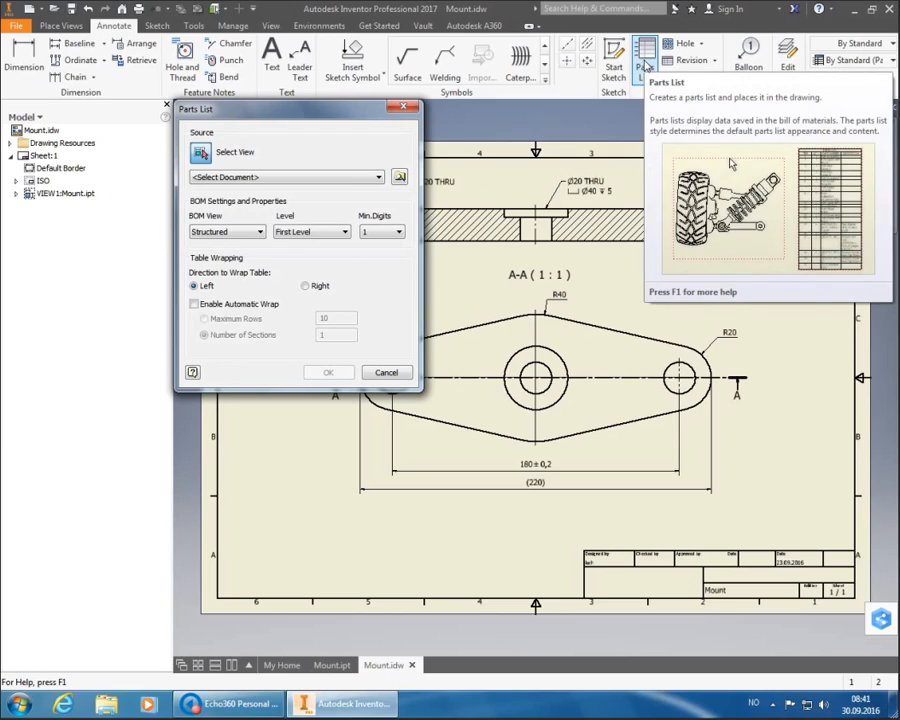
left_click(663, 323)
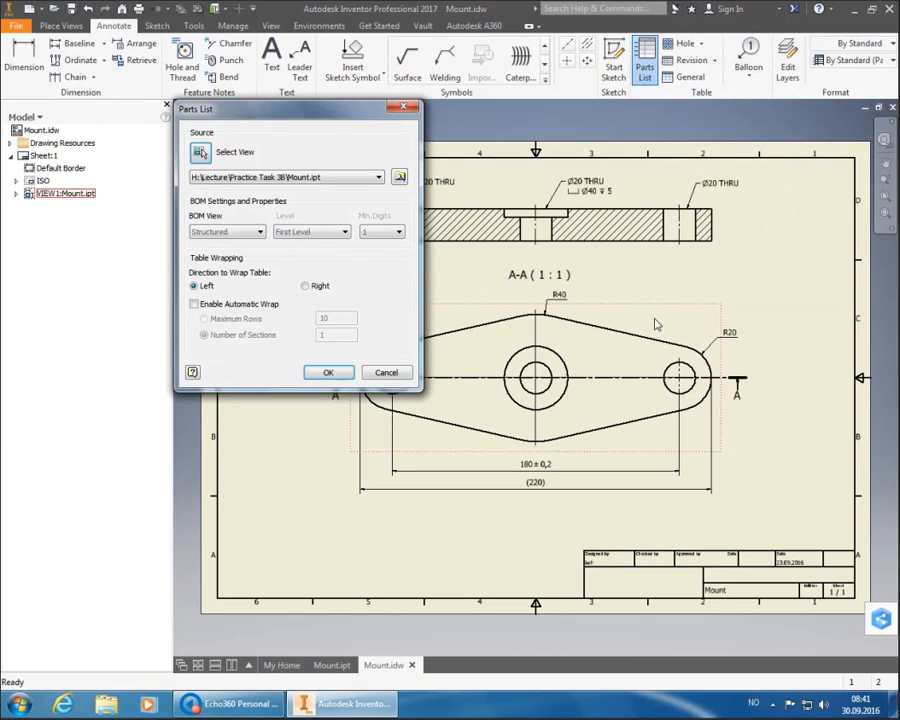
left_click(337, 374)
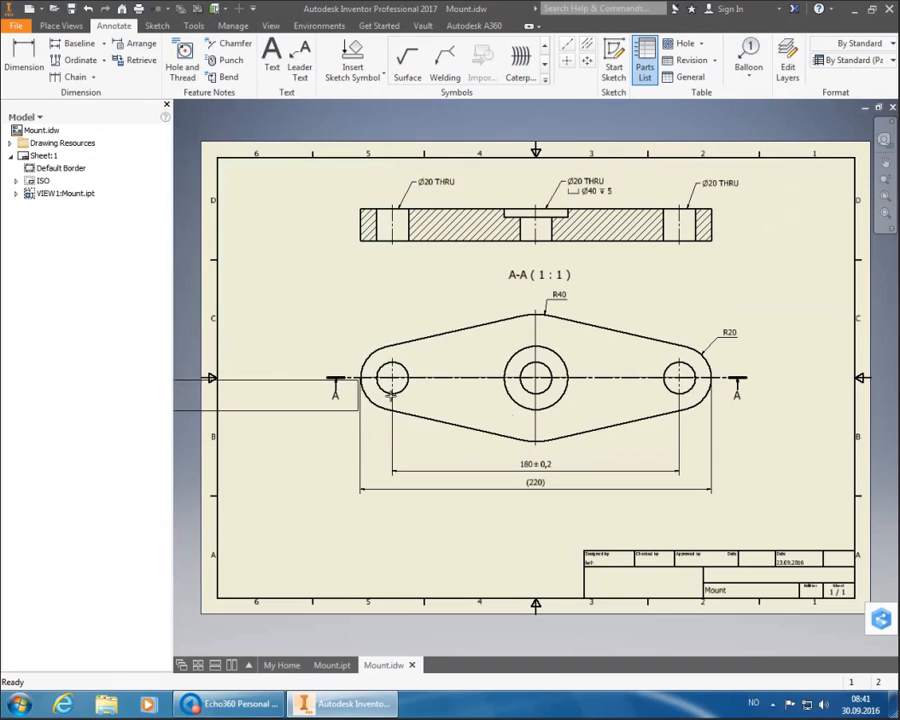
left_click(860, 516)
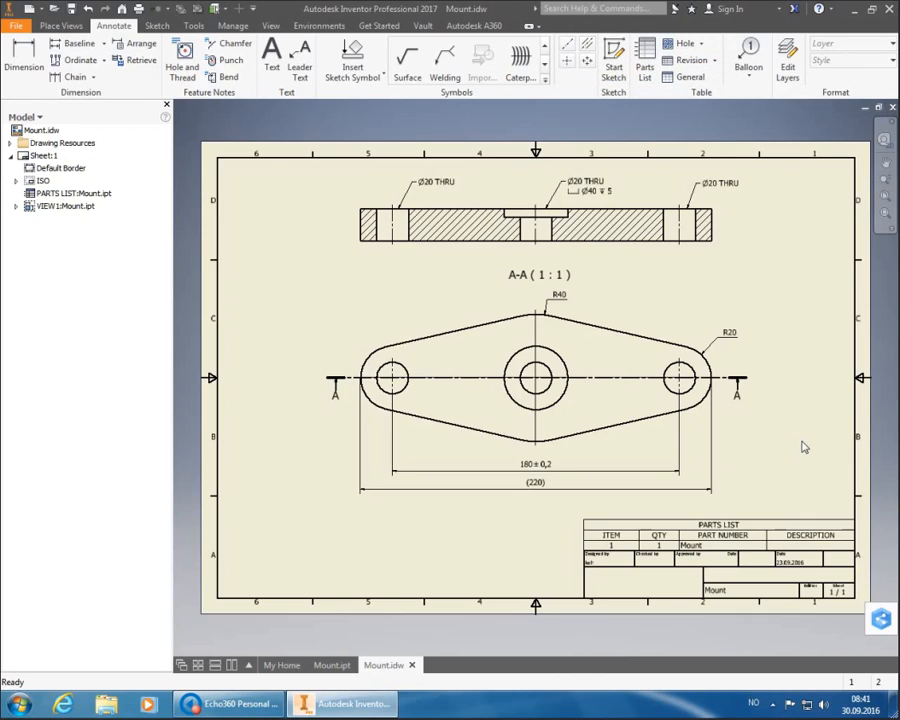
- Turn off the PARTS LIST title row in the parts list's table layout
double_click(738, 537)
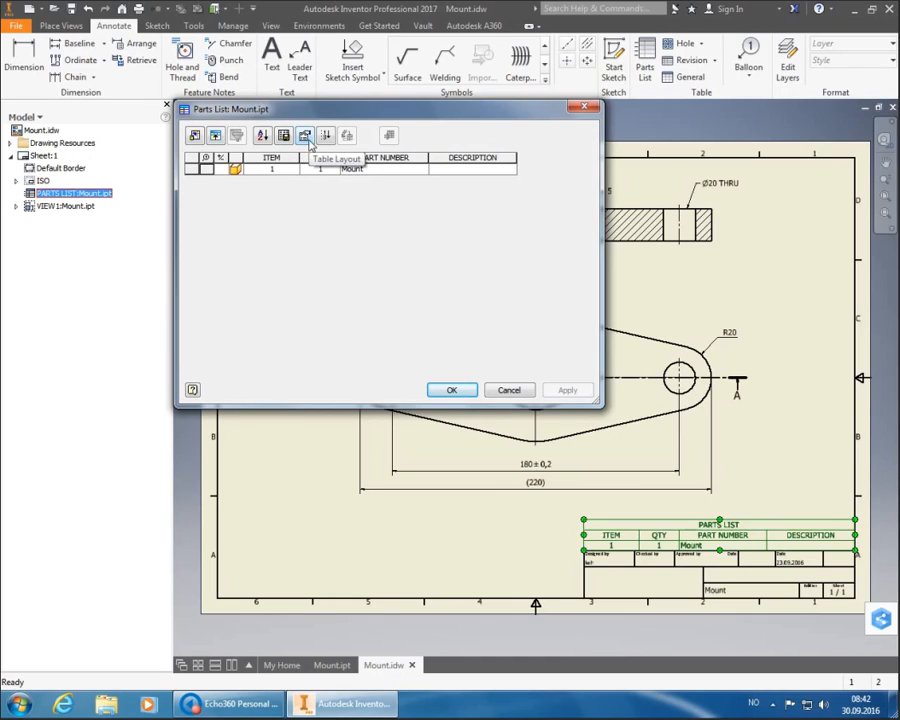
left_click(308, 139)
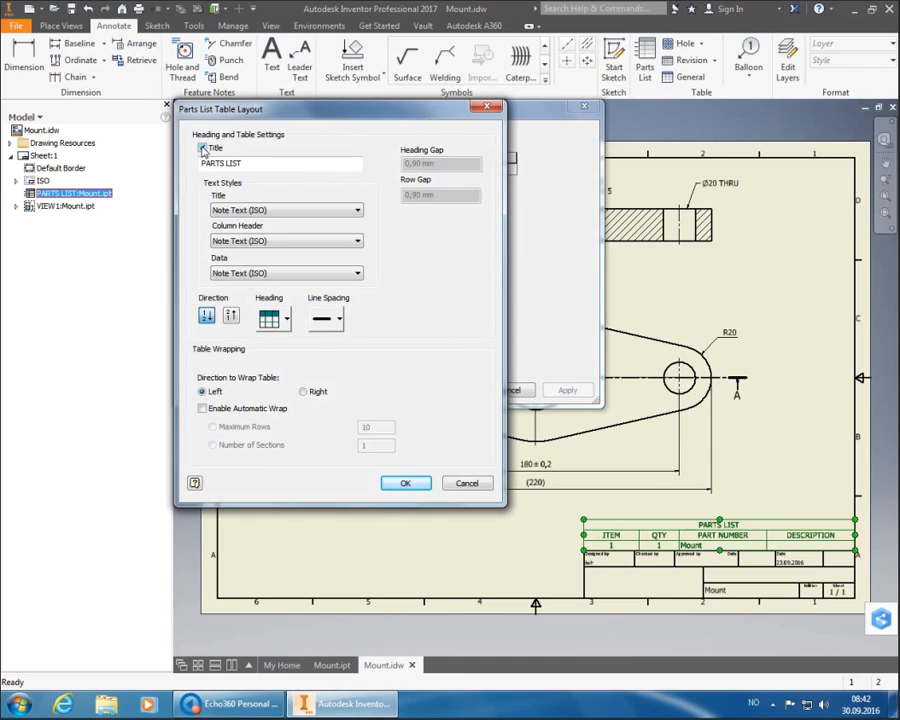
left_click(203, 148)
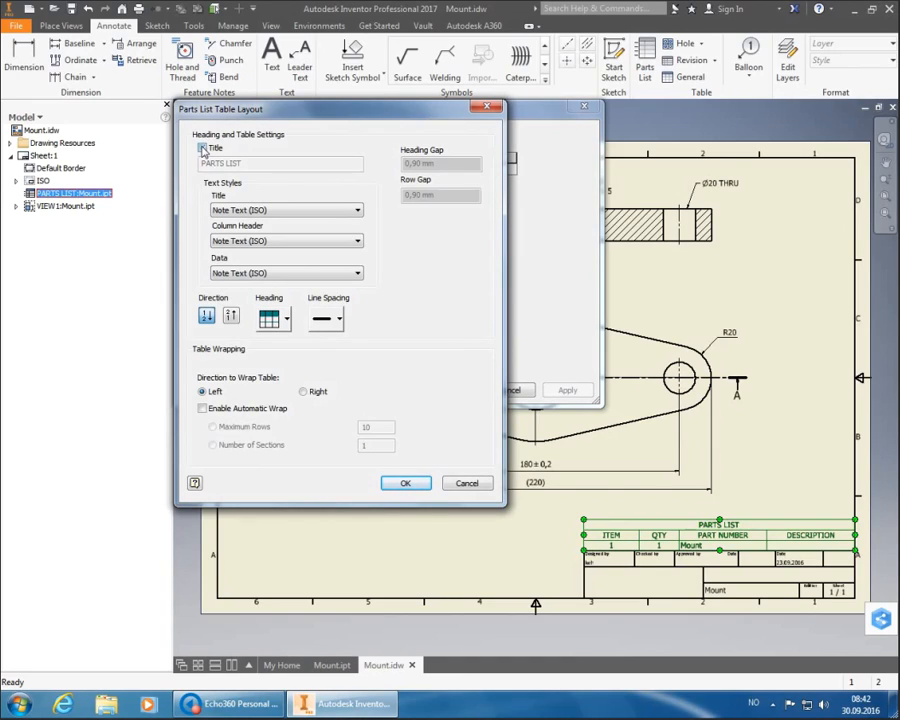
left_click(420, 482)
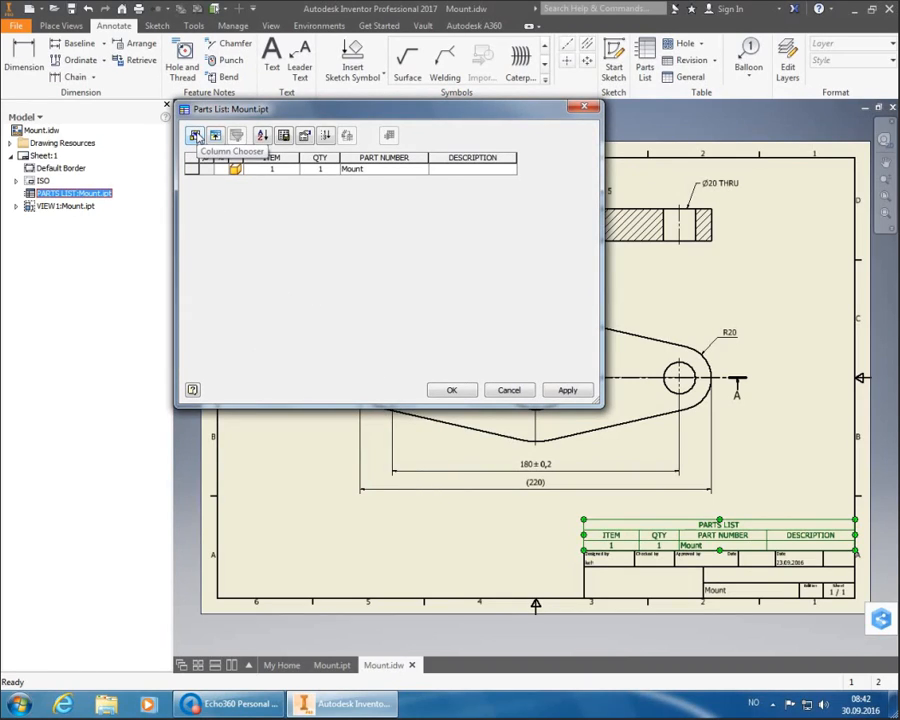
- Replace the ITEM, QTY, PART NUMBER and DESCRIPTION columns with a single MATERIAL column
left_click(196, 136)
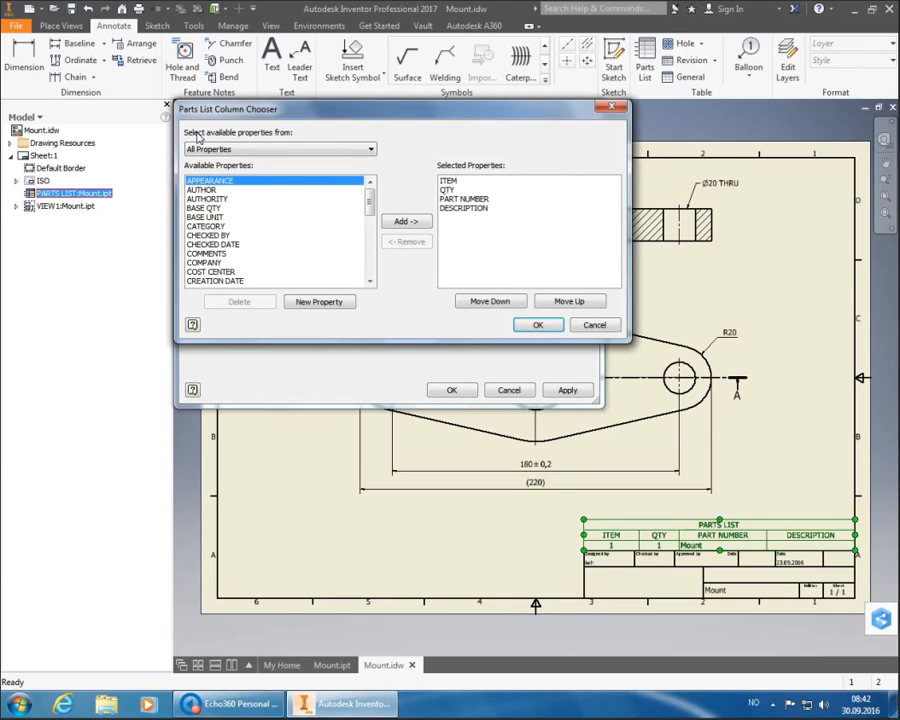
left_click(449, 182)
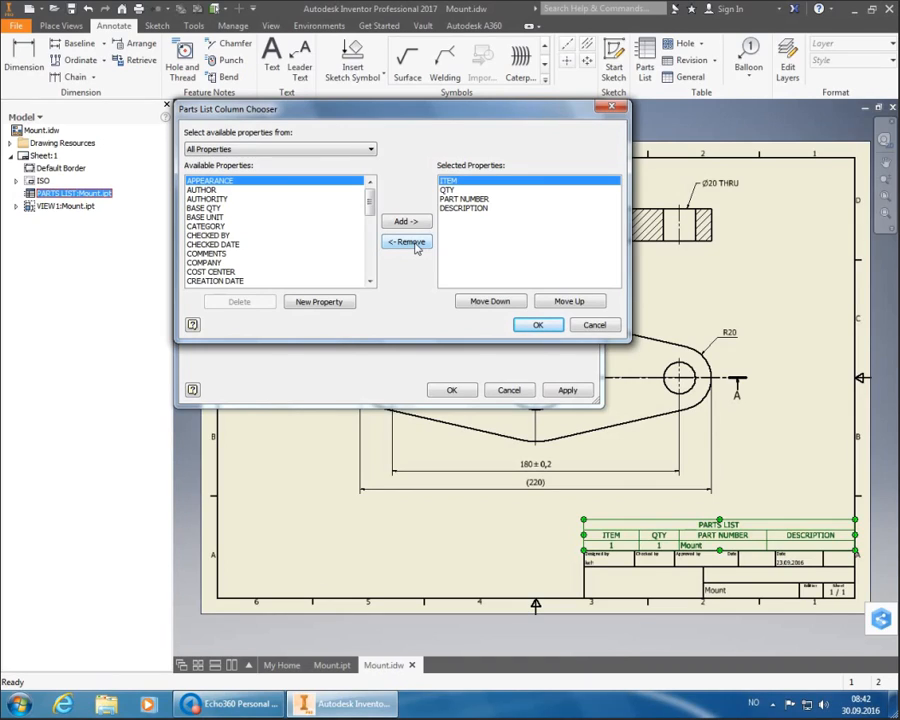
left_click(417, 248)
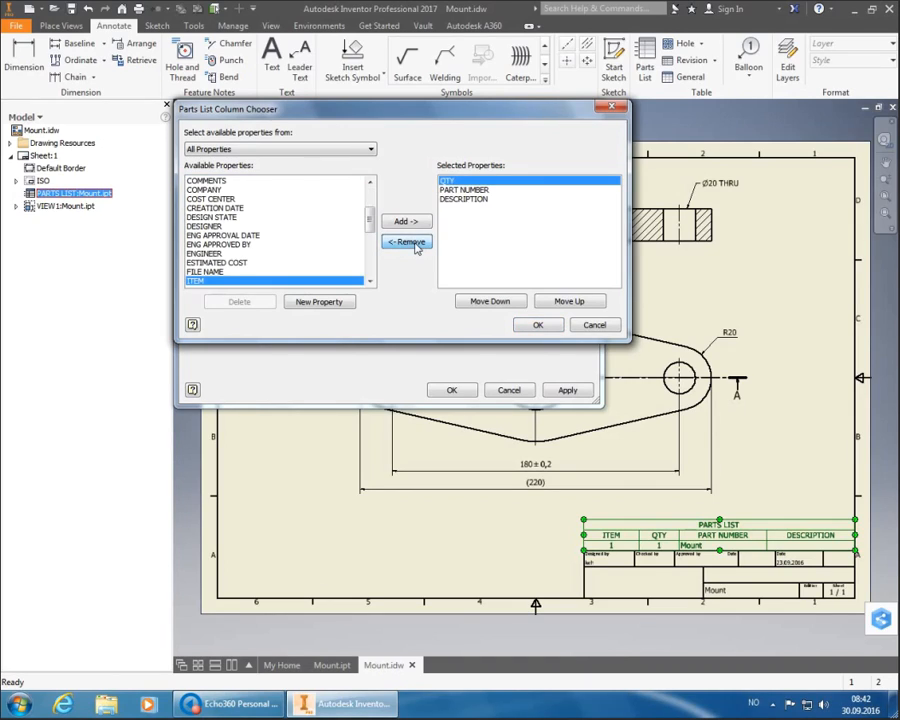
left_click(417, 248)
left_click(417, 248)
left_click(417, 248)
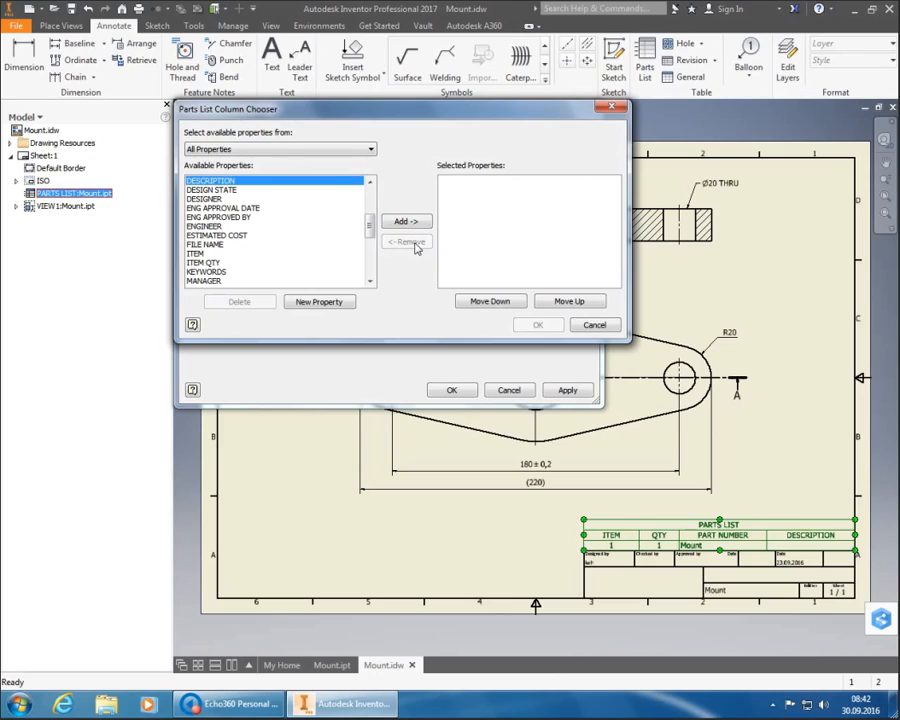
left_click(285, 254)
scroll(290, 258, "down", 2)
left_click(232, 245)
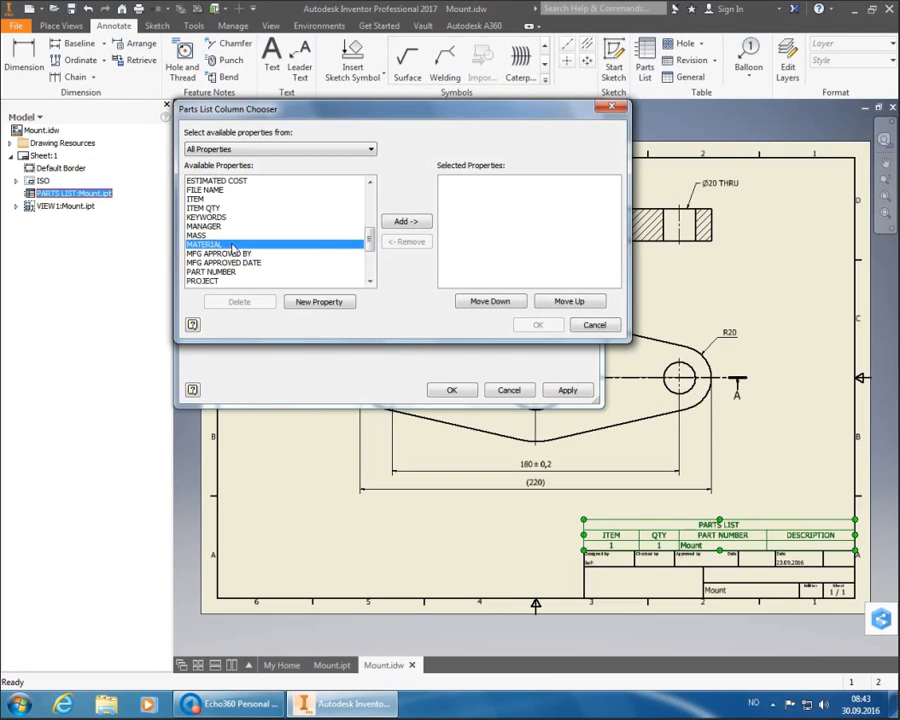
left_click(405, 221)
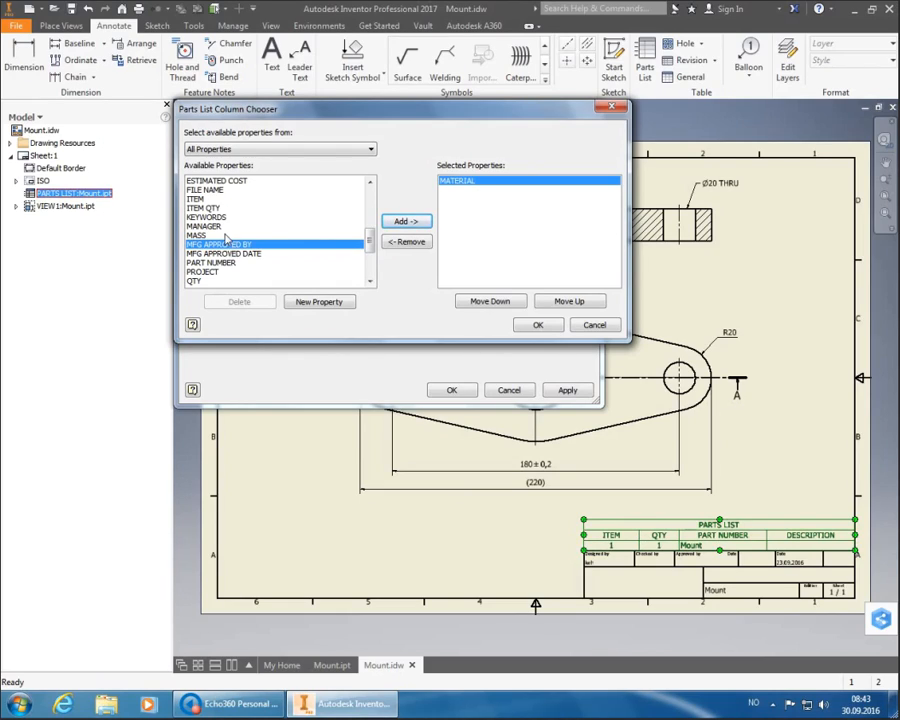
left_click(224, 236)
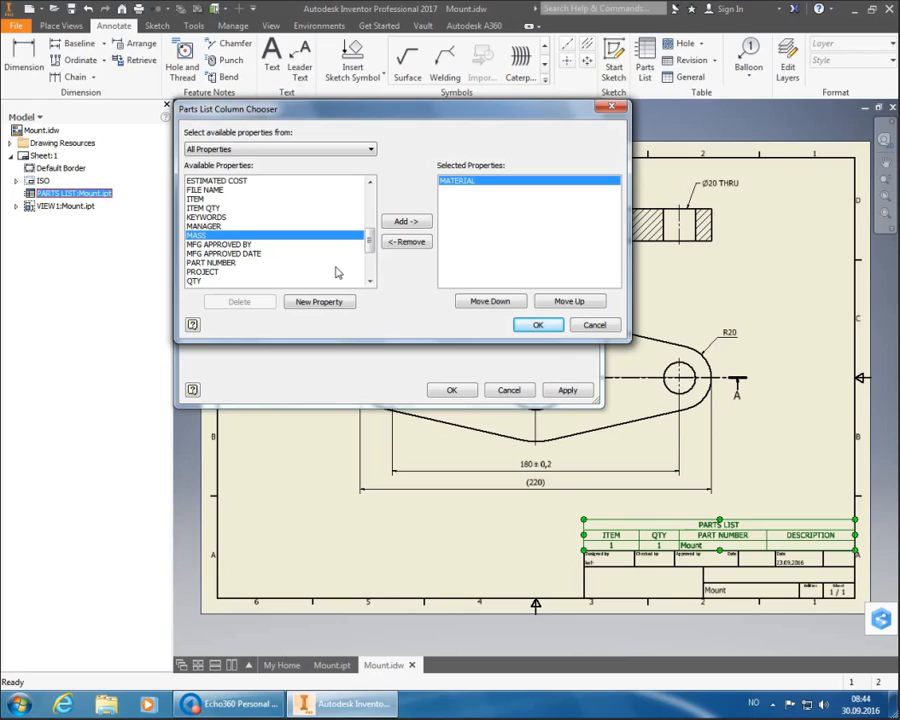
left_click(541, 328)
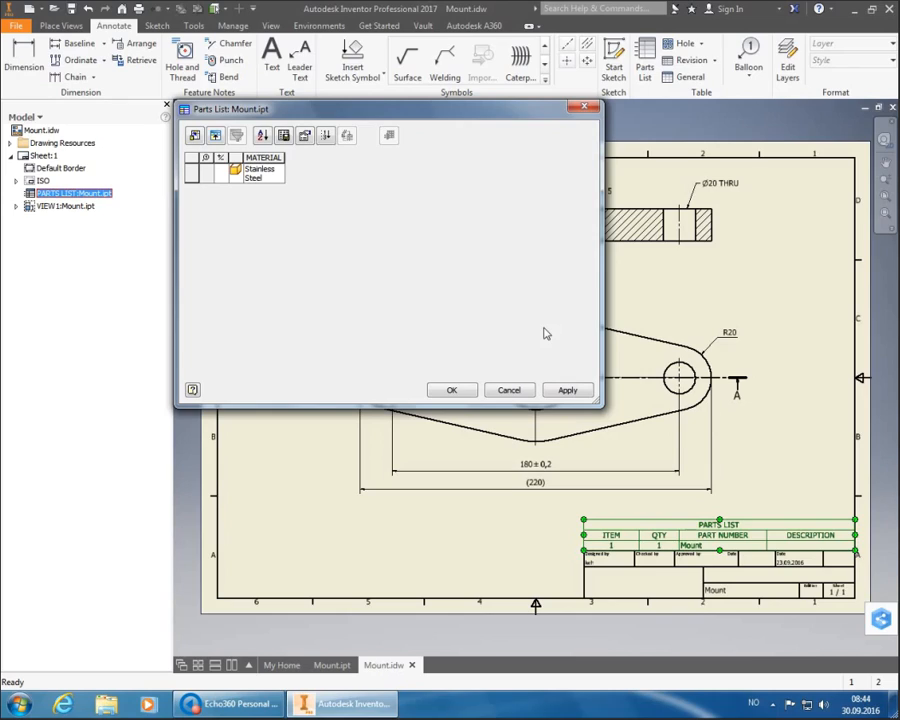
- Close the parts list editor and move the MATERIAL table down onto the title block's right end
left_click(452, 391)
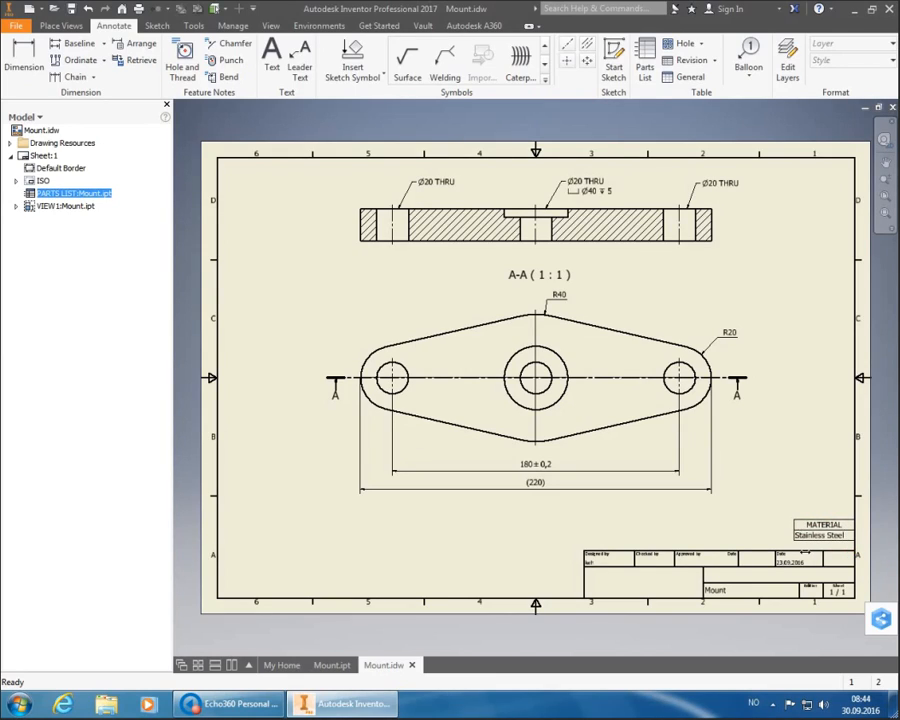
left_click(830, 530)
left_click_drag(827, 525, 827, 537)
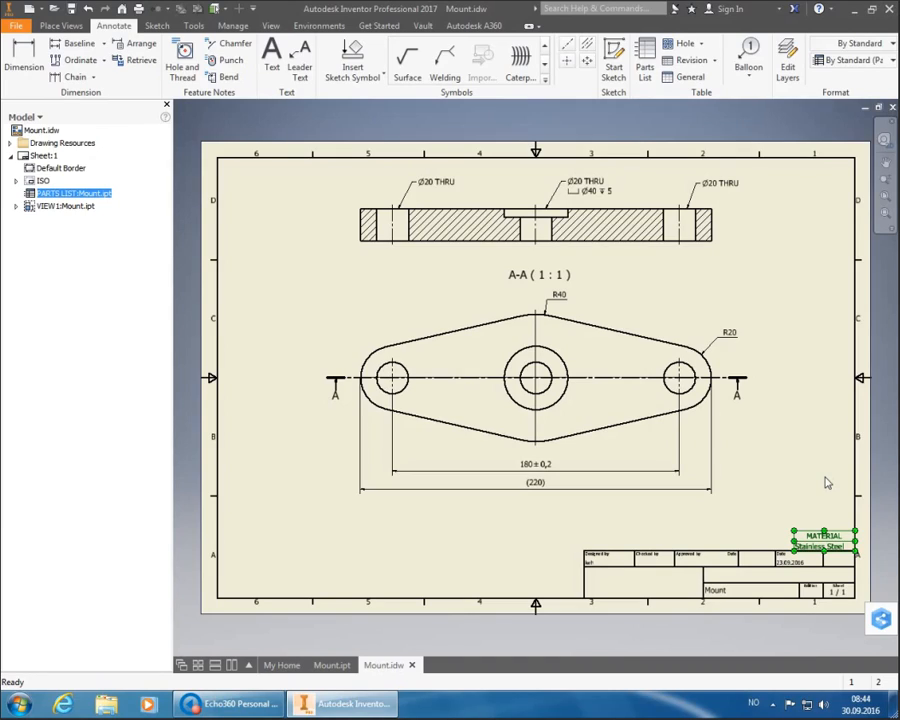
key("Escape")
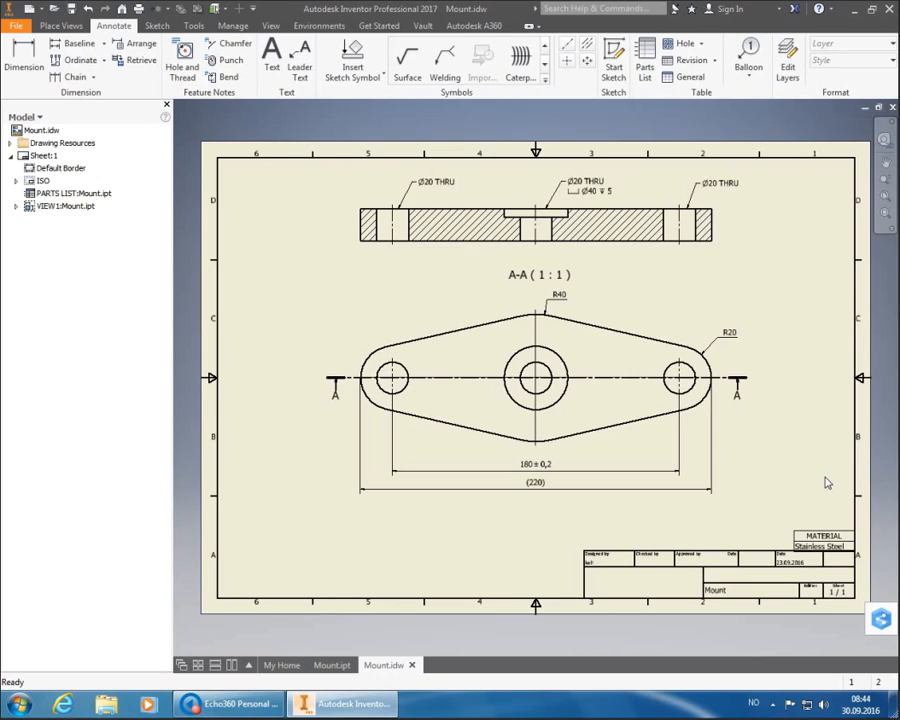
left_click(828, 545)
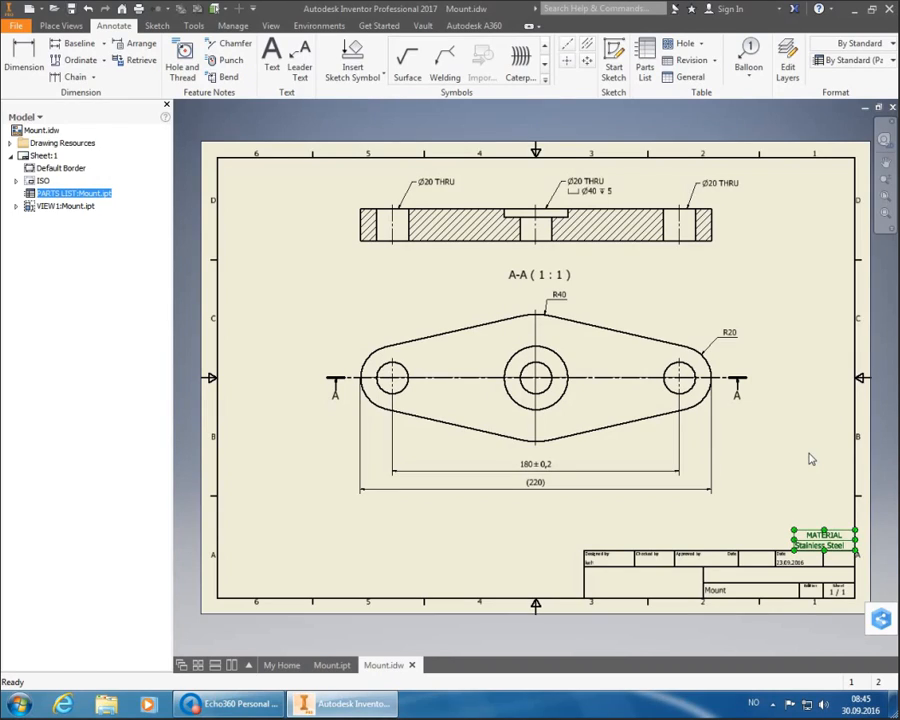
- Add the two-line note 'General tolerances & surface finish:' / 'ISO 2768-1: m ISO 2768-2: K' above the title block
left_click(273, 58)
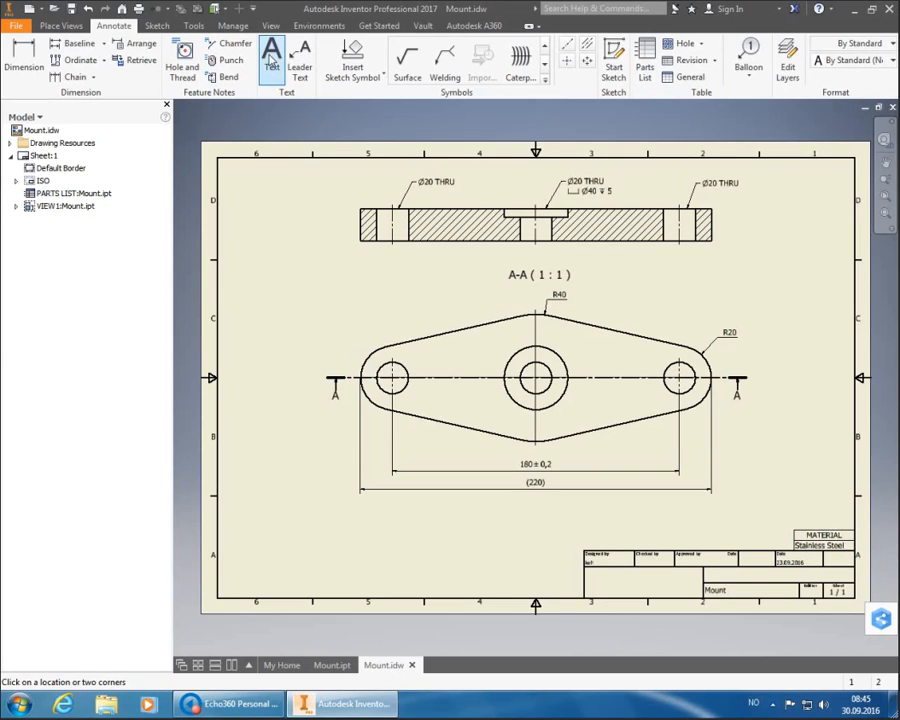
left_click(606, 524)
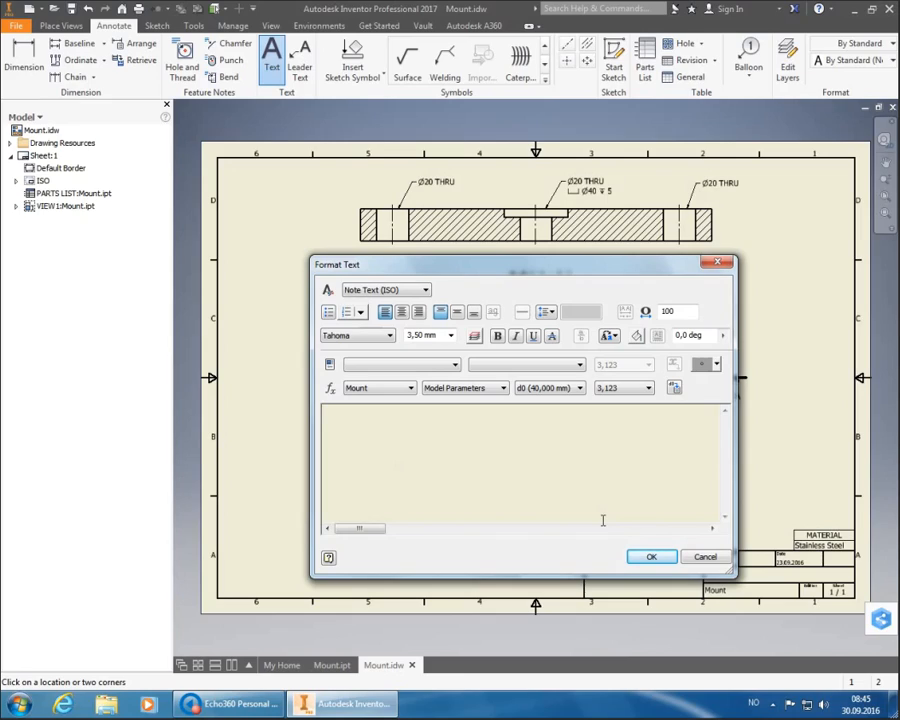
type("General tolerances ")
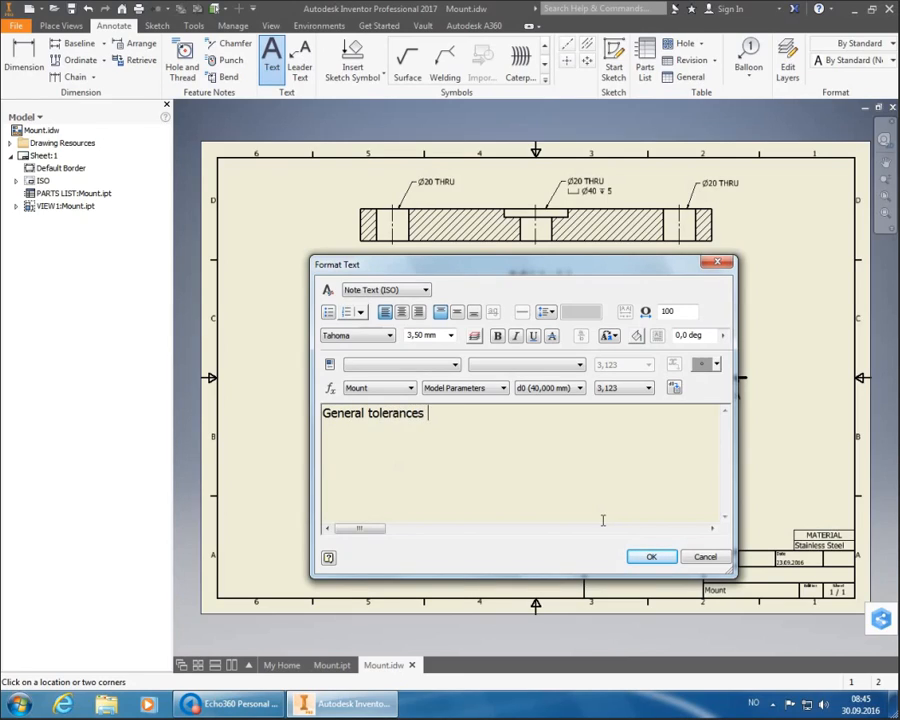
type("& surface fini")
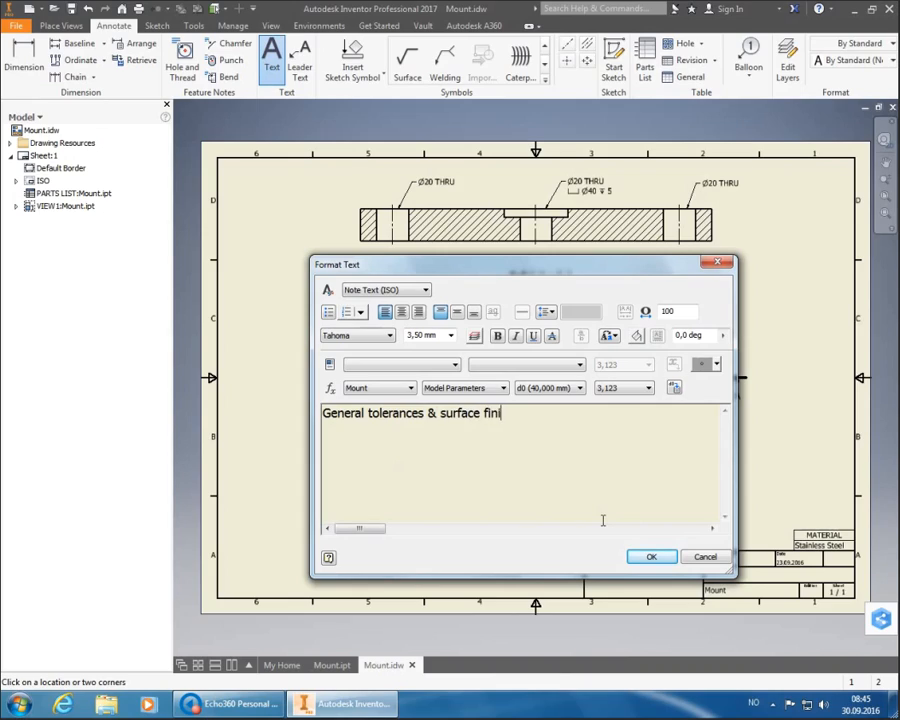
type("sh:")
key("Return")
type("ISO 2768-1: ")
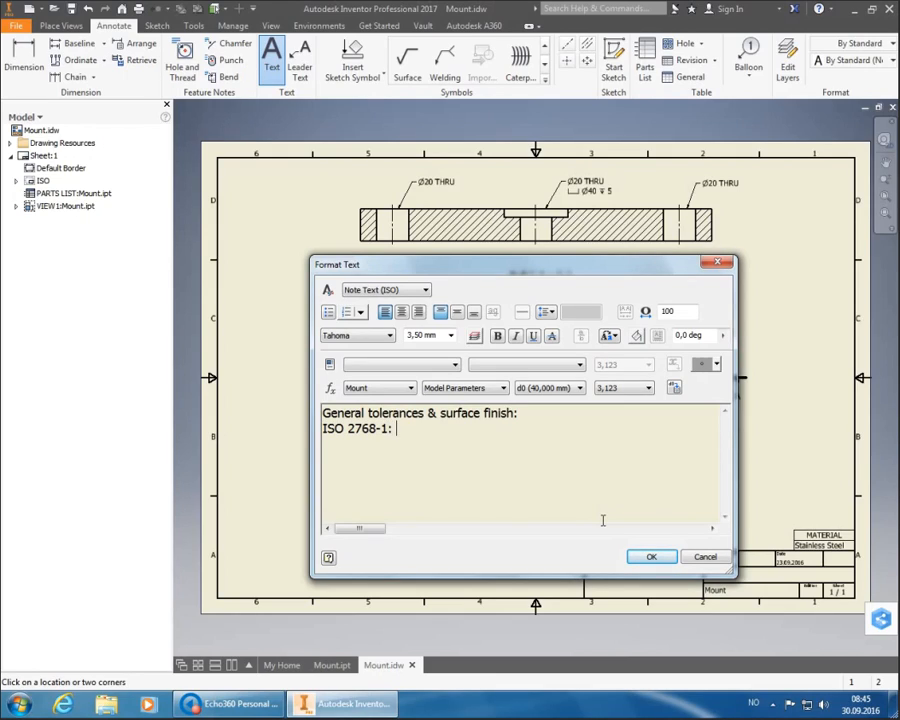
type("m ISO 2768-2: ")
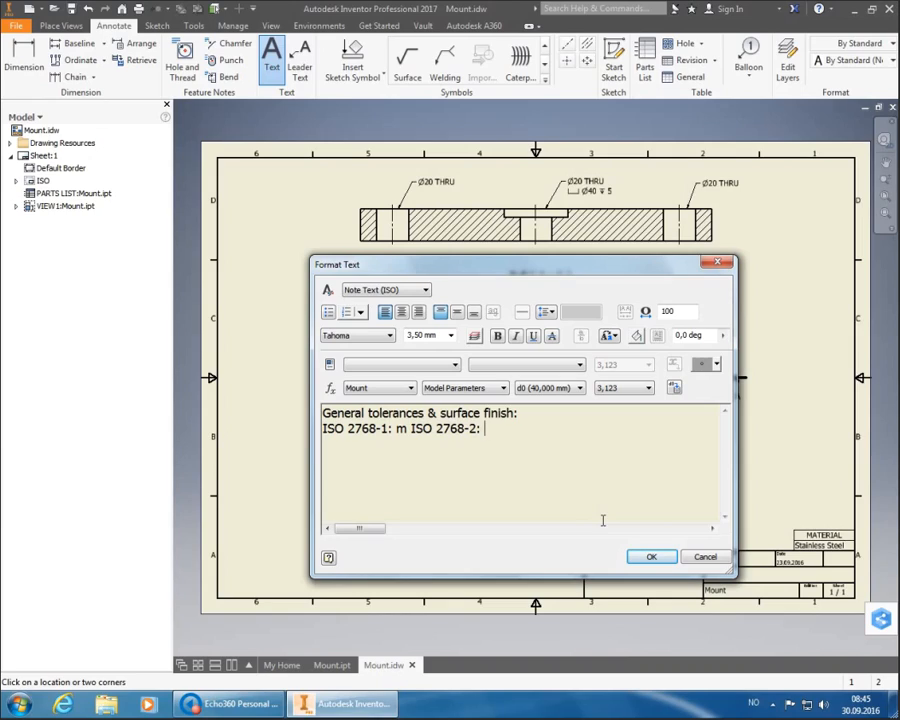
type("K")
left_click(650, 555)
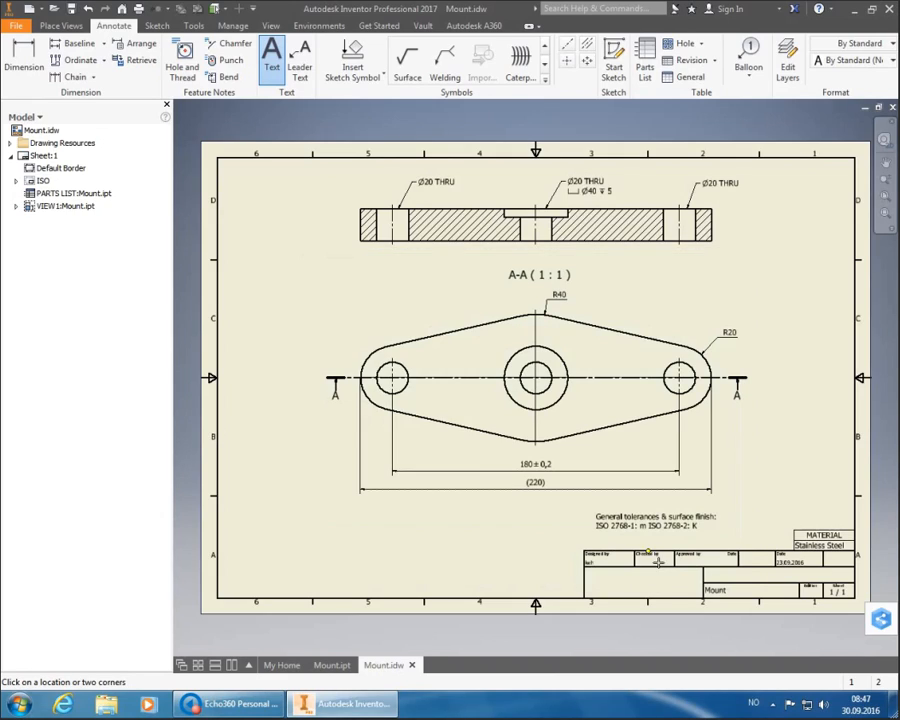
right_click(628, 497)
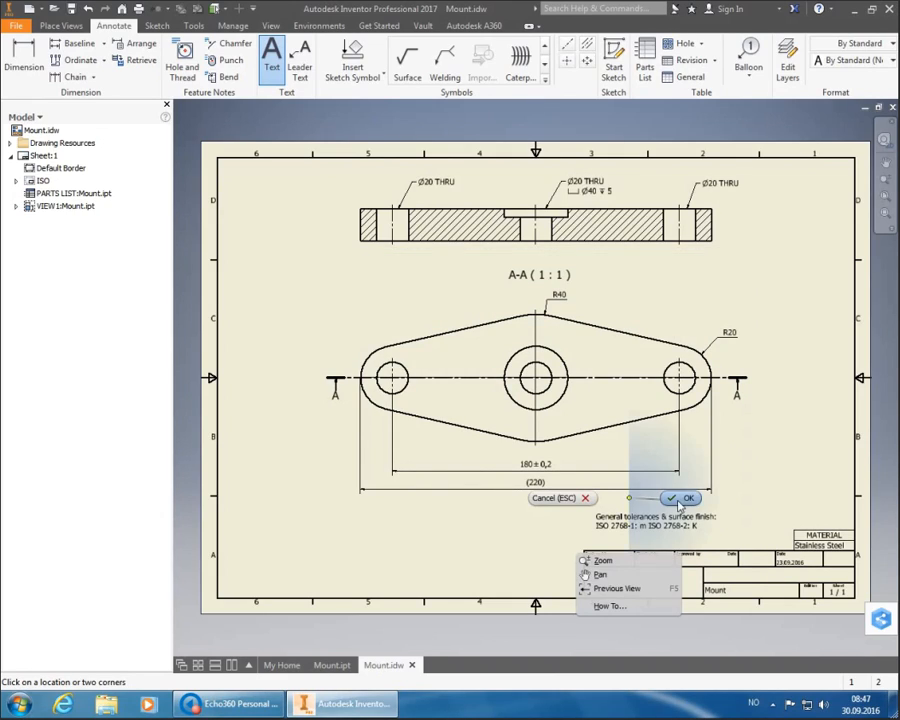
left_click(679, 505)
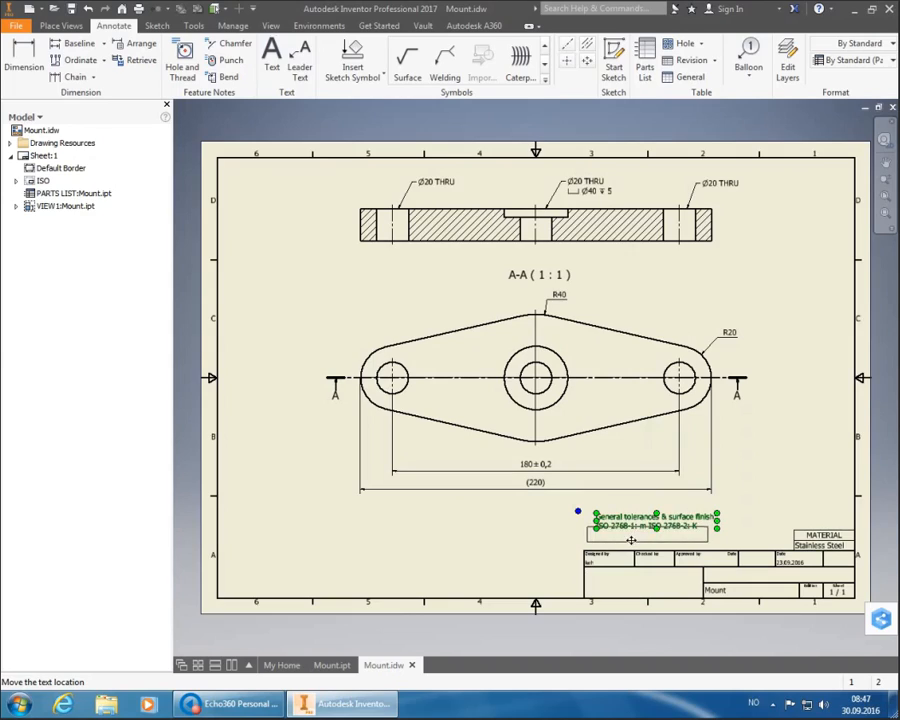
left_click_drag(631, 540, 629, 547)
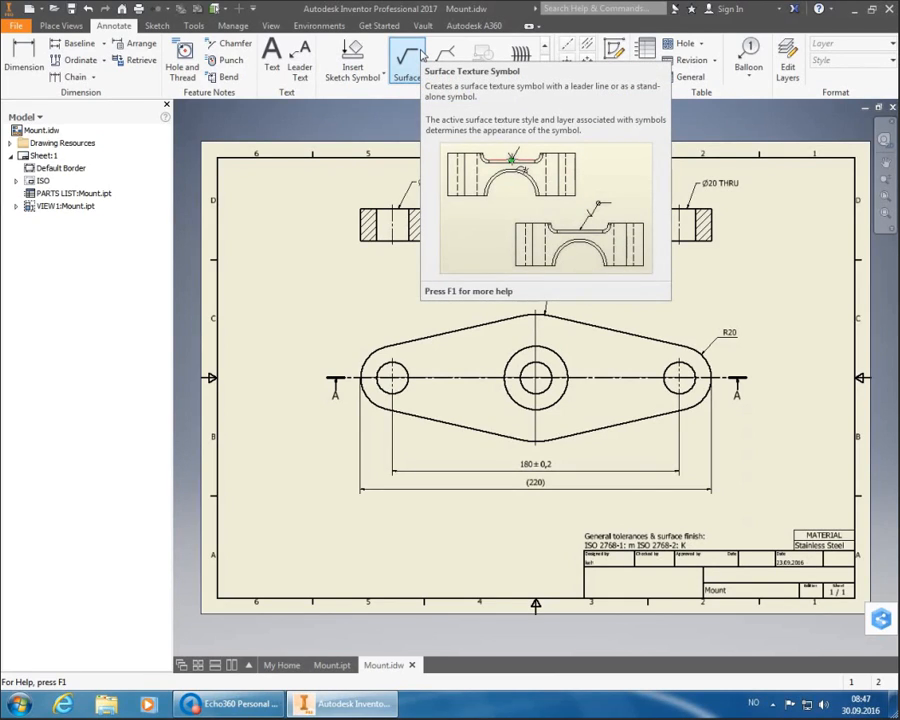
- Start a surface texture symbol placed near the title block's Date cell
left_click(422, 56)
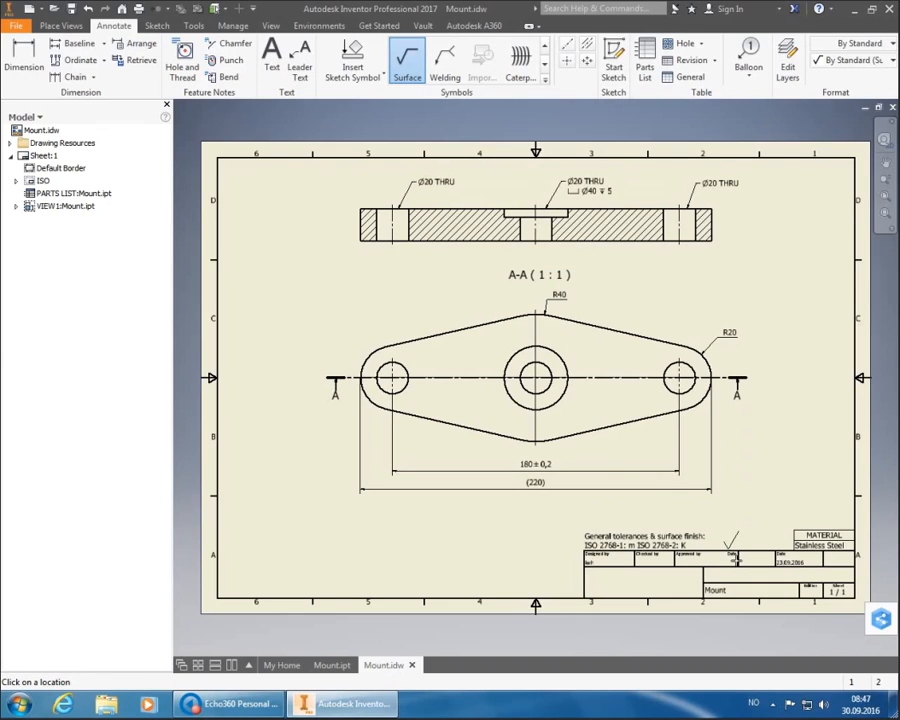
left_click(728, 556)
right_click(728, 556)
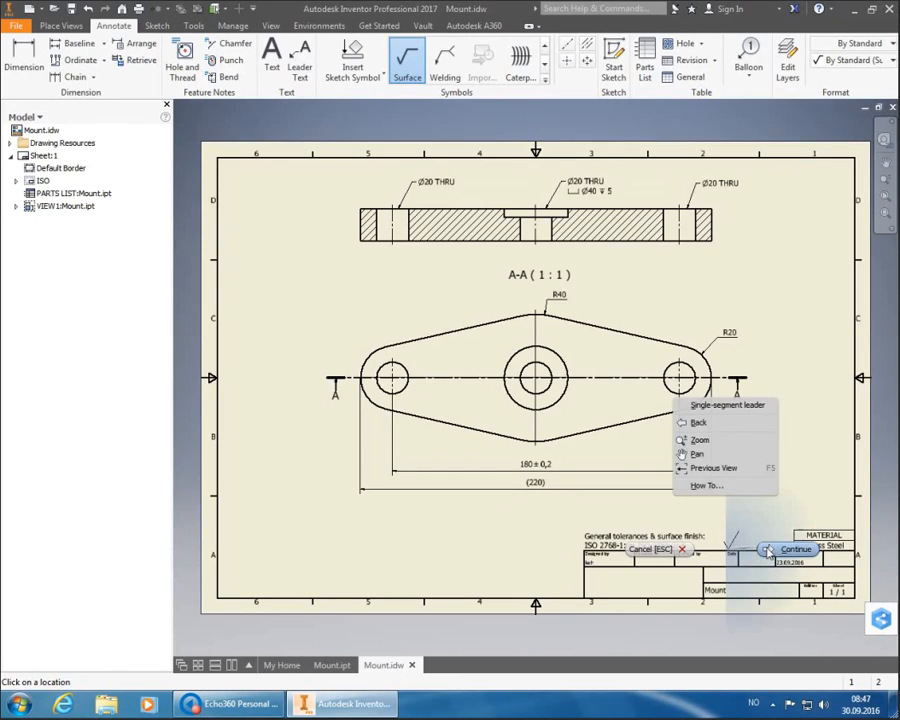
left_click(766, 544)
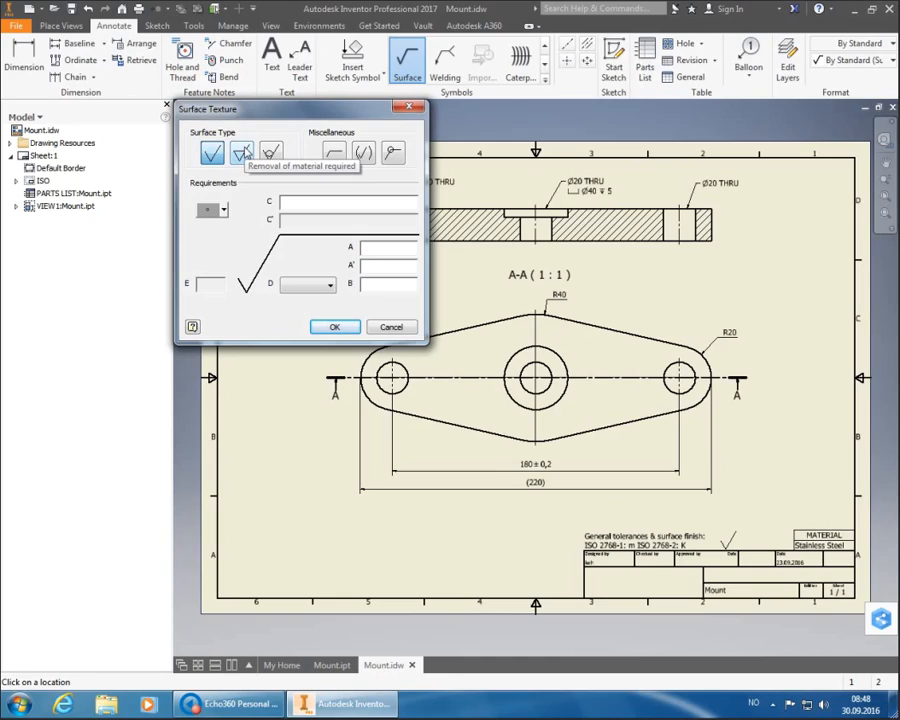
- Set the symbol to material removal required with Ra 6.3
left_click(243, 152)
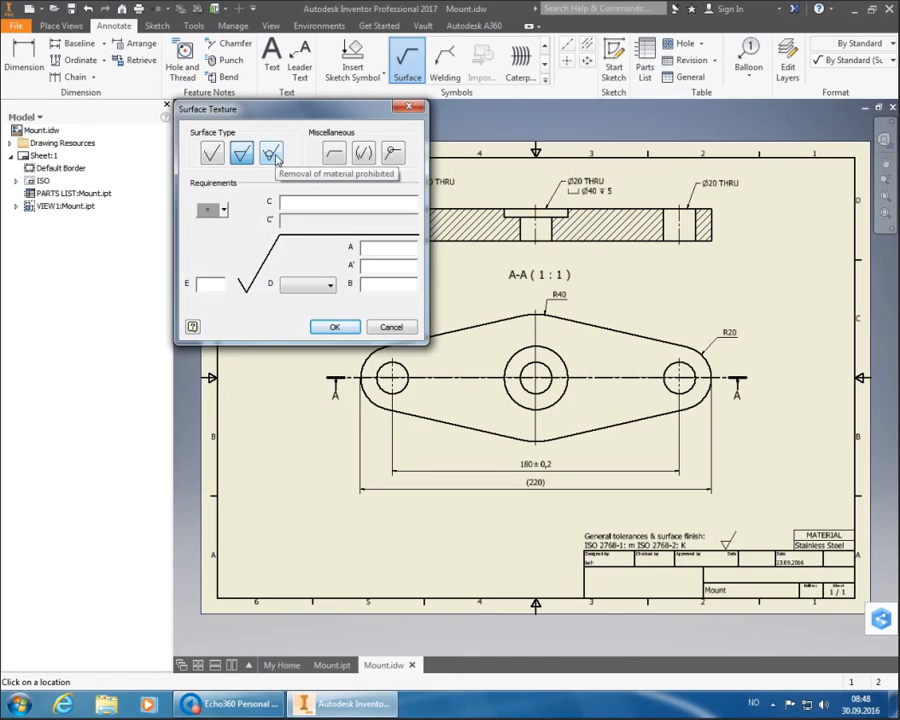
left_click(274, 155)
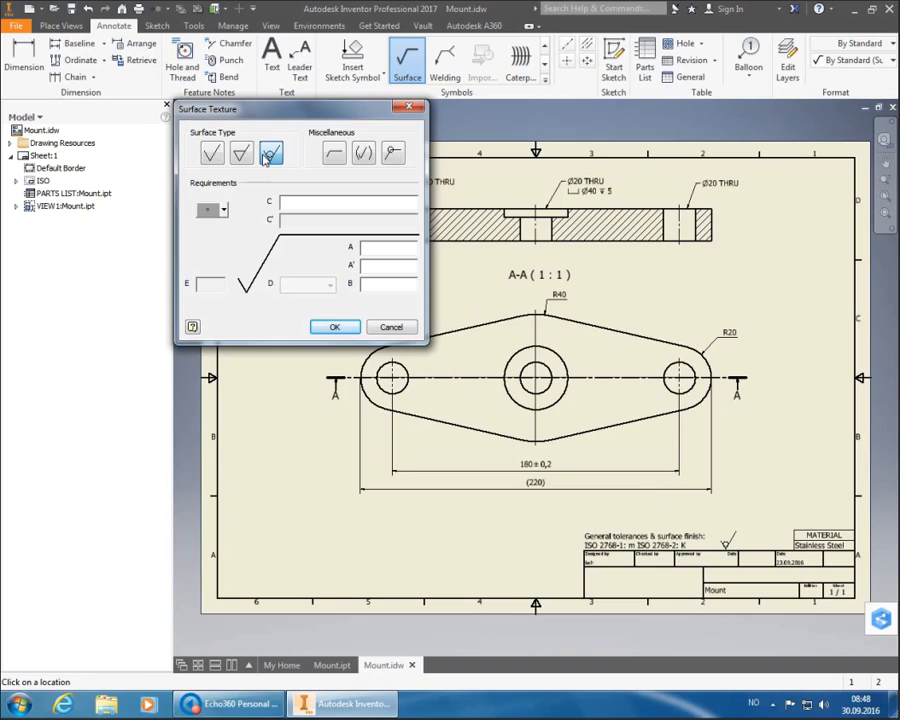
left_click(242, 154)
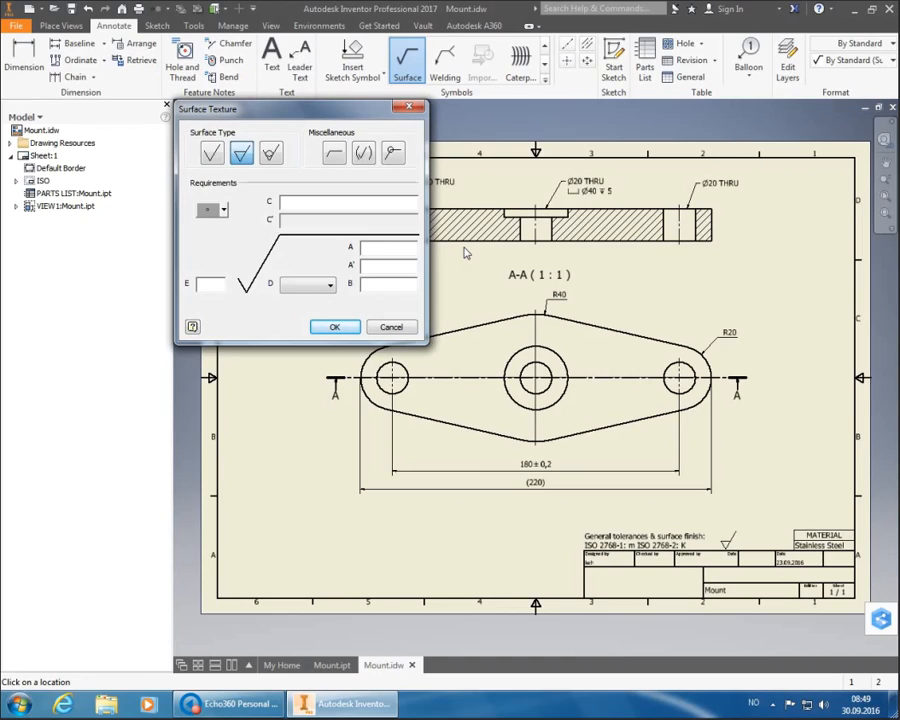
type("Ra 6.3")
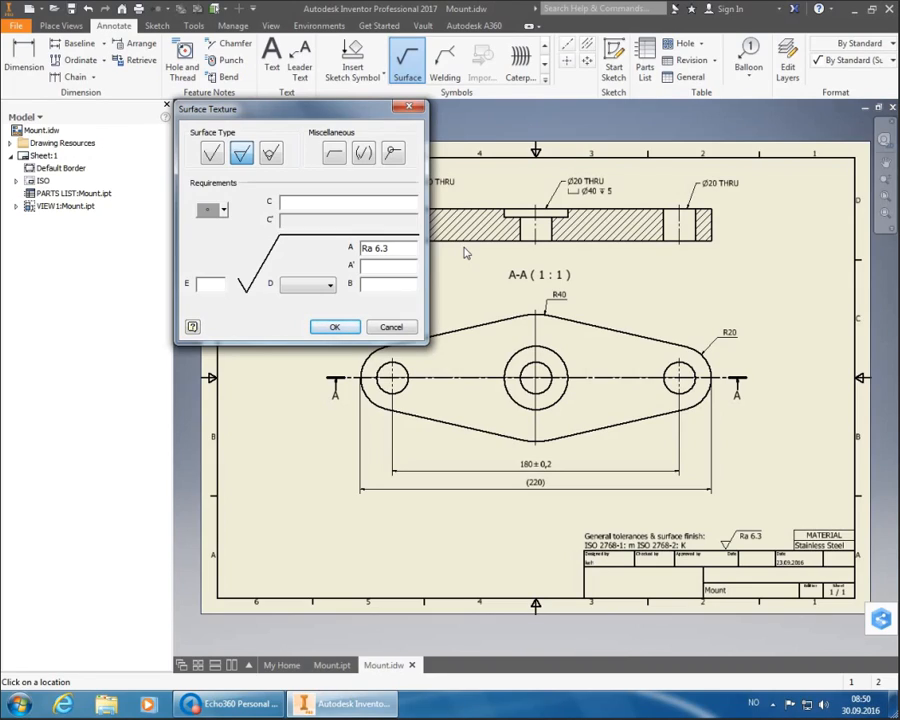
- Accept the Ra 6.3 surface texture symbol, placing it on the Mount drawing sheet
left_click(332, 328)
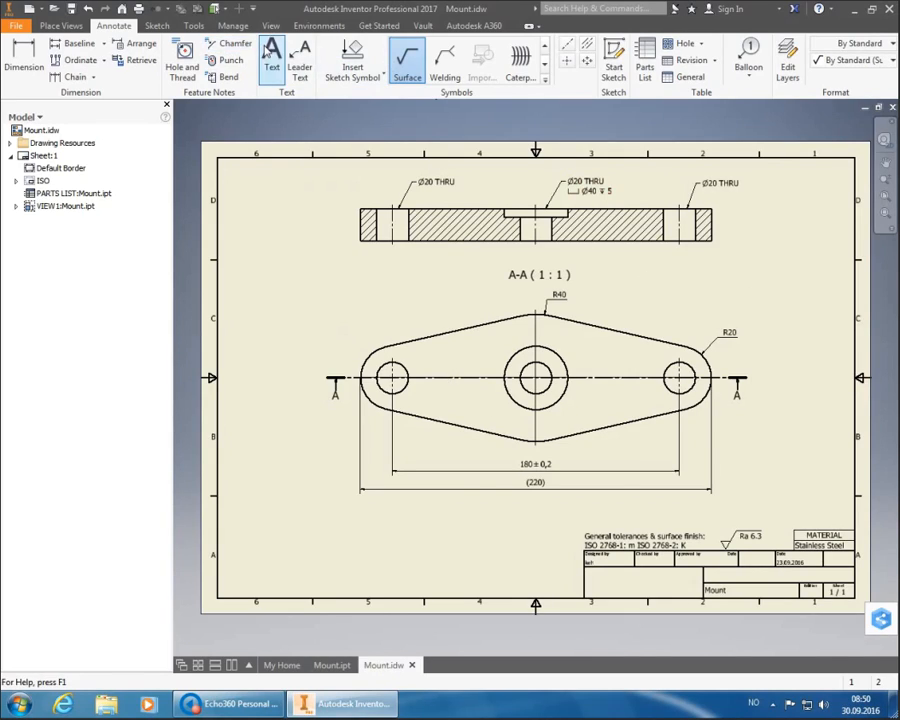
- Add the note 'Notes: 1. Break sharp edges, 0.2 x 45°' in the sheet's lower-left corner
left_click(271, 55)
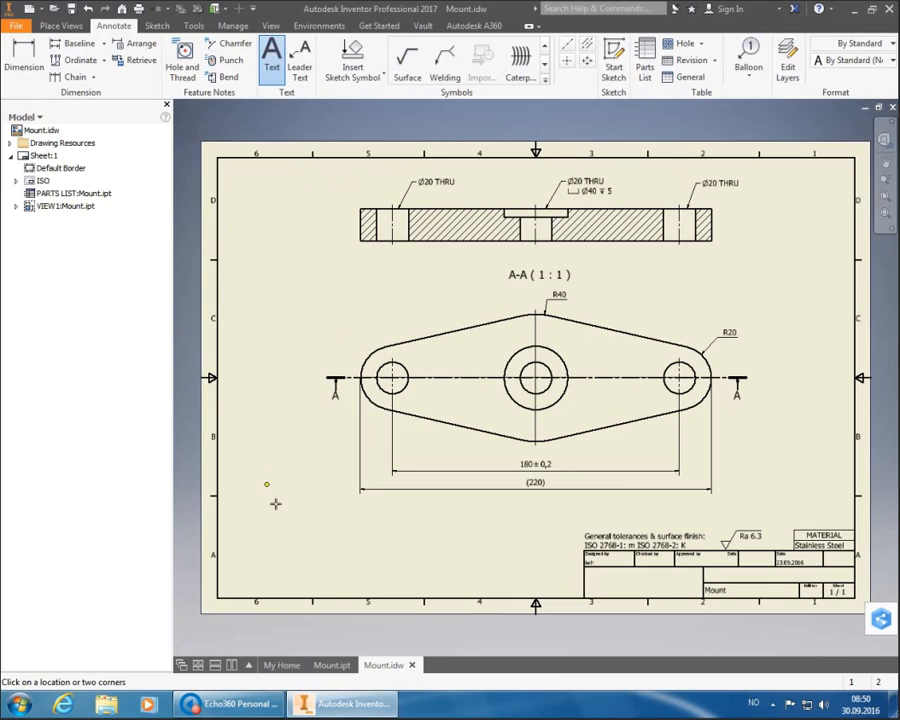
left_click(243, 580)
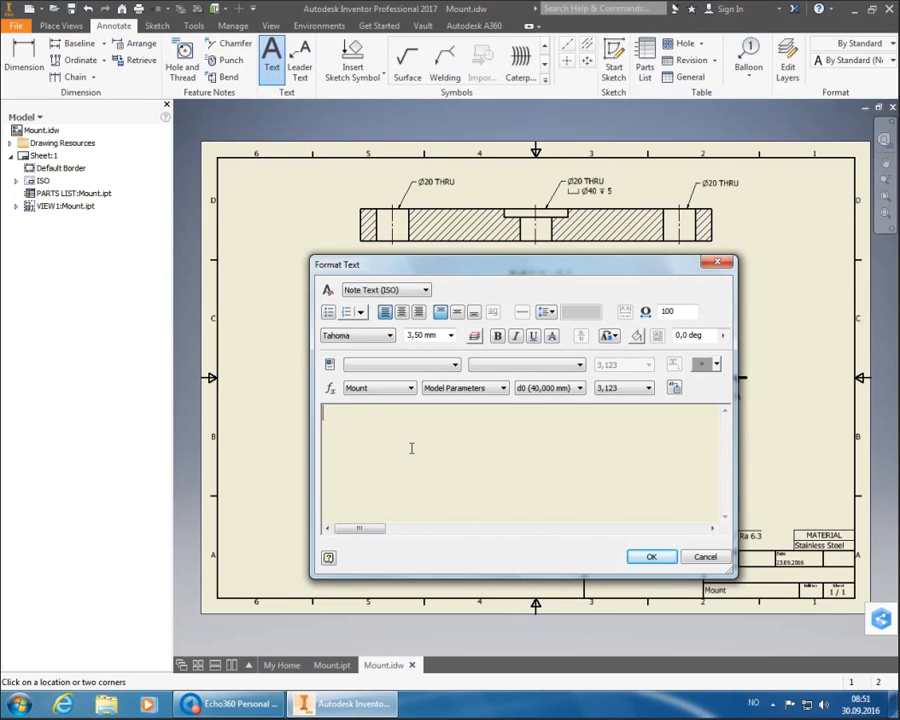
type("Notes:")
key("Return")
type("1. Brea")
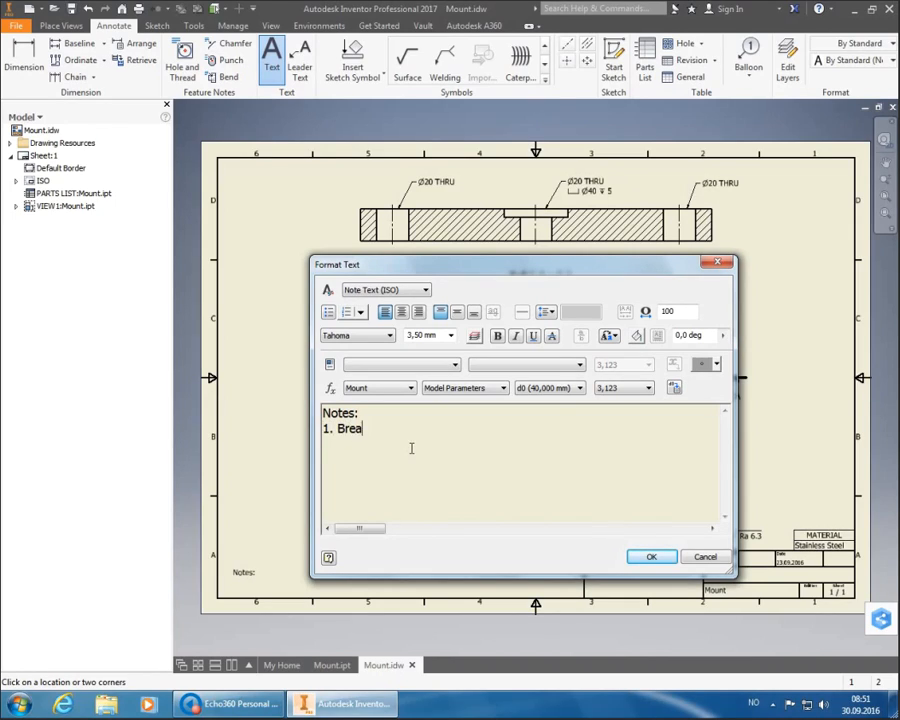
type("k sharp edges")
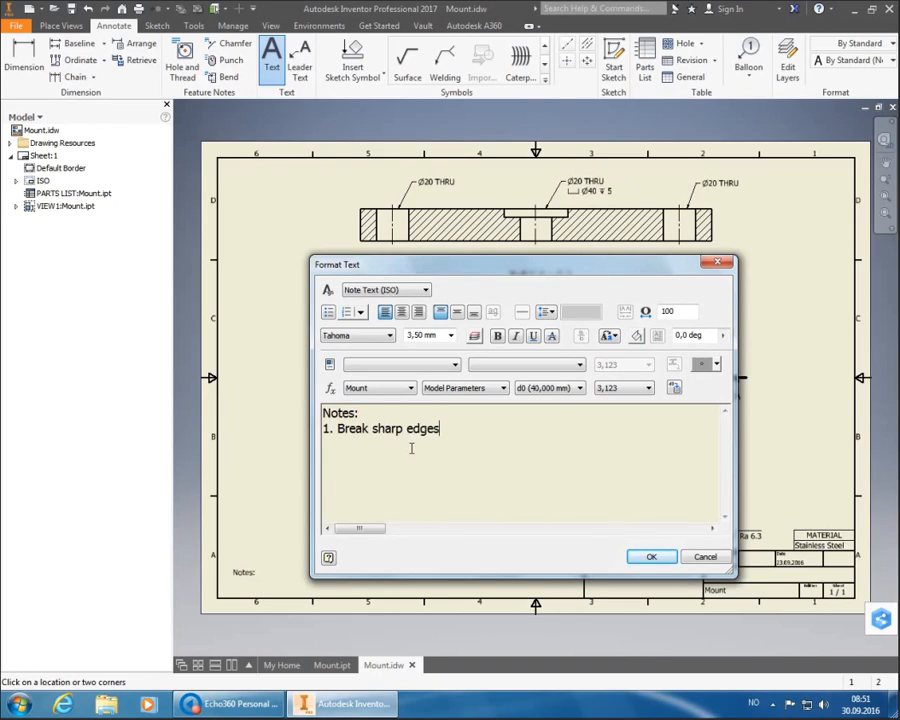
type(", 0.2 ")
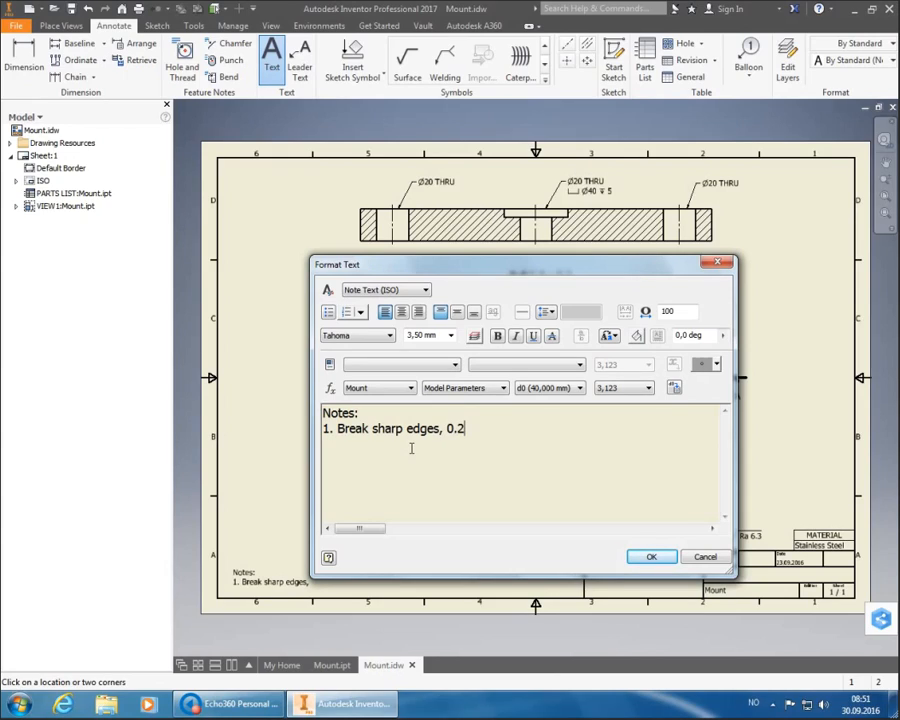
type("x 45")
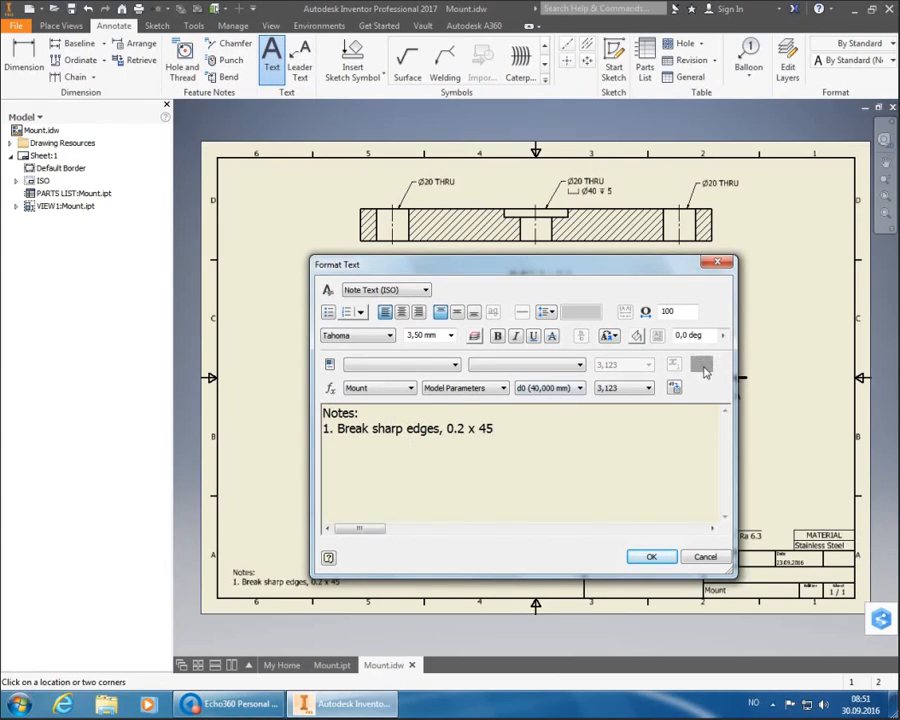
left_click(705, 365)
left_click(648, 558)
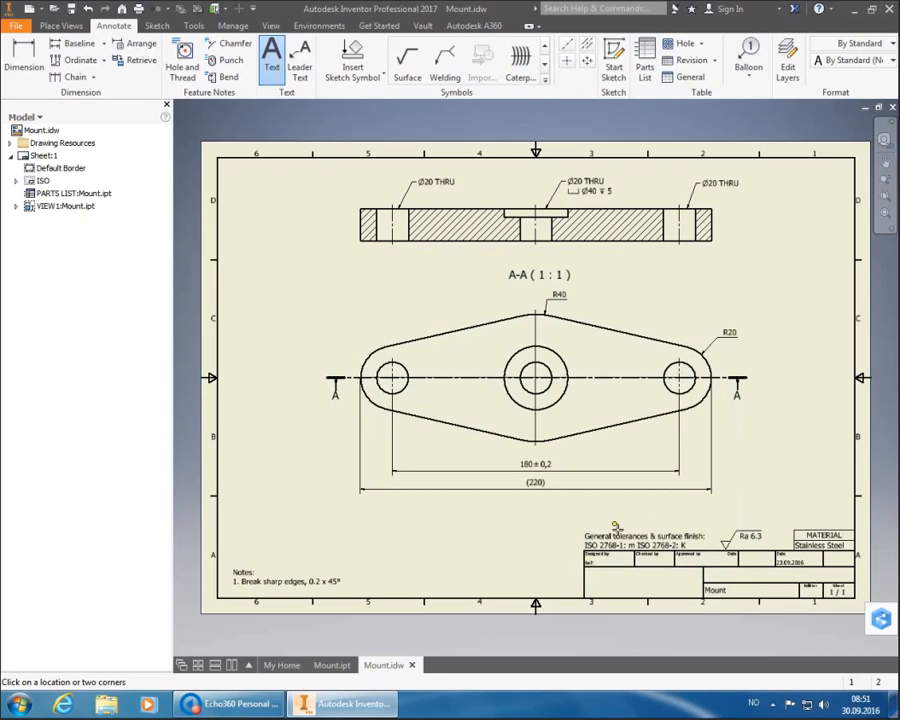
right_click(308, 535)
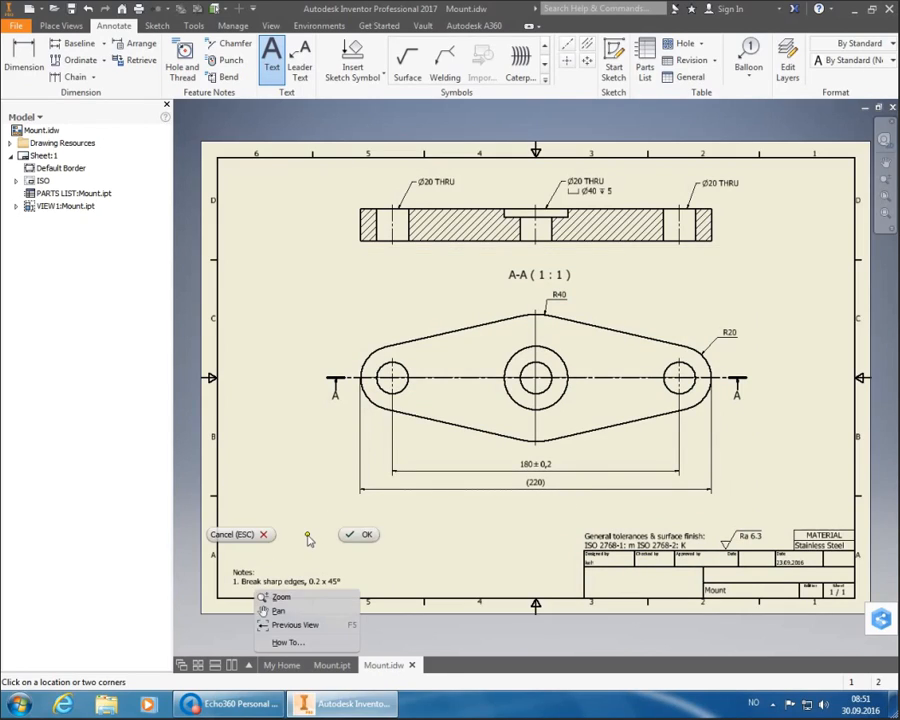
left_click(368, 536)
left_click(254, 585)
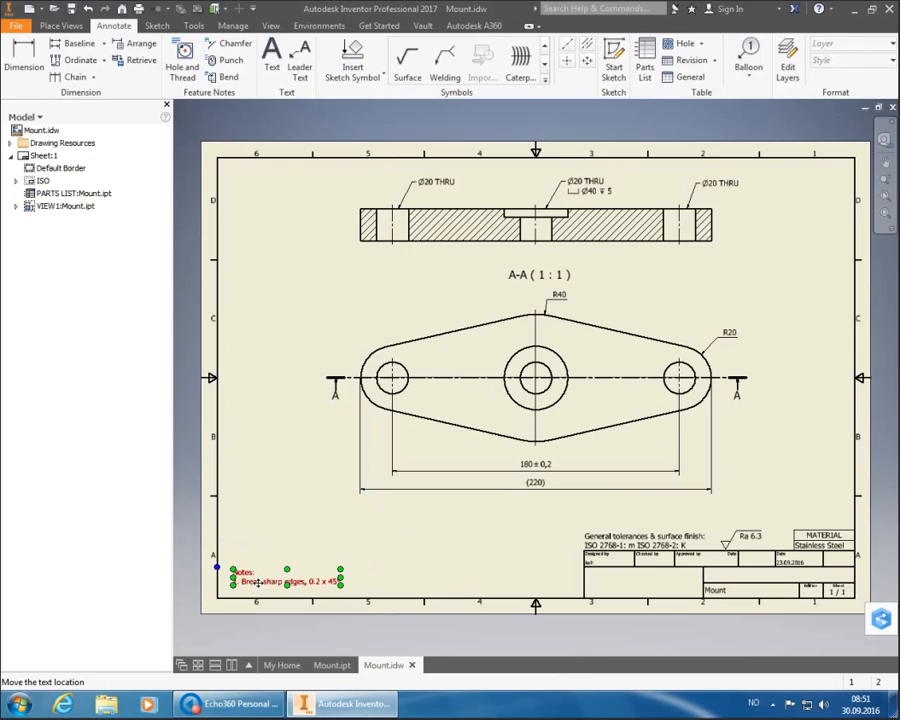
left_click_drag(254, 588, 247, 589)
- Open Edit Field Text for the ISO title block, then the drawing's iProperties
left_click(424, 550)
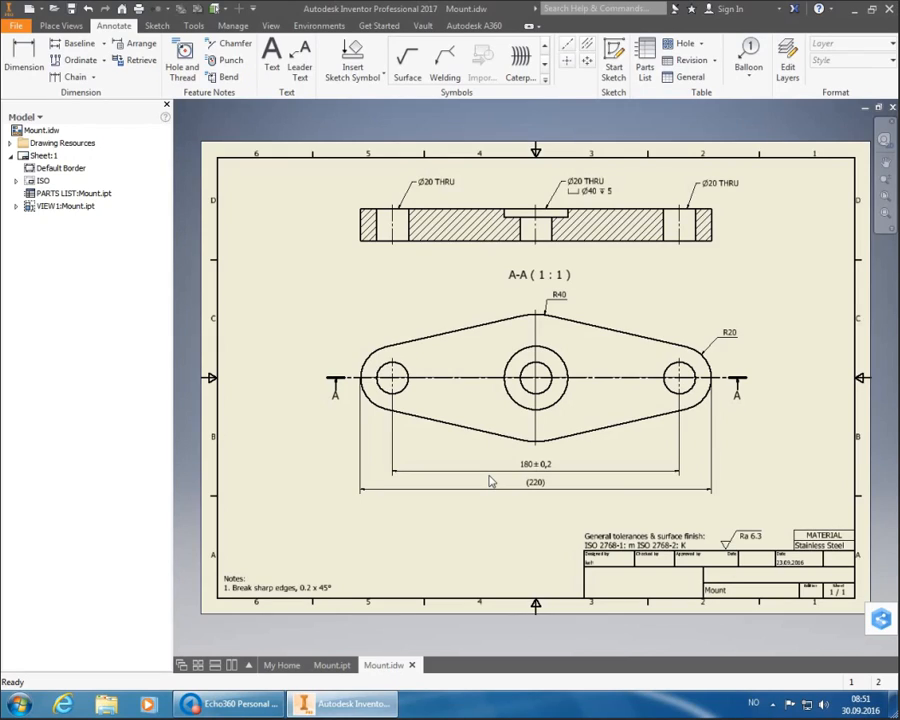
left_click(16, 181)
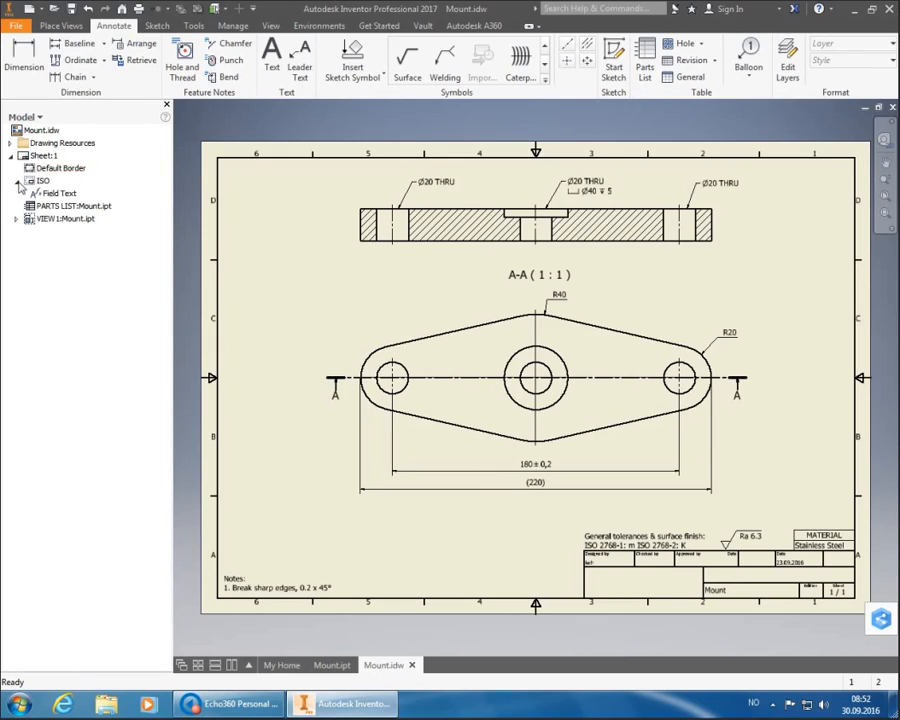
left_click(49, 194)
right_click(52, 192)
left_click(66, 216)
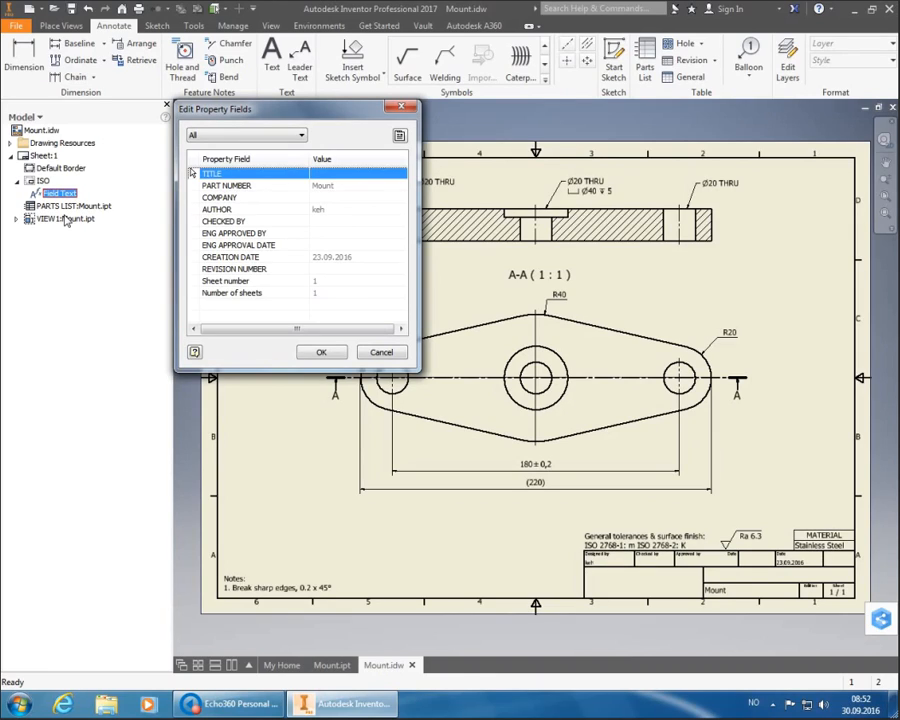
left_click(399, 136)
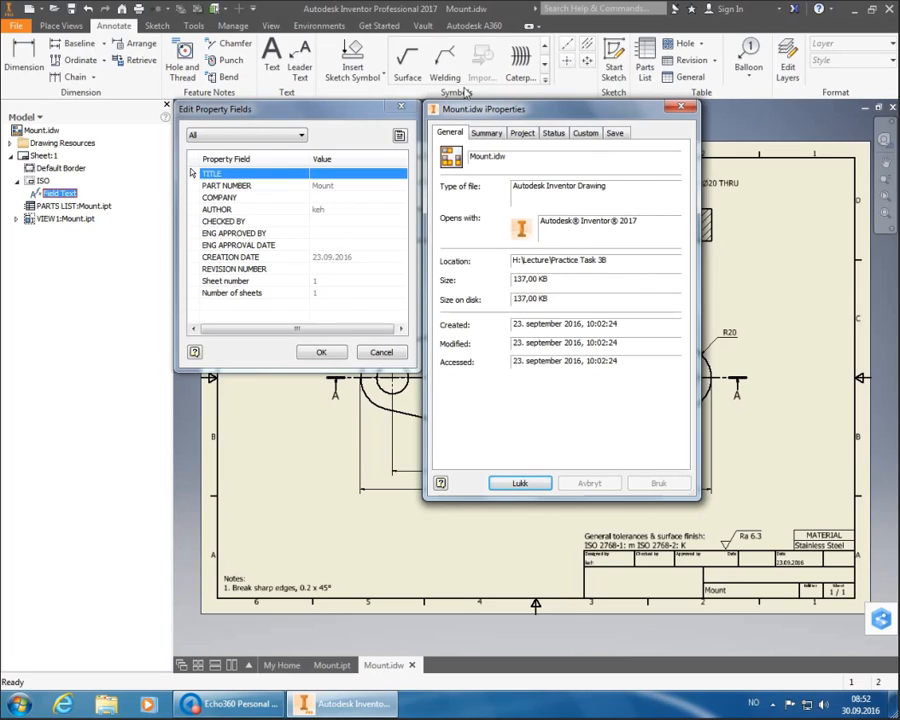
- Set the drawing Title to 'Mount' on the iProperties Summary tab and confirm
left_click(487, 134)
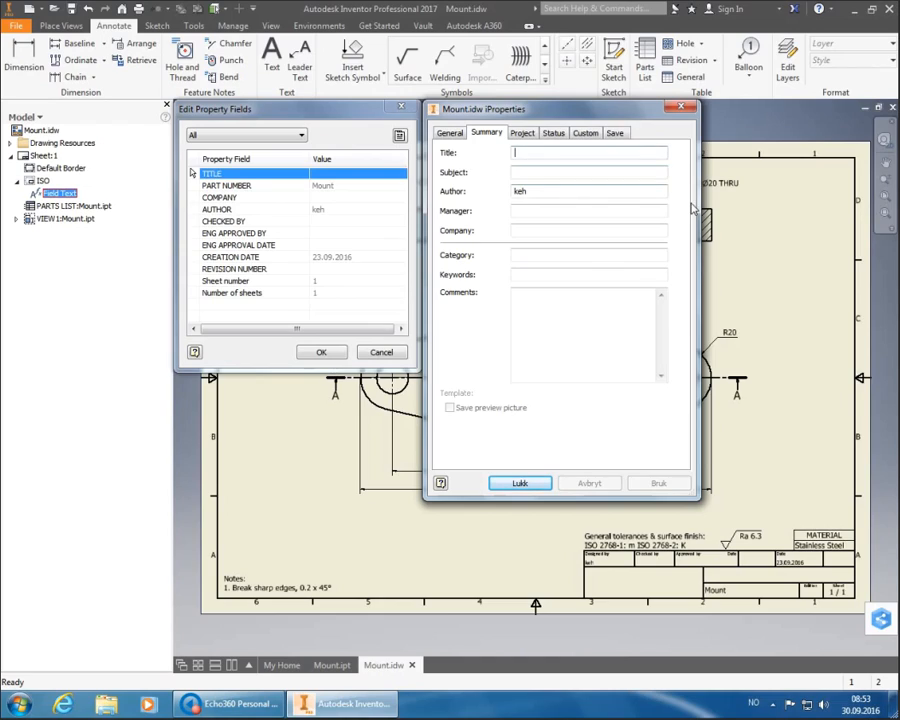
type("Mount")
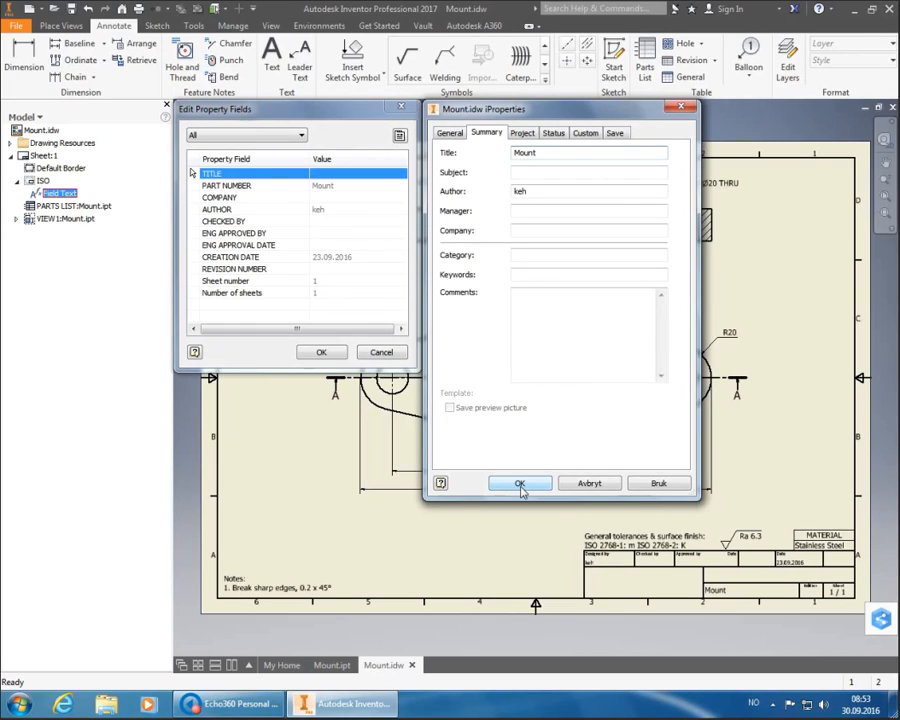
left_click(520, 485)
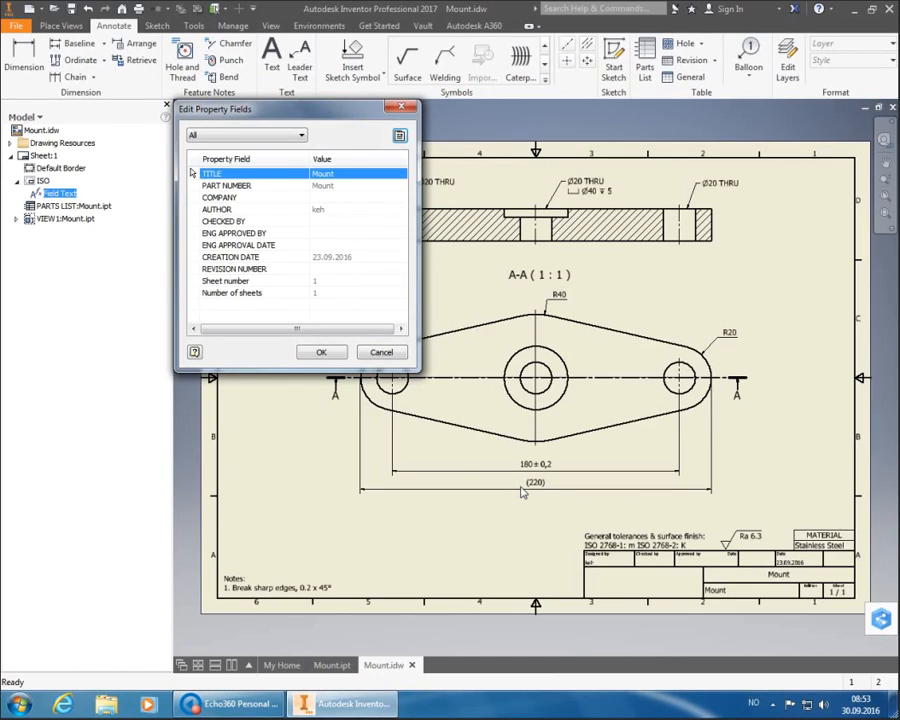
- In iProperties Summary, replace the Author with the student ID and set Company to HSH
left_click(400, 136)
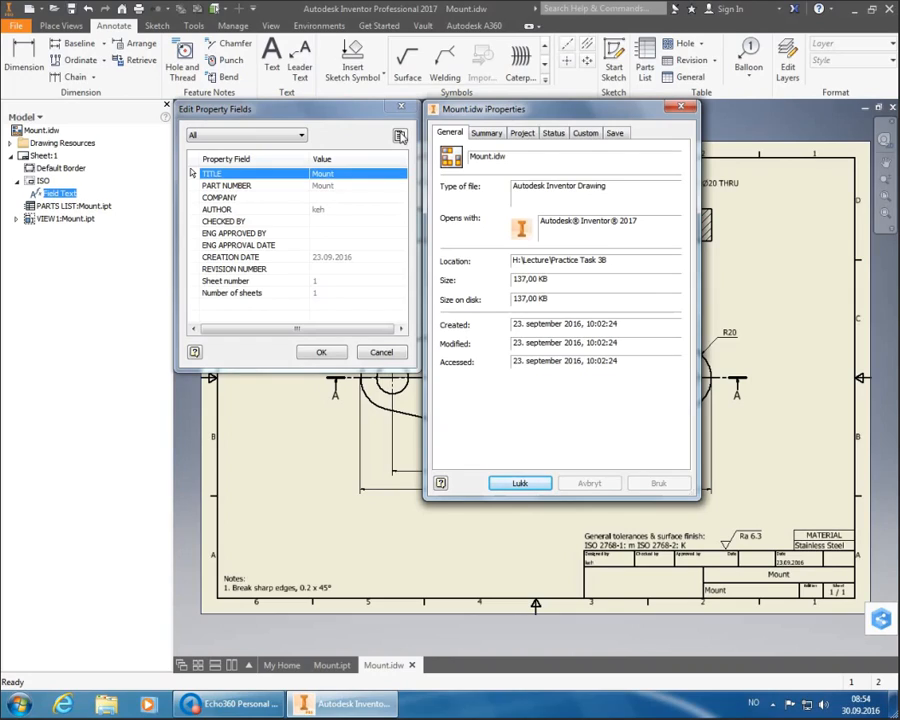
left_click(487, 133)
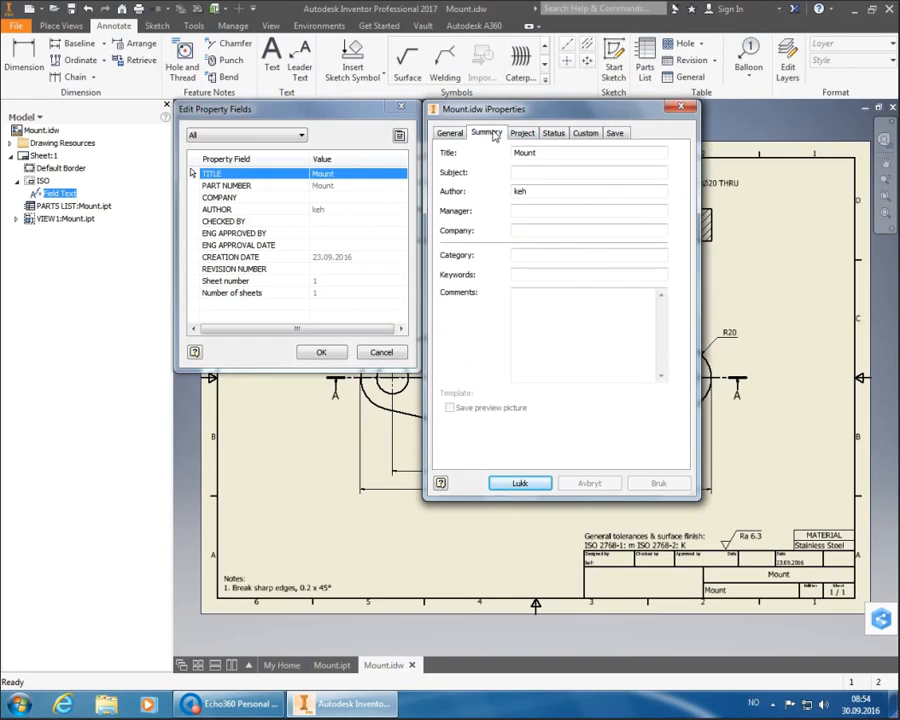
double_click(519, 191)
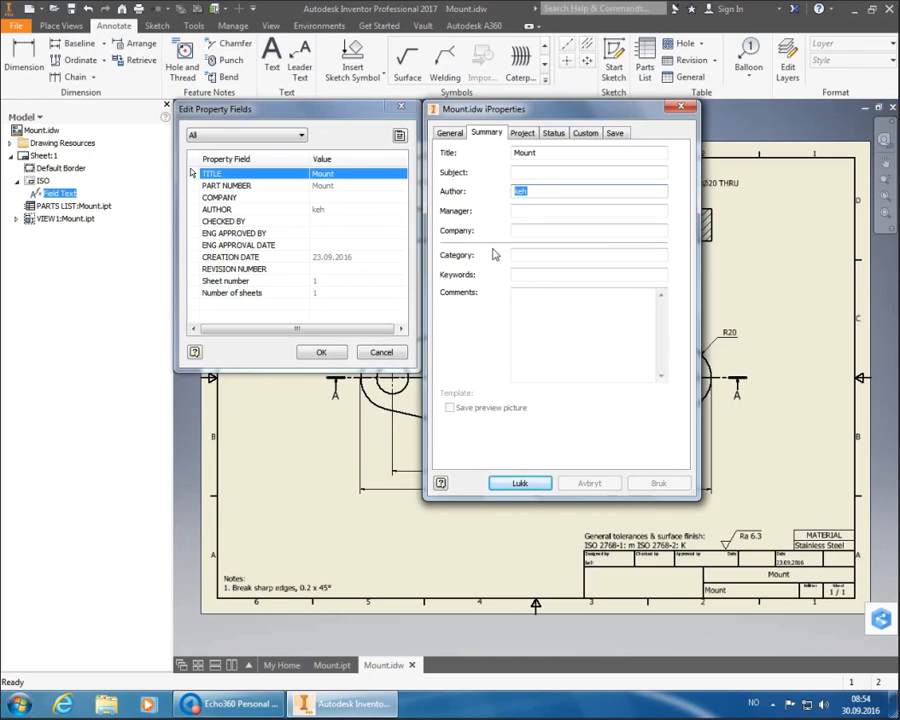
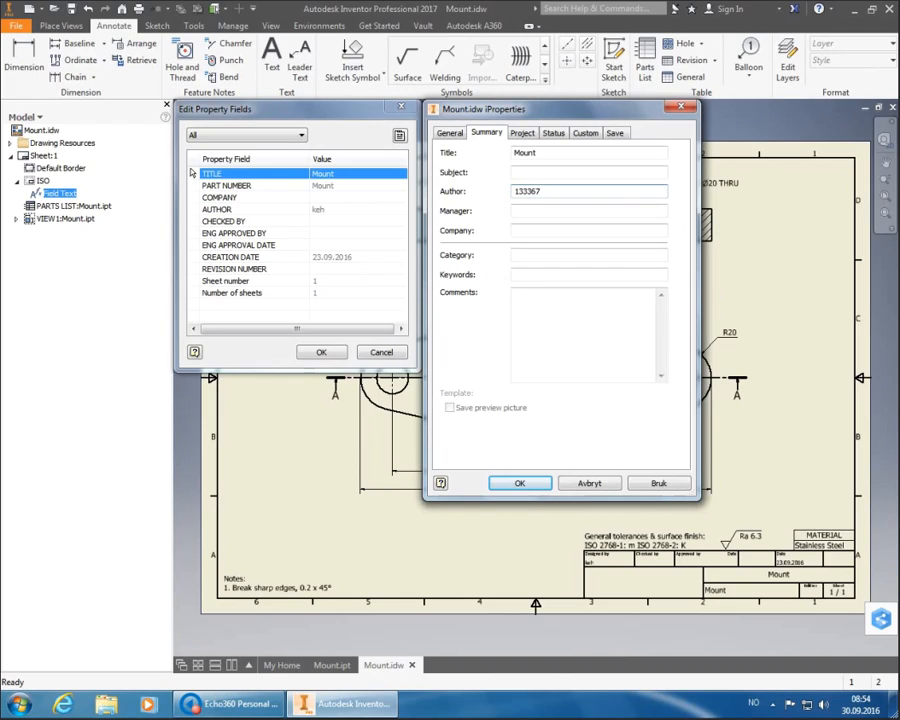
left_click(542, 233)
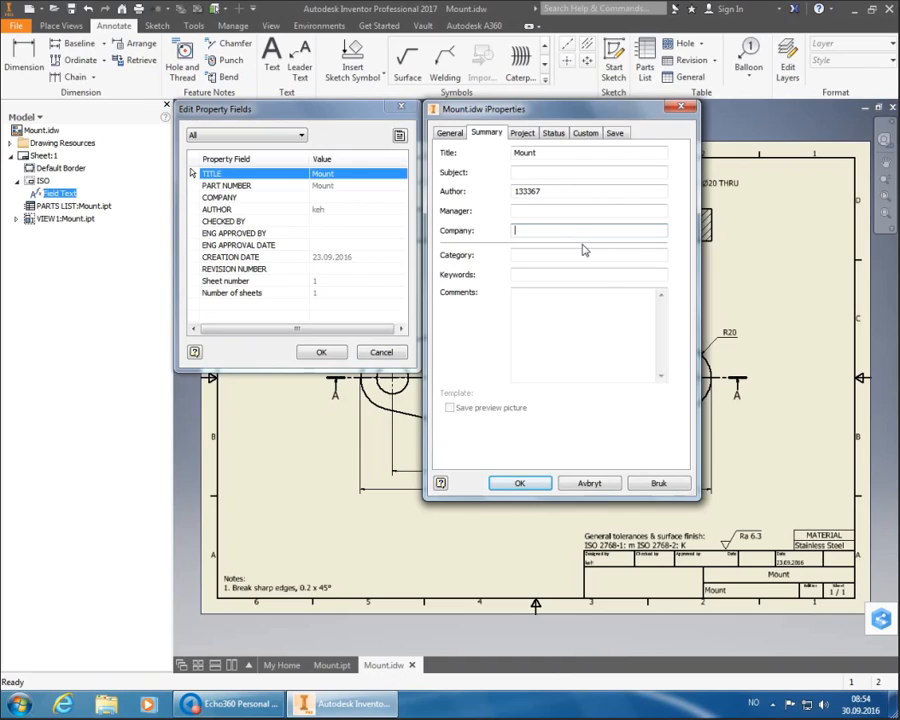
type("HSH")
left_click(522, 133)
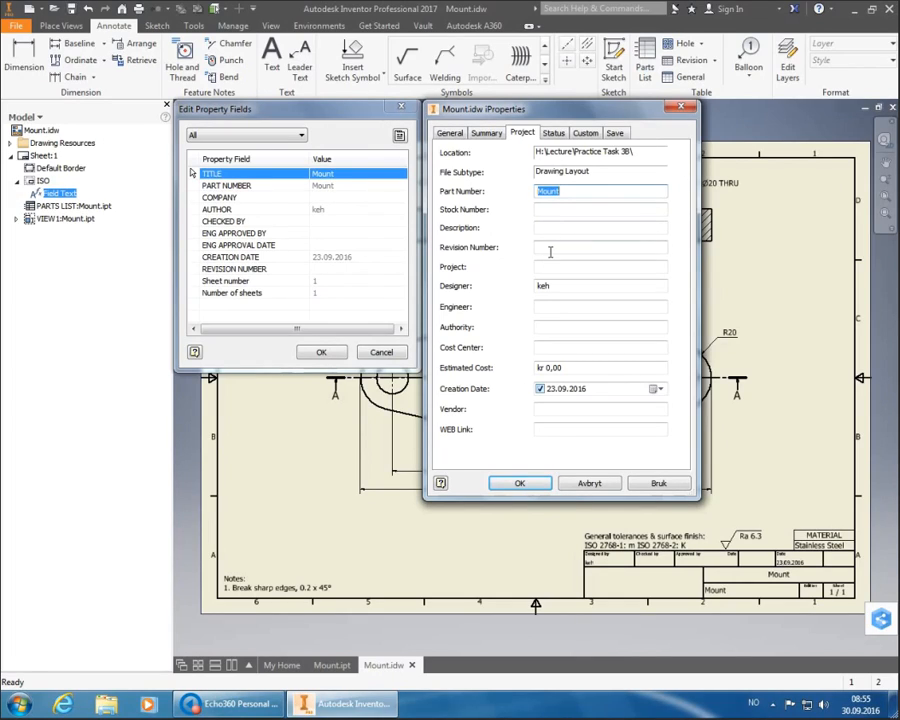
- Set the drawing's Revision Number to A on the Project tab
left_click(549, 249)
type("A")
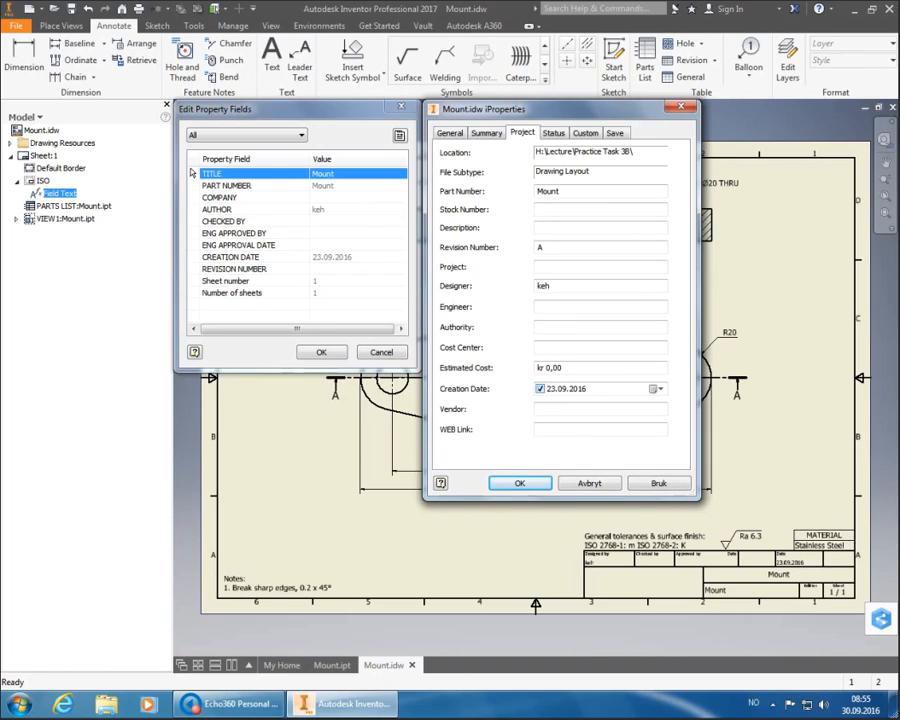
left_click(553, 134)
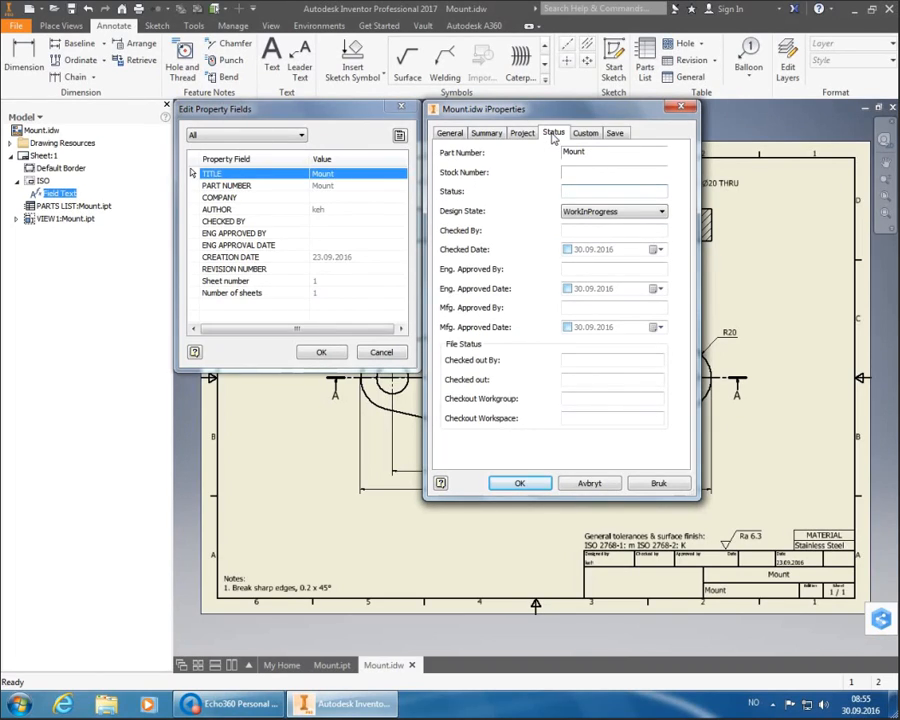
- Enter the checker and approver initials and the 30.09.2016 approval date, confirming both dialogs
left_click(574, 233)
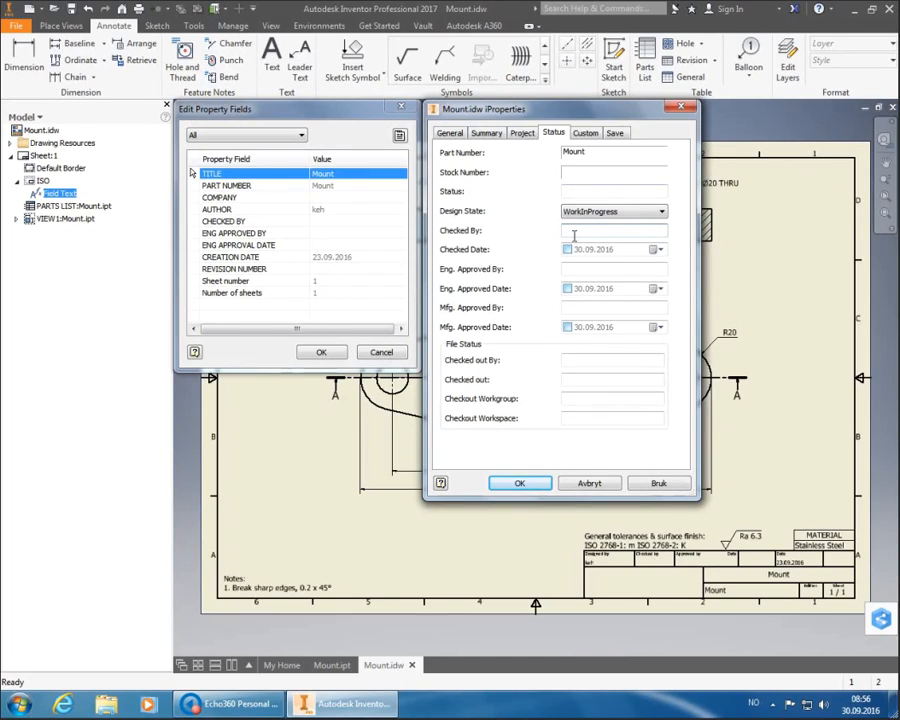
type("TEE")
key("Tab")
key("Tab")
type("EAK")
left_click(568, 289)
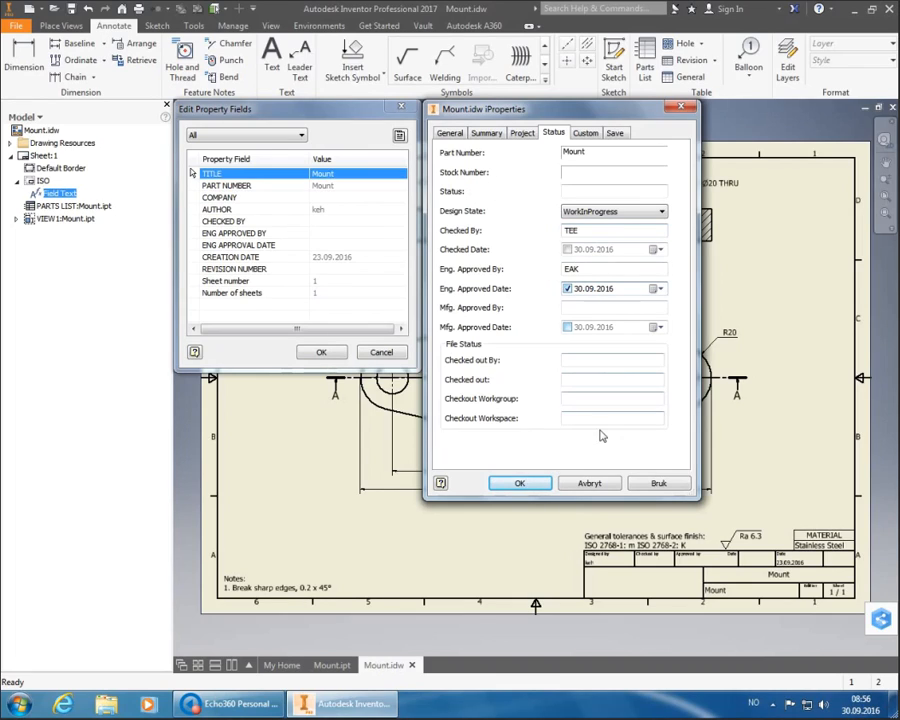
left_click(520, 483)
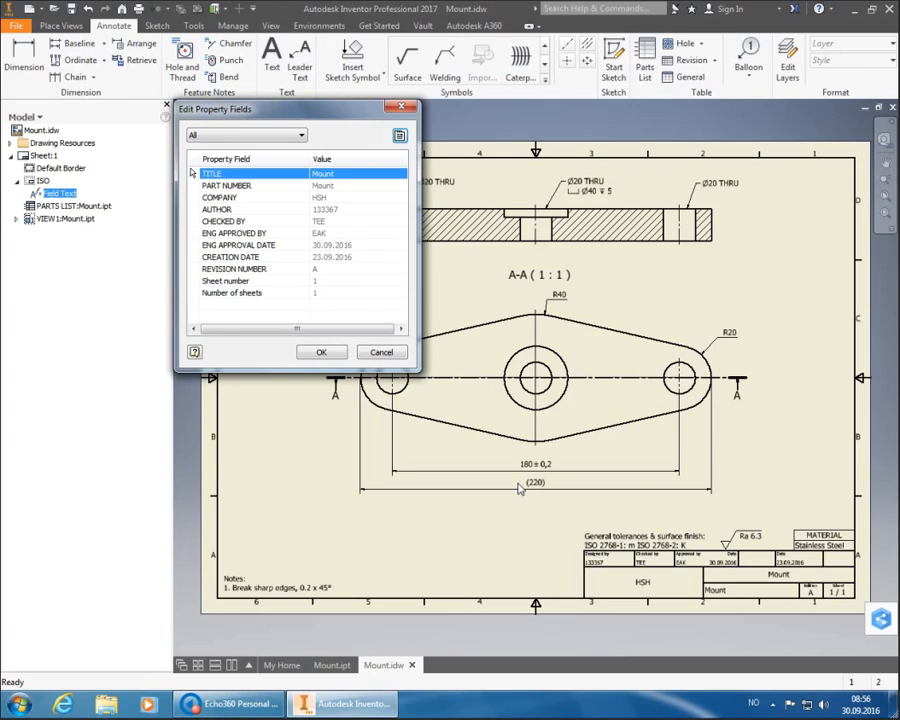
left_click(321, 352)
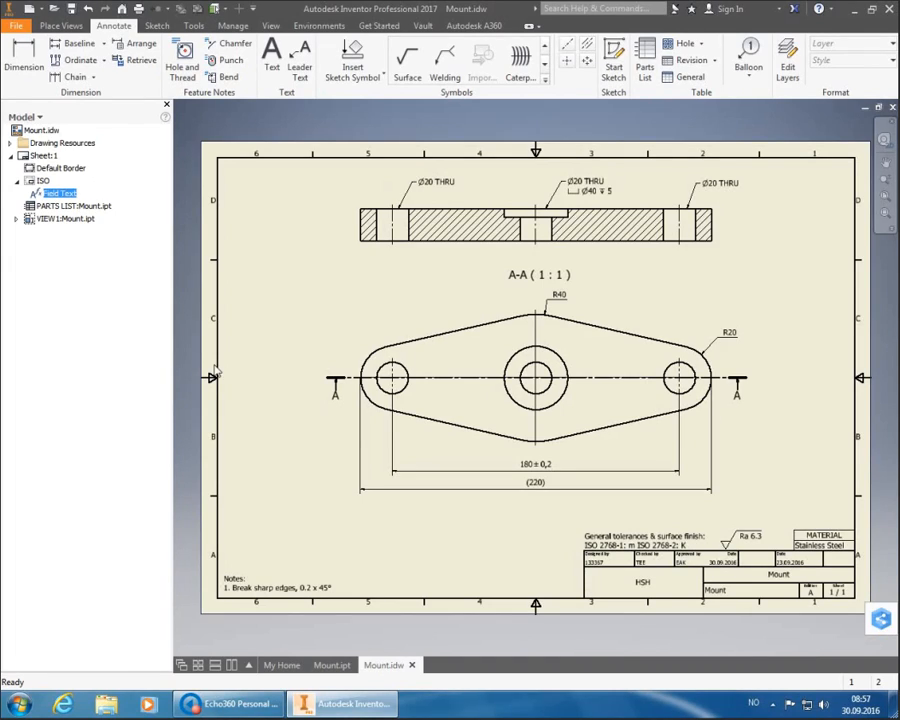
- Save Mount.idw with its filled-in title block
left_click(71, 12)
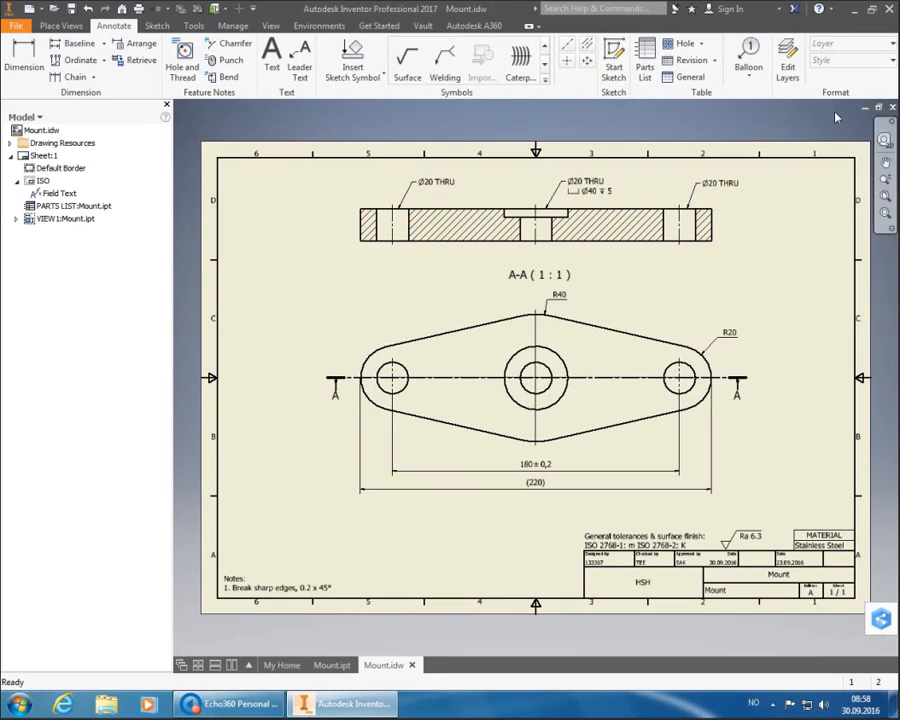
- Close Mount.idw and Mount.ipt, returning to the Get Started home page
left_click(893, 108)
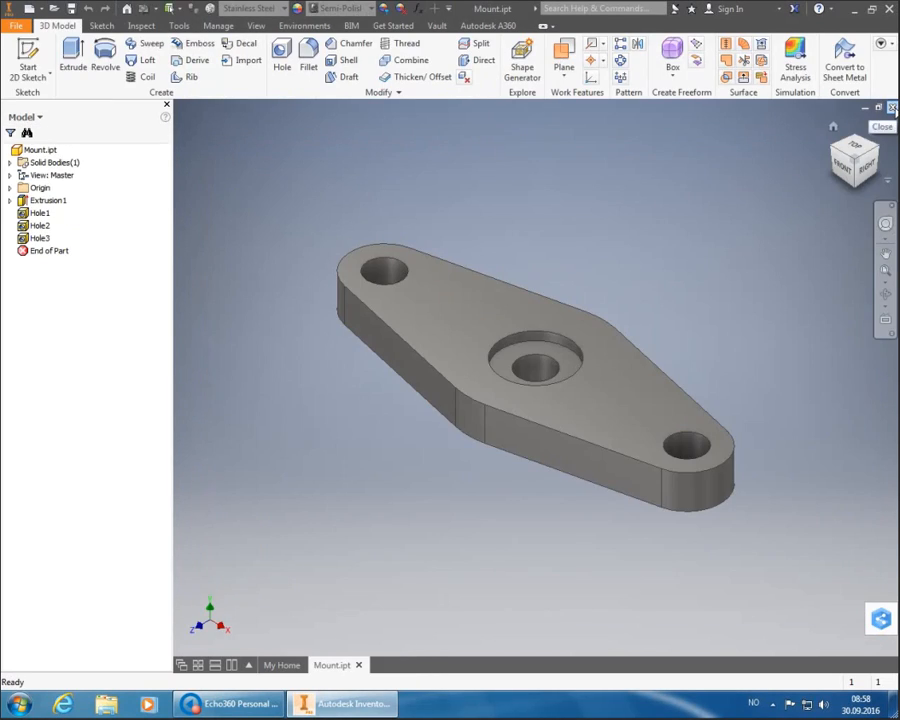
left_click(893, 108)
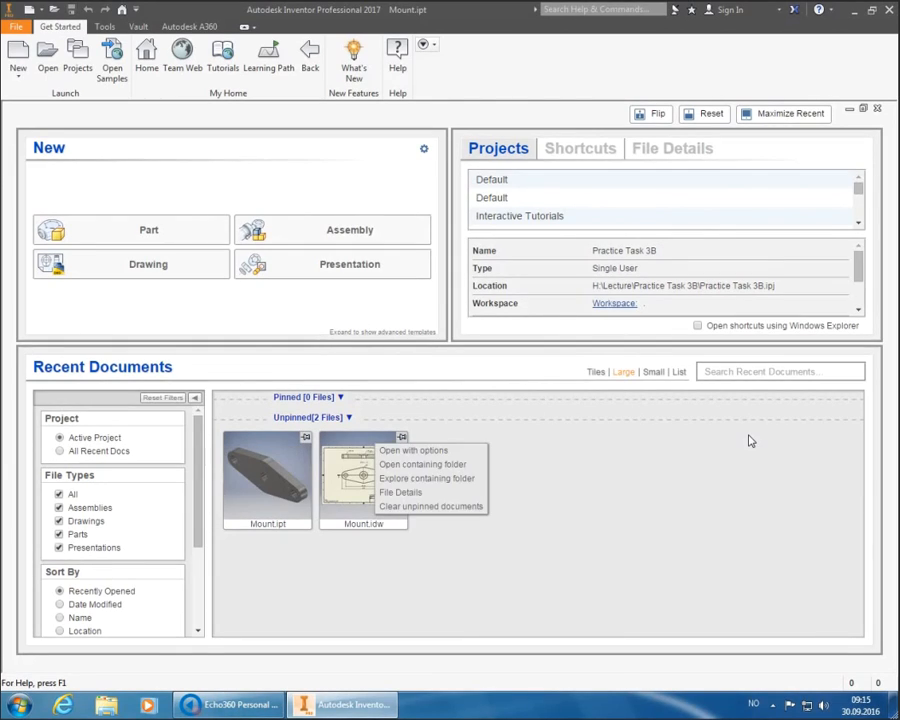
left_click(752, 438)
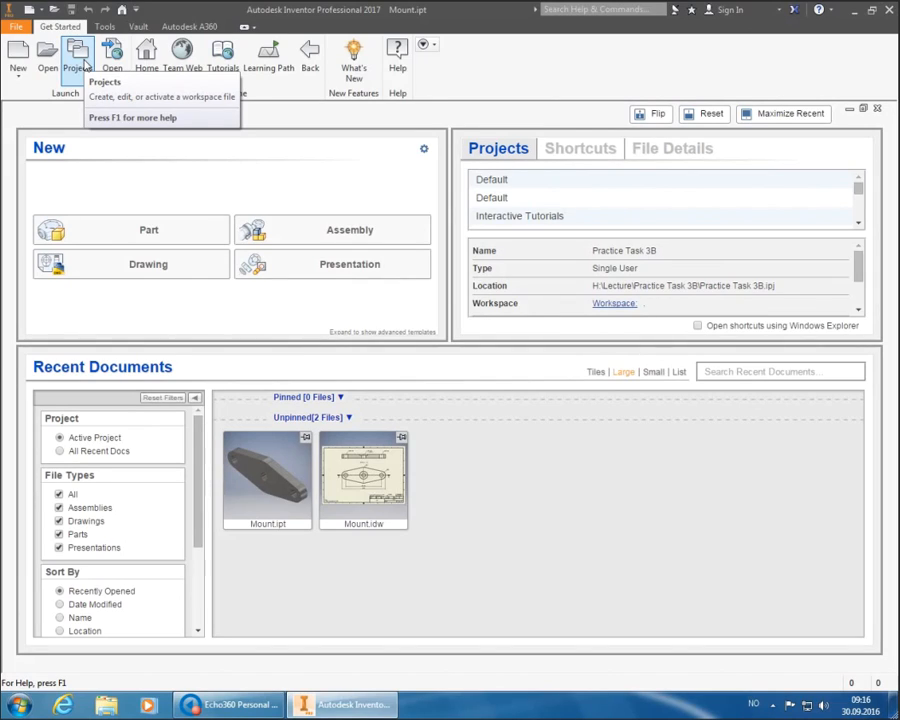
- Start a new single-user project and browse to H:\Lecture for its workspace folder
left_click(80, 60)
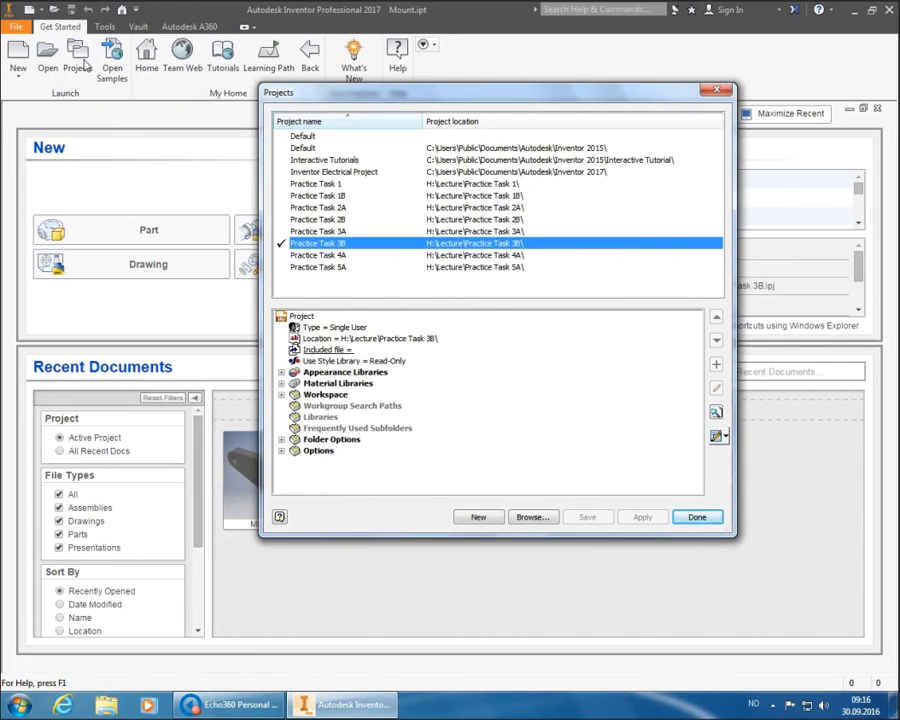
left_click(476, 518)
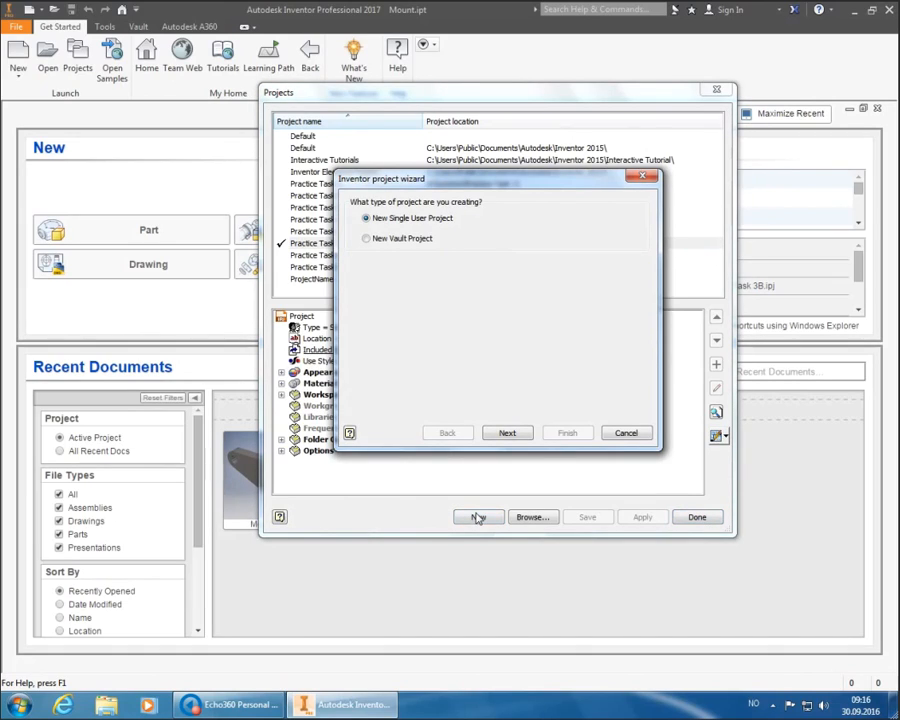
left_click(508, 440)
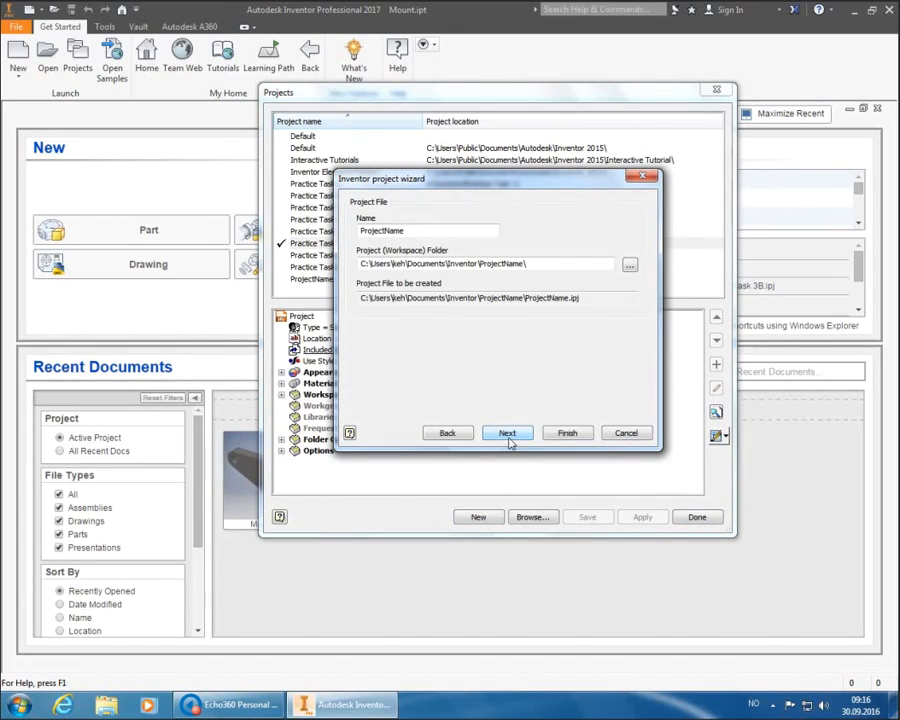
left_click(629, 265)
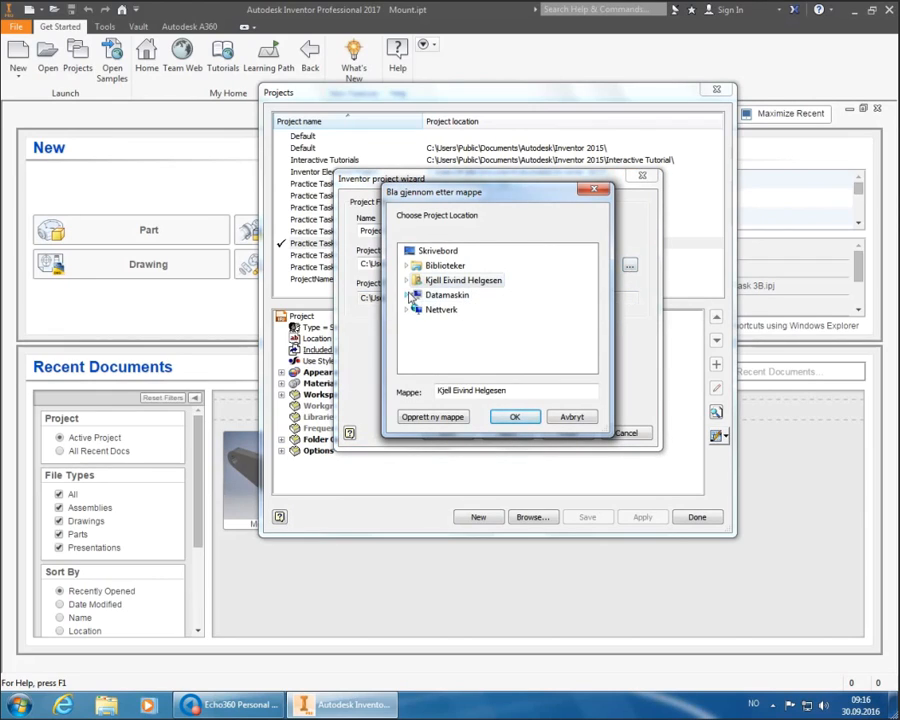
left_click(418, 295)
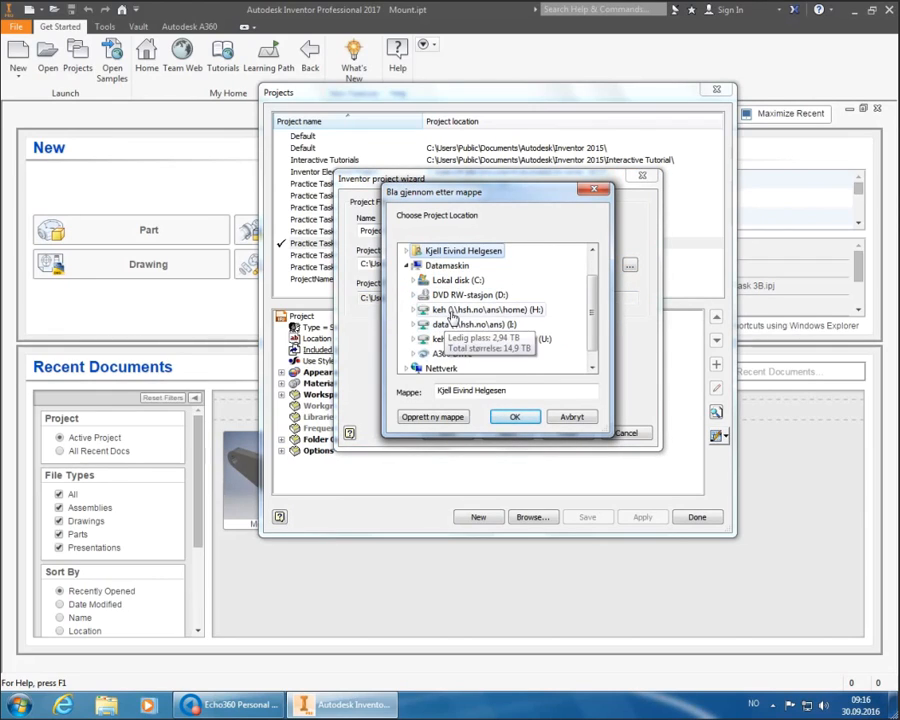
double_click(462, 310)
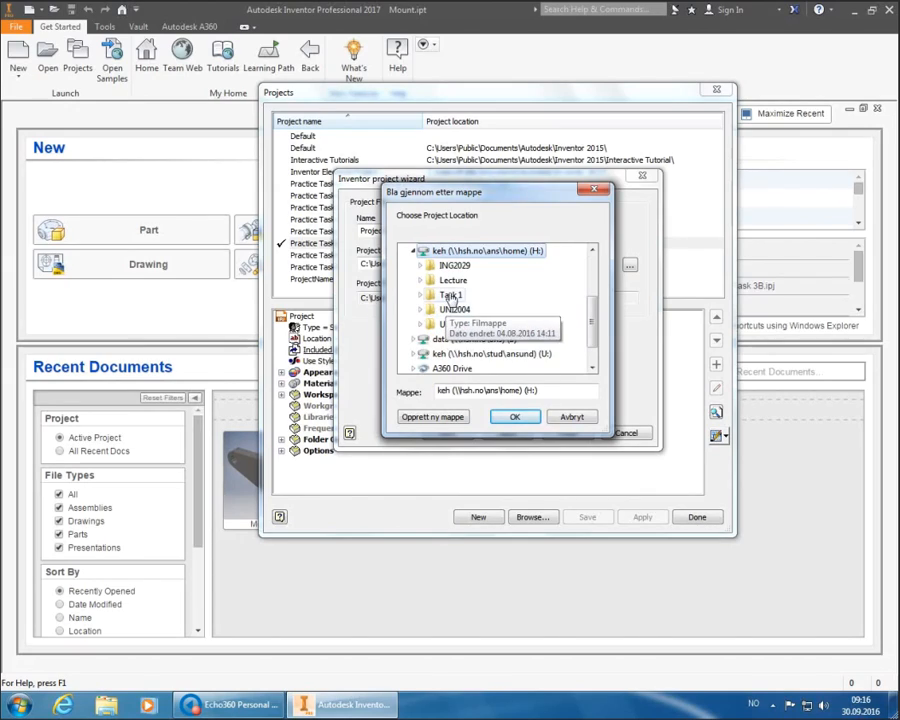
double_click(452, 281)
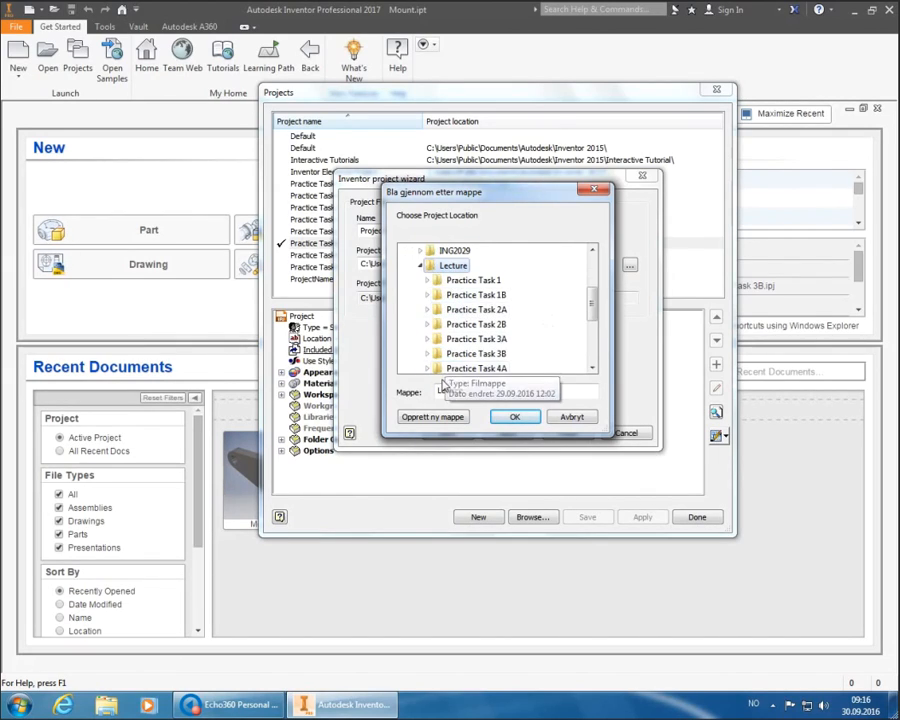
- Create and select workspace folder 'Practice Task 4B', naming the project Practice Task 4B
left_click(433, 417)
type("P")
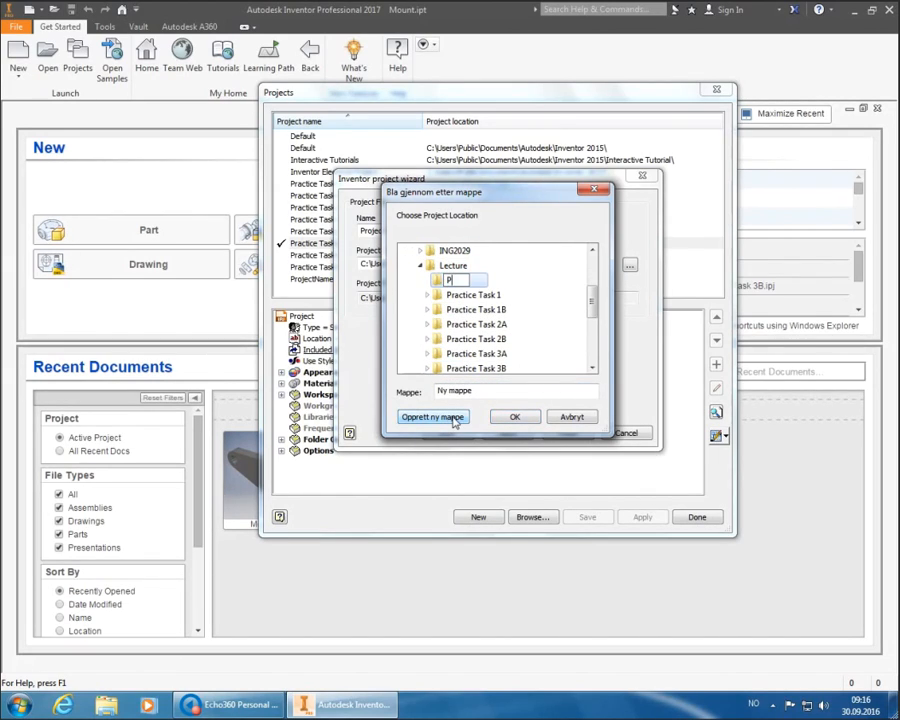
type("ractice Task 4B")
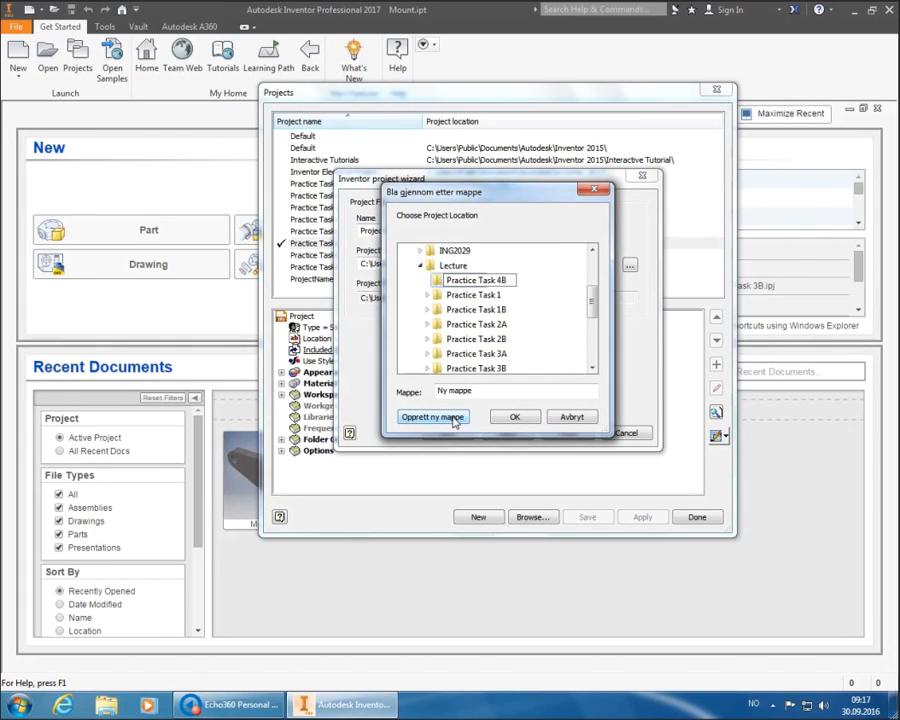
key("Return")
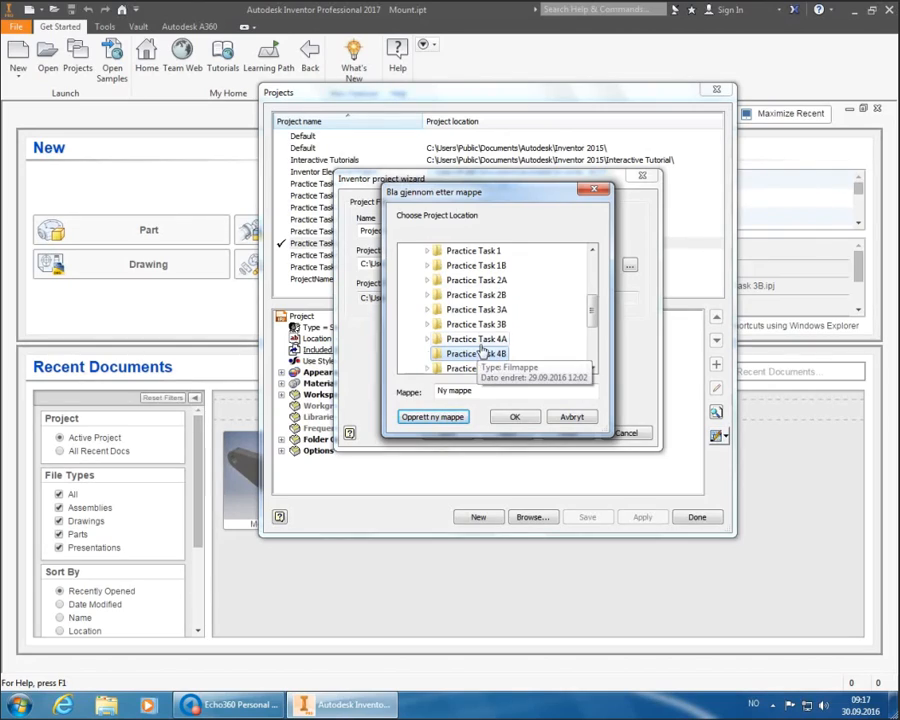
left_click(481, 344)
scroll(484, 357, "down", 1)
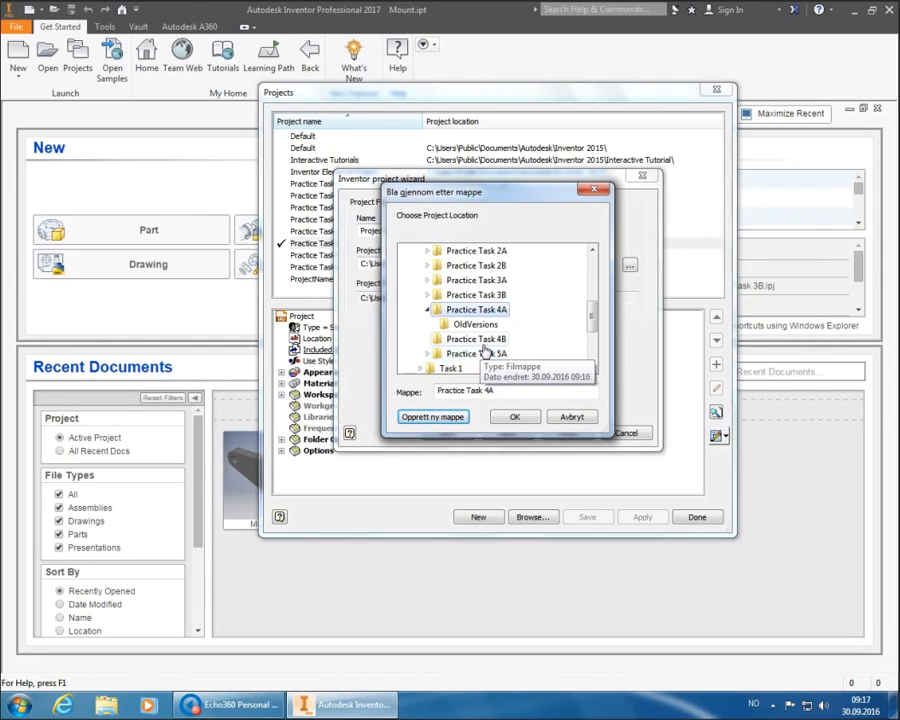
left_click(476, 339)
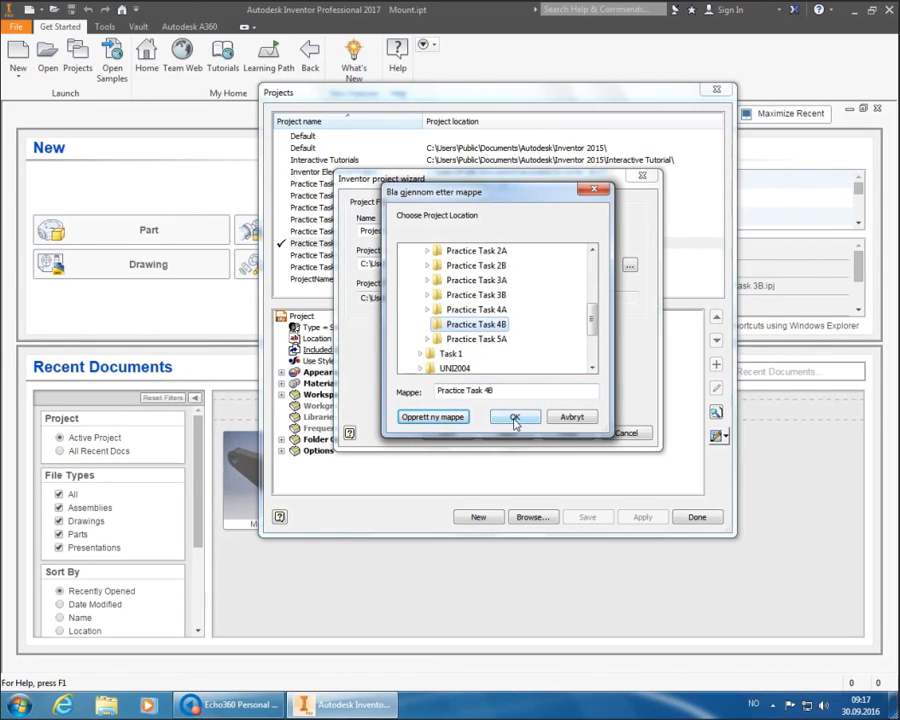
left_click(515, 419)
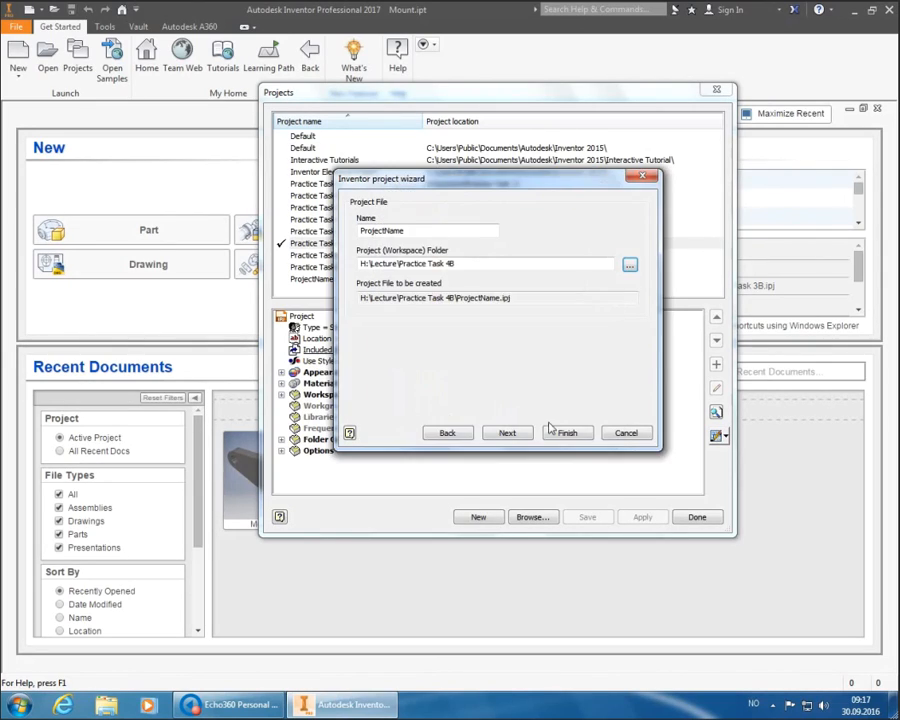
double_click(428, 236)
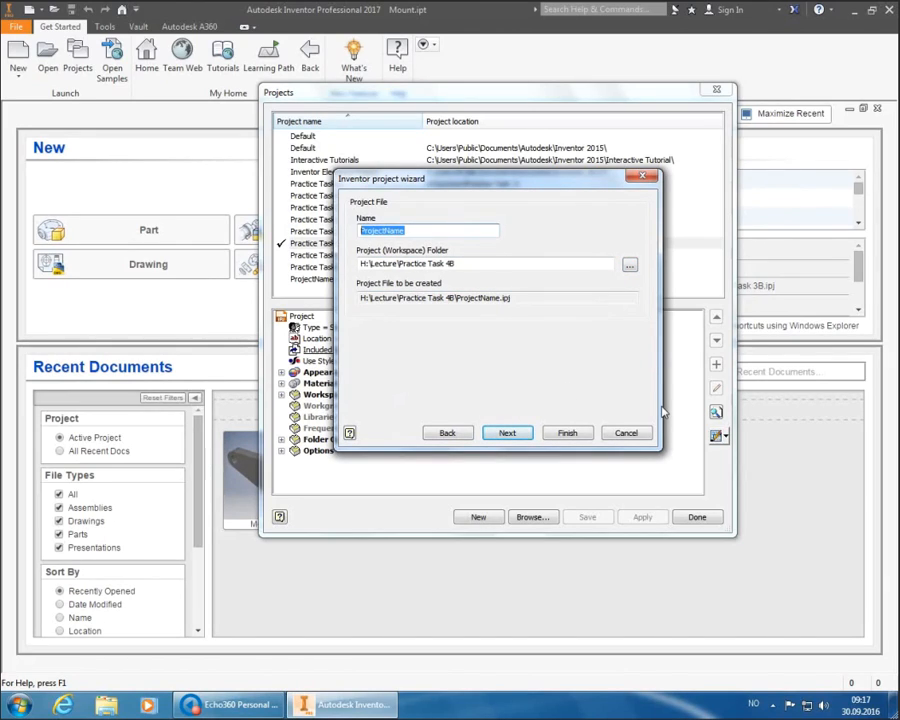
type("Practi")
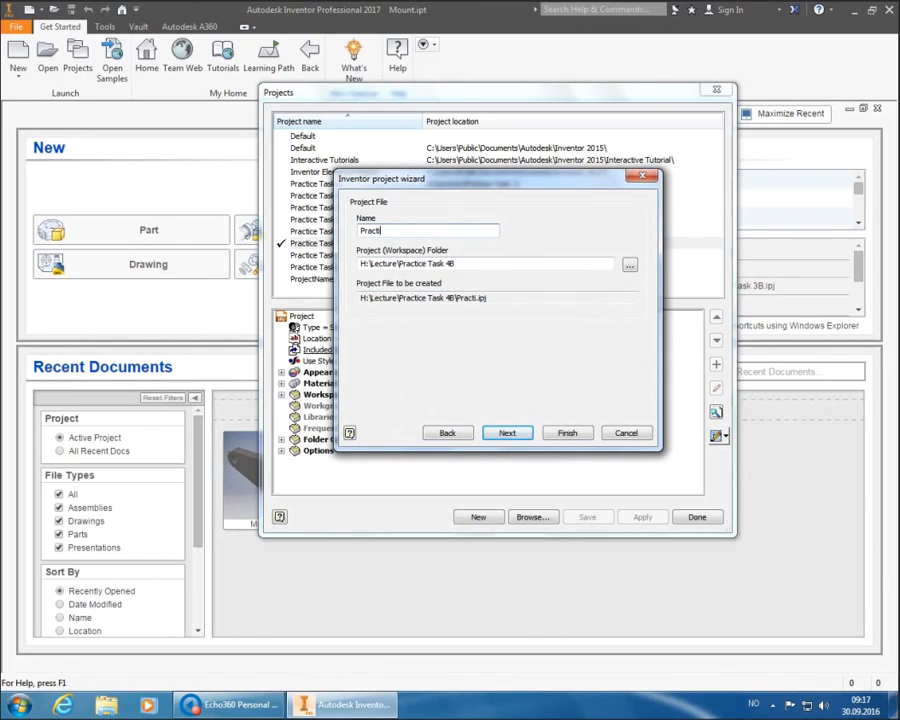
type("ce Task 4B")
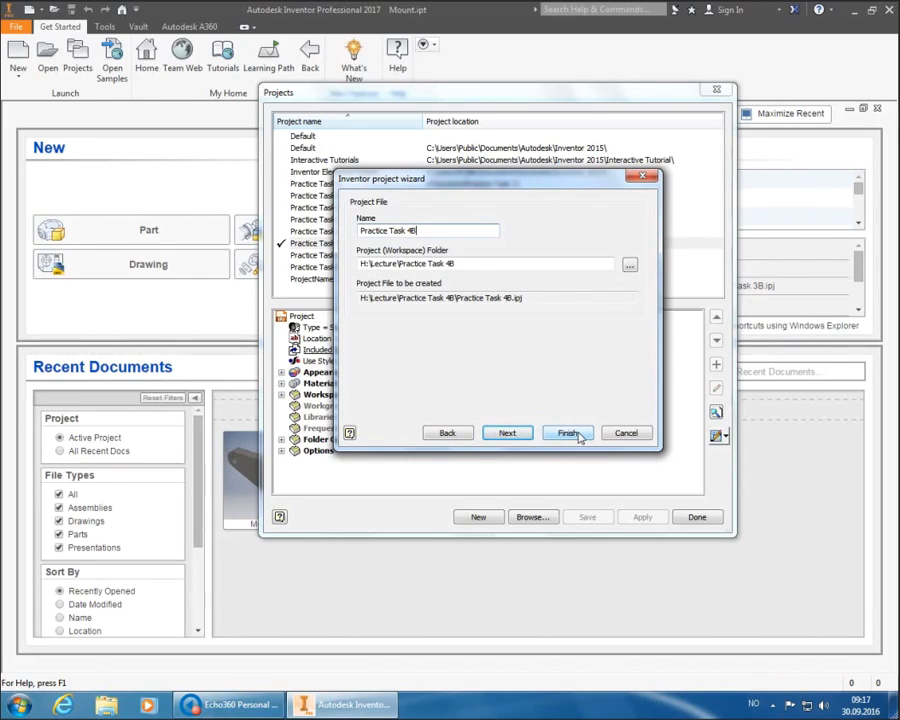
- Finish creating the Practice Task 4B project and close the Projects dialog to return home
left_click(578, 435)
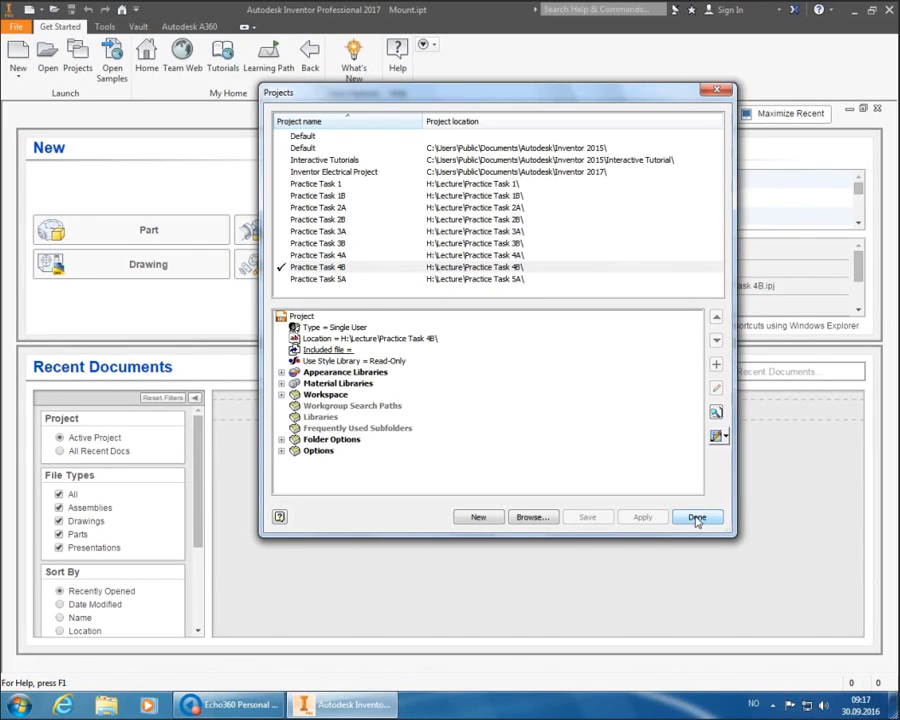
left_click(697, 518)
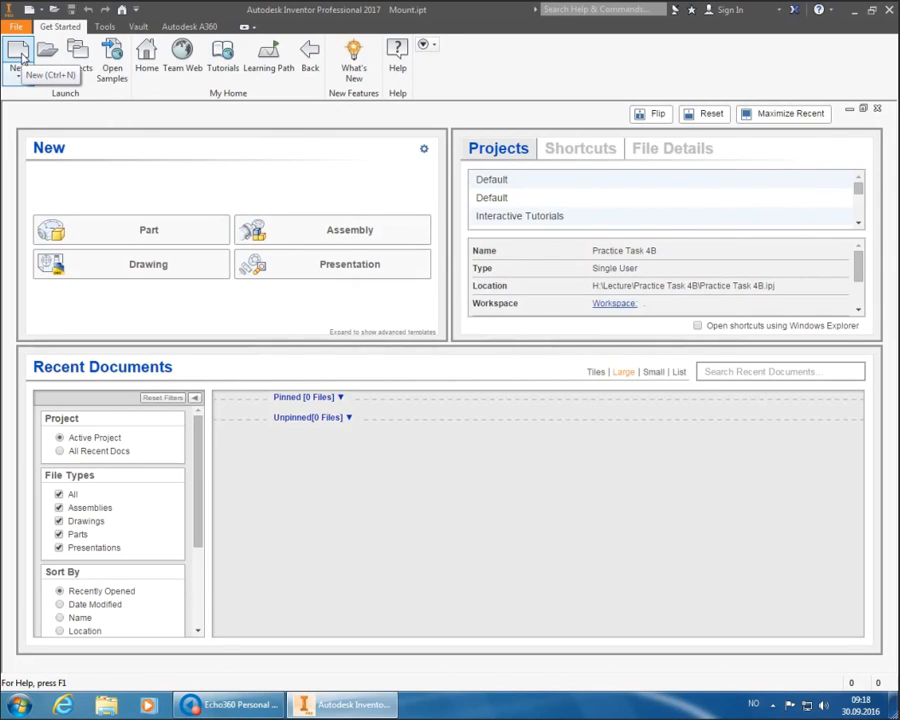
- Create Part1 from the Metric Standard (mm).ipt template
left_click(20, 57)
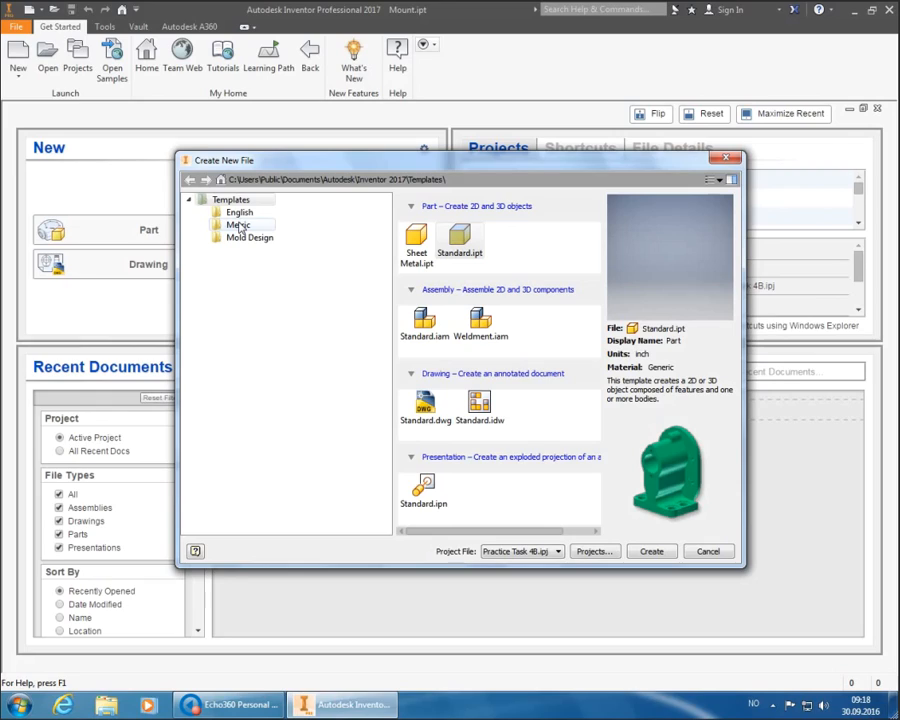
left_click(240, 226)
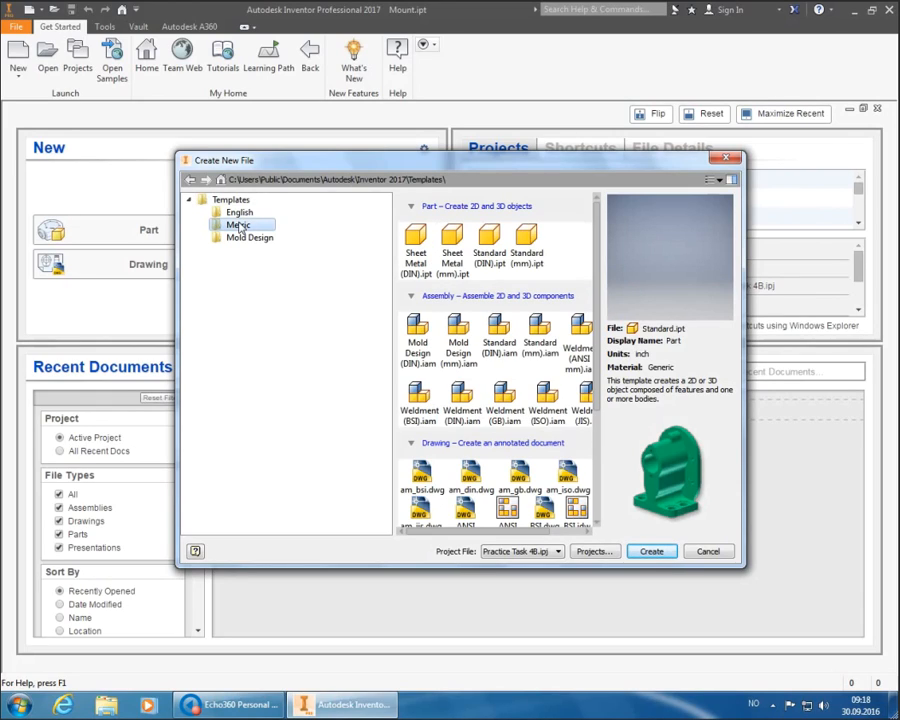
left_click(527, 236)
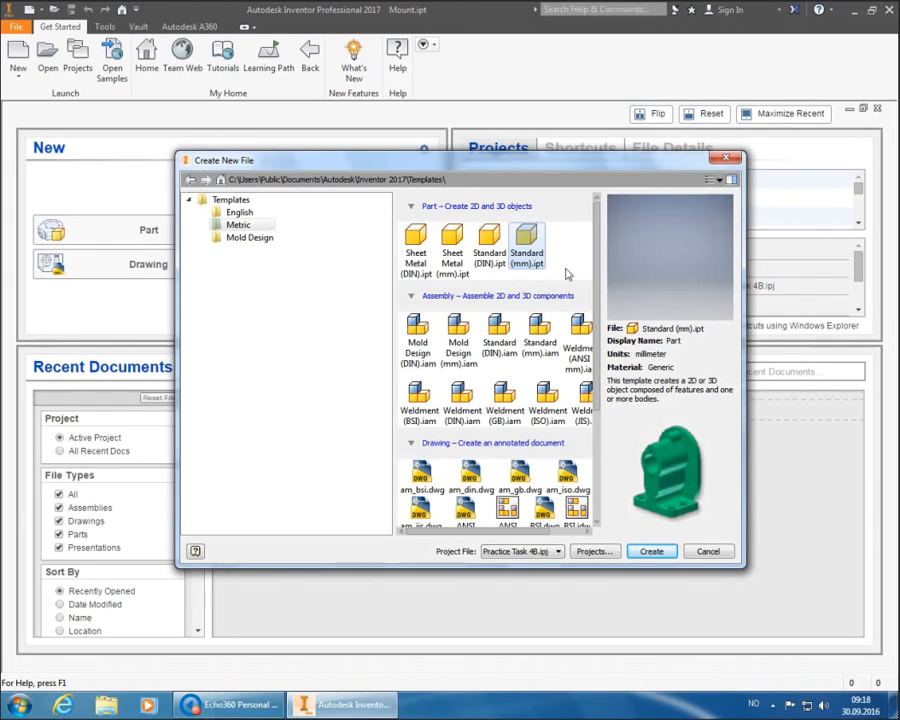
left_click(651, 551)
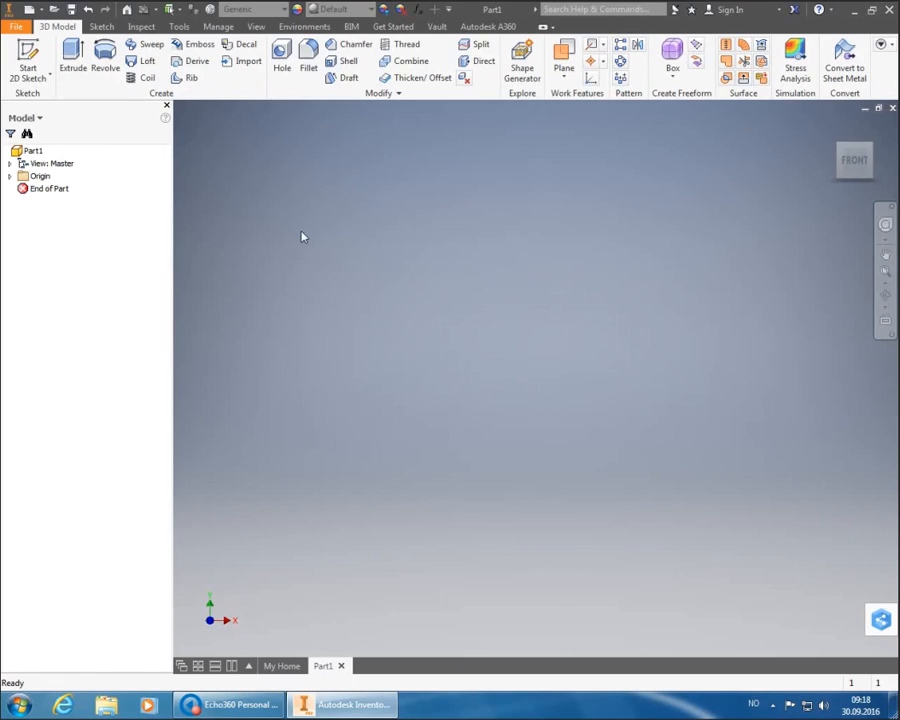
- Start a 2D sketch on the XZ origin plane and rotate the view so X points right
left_click(34, 52)
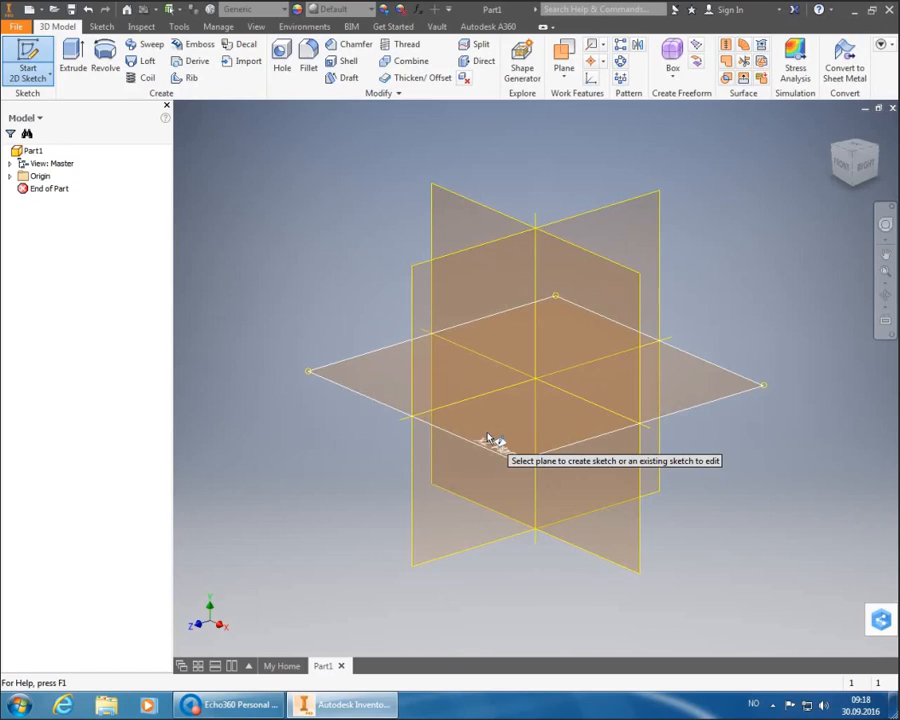
mouse_move(486, 446)
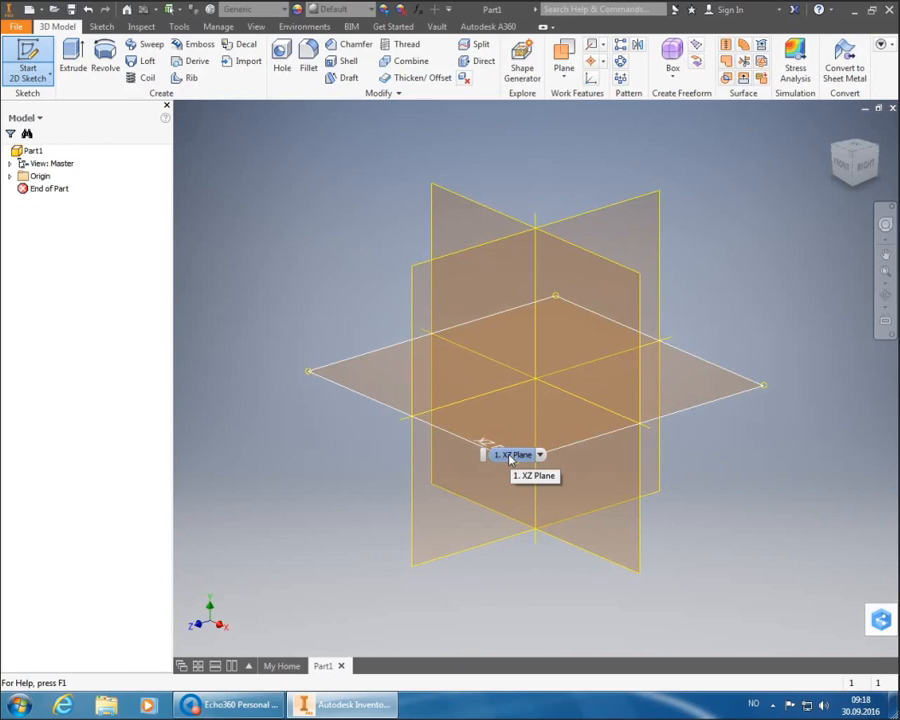
left_click(512, 455)
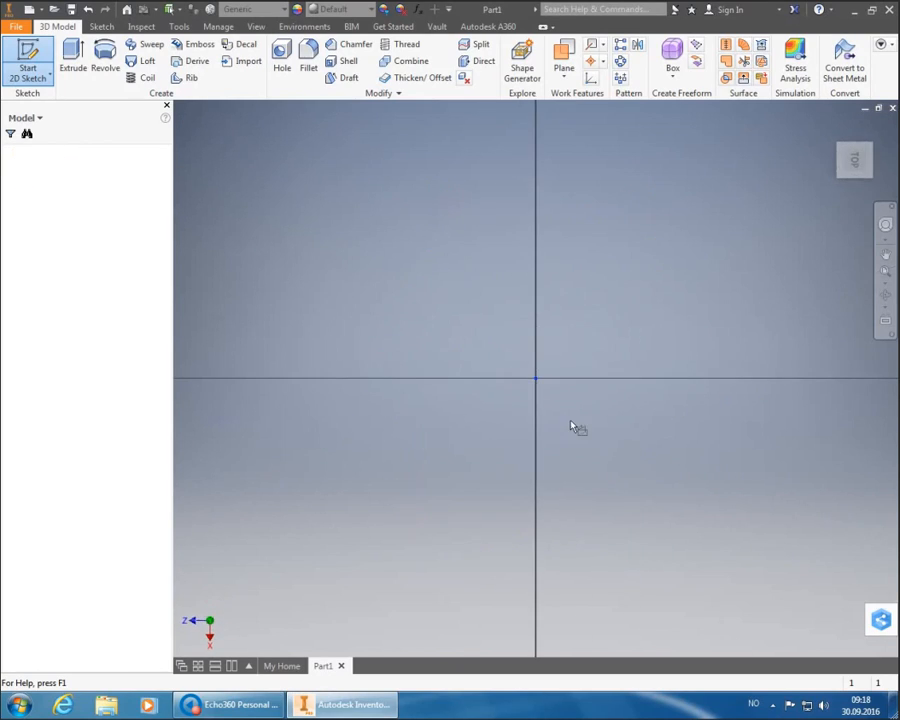
mouse_move(877, 128)
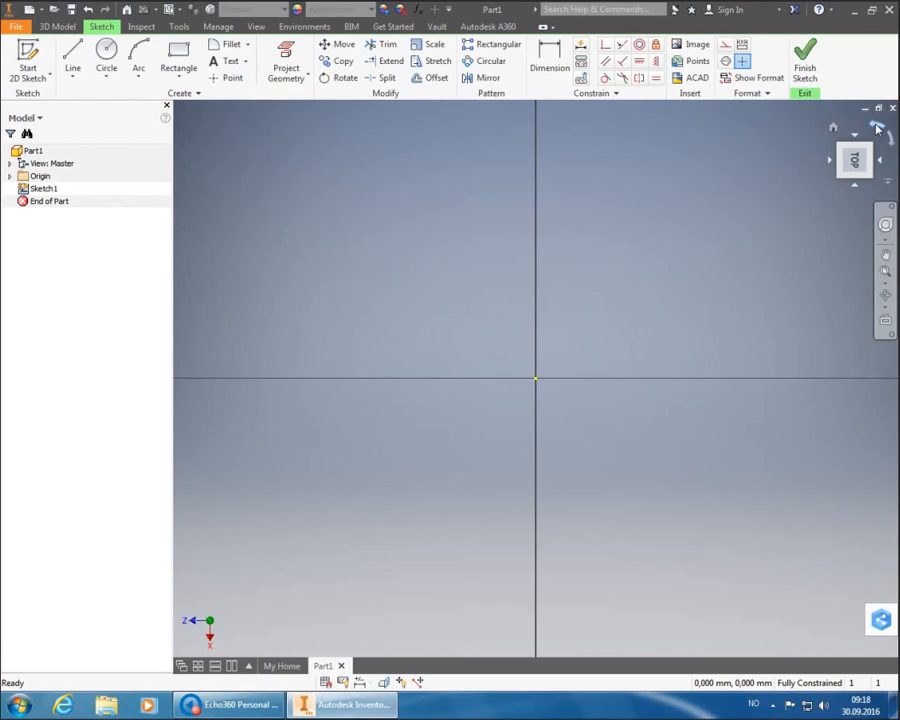
left_click(877, 128)
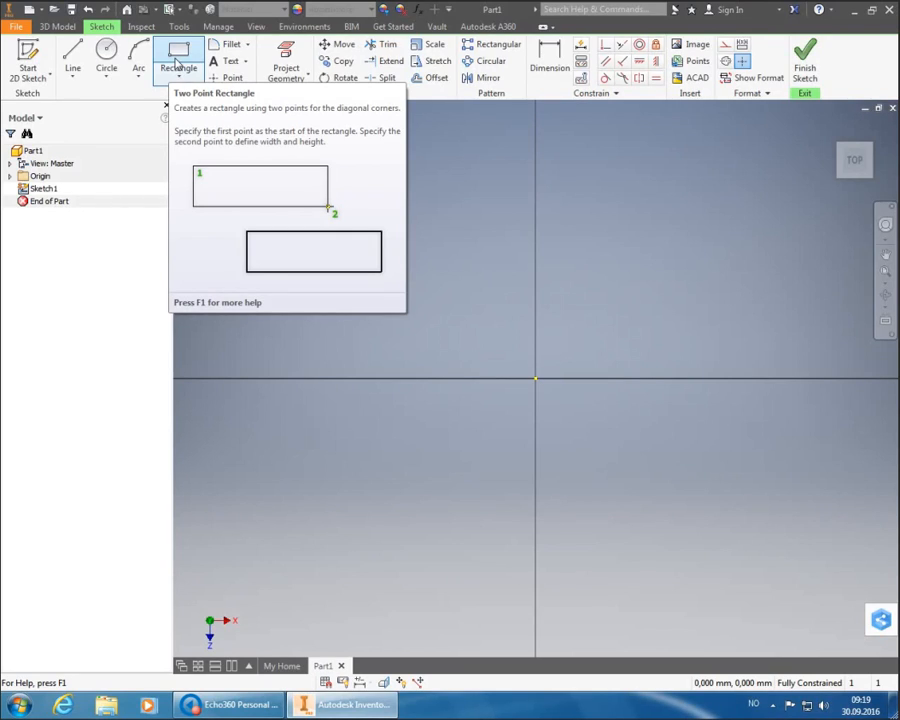
- Choose the Two Point Center Rectangle tool and set its centre on the sketch origin
left_click(181, 74)
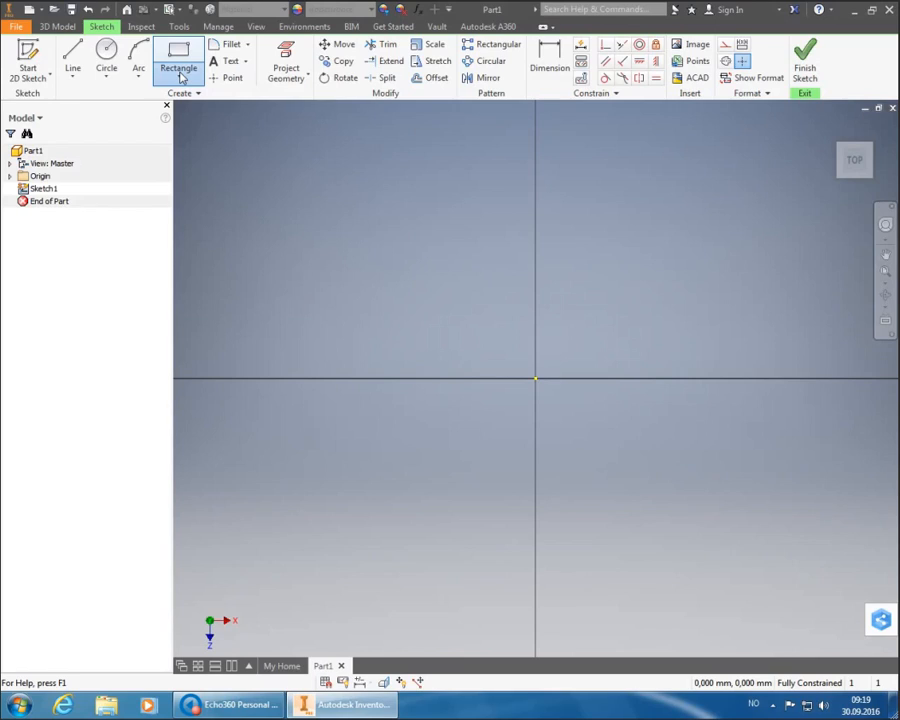
left_click(181, 77)
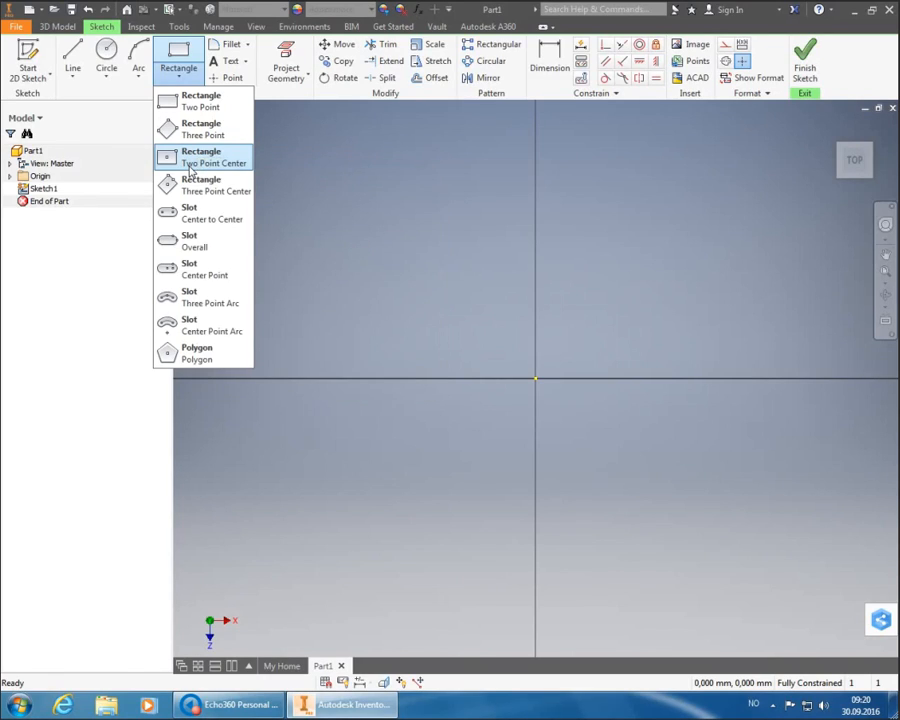
left_click(200, 158)
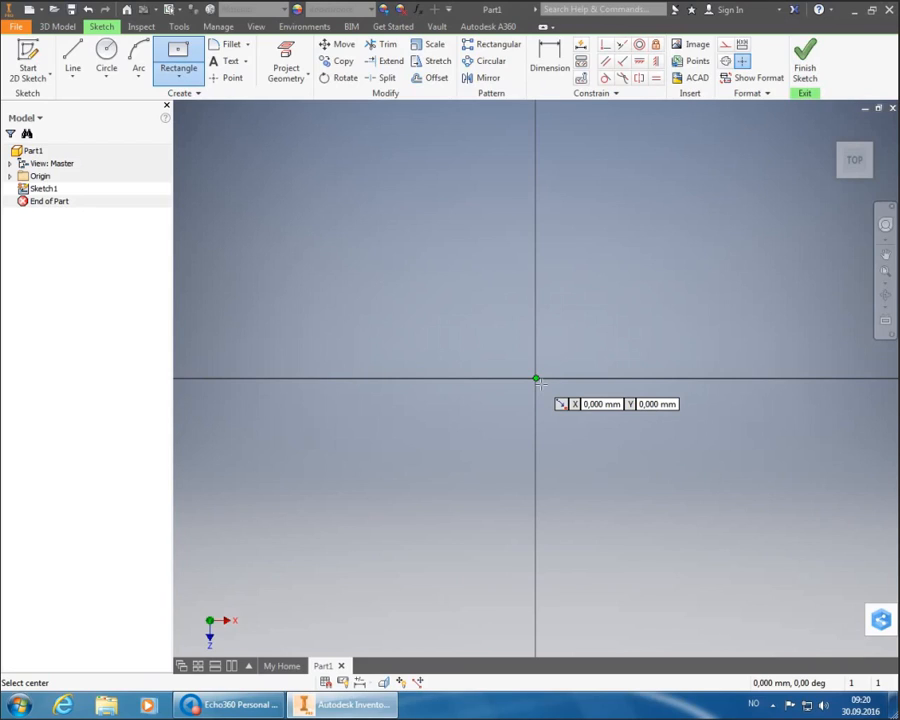
left_click(536, 380)
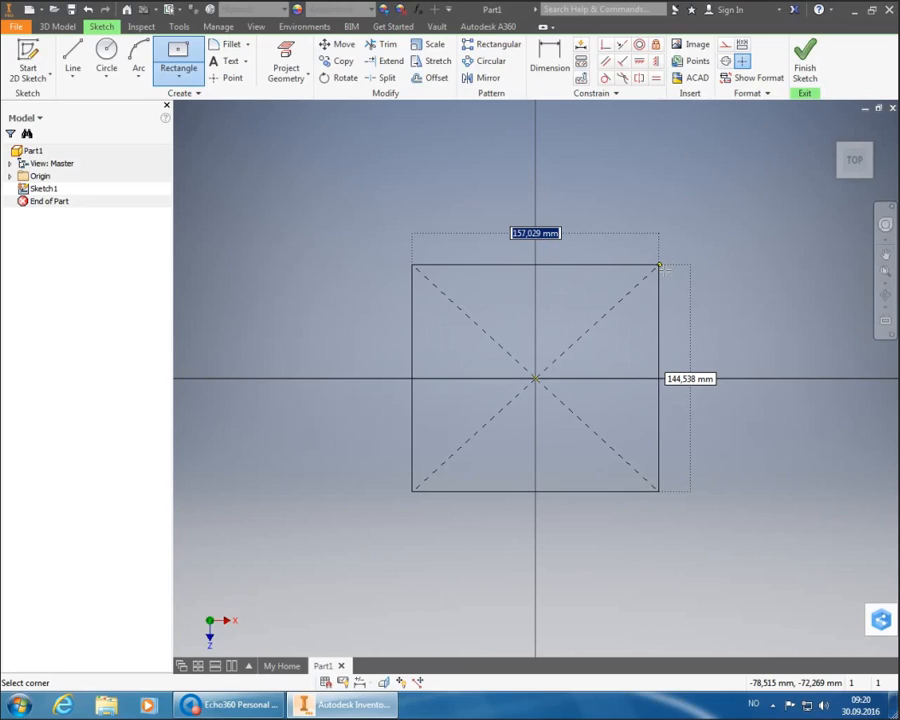
- Place the centred rectangle with a 90 mm width and 60 mm height
type("90")
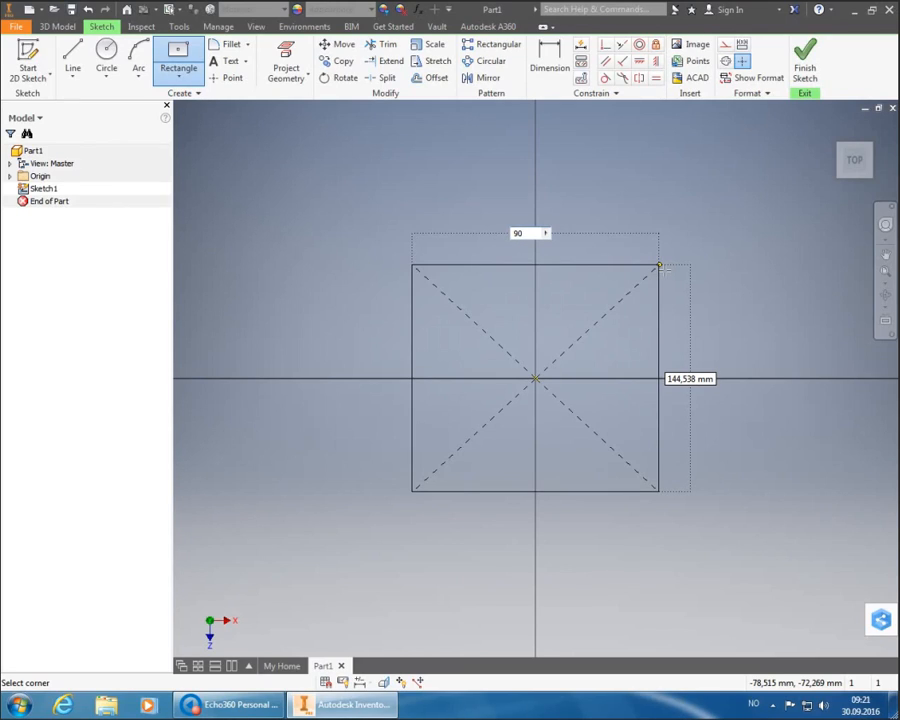
key("Tab")
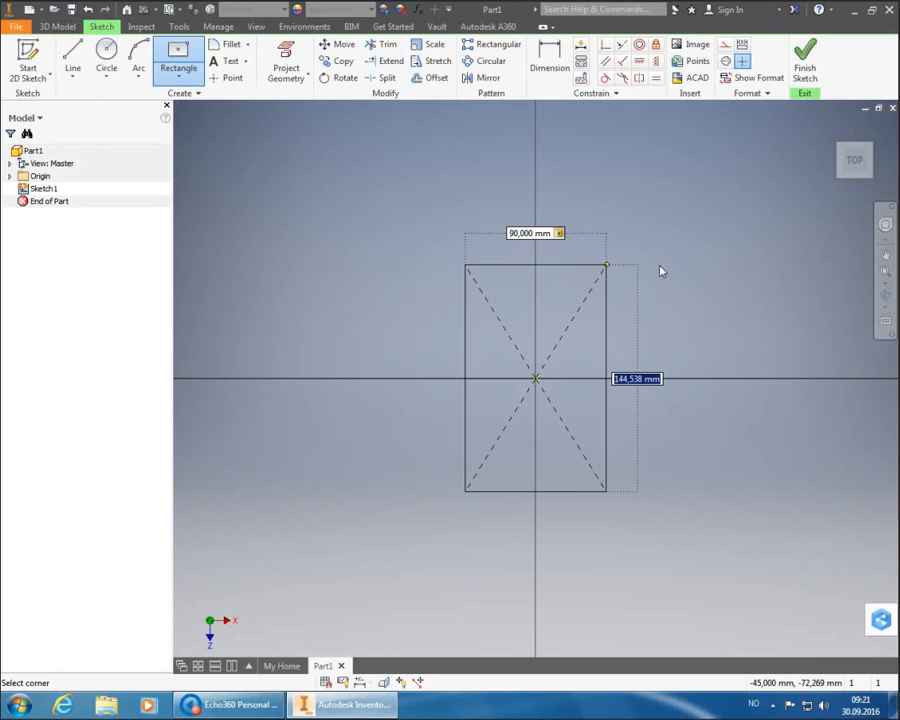
type("60")
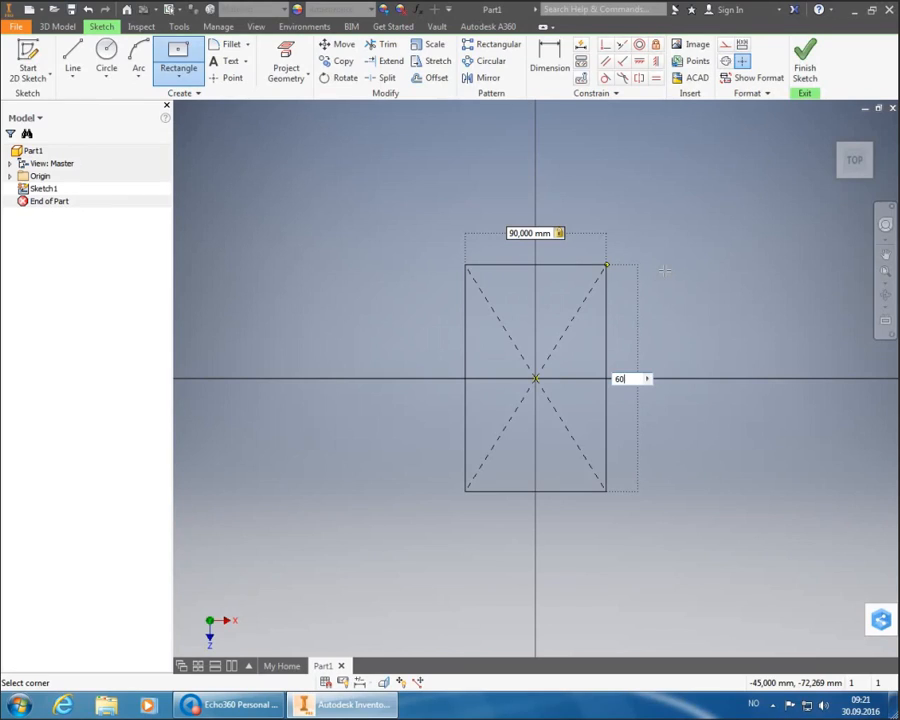
key("Tab")
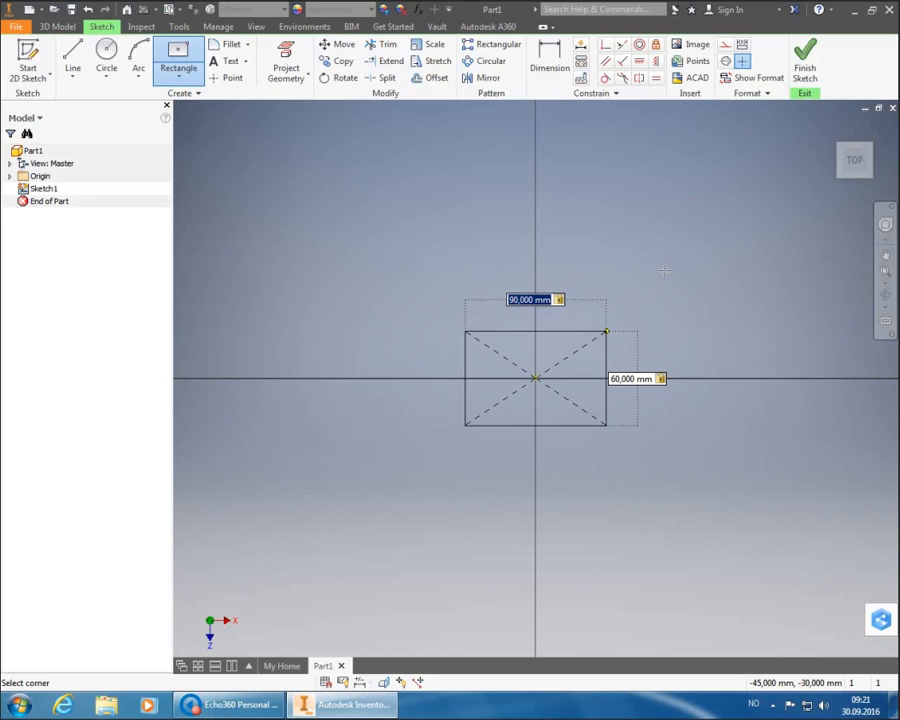
key("Return")
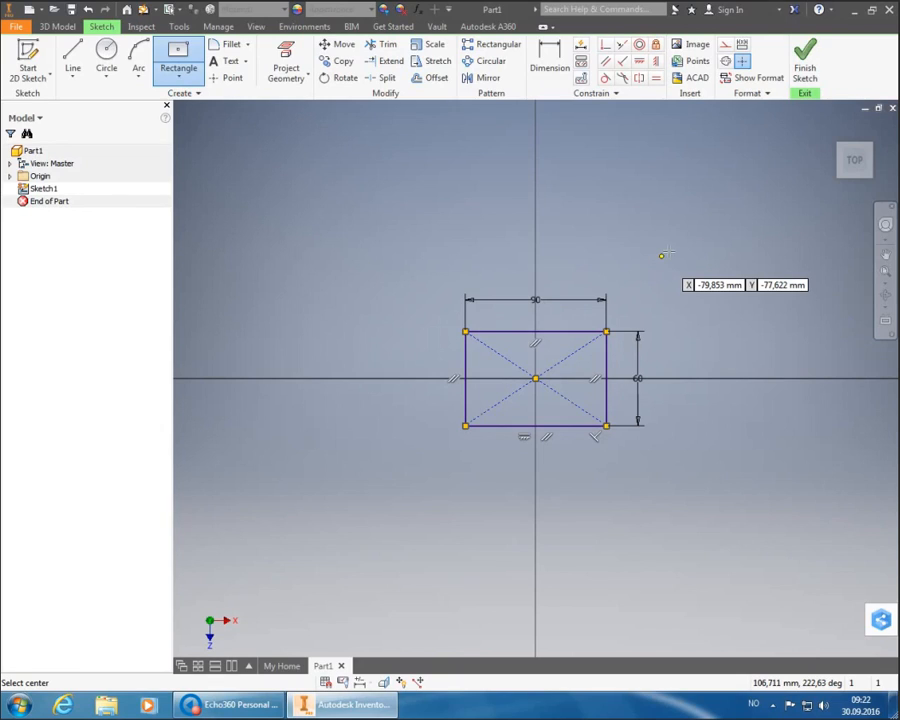
- Finish the sketch, fit the view, and extrude the 90 × 60 rectangle 15 mm
left_click(805, 68)
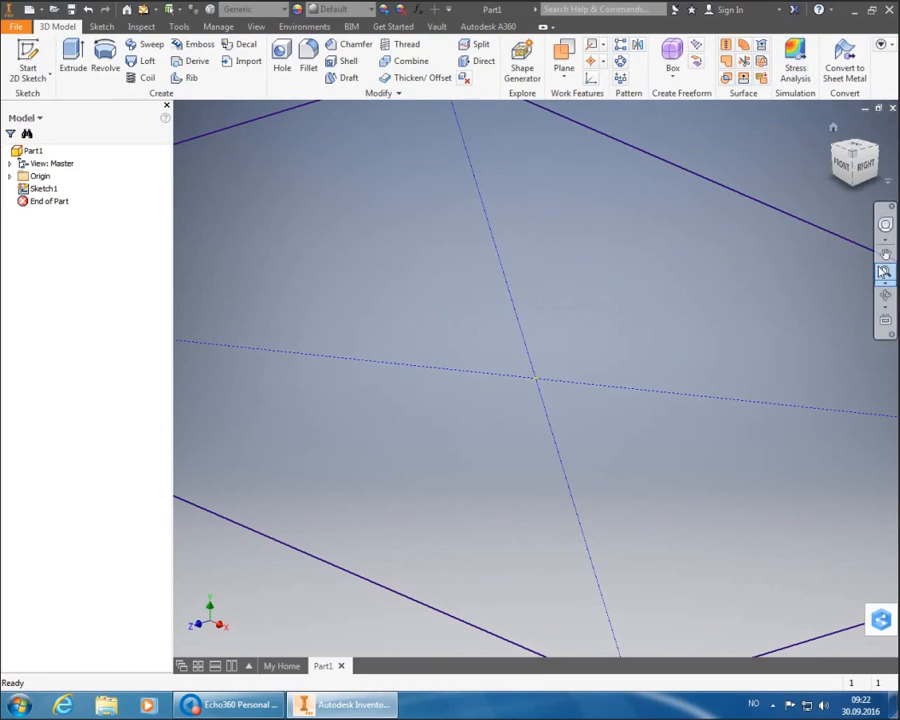
left_click(885, 272)
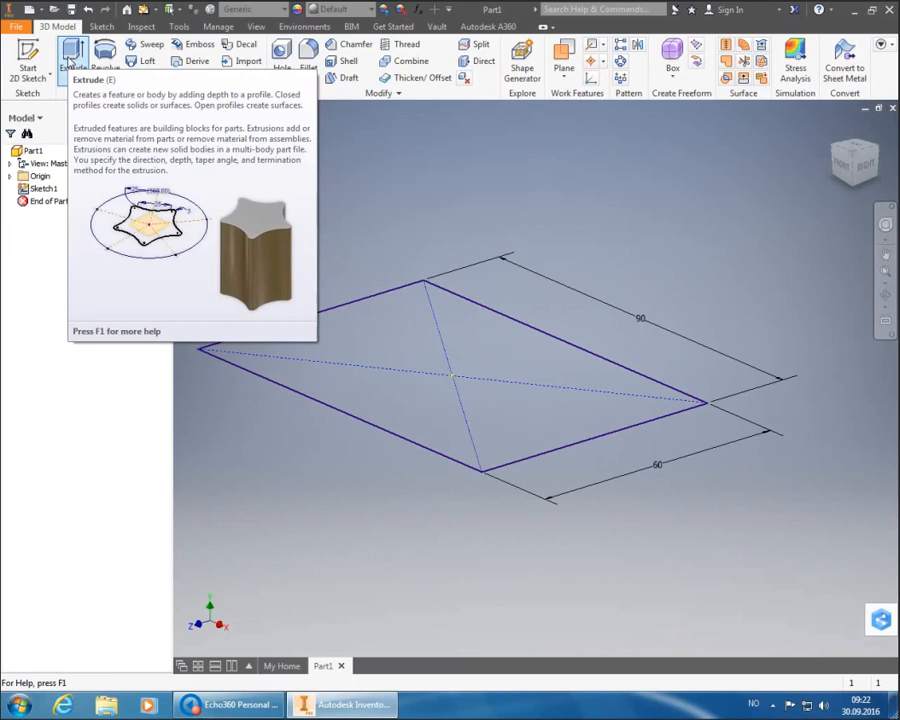
left_click(70, 60)
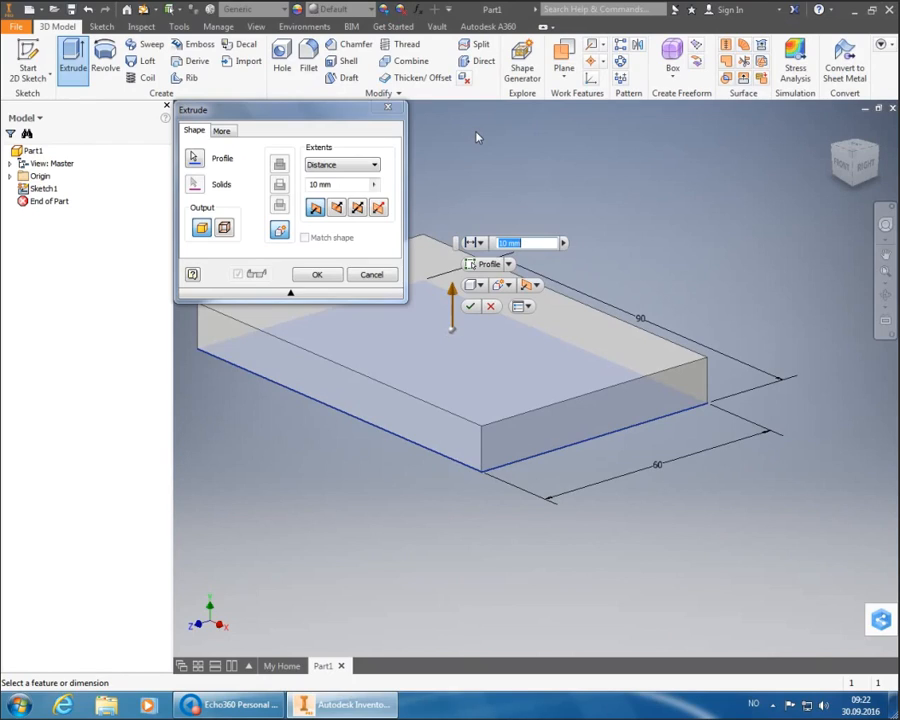
type("15")
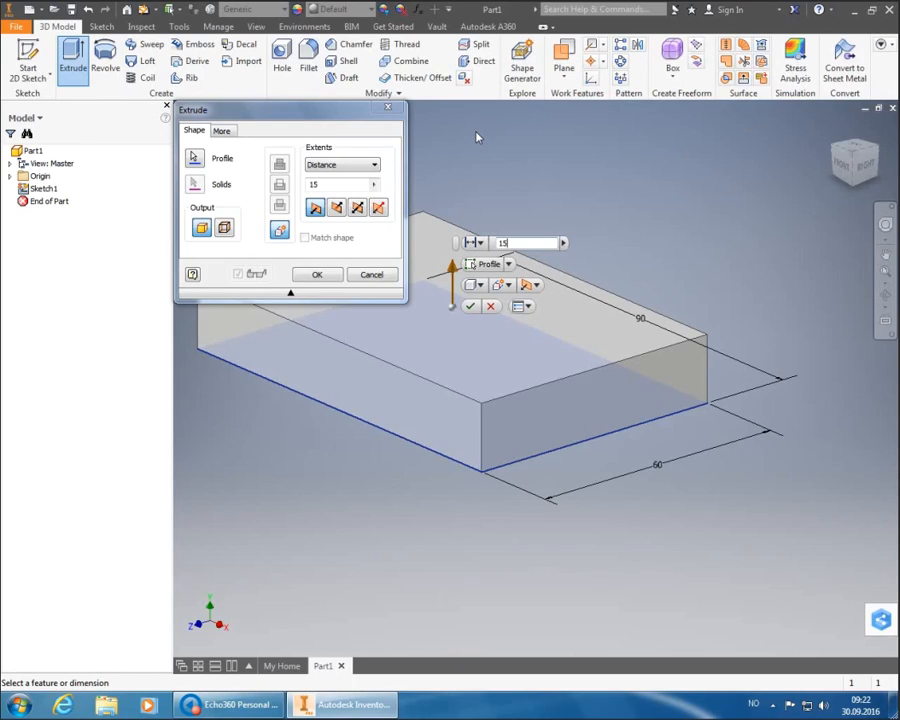
key("Return")
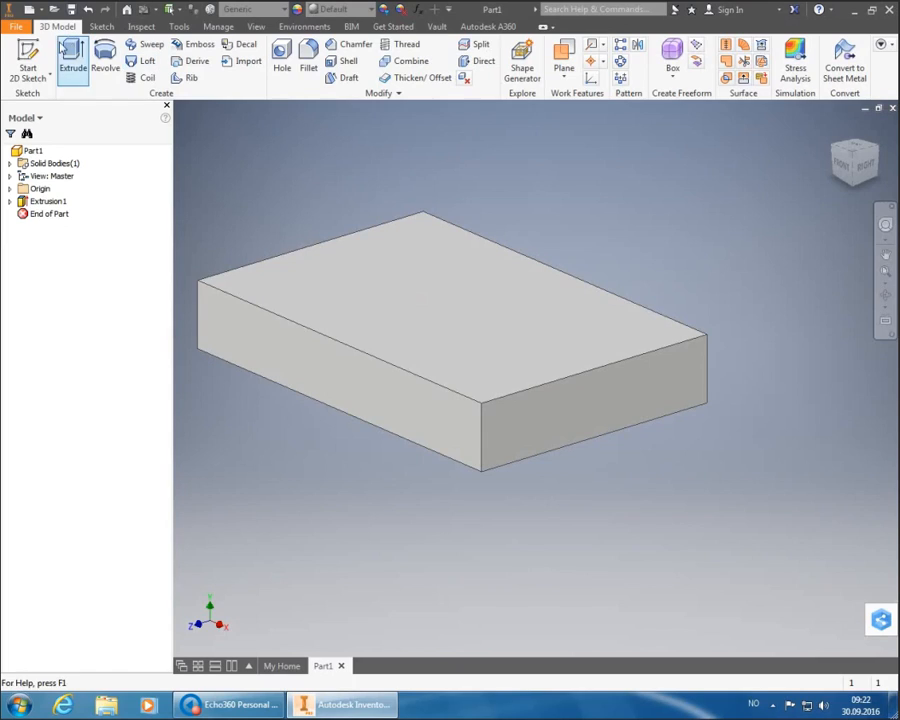
- Start Sketch2 on the block's top face and rotate the view upright
left_click(28, 62)
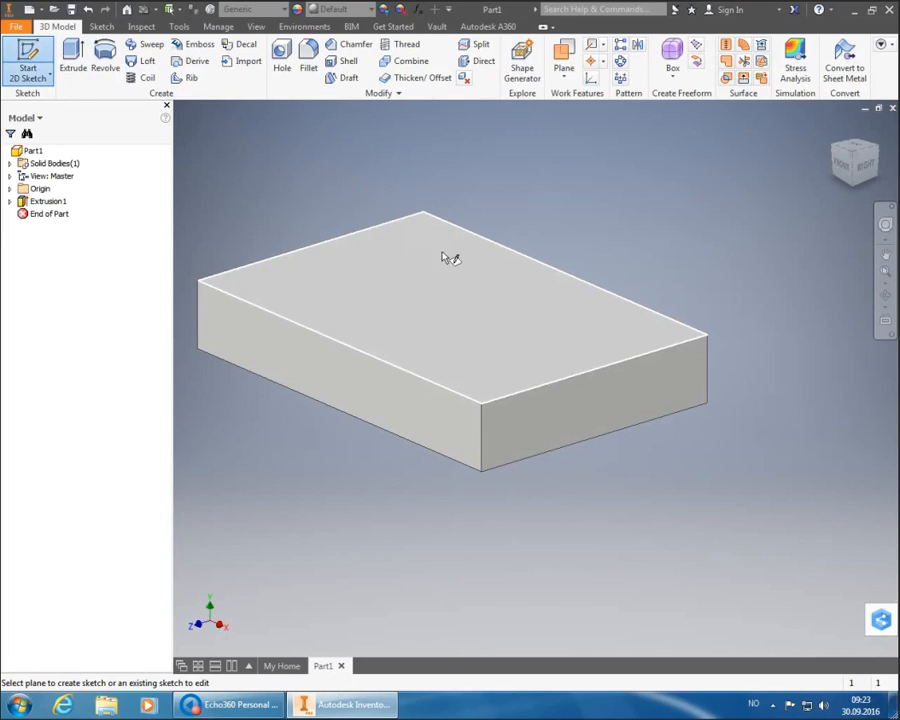
left_click(480, 296)
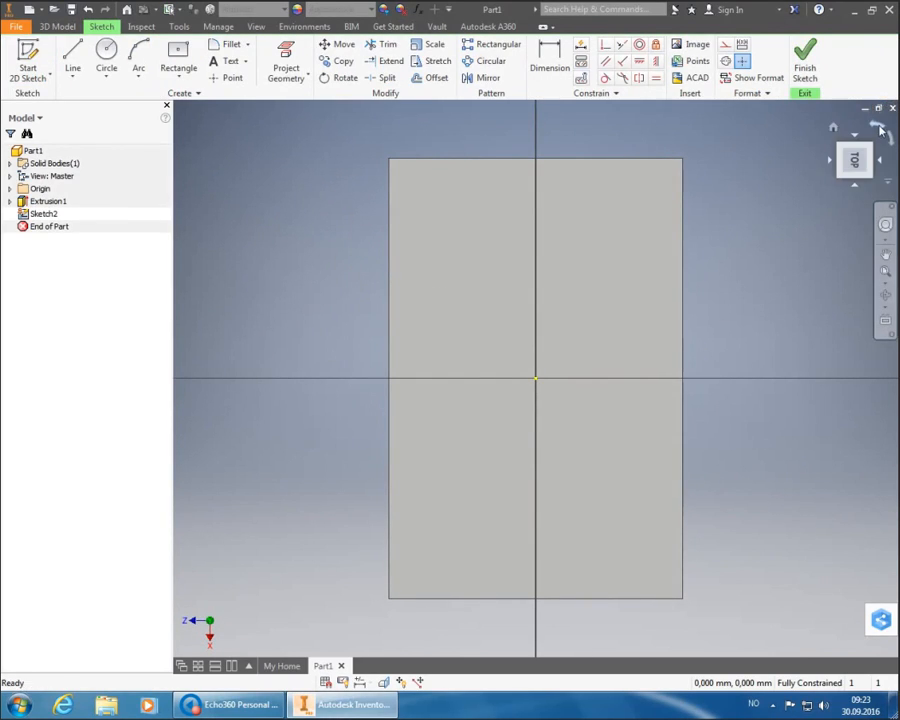
left_click(878, 127)
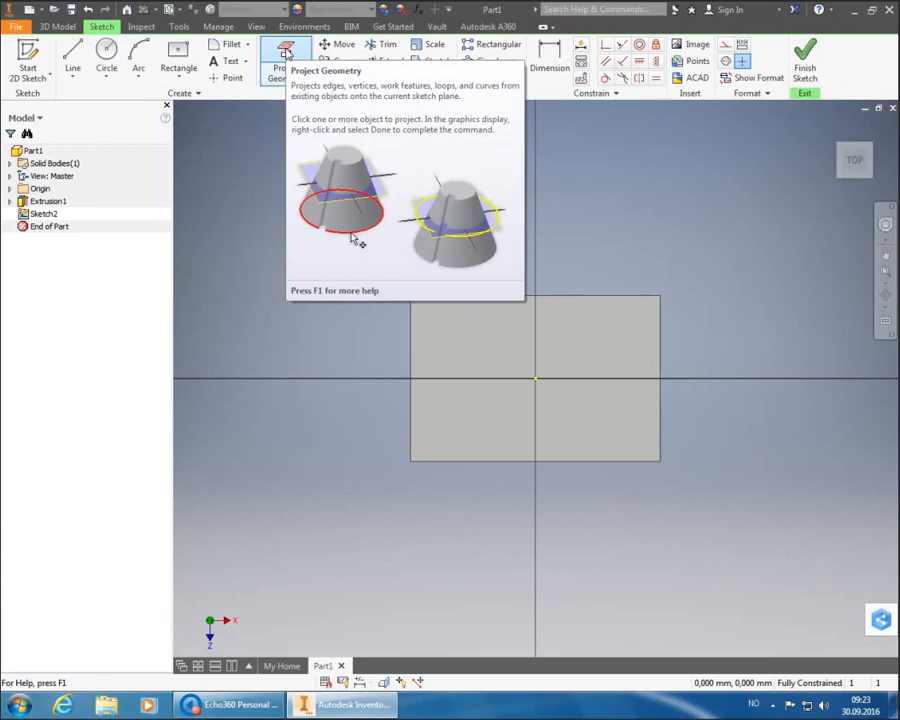
- Project the top face's edges into Sketch2 as reference geometry
left_click(287, 52)
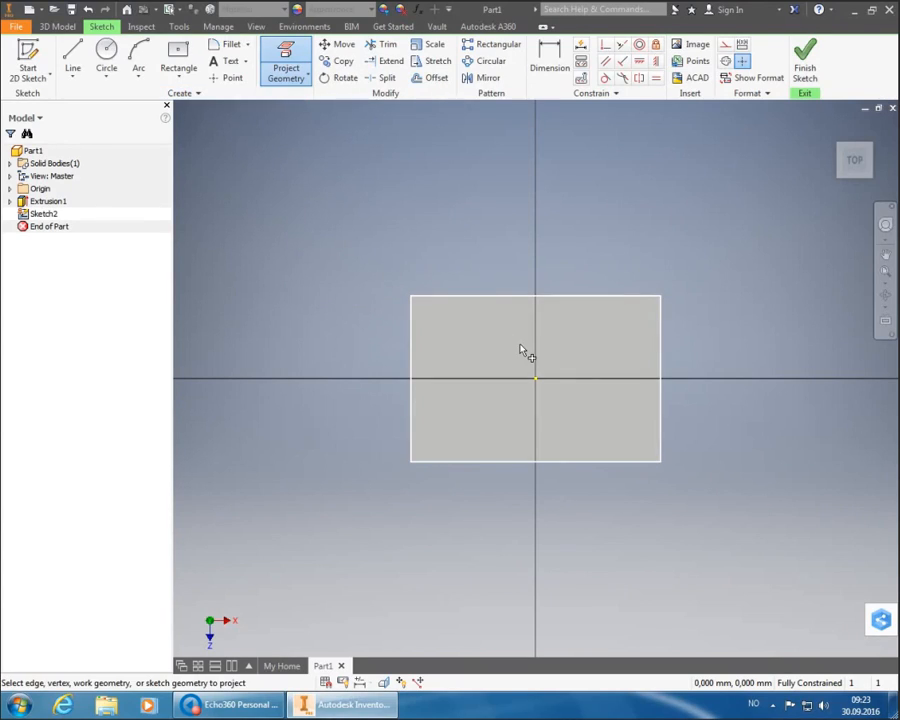
mouse_move(543, 369)
left_click(543, 369)
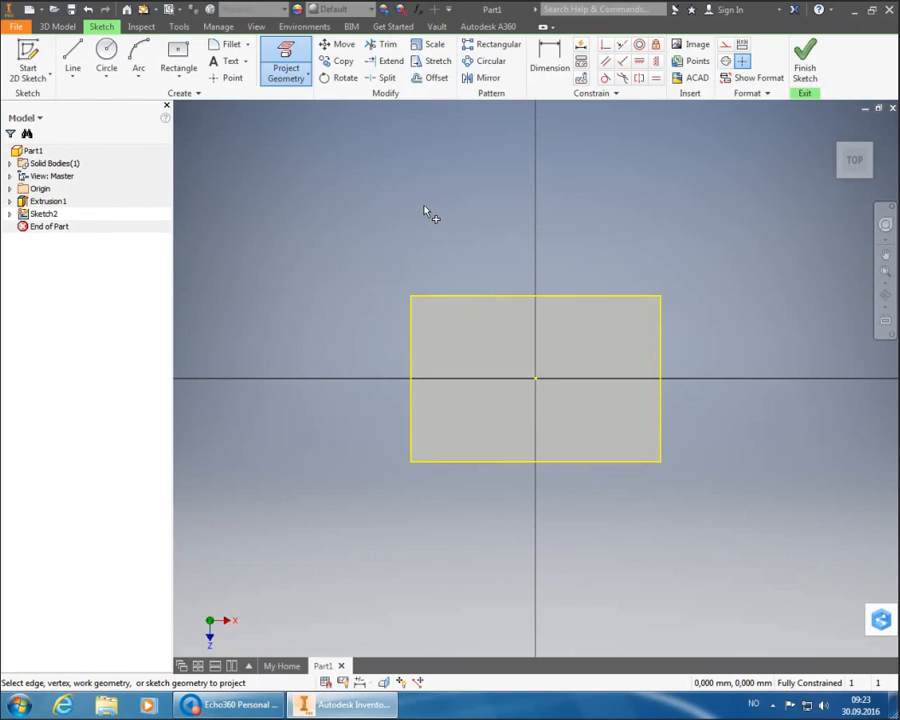
right_click(465, 162)
left_click(503, 152)
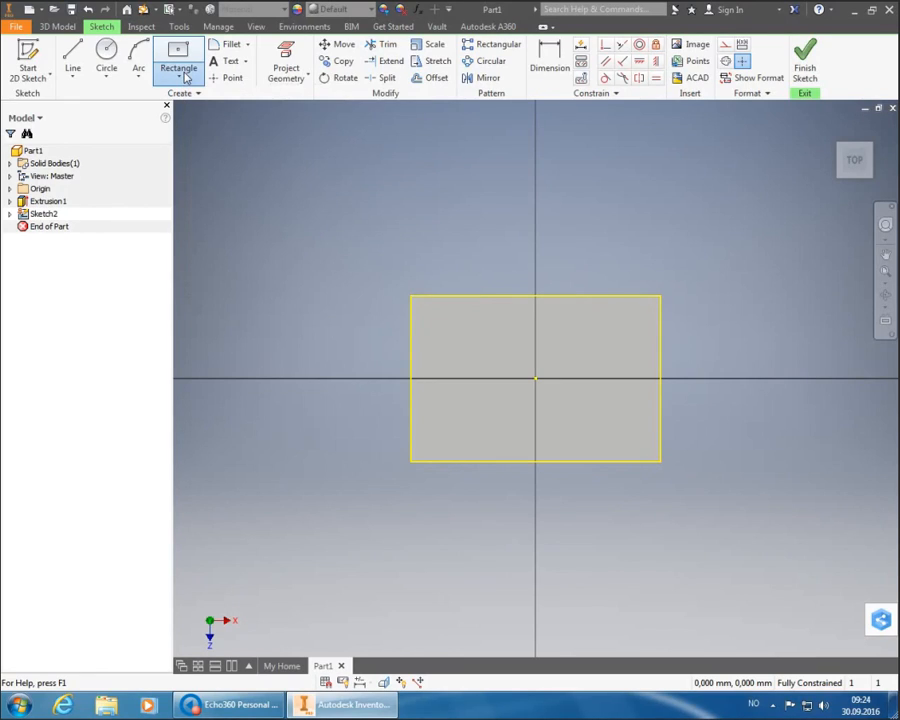
- Draw a two-point rectangle 15 mm wide by 60 mm tall from the outline's top-left corner
left_click(185, 78)
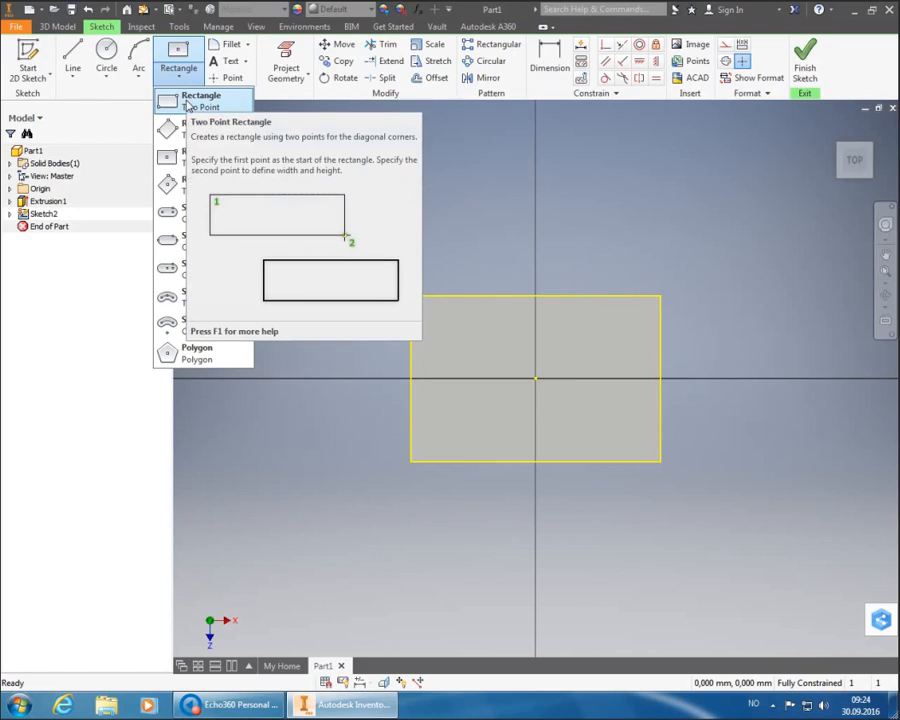
left_click(187, 103)
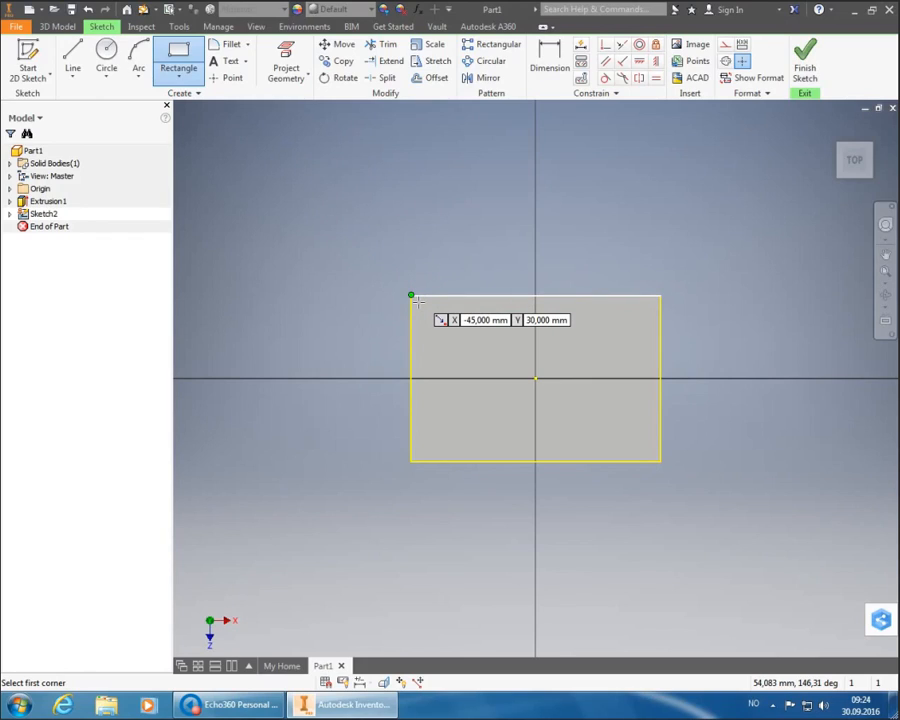
left_click(416, 300)
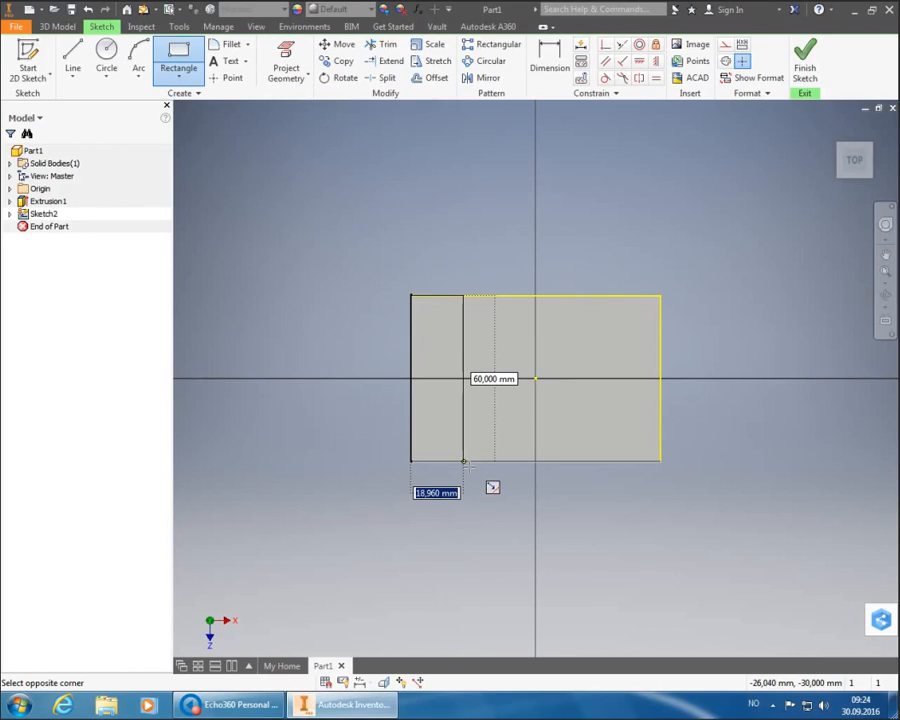
type("15")
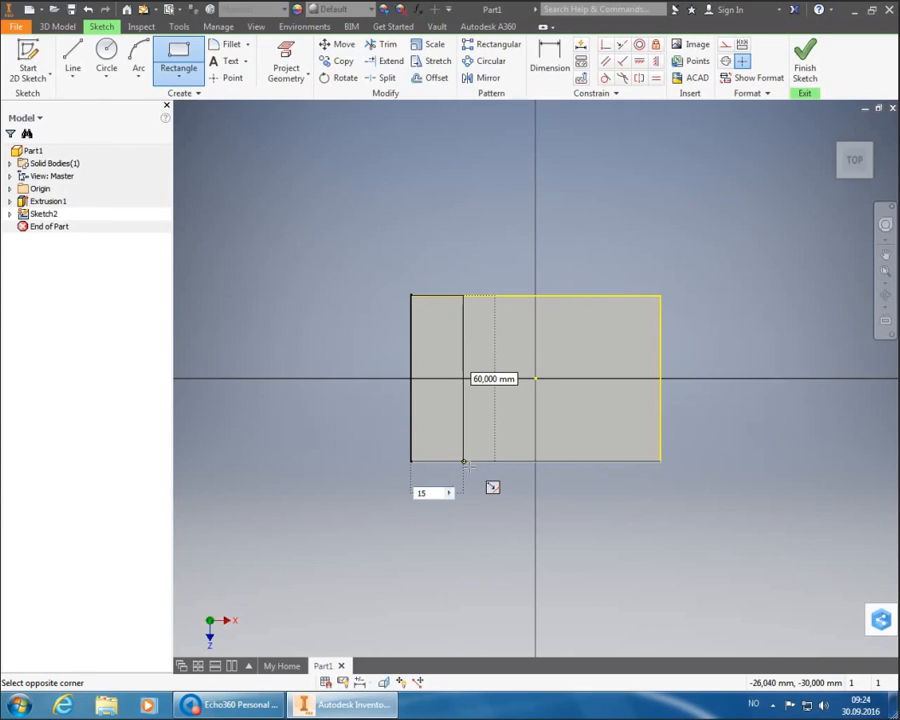
key("Tab")
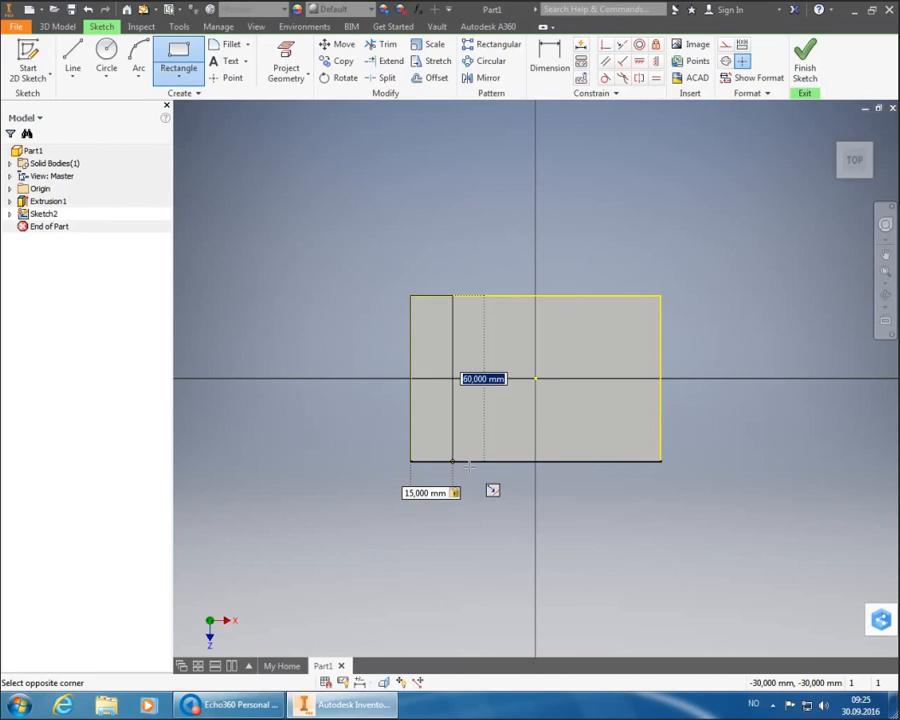
key("Return")
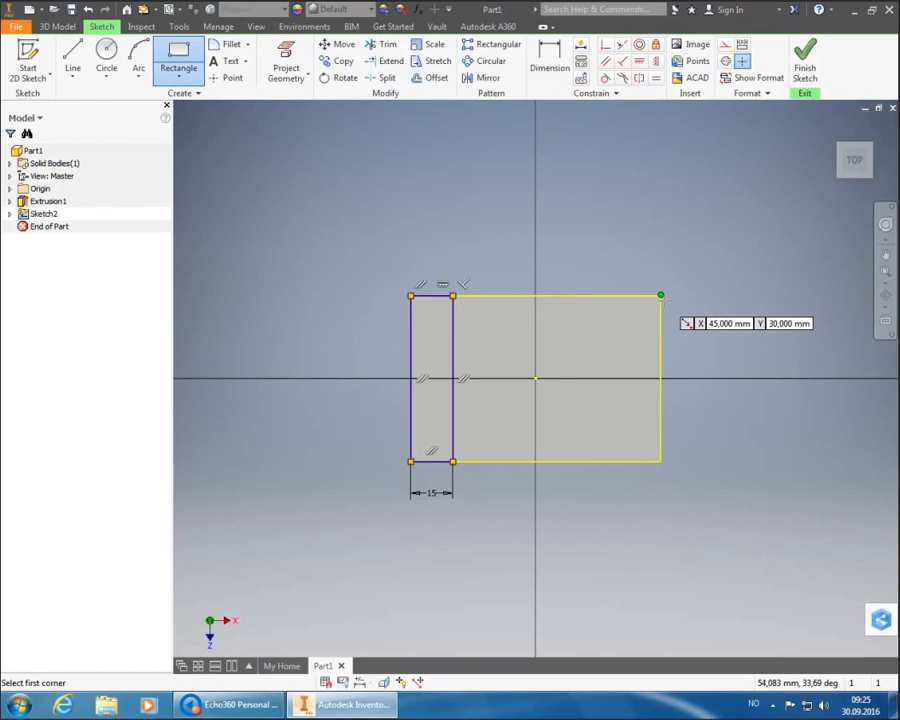
- Draw a matching 15 × 60 mm rectangle from the top-right corner, then end the Rectangle command
left_click(660, 295)
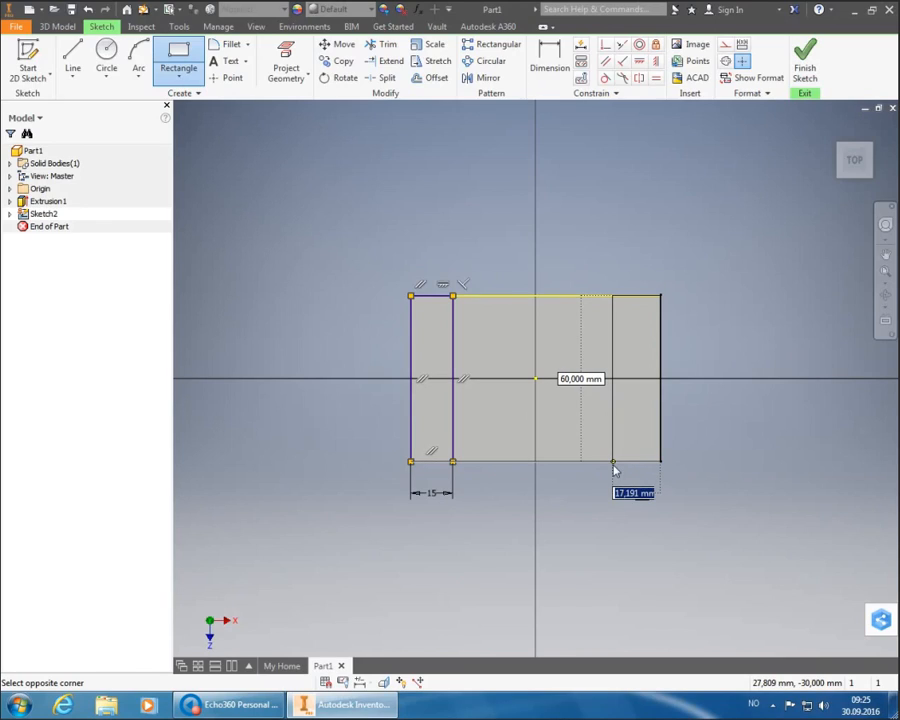
type("15")
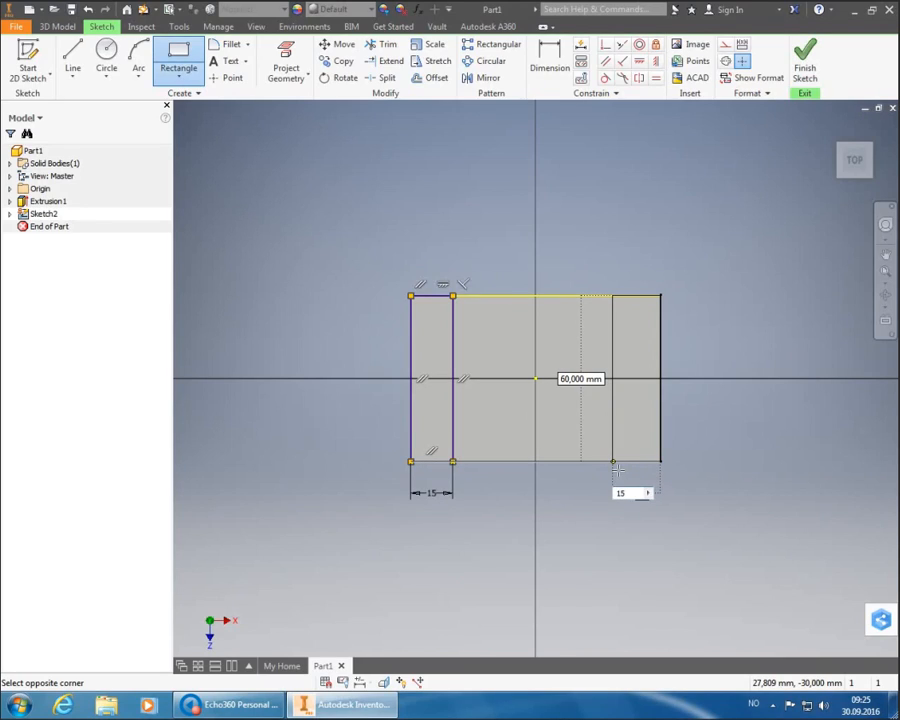
key("Tab")
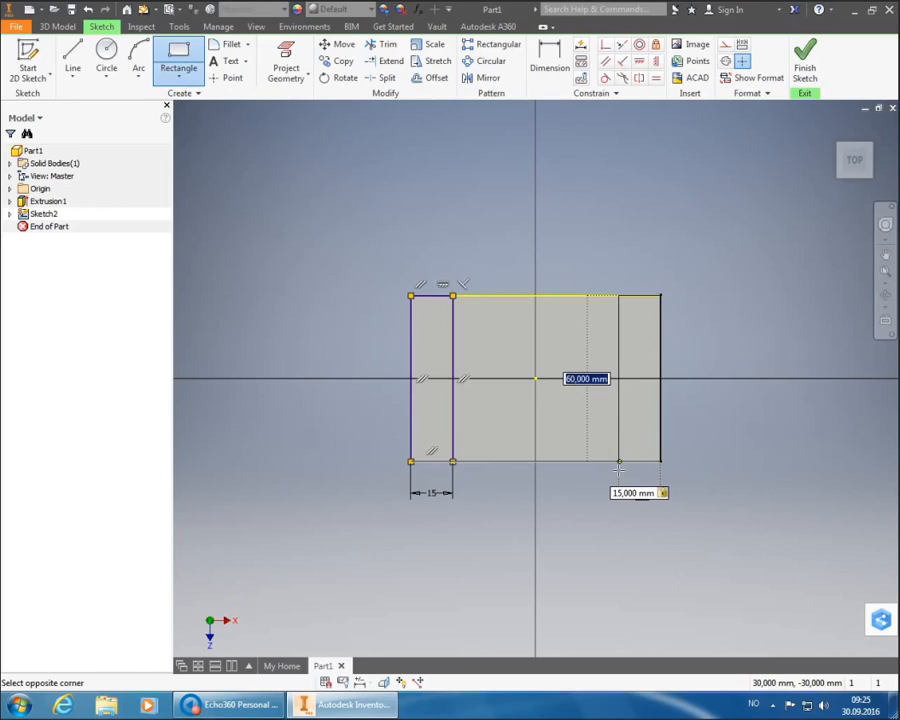
key("Return")
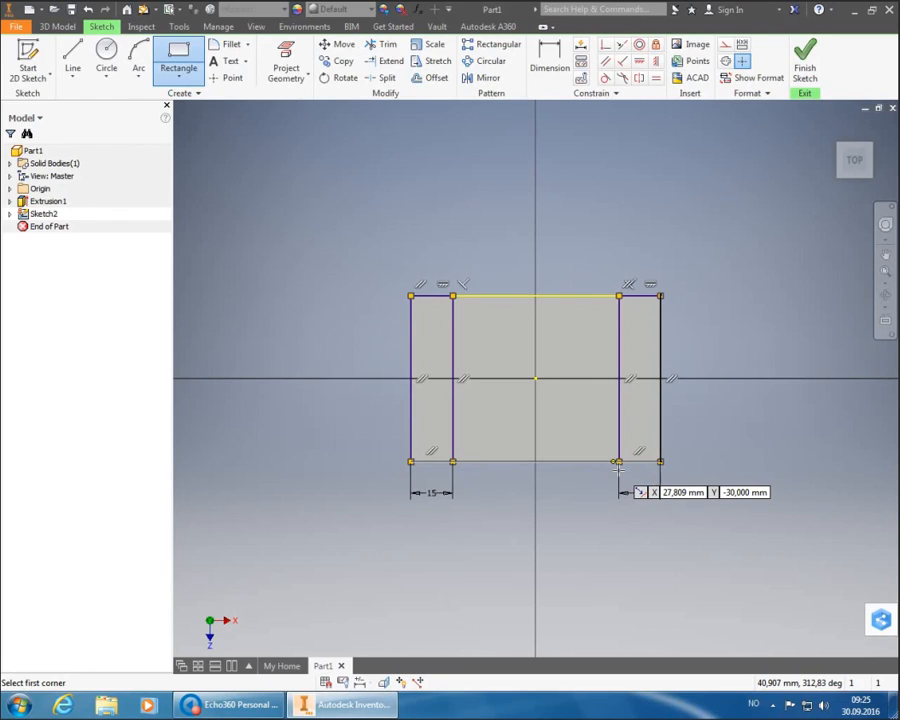
left_click(618, 463)
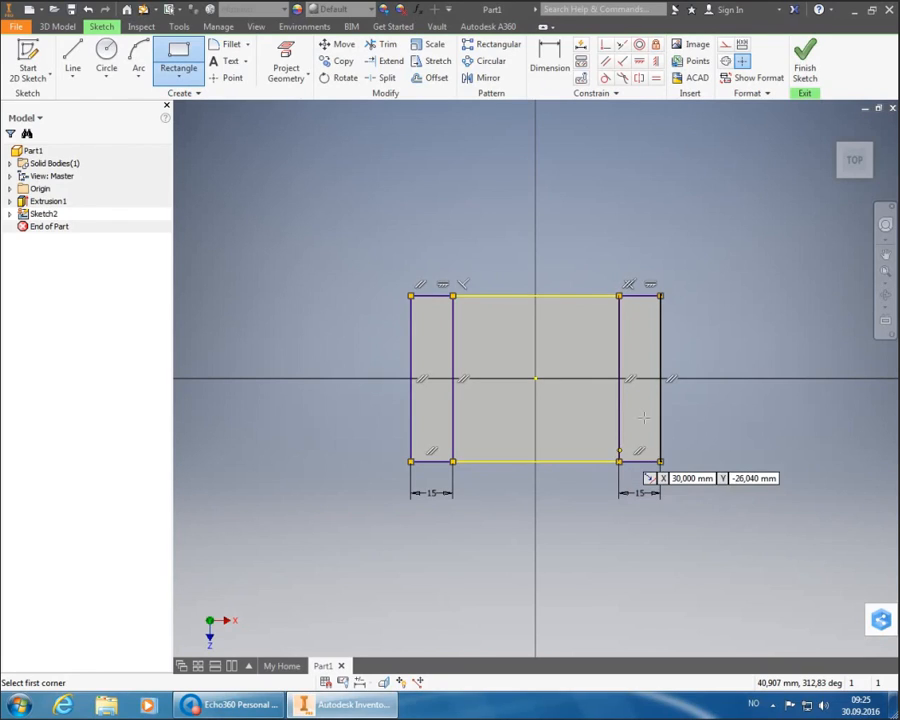
right_click(648, 213)
left_click(690, 214)
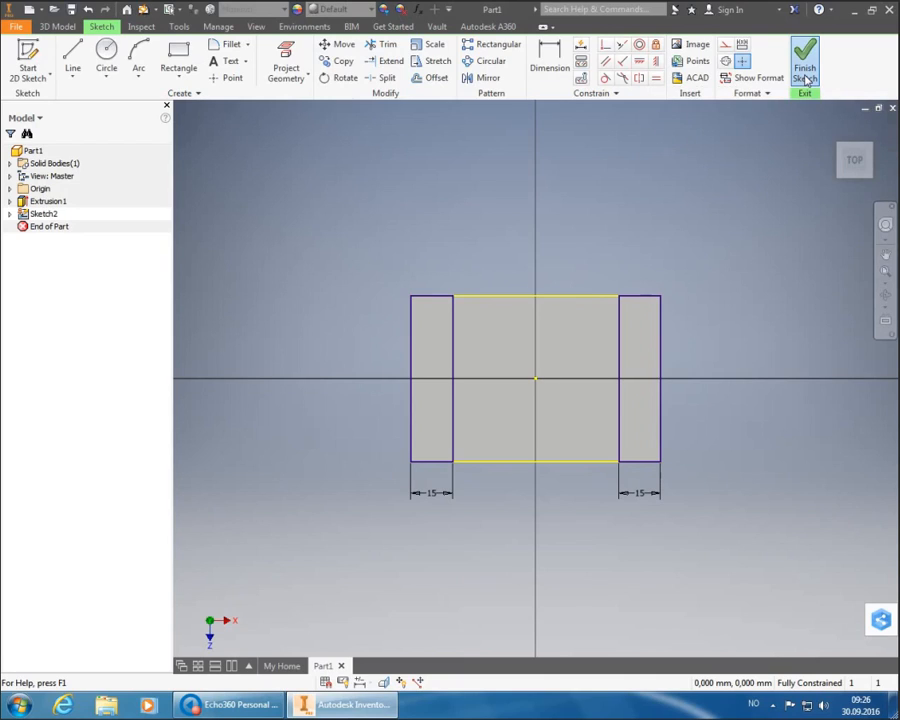
- Extrude only the front and back 15 mm strips by 30-15 mm to form the channel walls
left_click(806, 79)
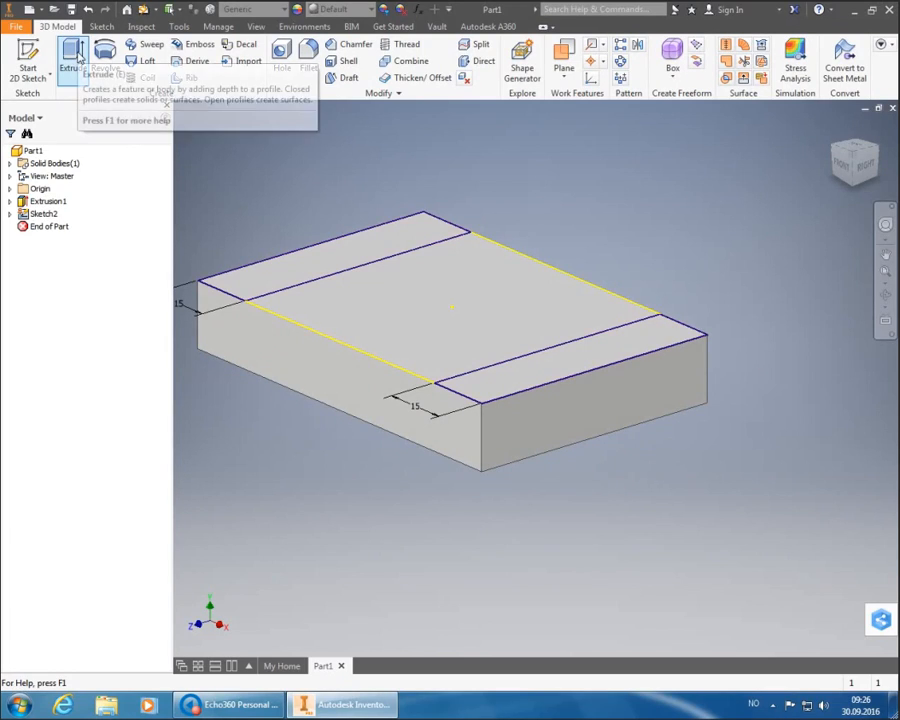
left_click(76, 56)
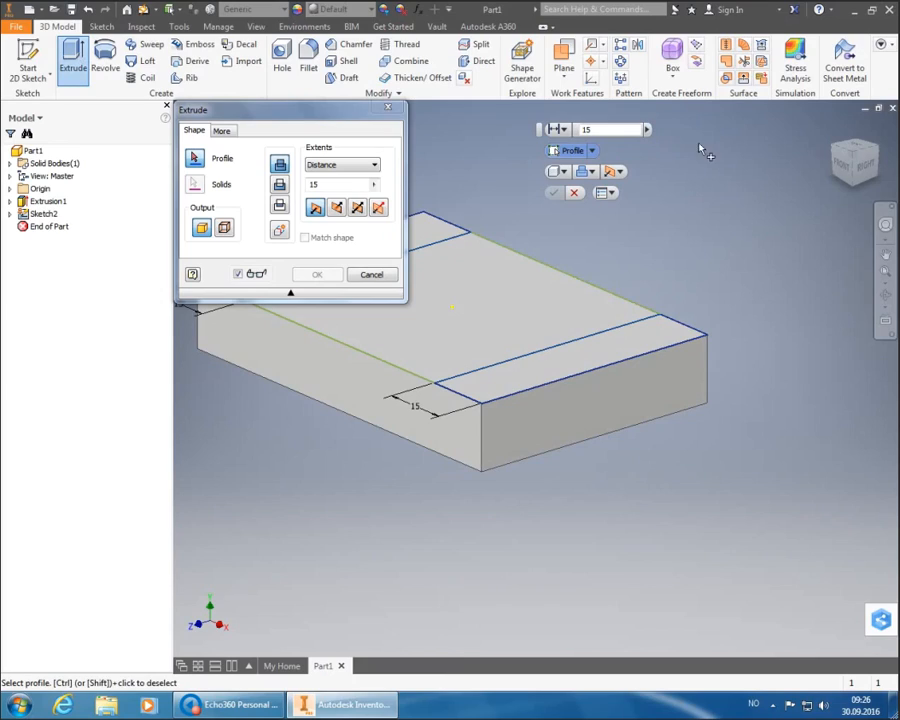
scroll(704, 293, "up", 3)
scroll(438, 249, "down", 4)
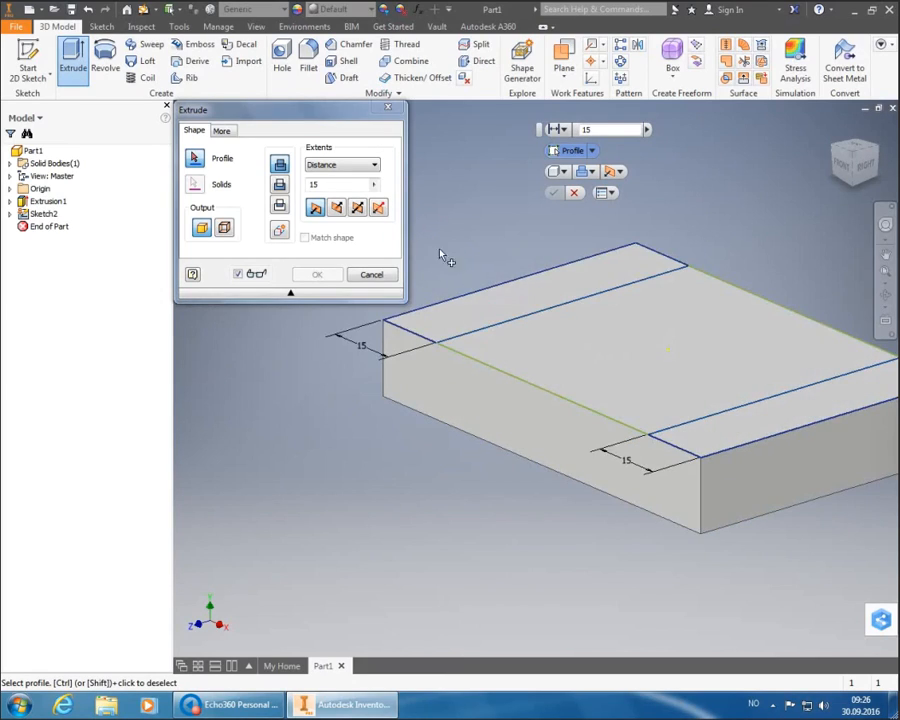
scroll(529, 288, "up", 3)
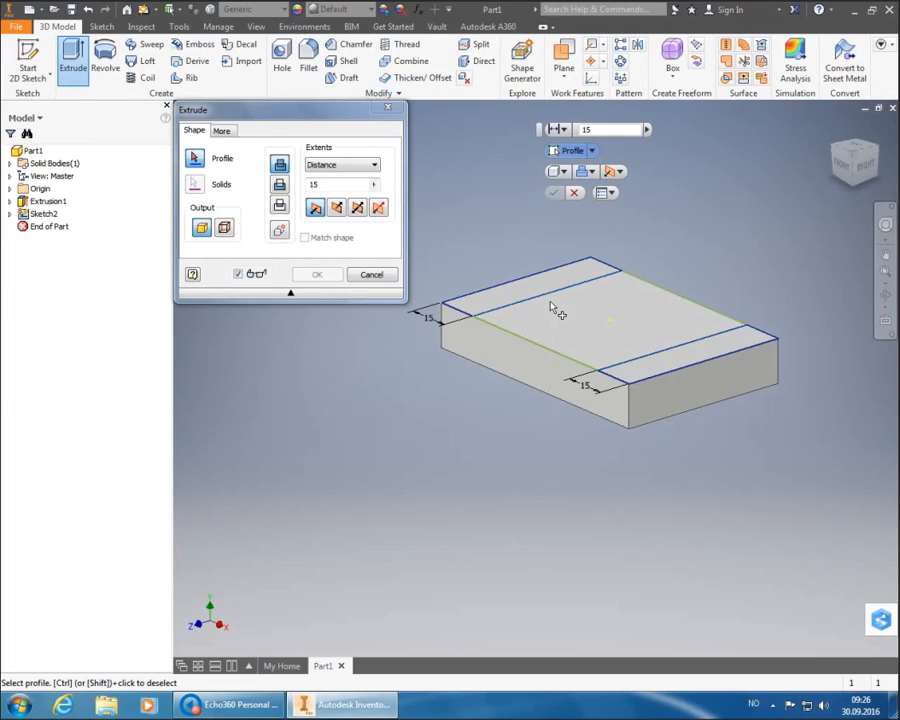
left_click(551, 288)
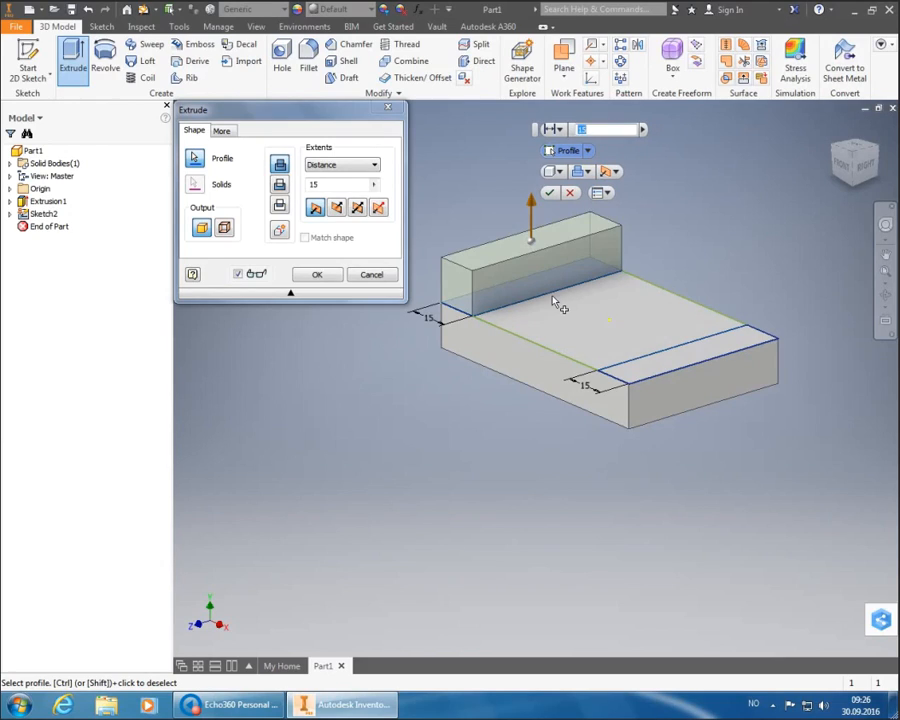
left_click(680, 362)
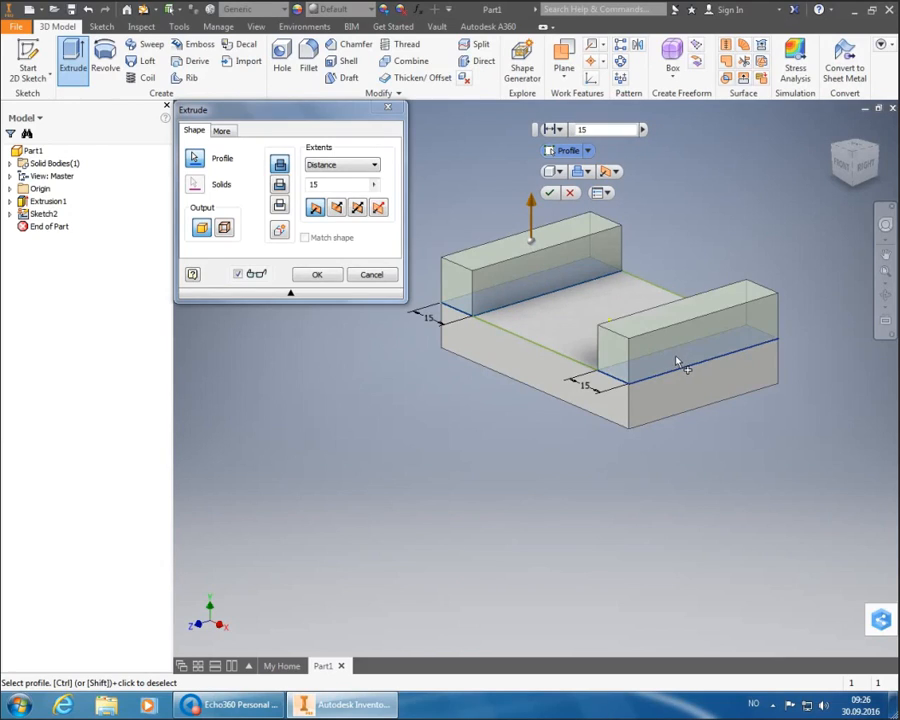
left_click(573, 352)
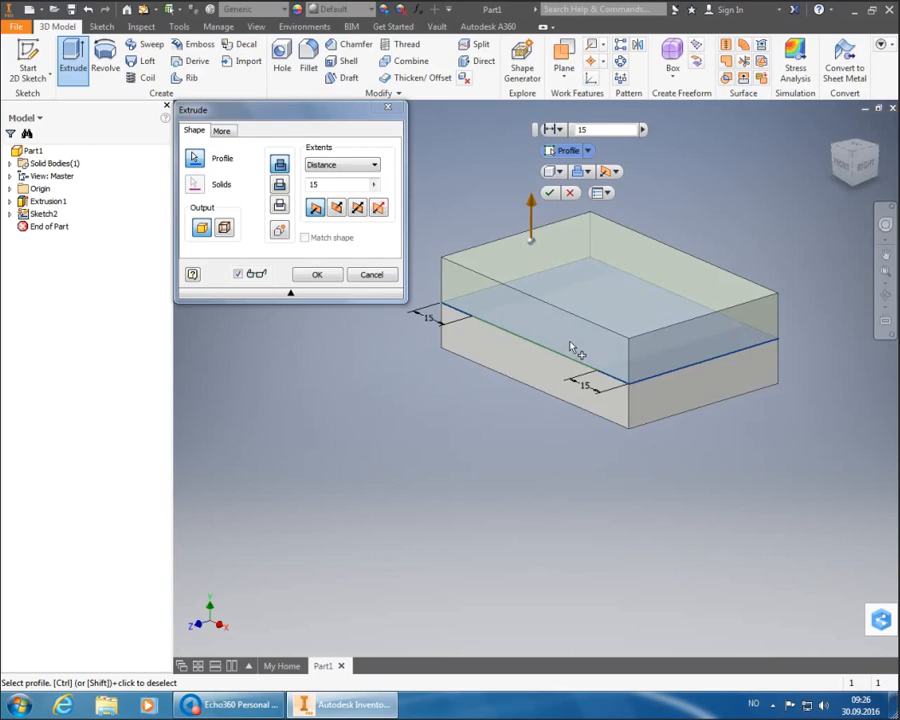
left_click(570, 347, "ctrl")
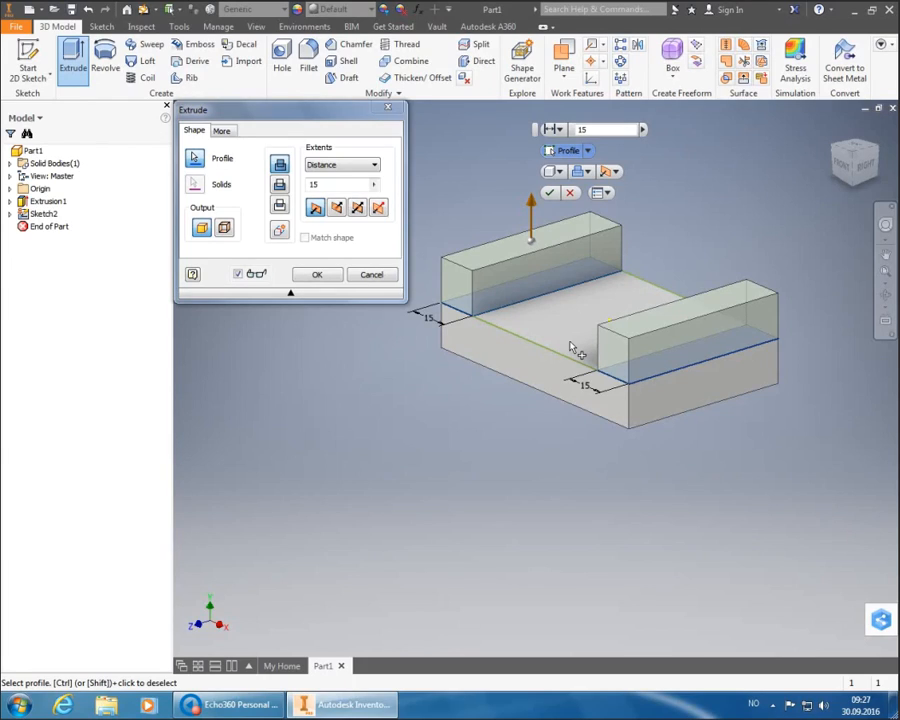
double_click(312, 186)
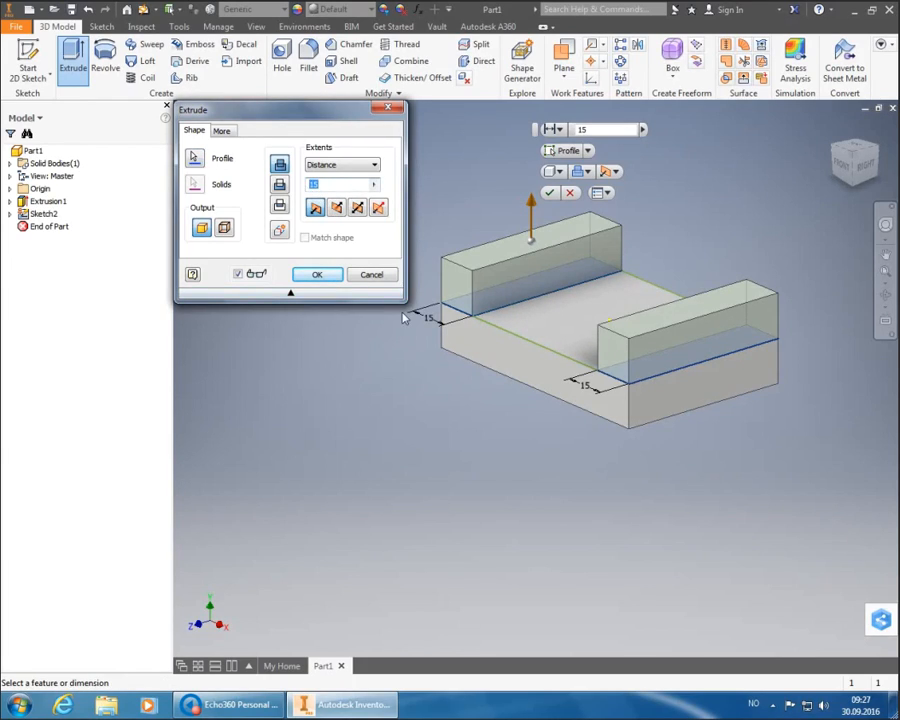
type("30-15")
key("Return")
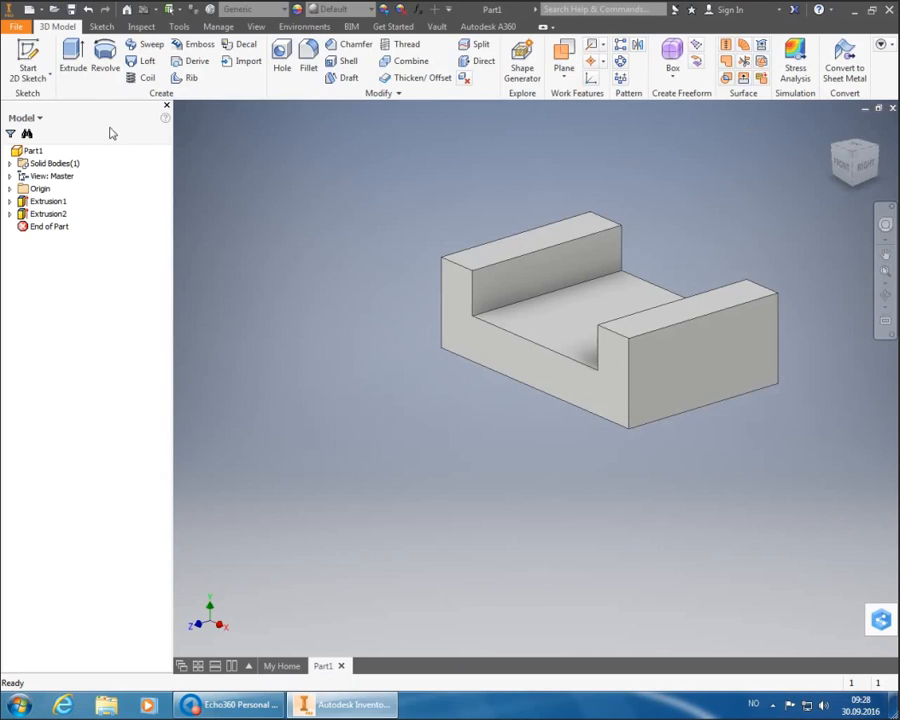
- Create a new sketch on the channel floor and roll the view 90° so the walls run vertically
left_click(46, 56)
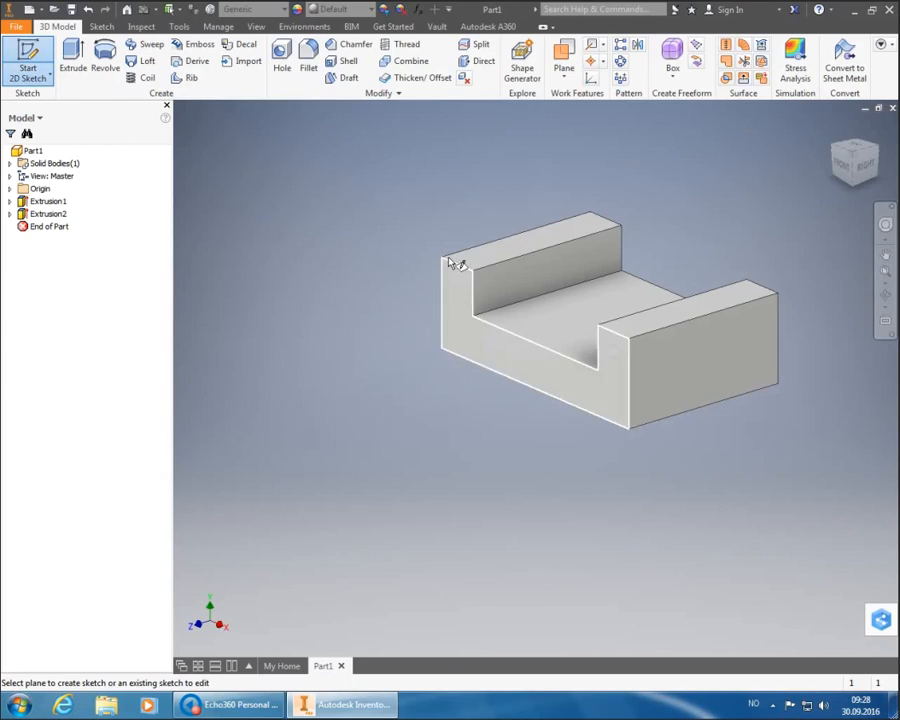
mouse_move(591, 334)
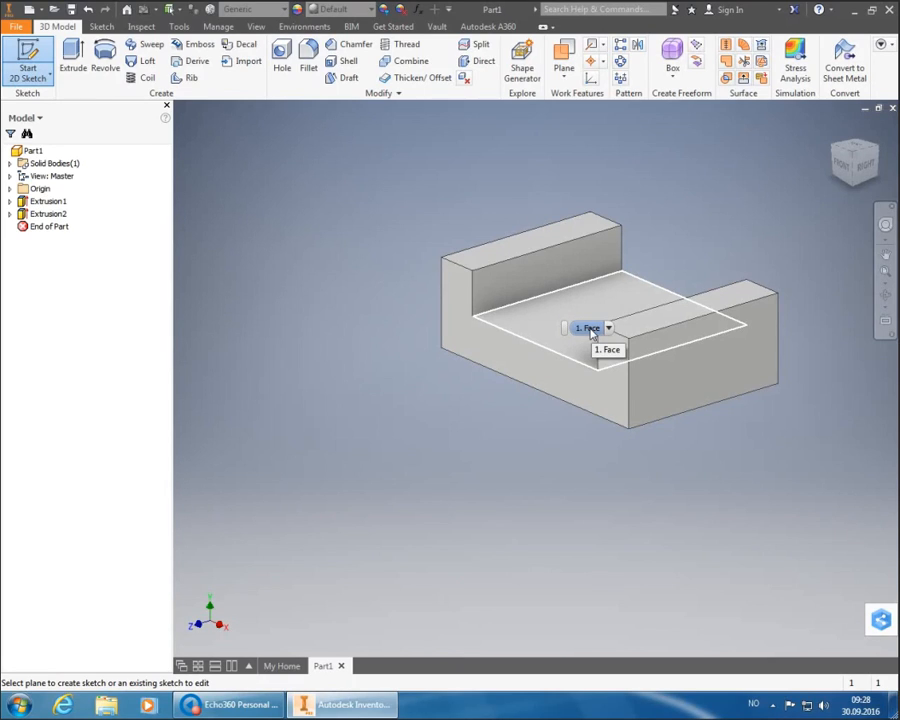
left_click(591, 334)
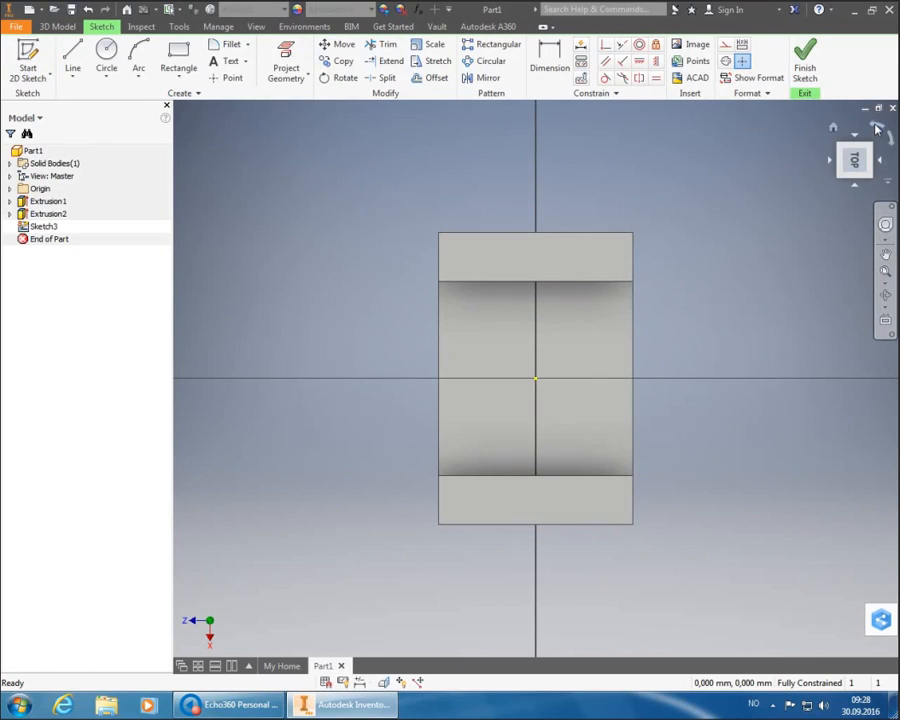
left_click(870, 133)
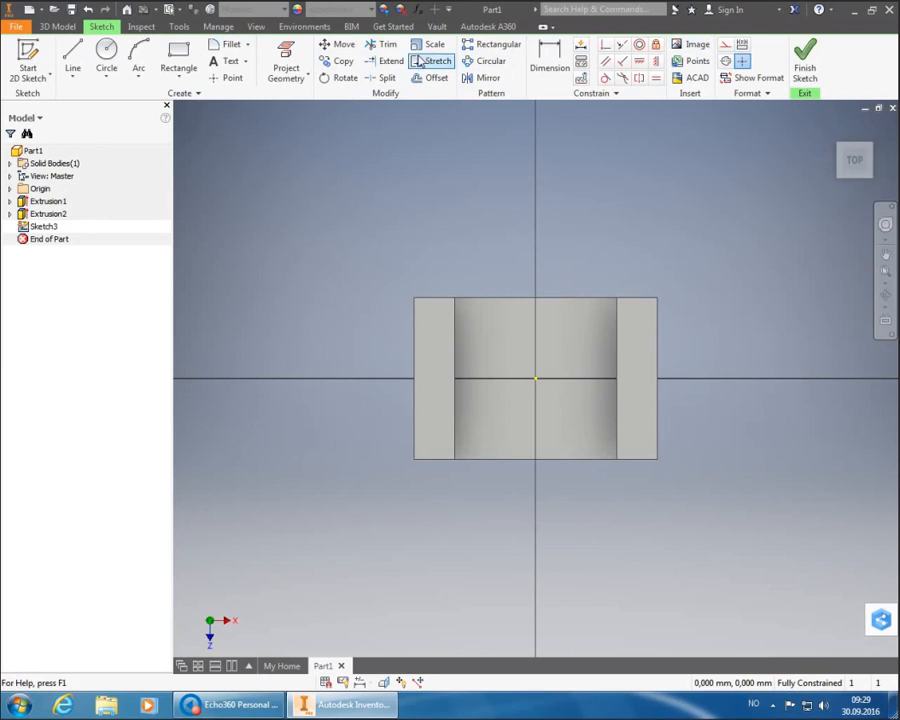
- Project the part's cut edges into Sketch3 with Project Cut Edges
left_click(295, 86)
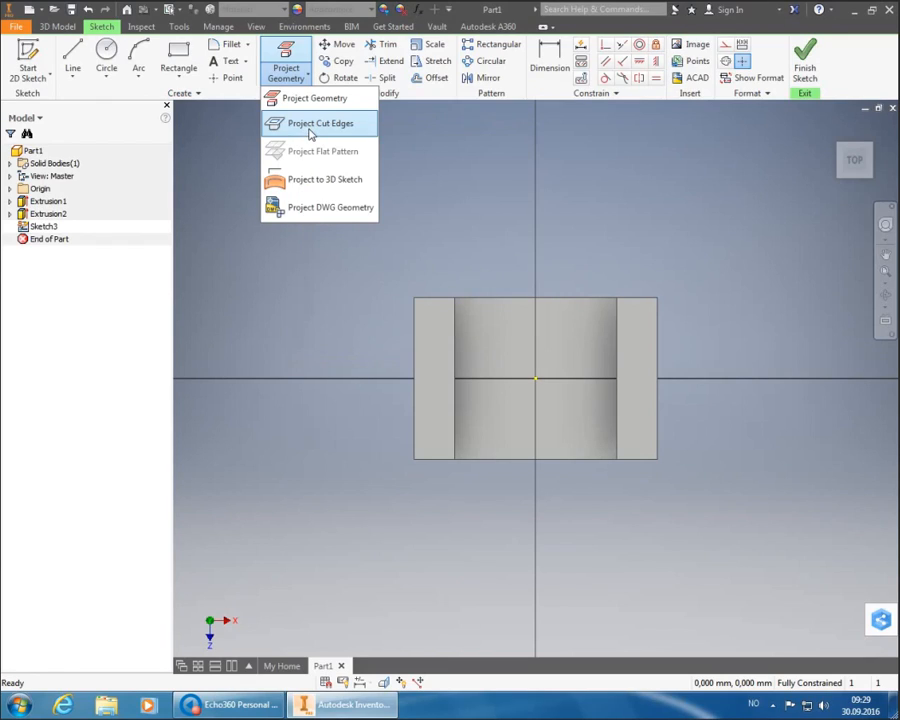
left_click(311, 126)
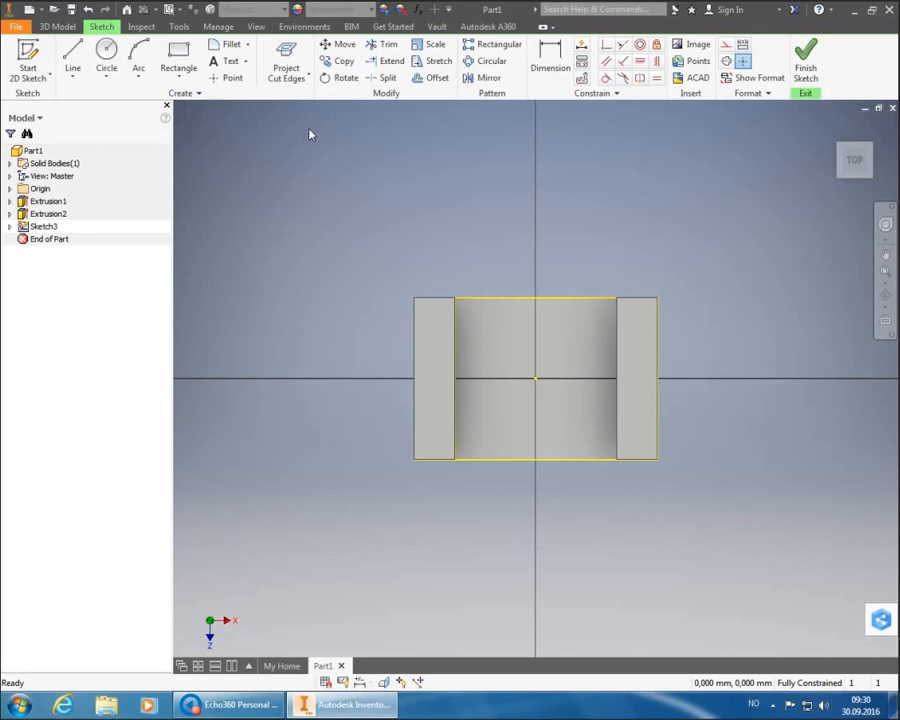
- Turn on Slice Graphics with F7, then bring up the View ribbon options
key("F7")
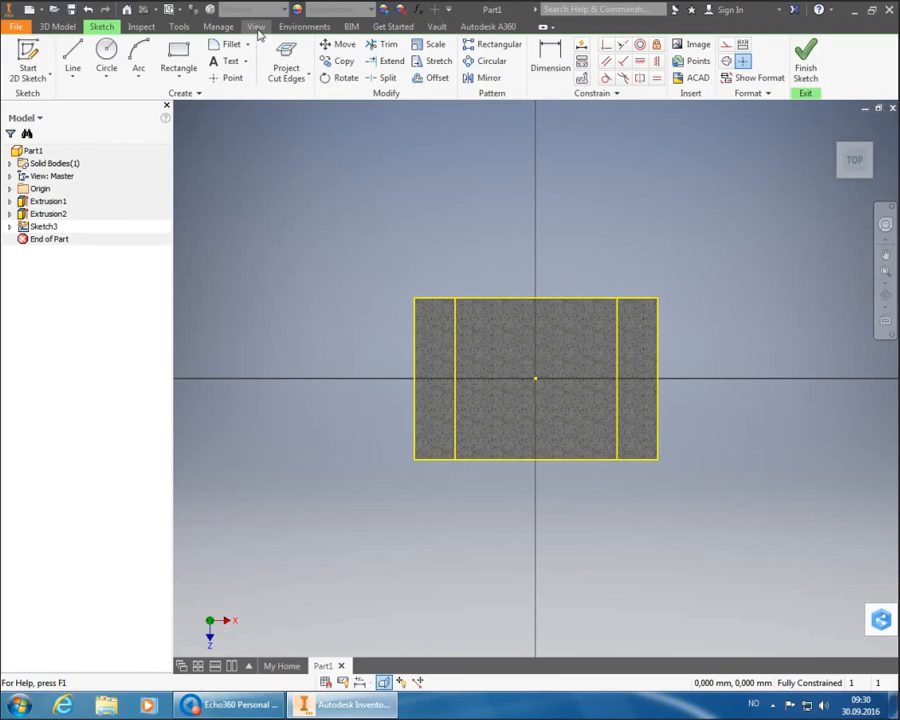
left_click(256, 27)
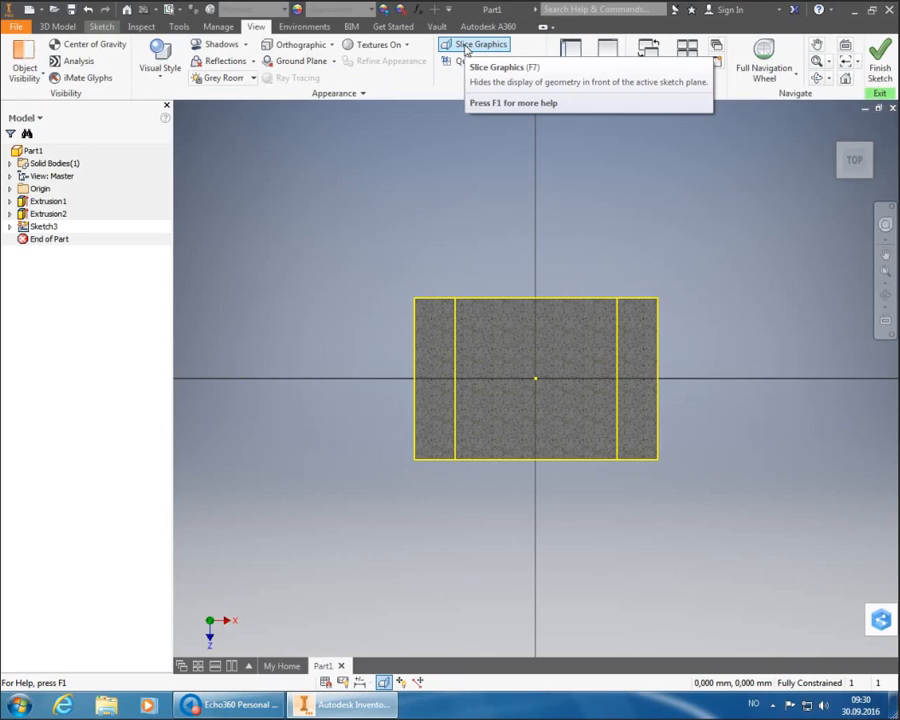
- Hide the geometry in front of the sketch plane and return to the Sketch ribbon commands
left_click(466, 48)
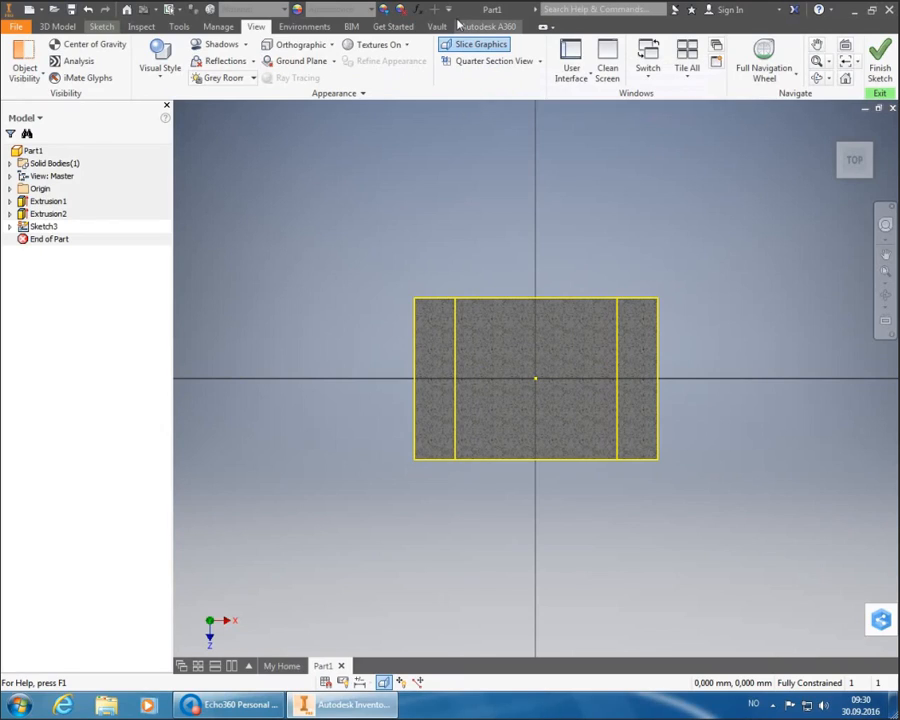
left_click(70, 30)
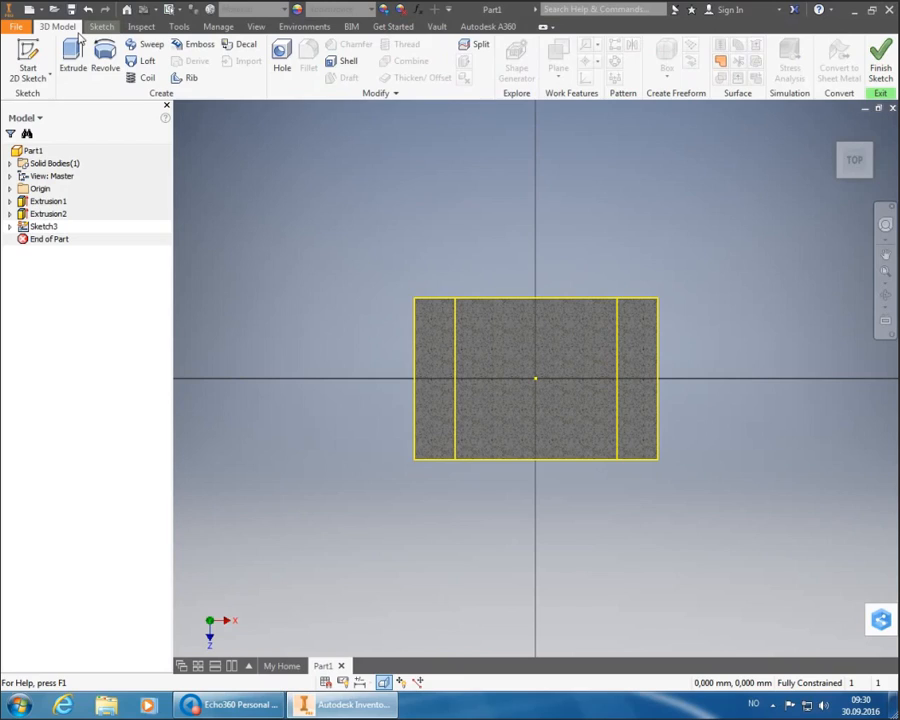
left_click(101, 27)
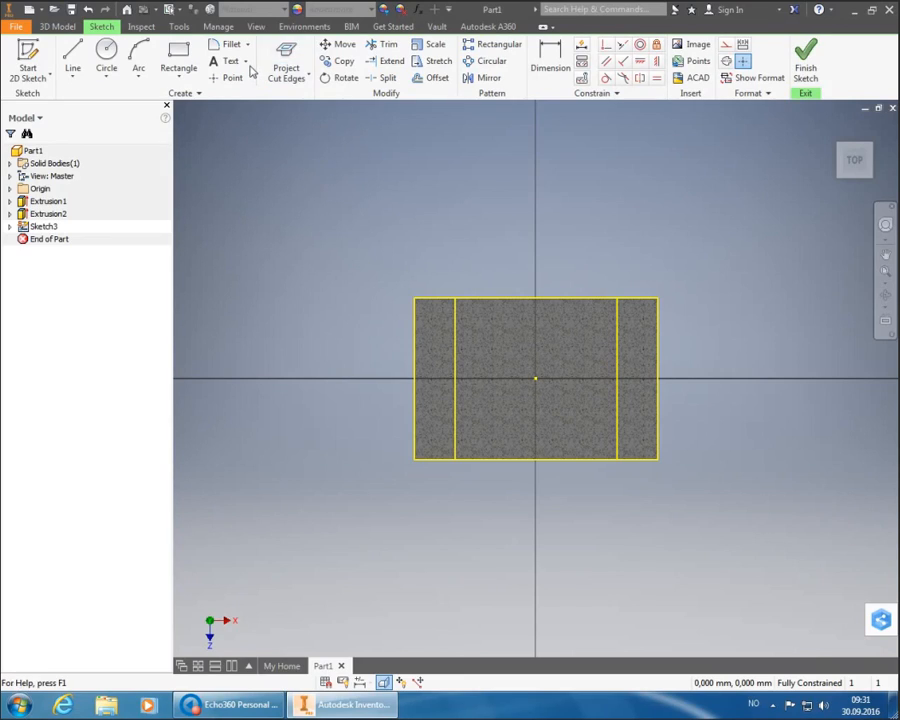
- Choose Slot Center Point from the Rectangle drop-down in the Create panel
left_click(195, 80)
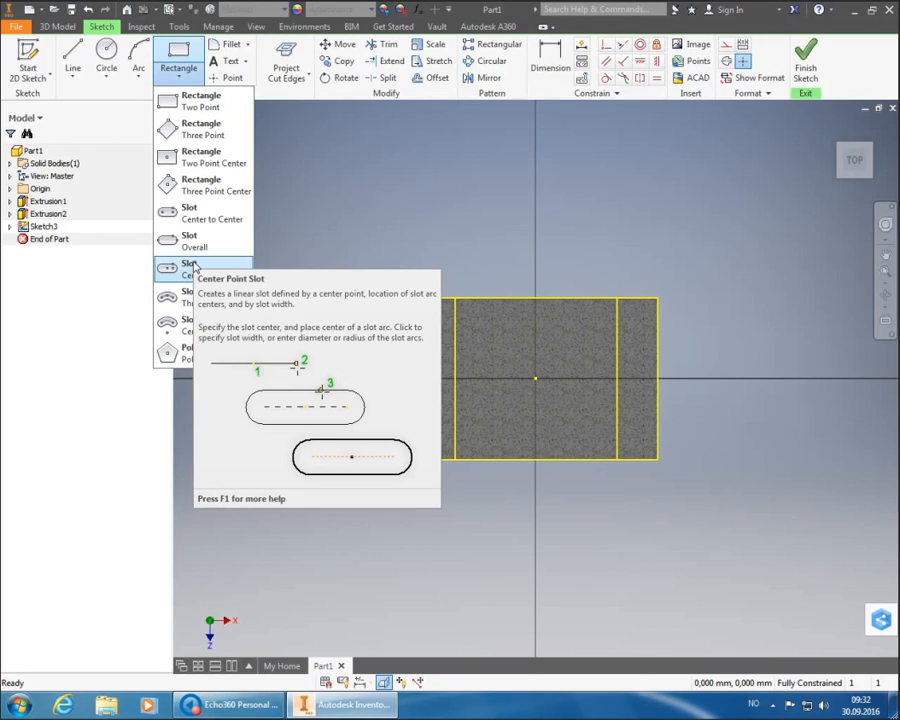
left_click(195, 267)
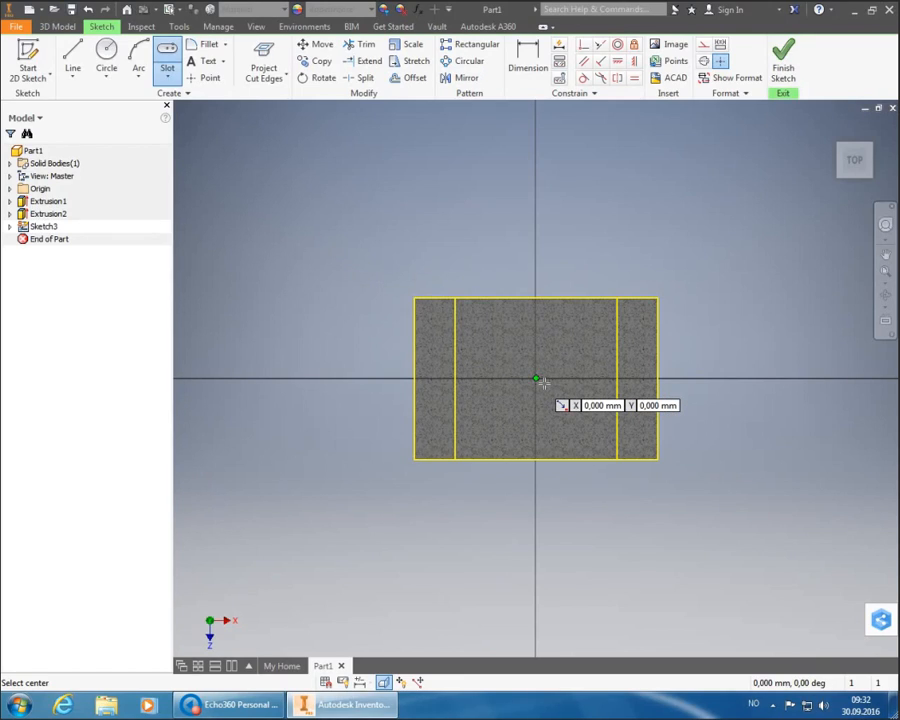
- Draw a vertical centre-point slot at the origin with 30/2 length and 10 mm width
left_click(537, 380)
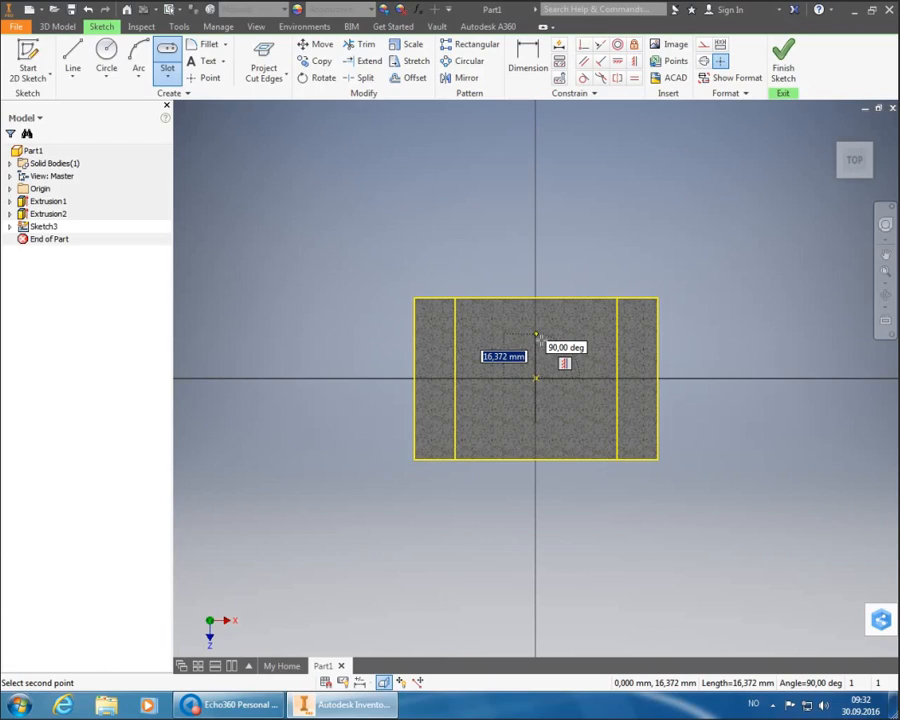
type("3")
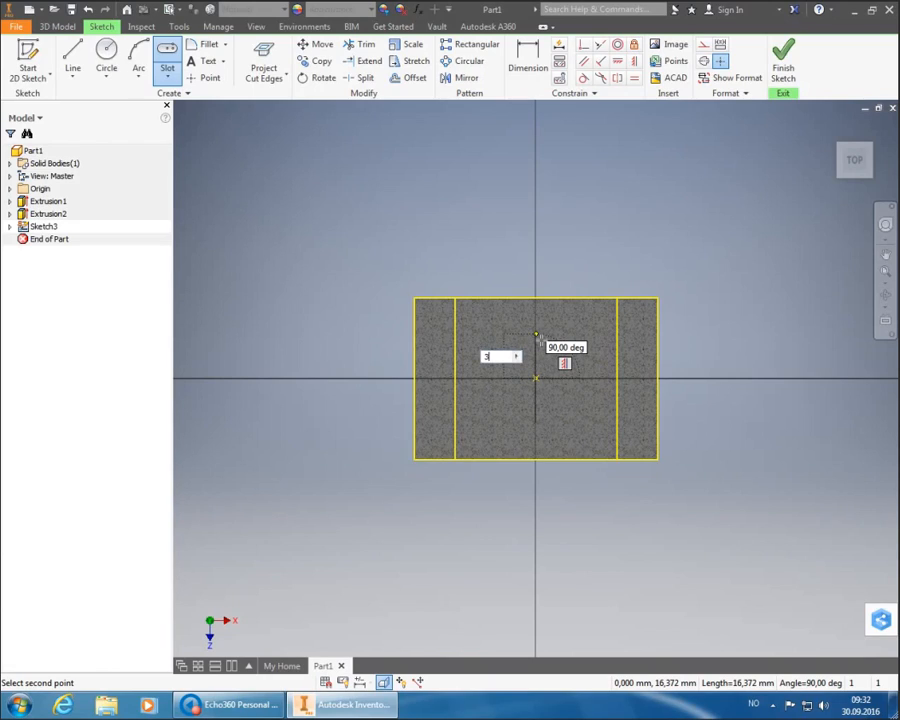
type("0/2")
key("Tab")
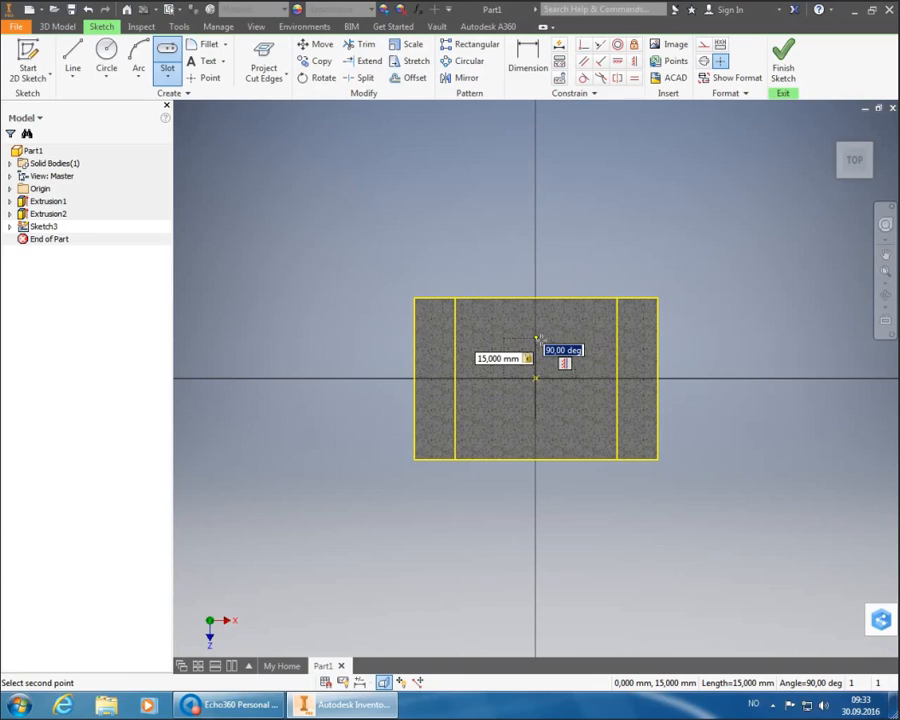
left_click(537, 339)
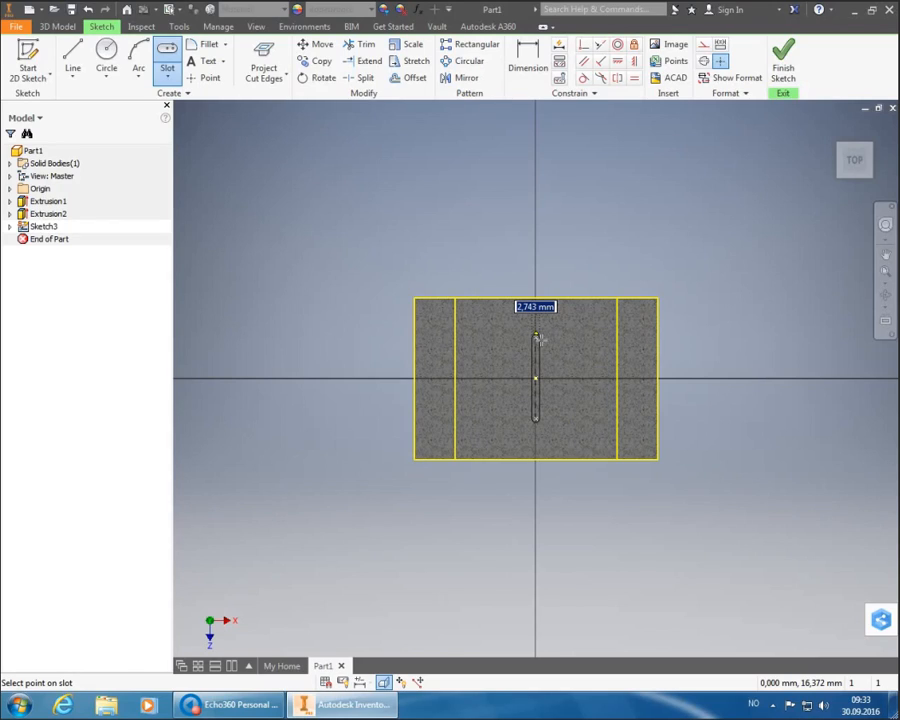
type("1")
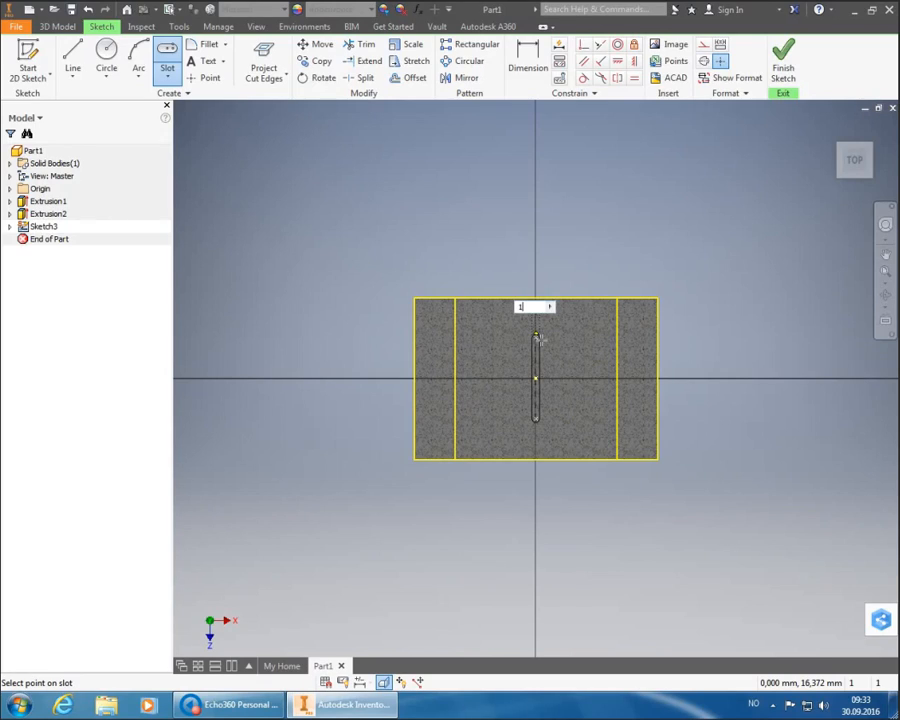
type("0")
key("Return")
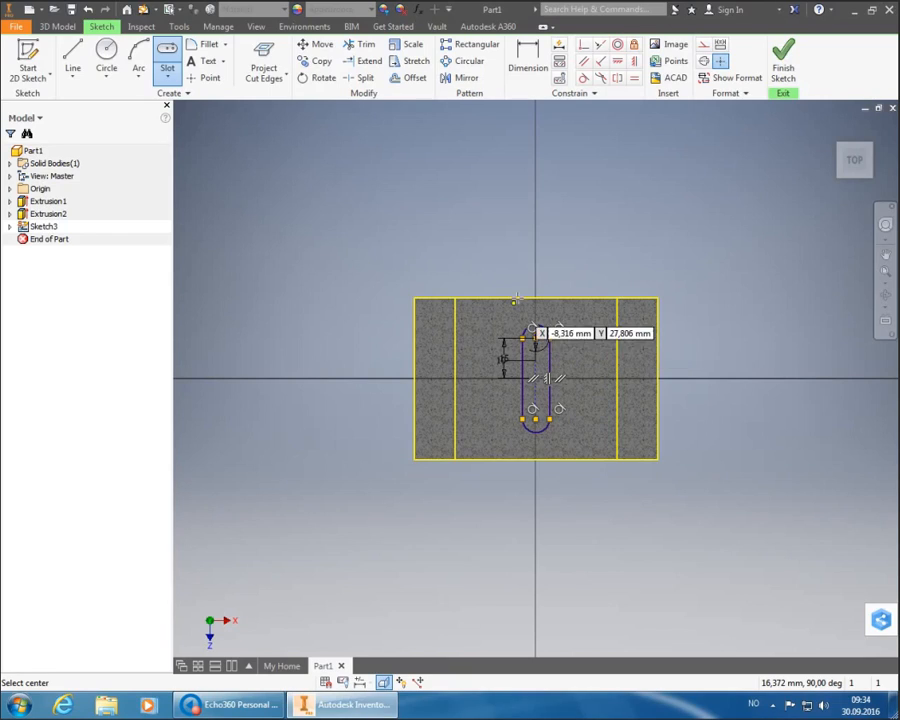
right_click(414, 192)
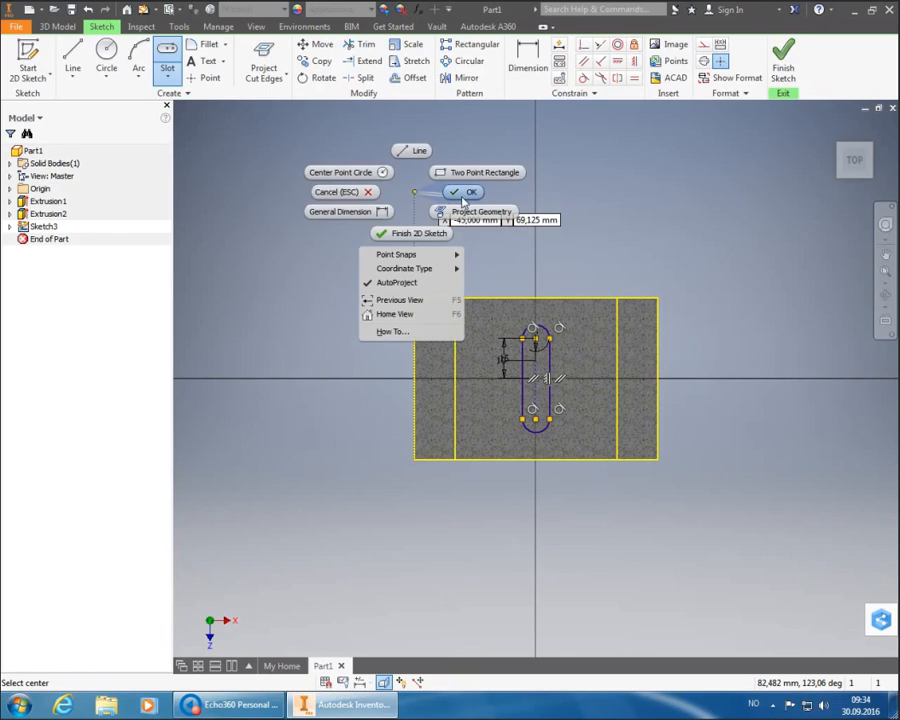
- End the slot tool and draw a 10 mm circle on the floor left of the slot
left_click(463, 193)
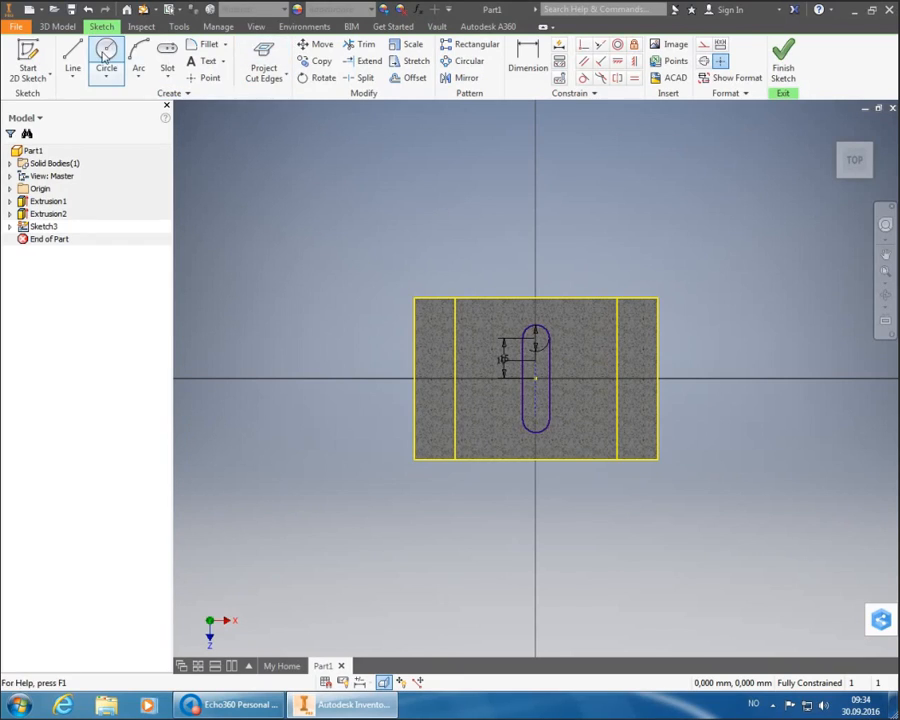
left_click(106, 55)
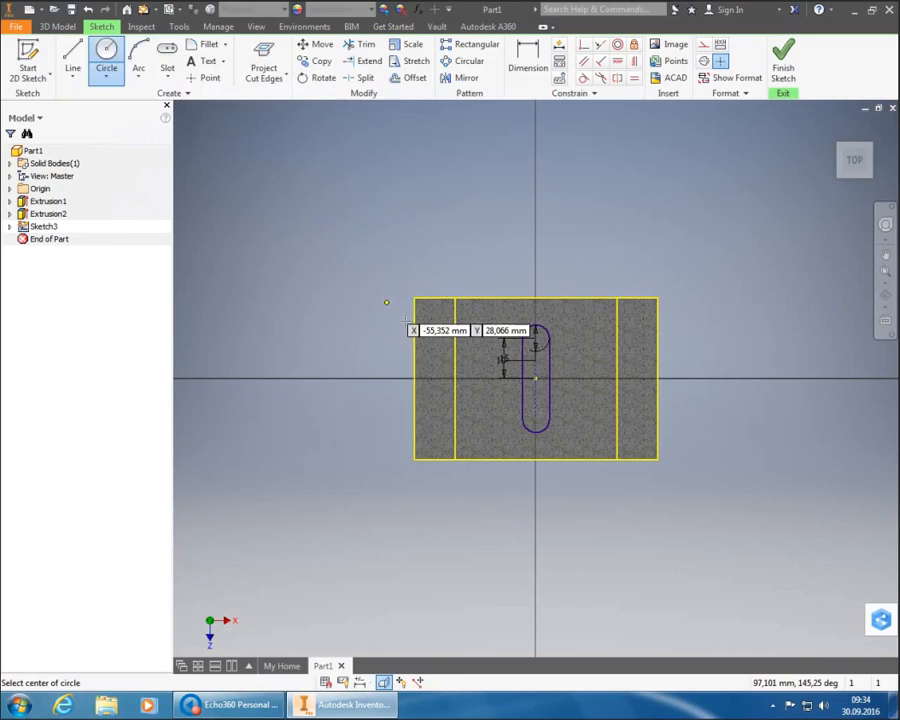
left_click(479, 373)
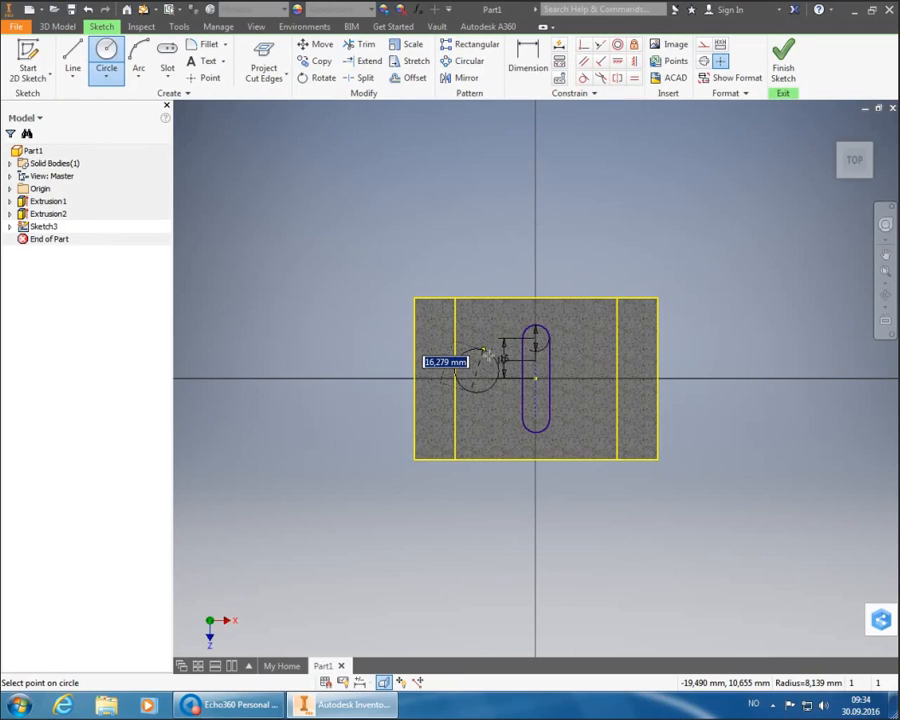
type("10")
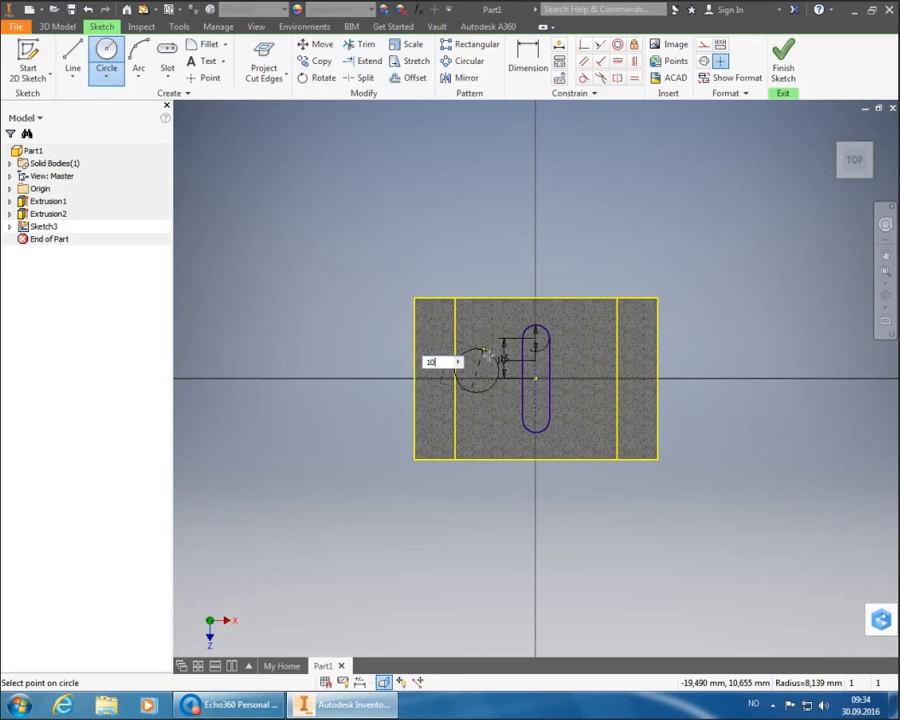
key("Return")
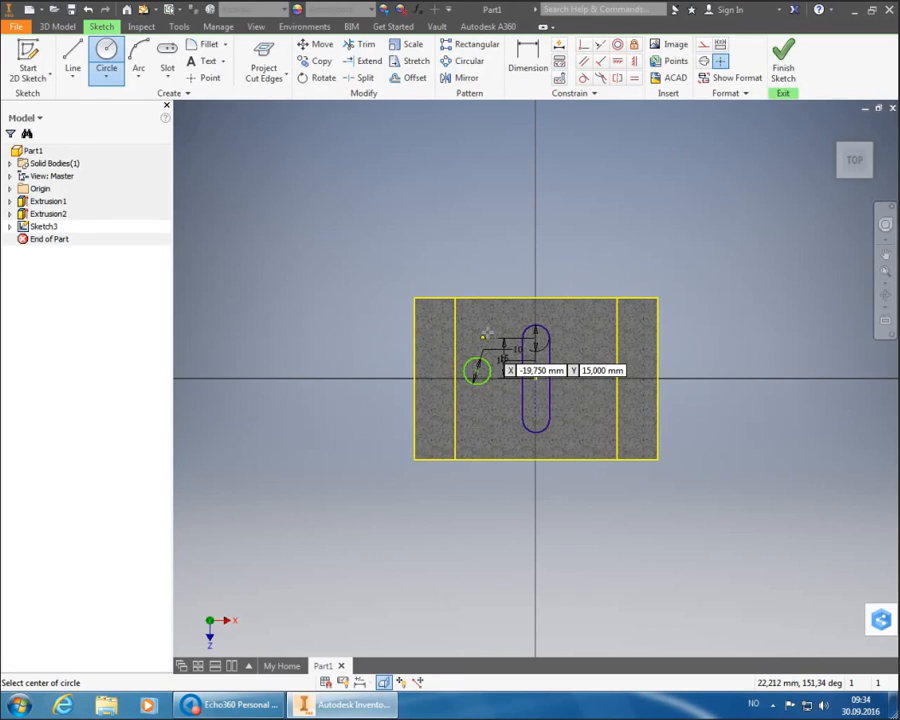
right_click(469, 248)
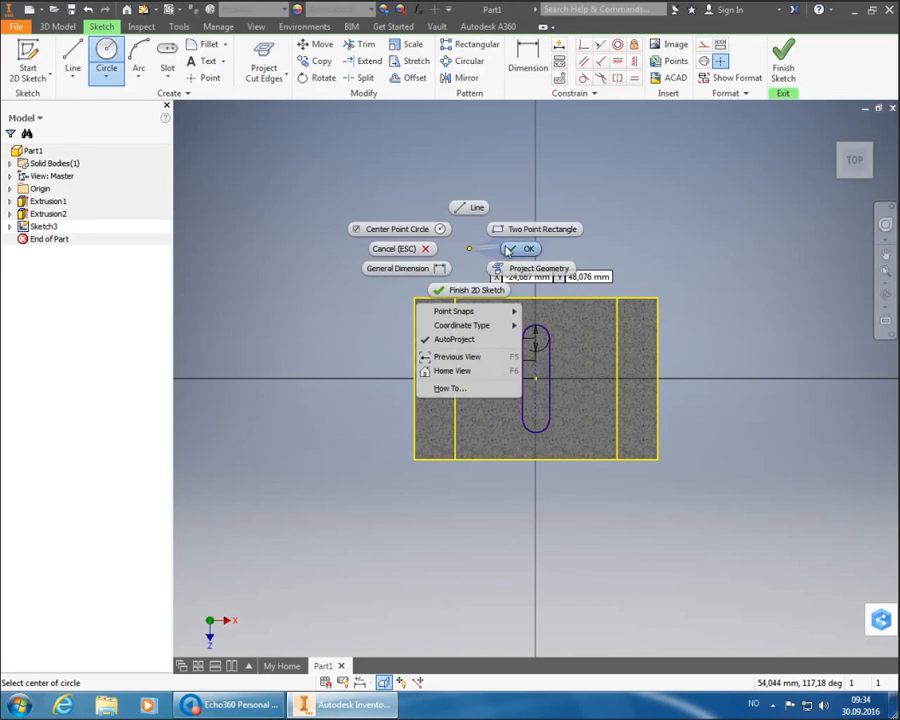
left_click(507, 250)
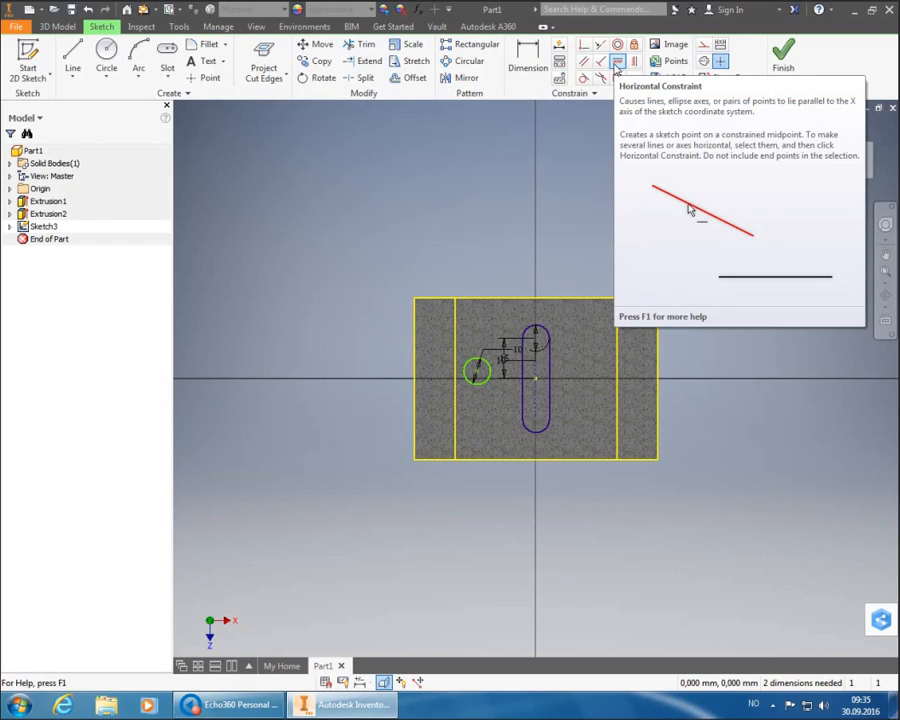
- Apply a Horizontal constraint between the circle centre and the slot centre
left_click(617, 62)
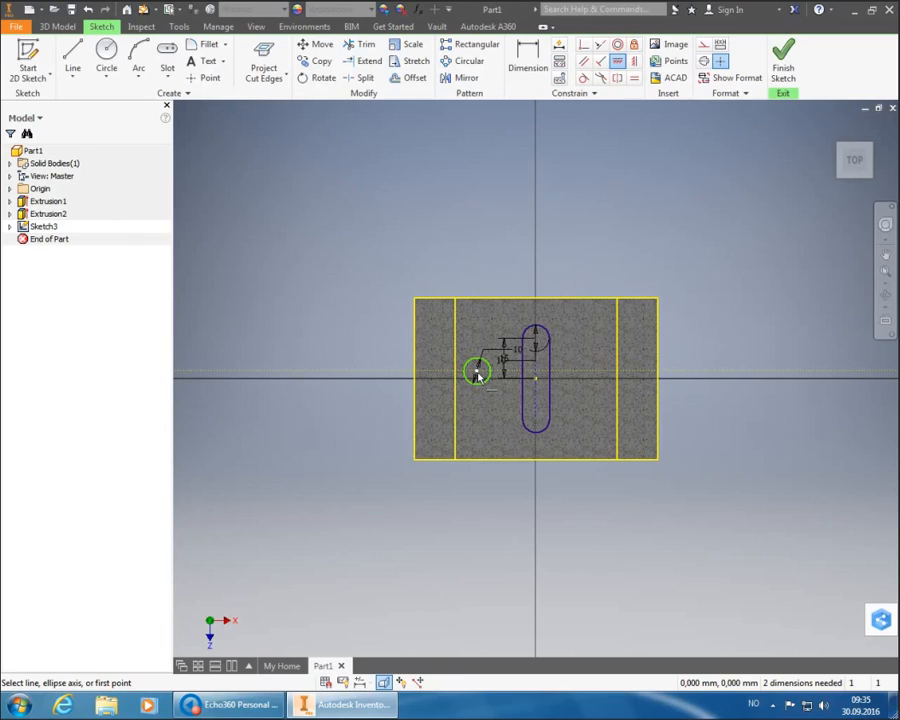
left_click(477, 374)
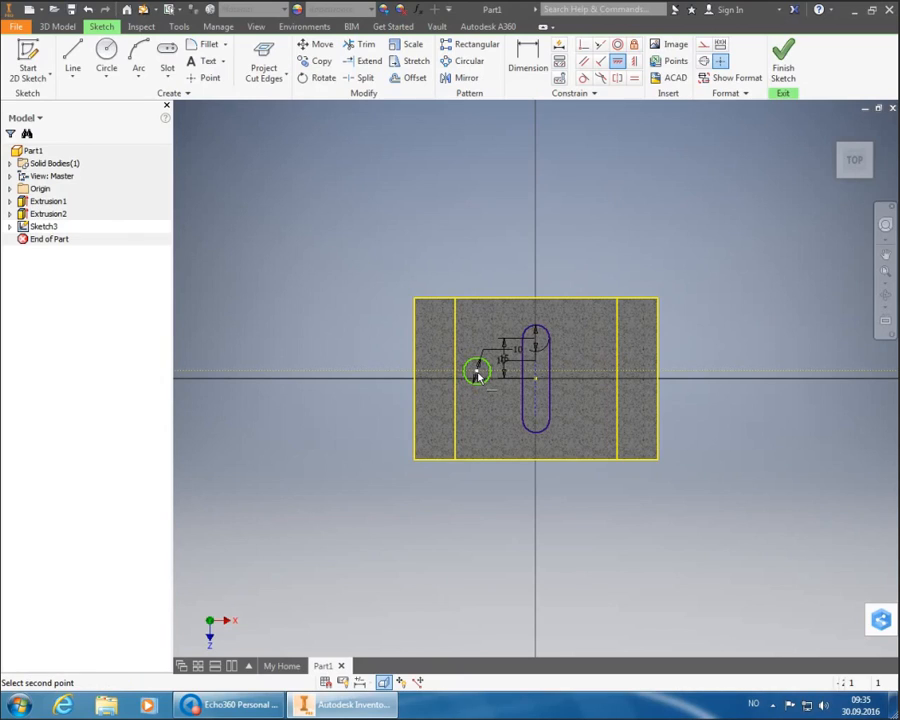
left_click(535, 378)
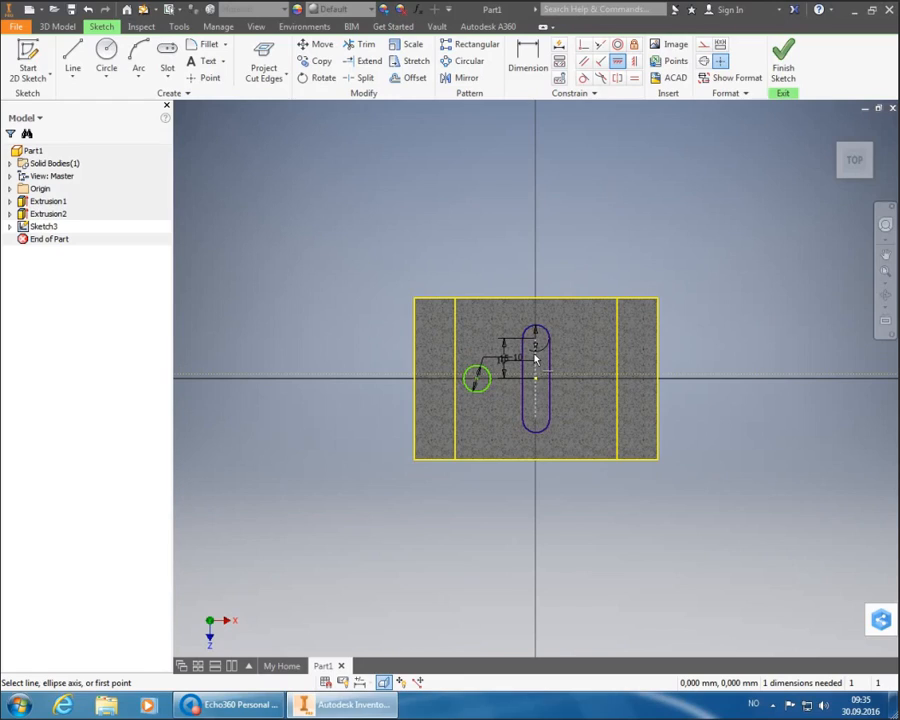
right_click(546, 229)
left_click(602, 227)
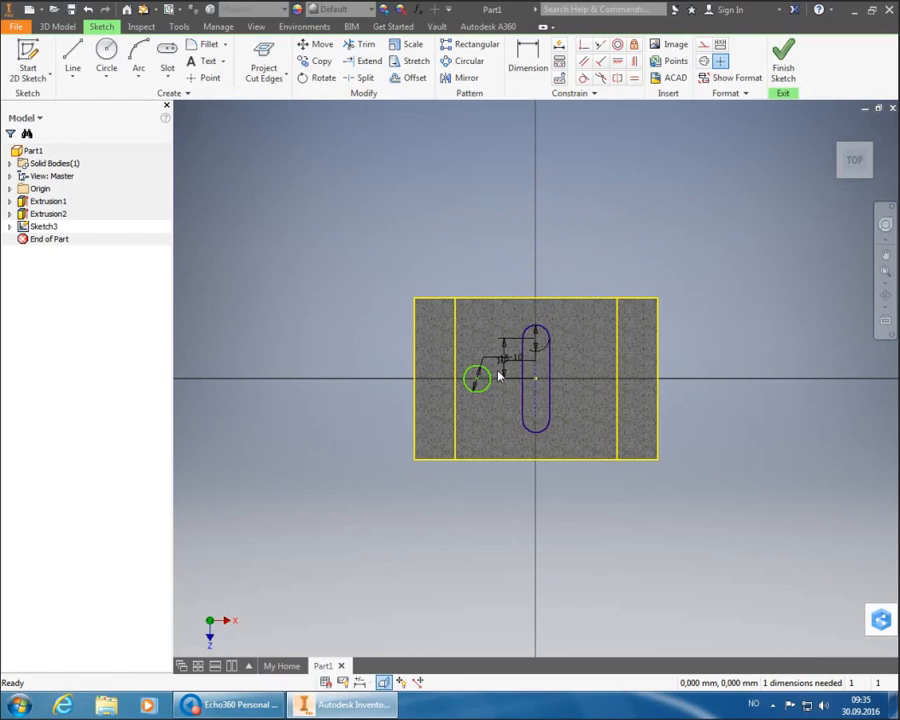
- Start dimensioning the circle's position from the left edge
mouse_move(503, 407)
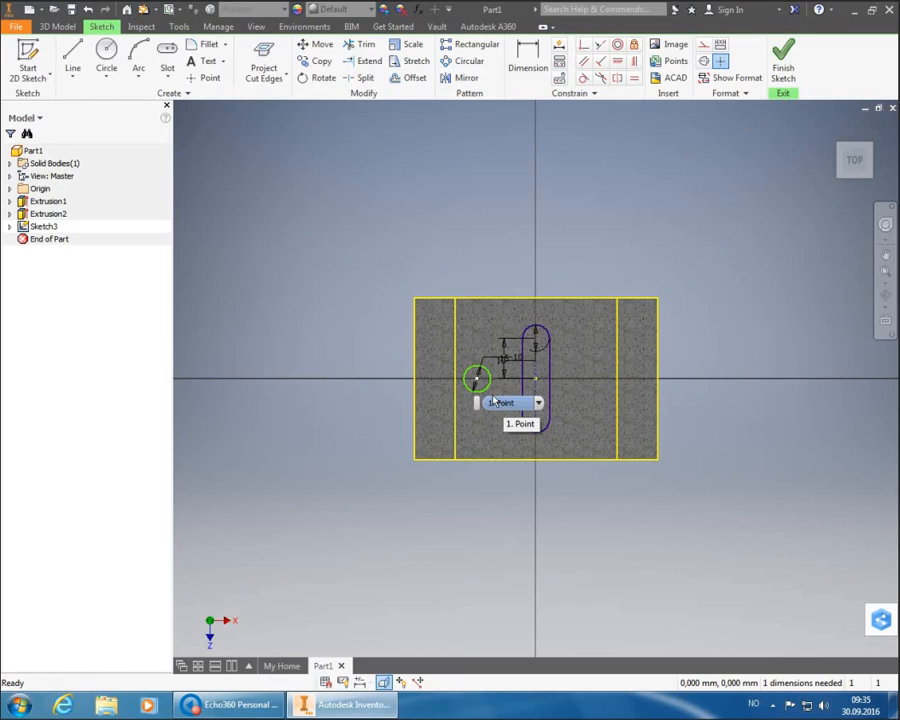
left_click_drag(477, 378, 484, 430)
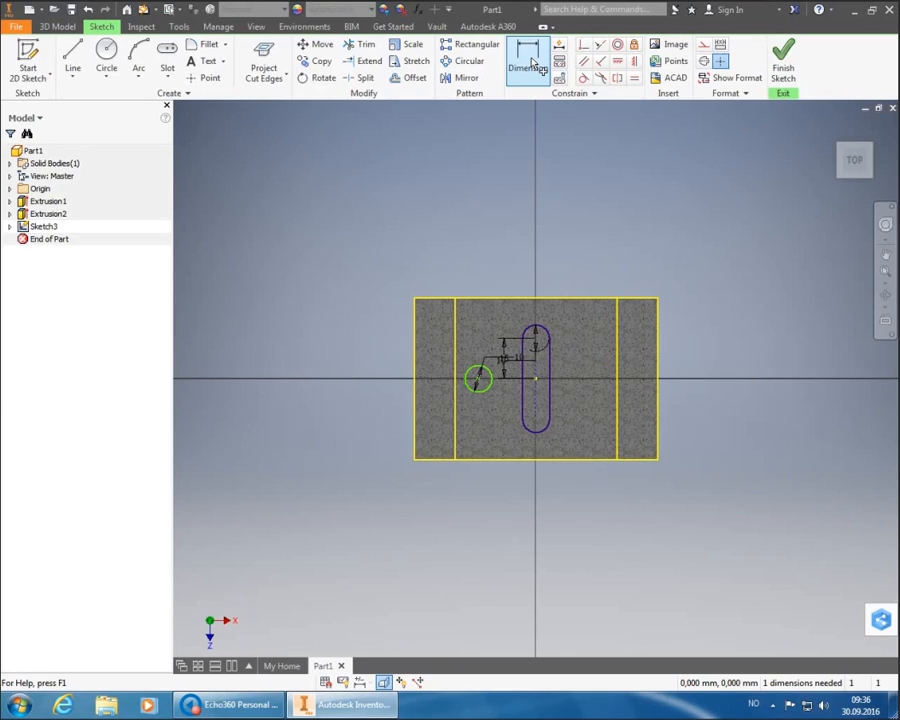
left_click(535, 65)
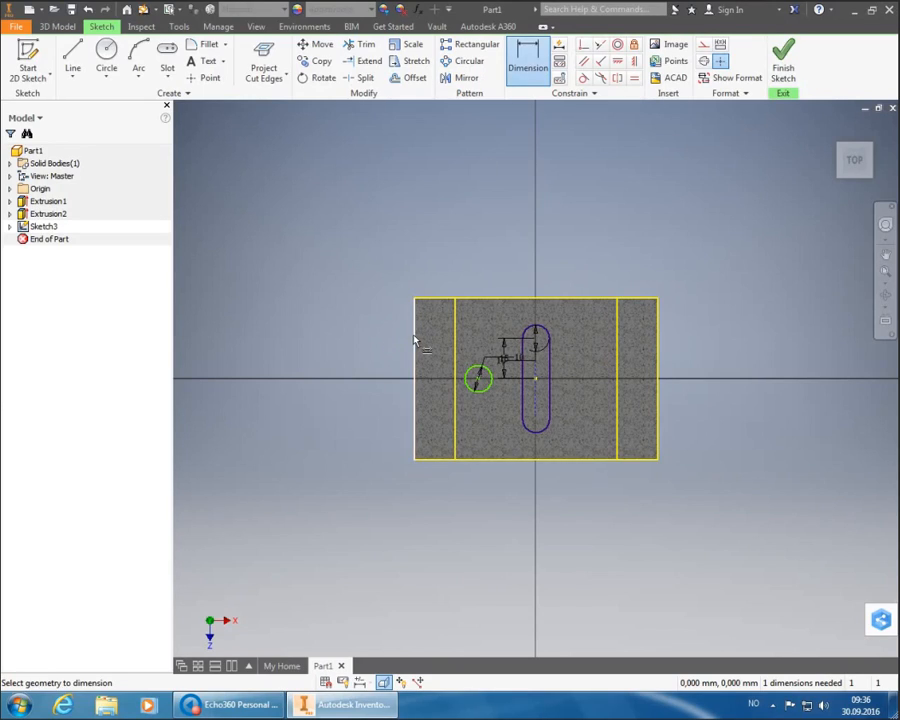
mouse_move(414, 336)
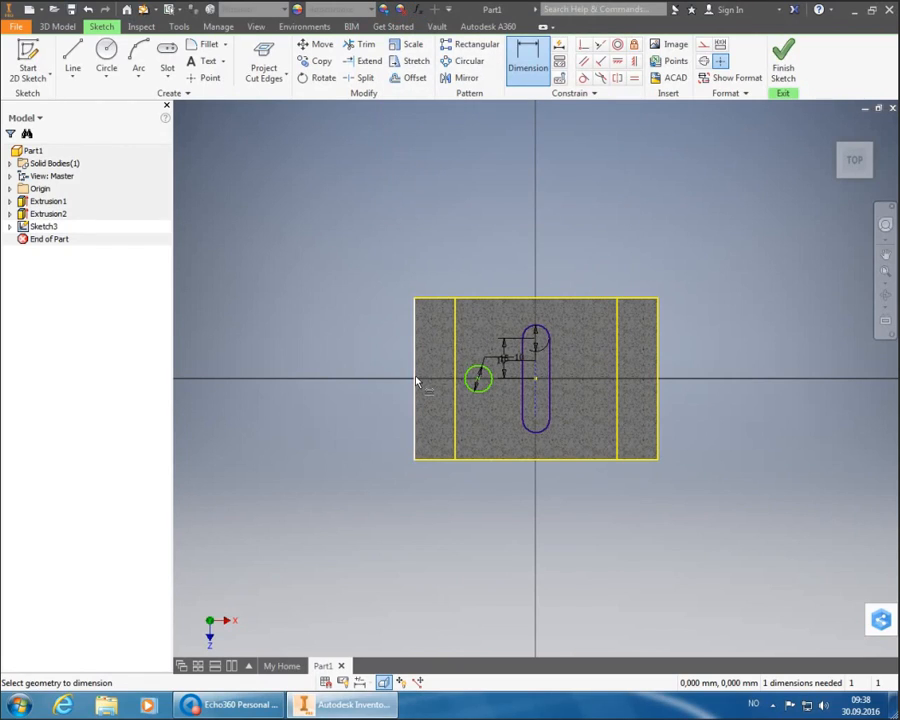
- Dimension the circle centre 25 mm from the part's left edge, then end dimensioning
mouse_move(438, 403)
left_click(416, 365)
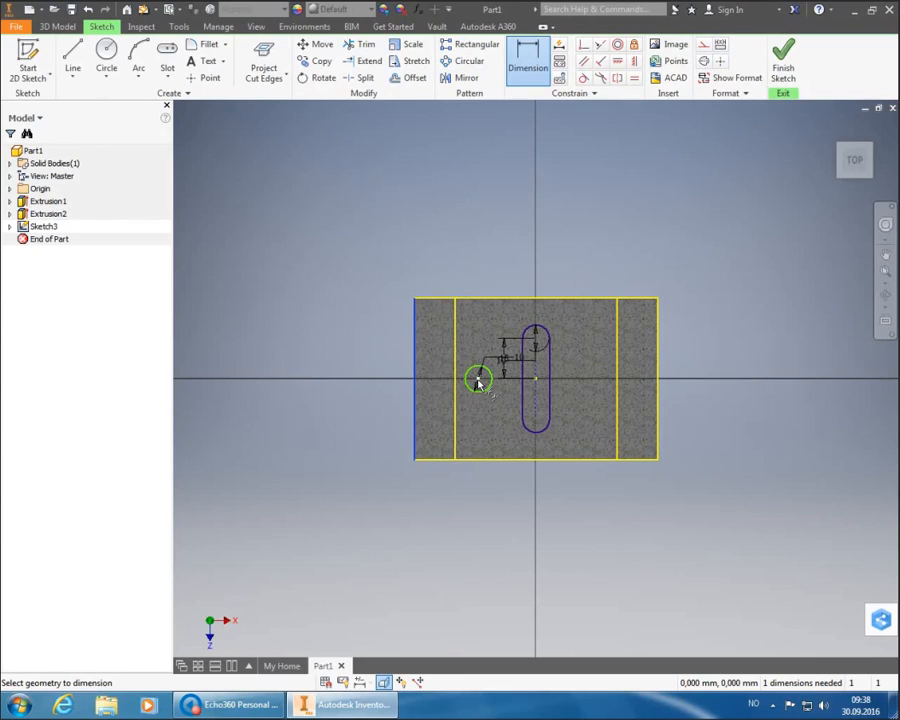
left_click(478, 380)
left_click(462, 504)
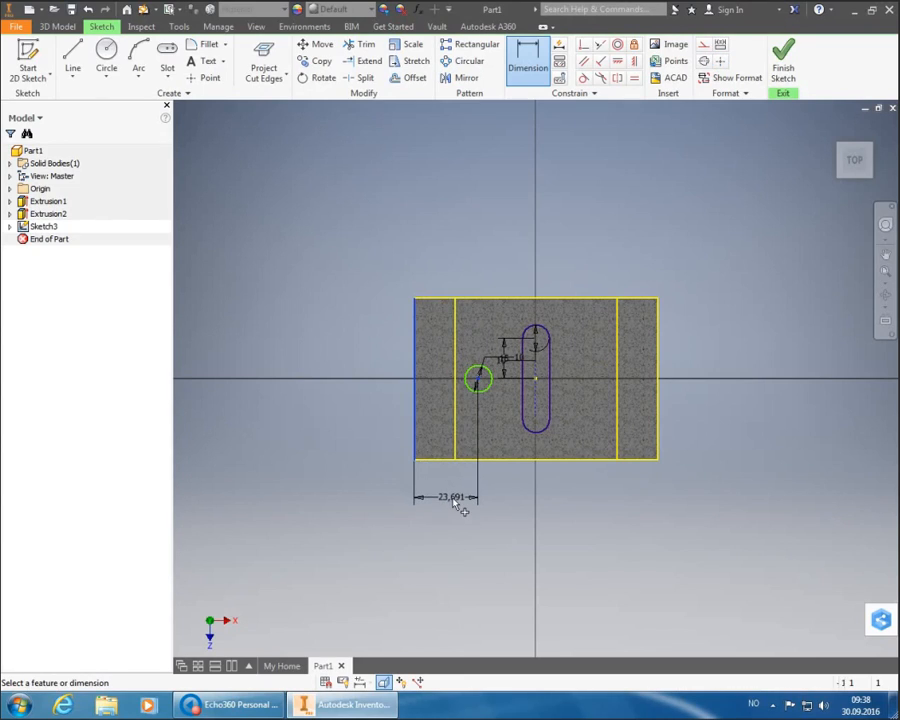
type("25")
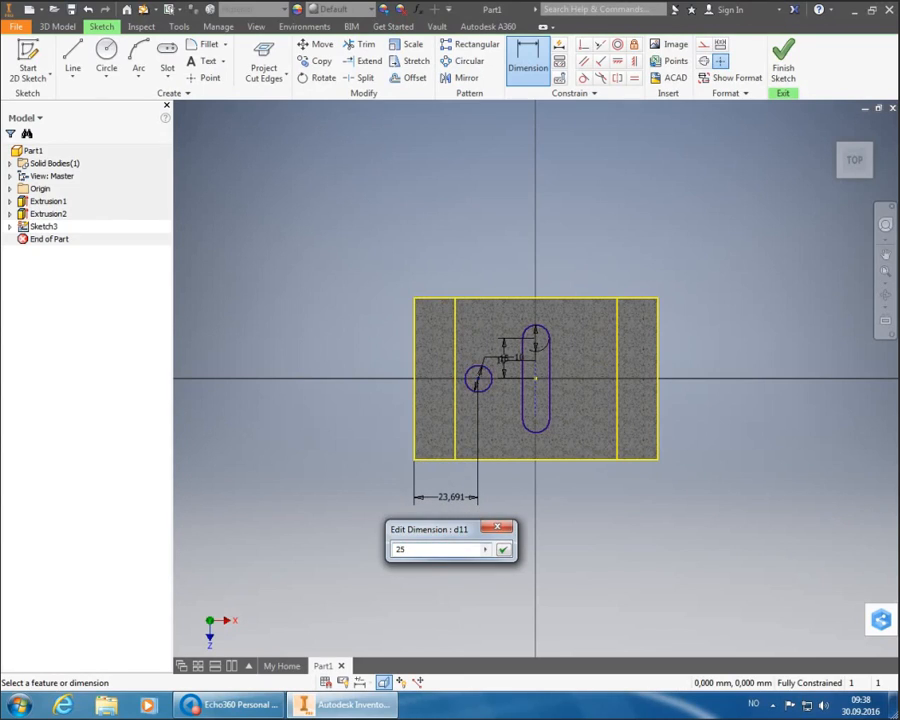
key("Return")
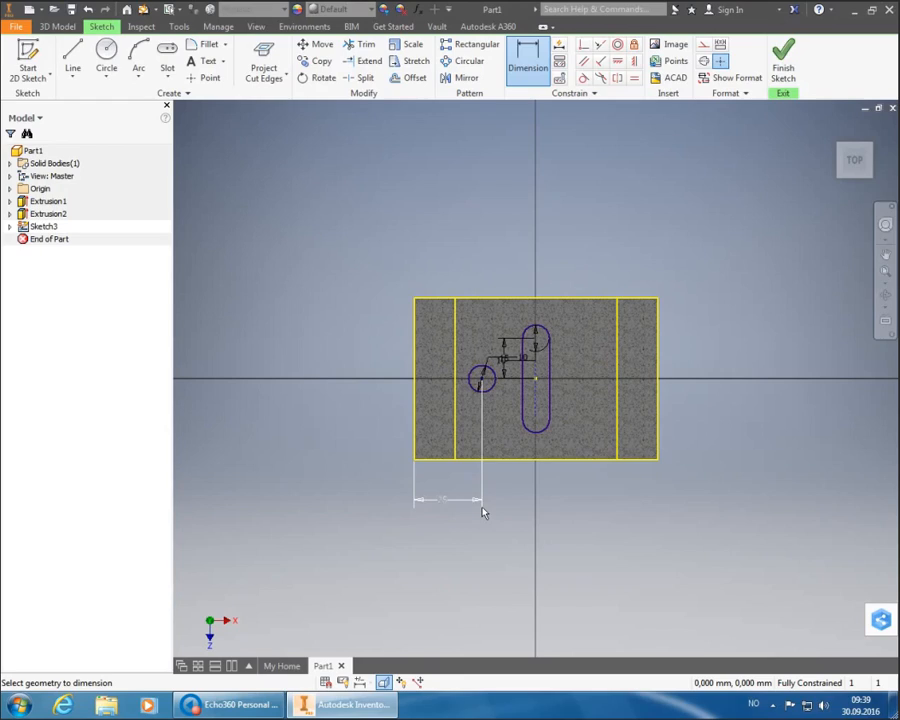
right_click(729, 302)
left_click(767, 293)
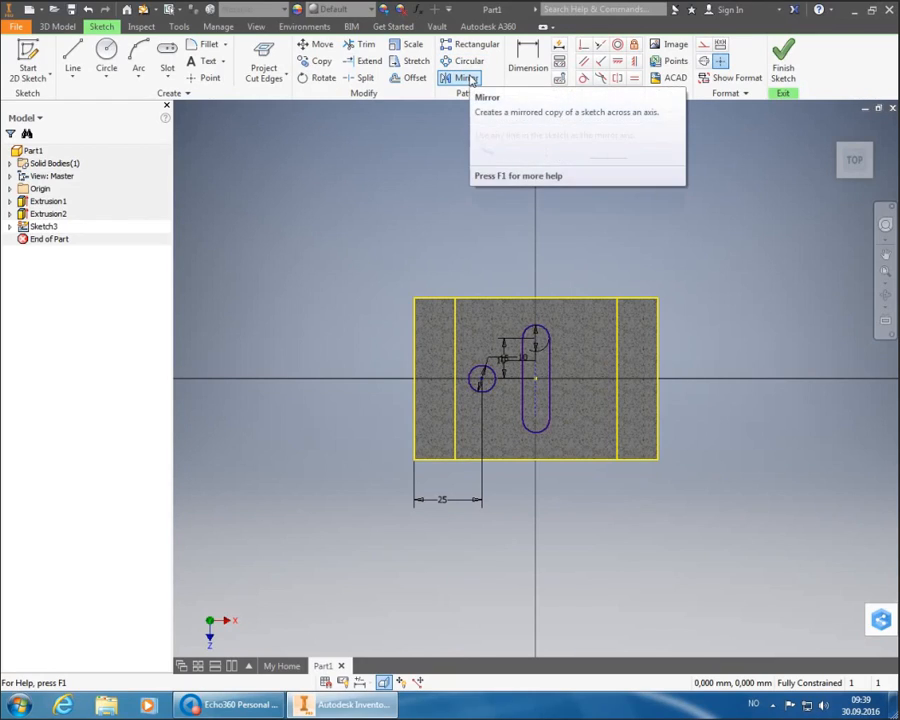
- Mirror the 10 mm circle across the slot's centre line to create a matching right-hand circle
left_click(470, 80)
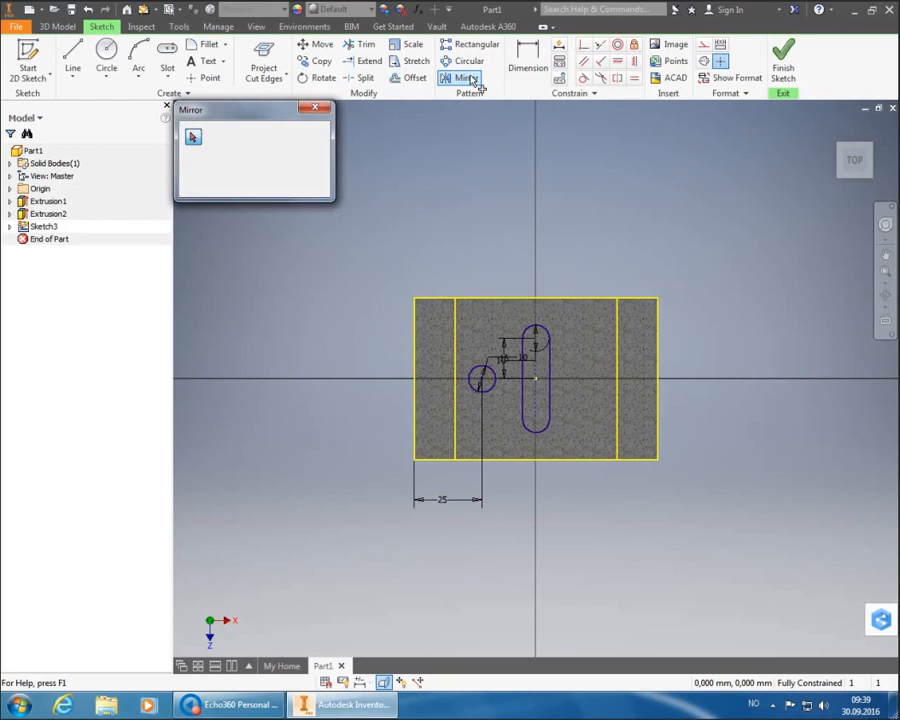
left_click(474, 370)
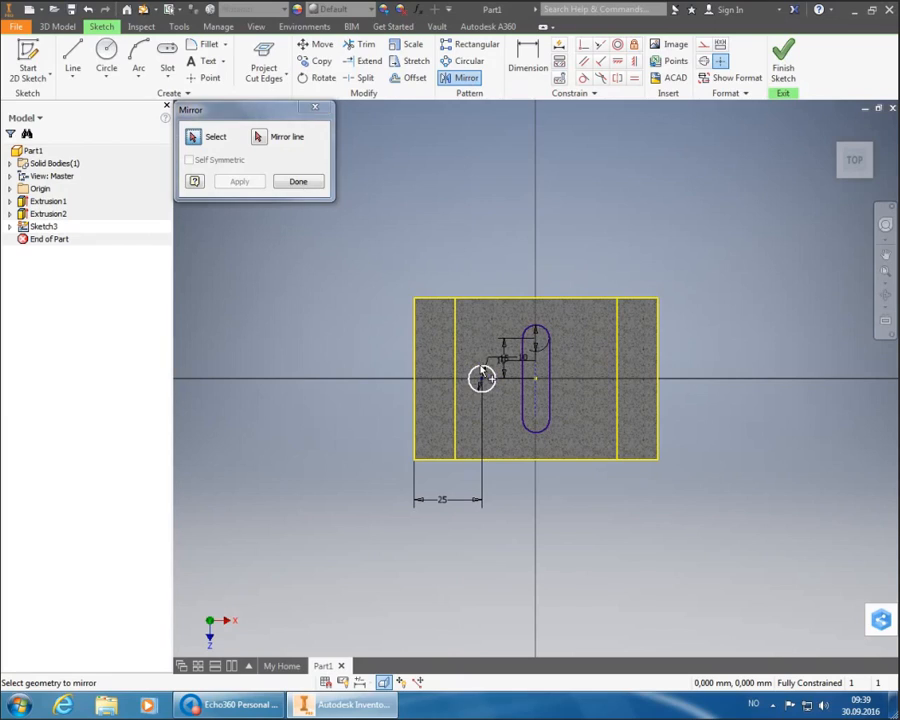
left_click(259, 138)
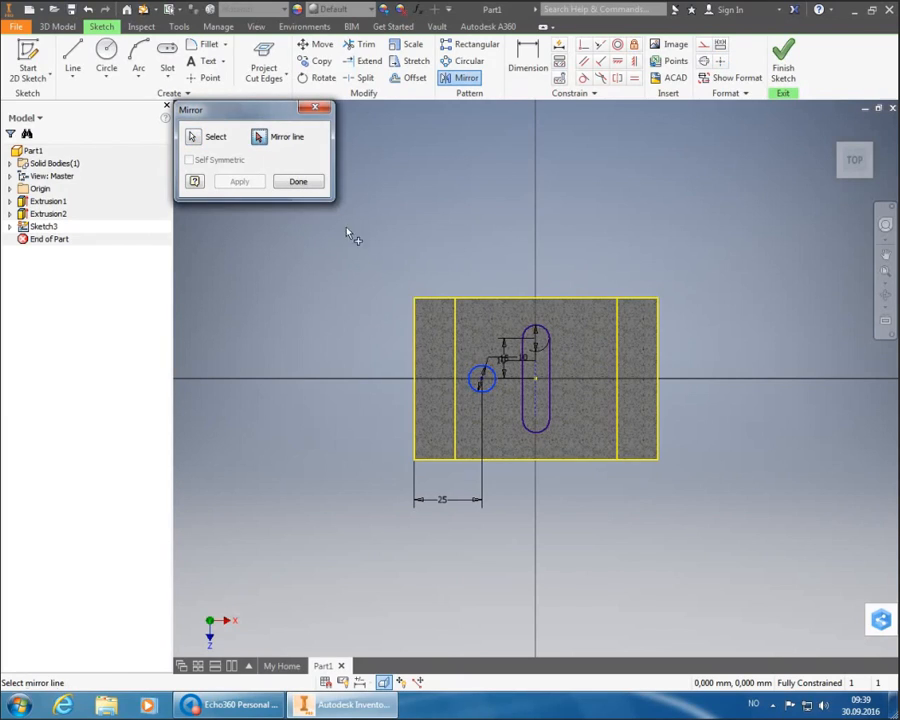
left_click(535, 376)
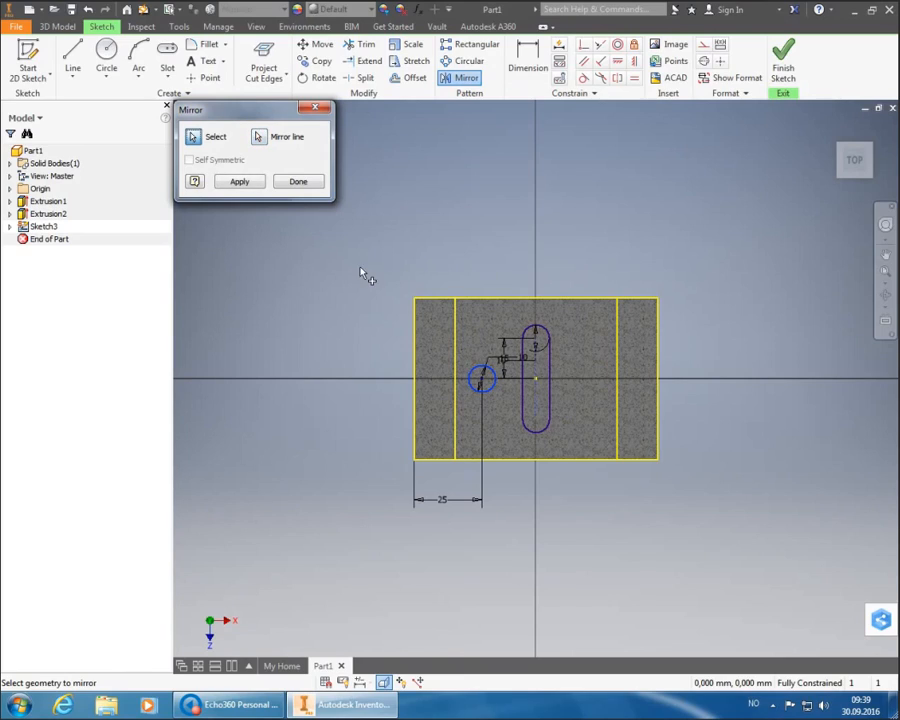
left_click(244, 184)
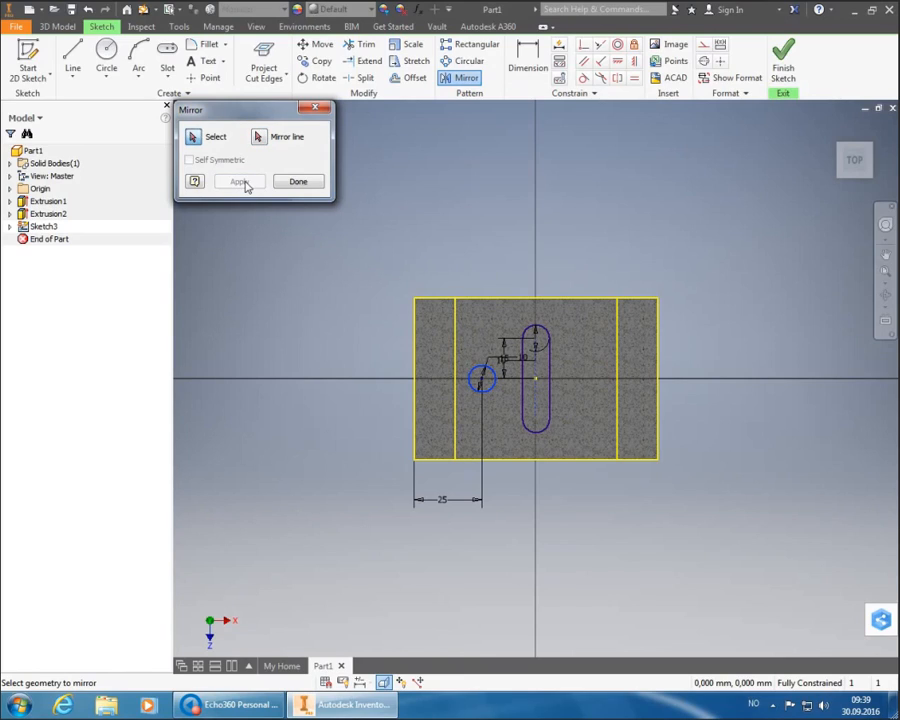
left_click(297, 182)
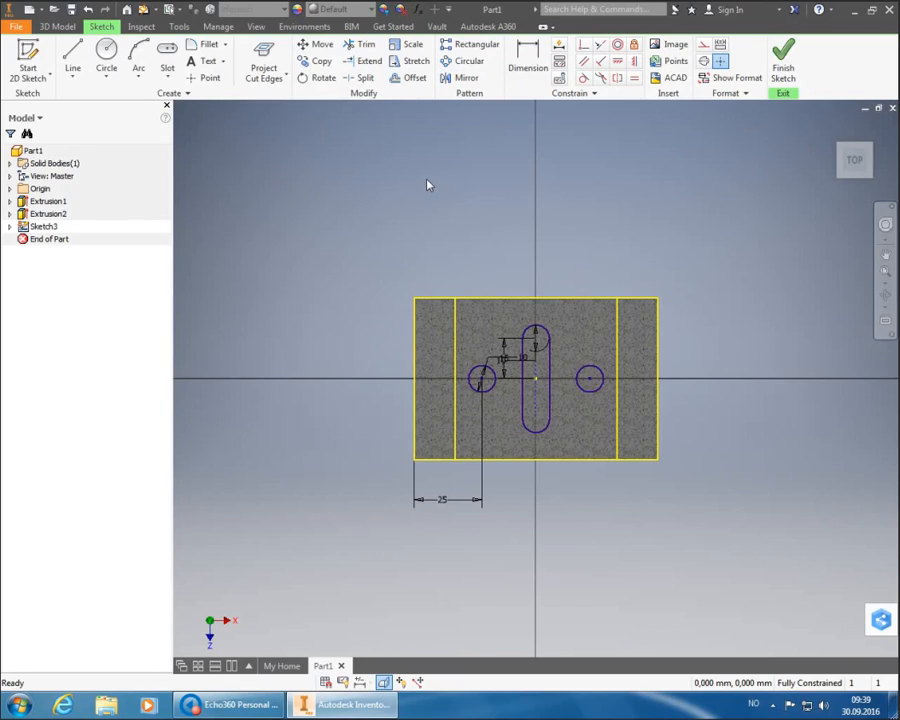
- Finish Sketch3, tilt the view down onto the plate, and launch Extrude
left_click(781, 70)
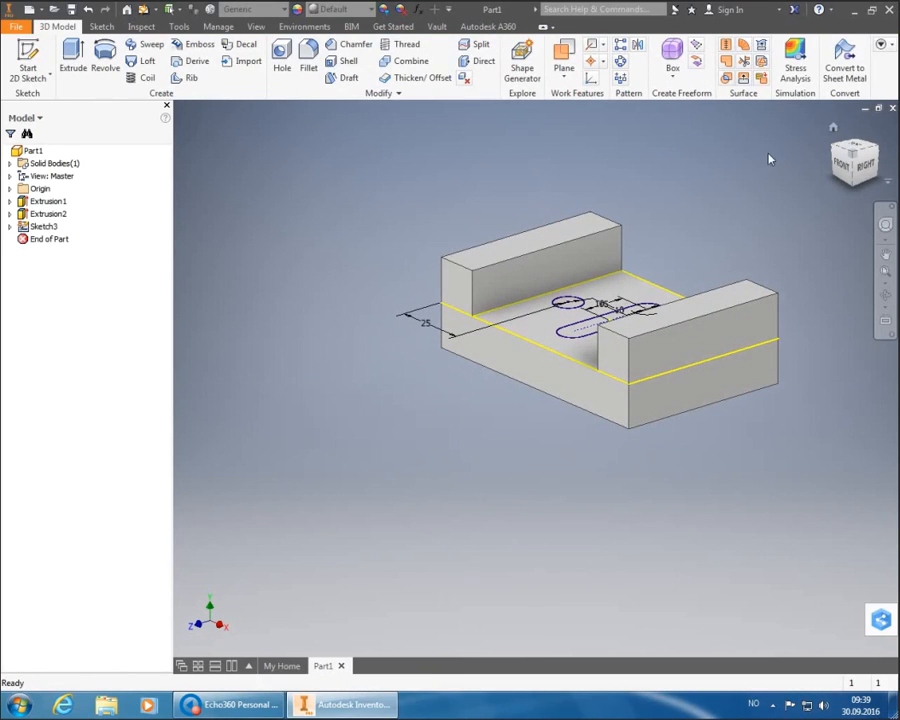
mouse_move(843, 152)
left_mouse_down()
mouse_move(840, 142)
mouse_move(833, 160)
mouse_move(851, 169)
left_mouse_up()
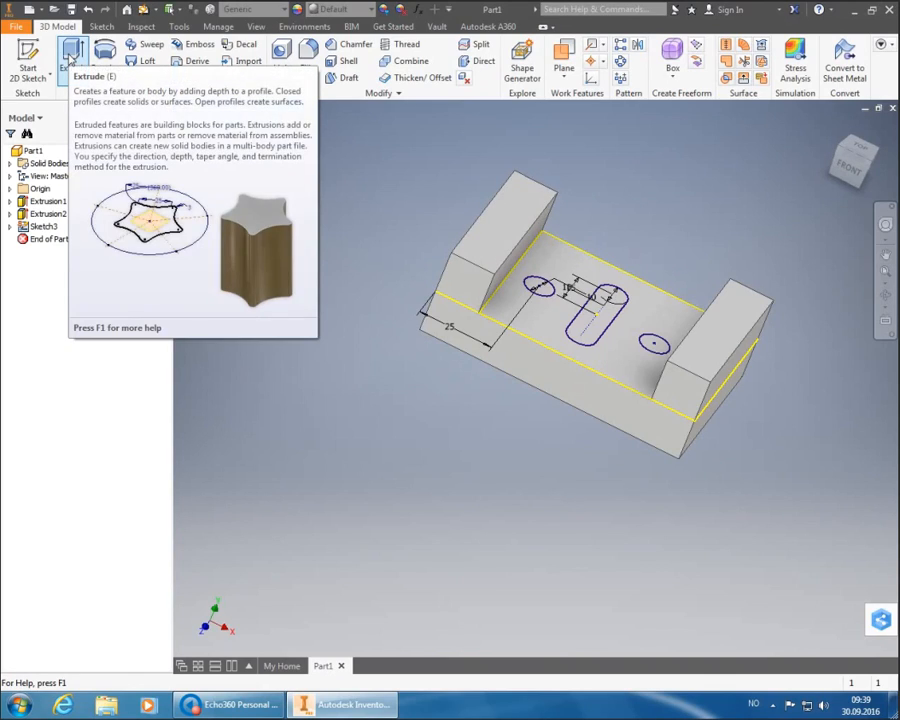
left_click(70, 58)
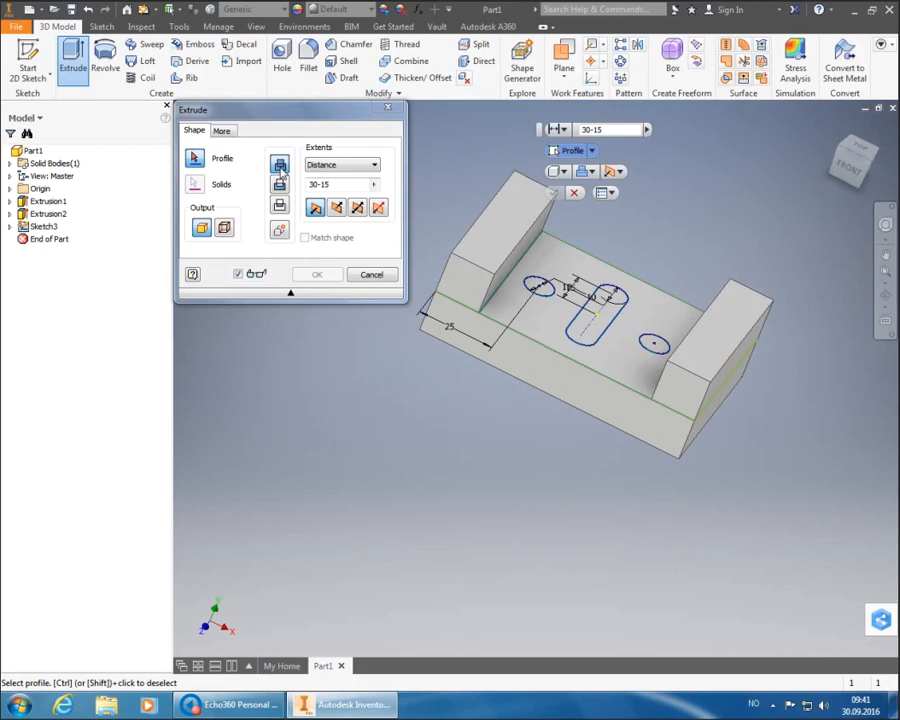
- Extrude-cut both circles and the slot through the plate with extent All
left_click(280, 185)
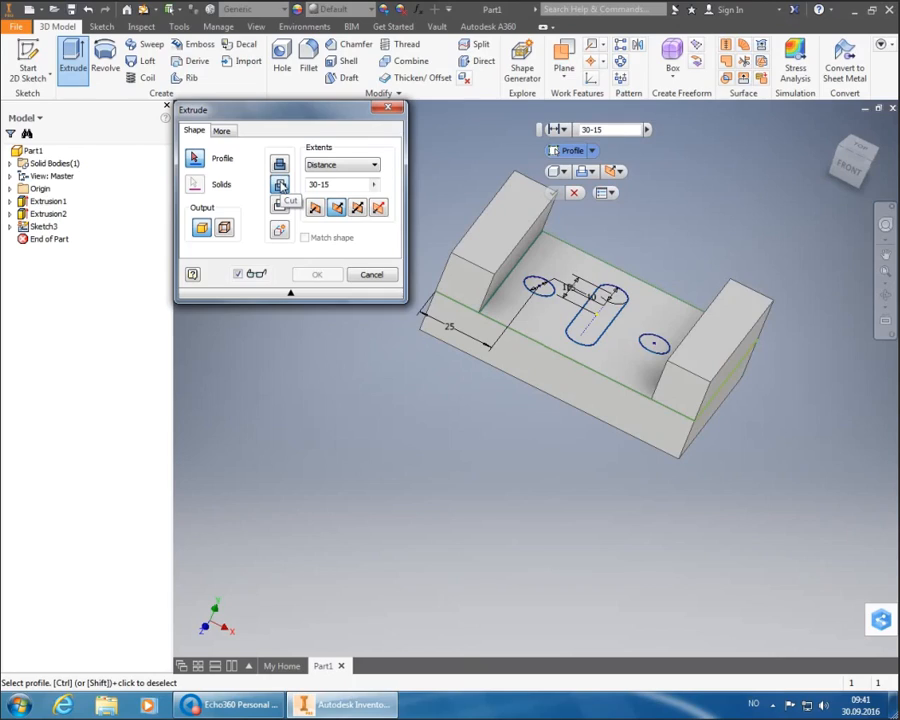
left_click(545, 291)
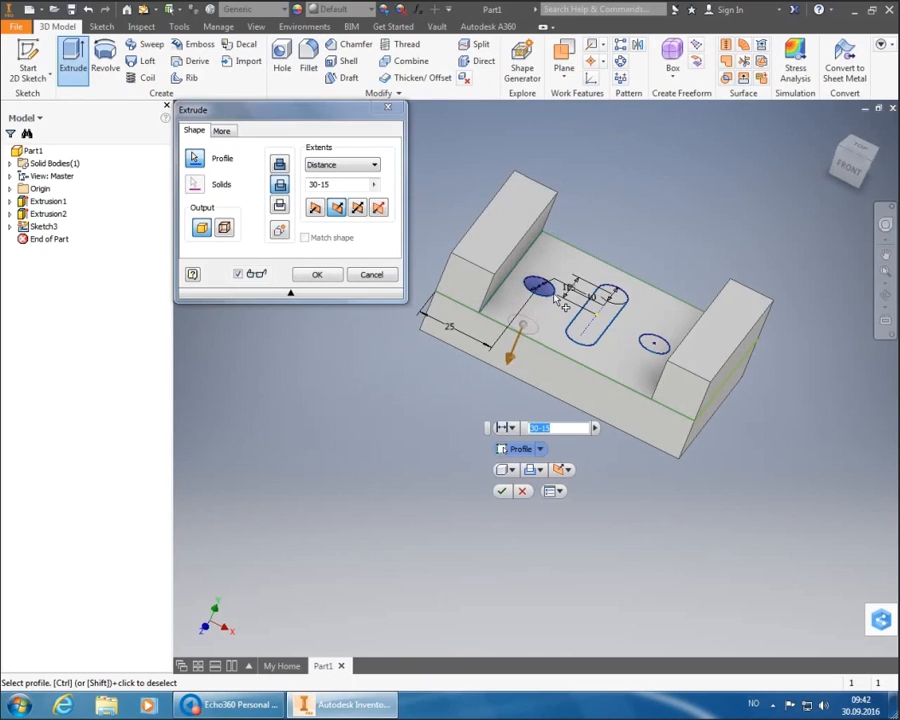
left_click(600, 326)
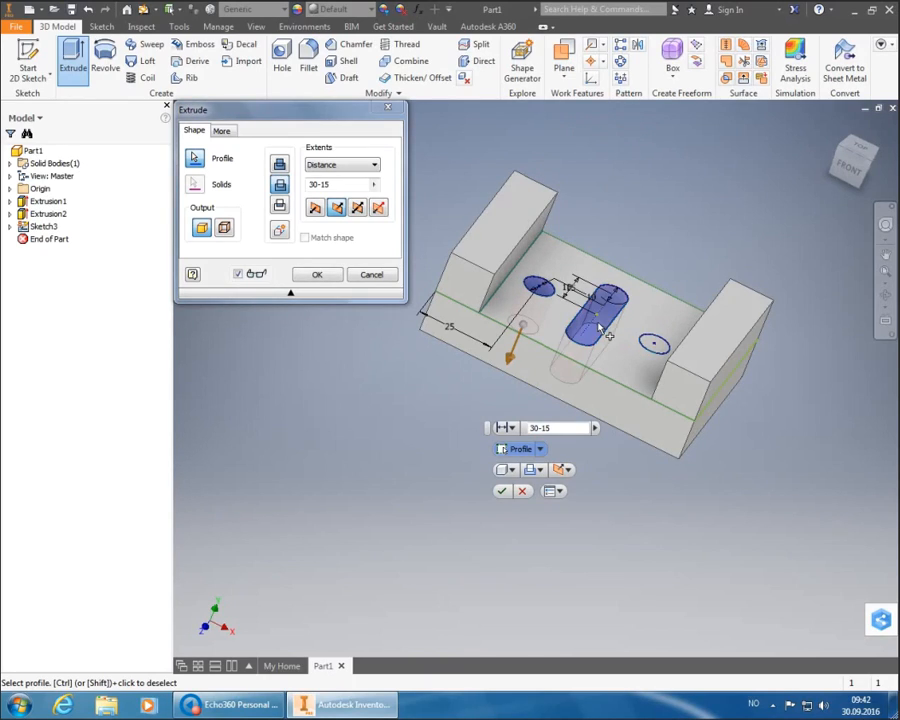
left_click(653, 347)
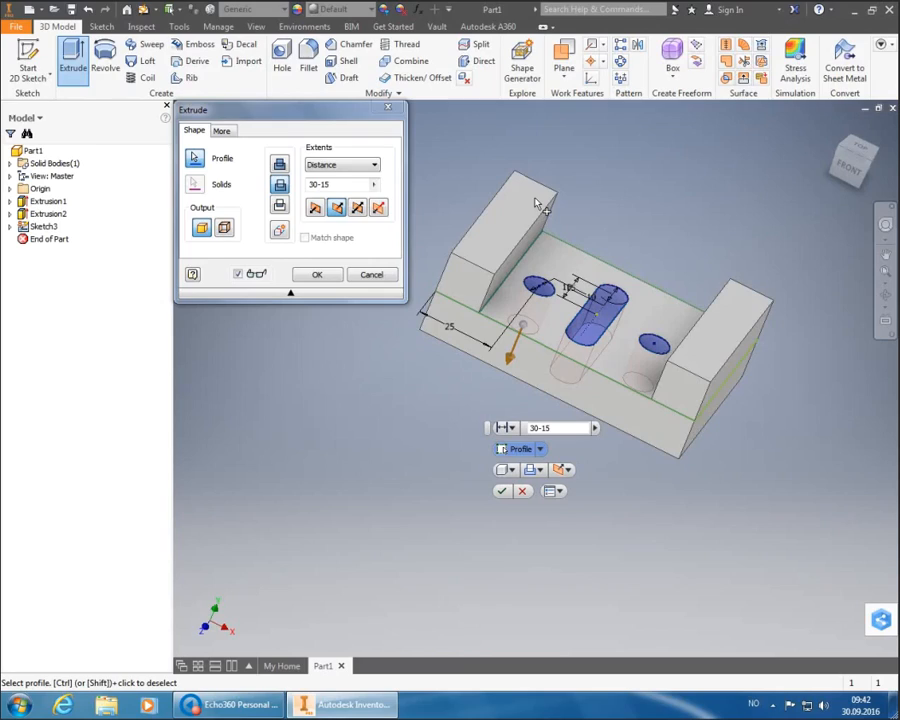
left_click(372, 165)
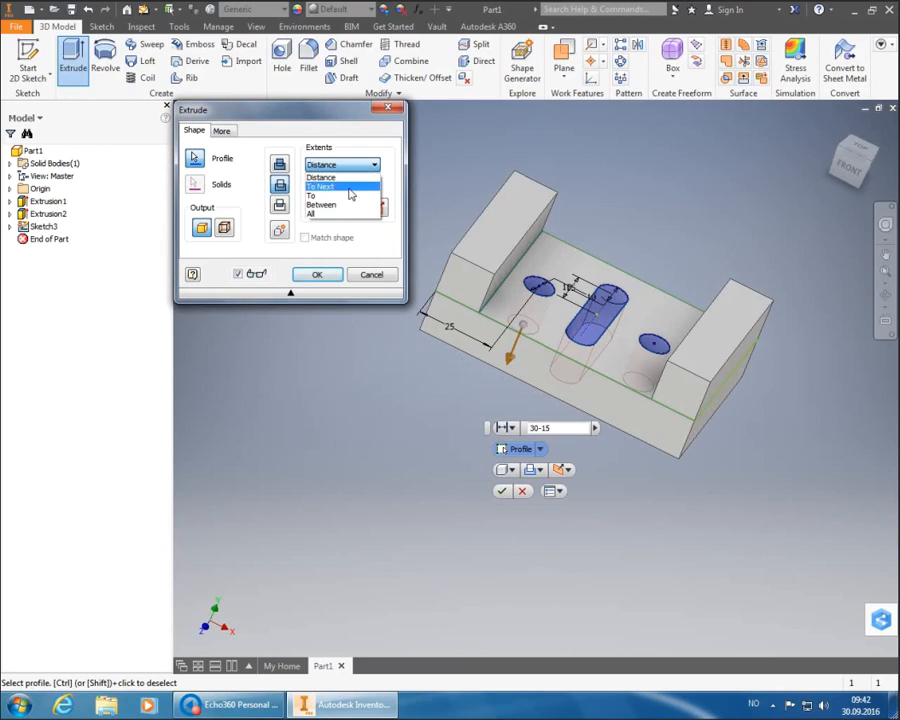
left_click(349, 215)
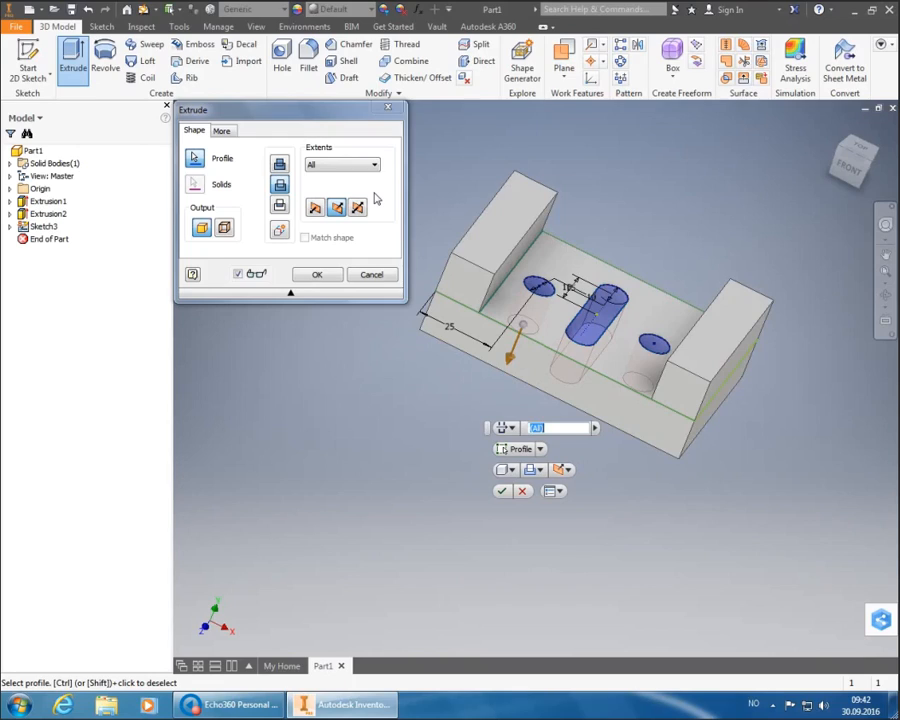
left_click(312, 275)
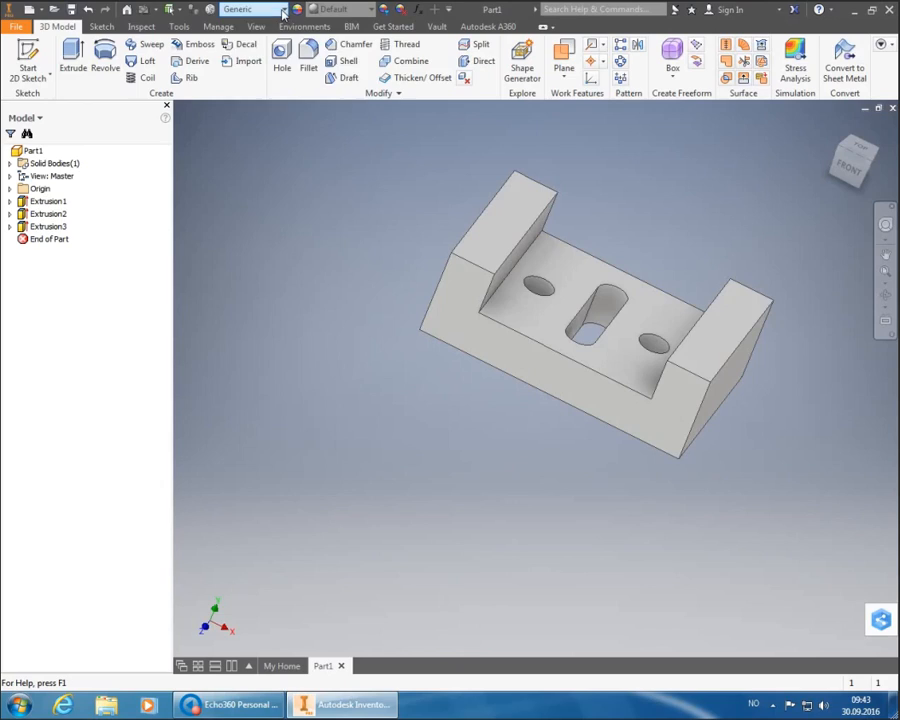
- Assign Stainless Steel as the part material and bring up Save As
left_click(284, 10)
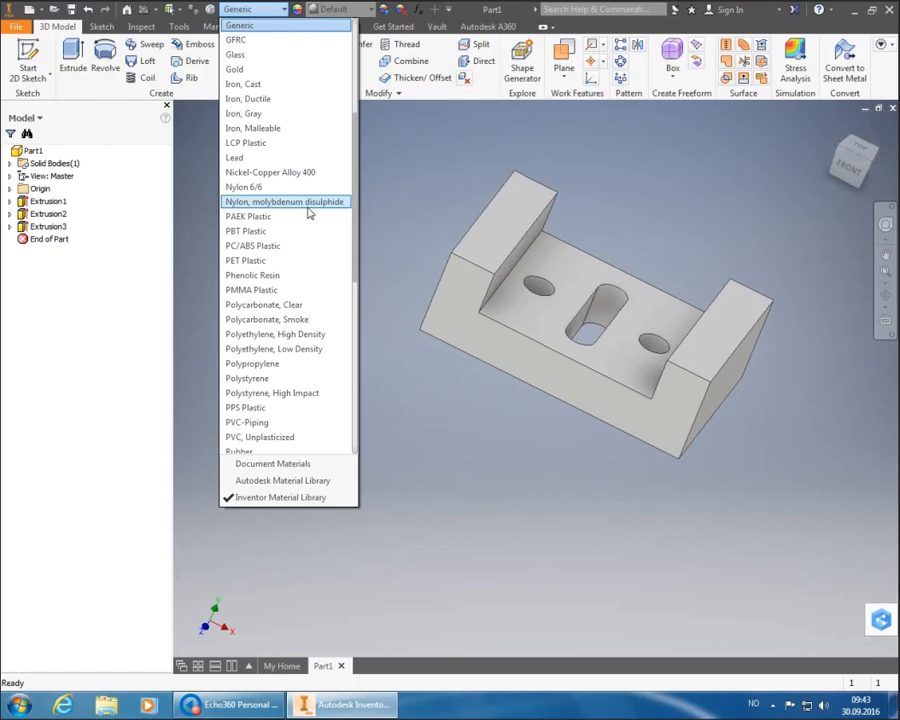
scroll(312, 250, "down", 5)
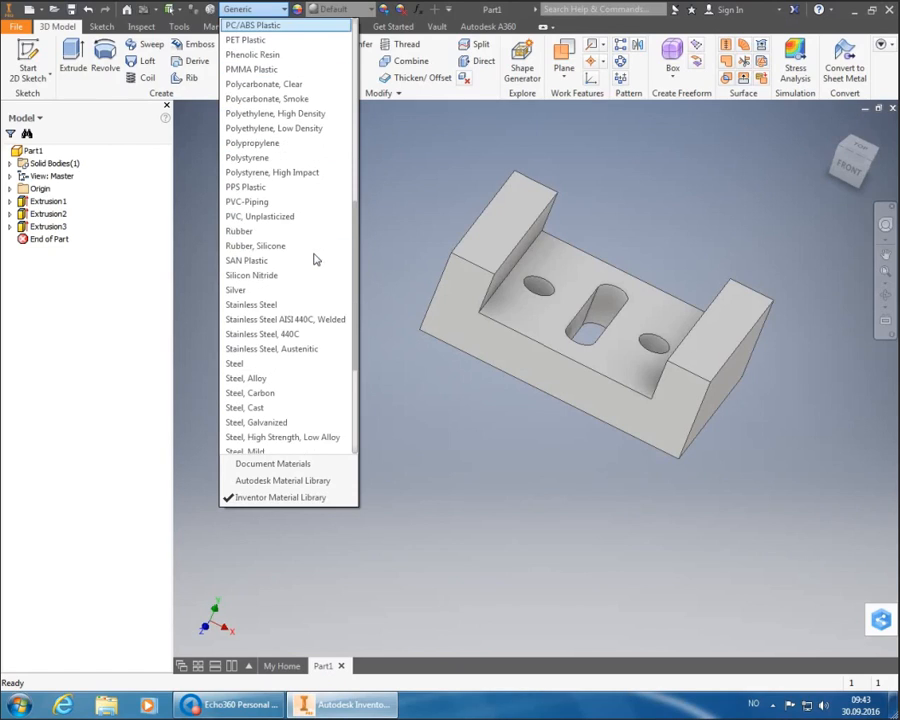
scroll(313, 258, "down", 1)
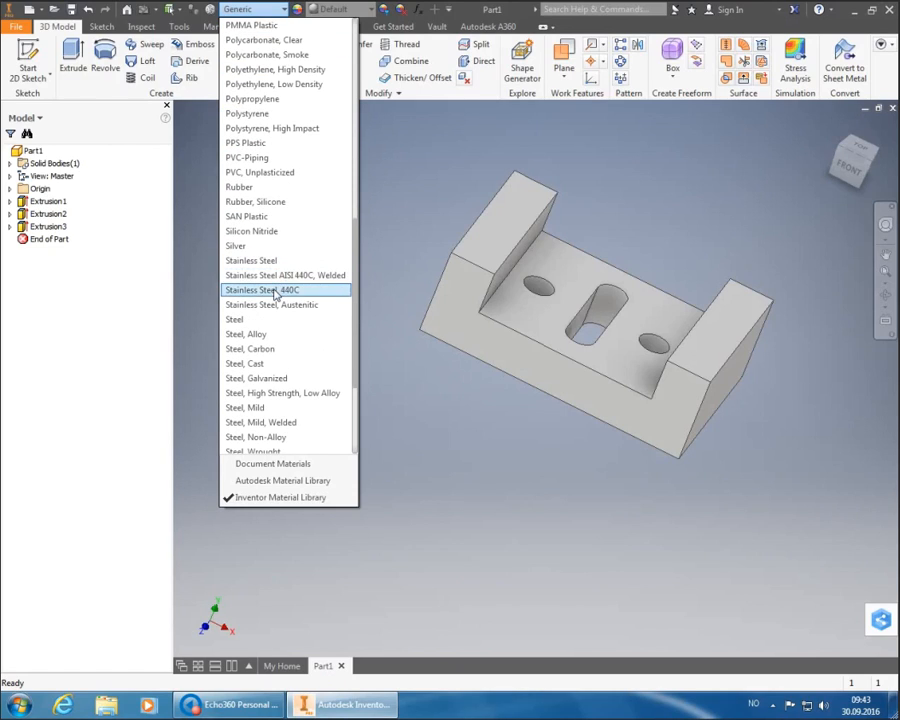
left_click(275, 305)
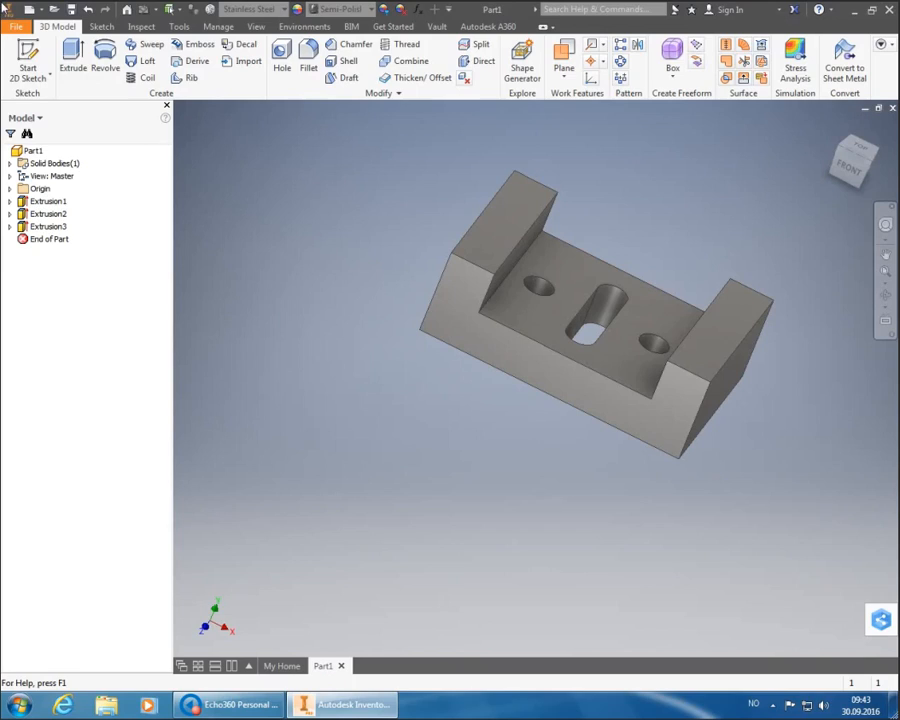
left_click(72, 9)
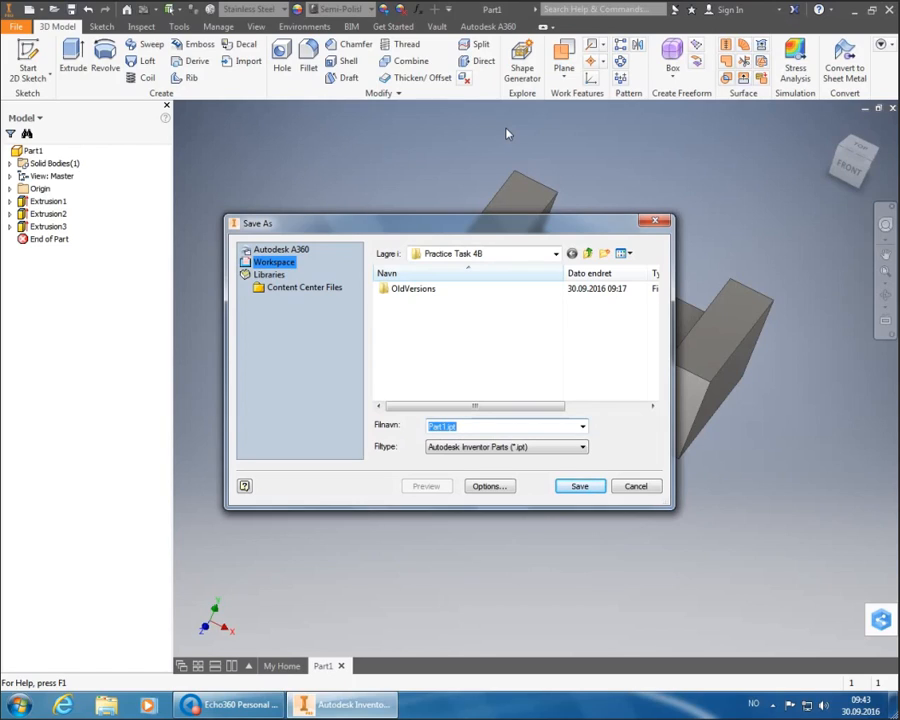
- Save the part as Bracket.ipt and bring up the Create New File dialog
type("Bracket")
key("Return")
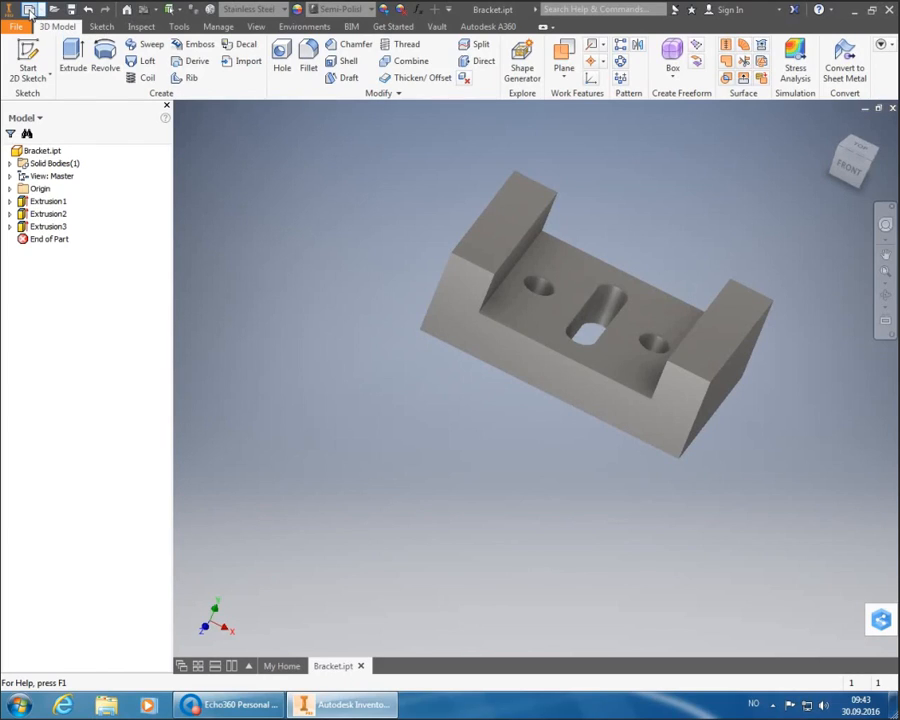
left_click(29, 10)
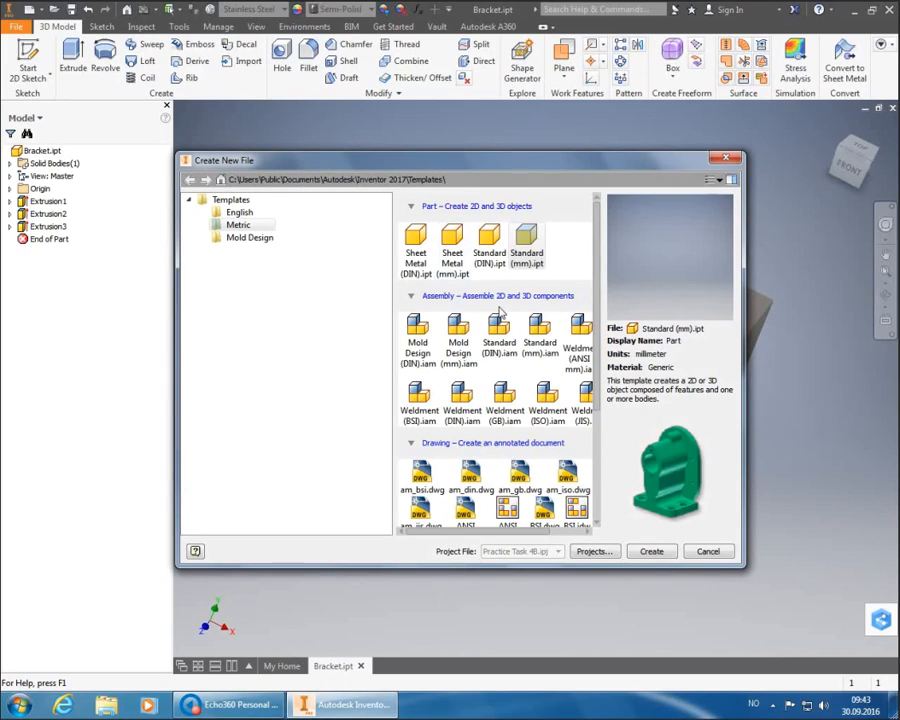
- Create a new drawing from the ISO.idw template and start a Base view
scroll(428, 425, "down", 4)
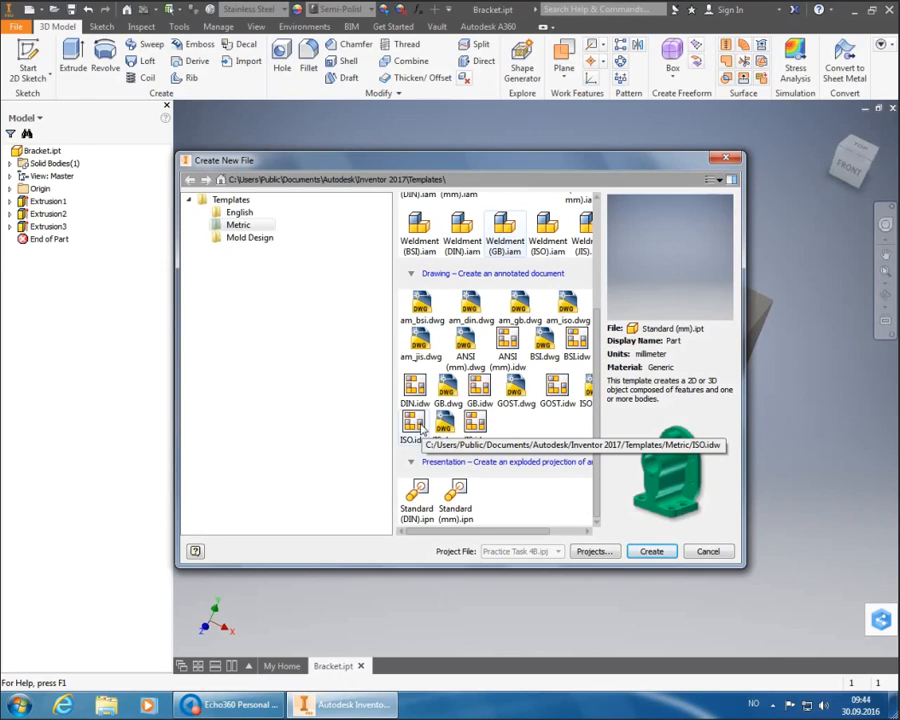
left_click(424, 428)
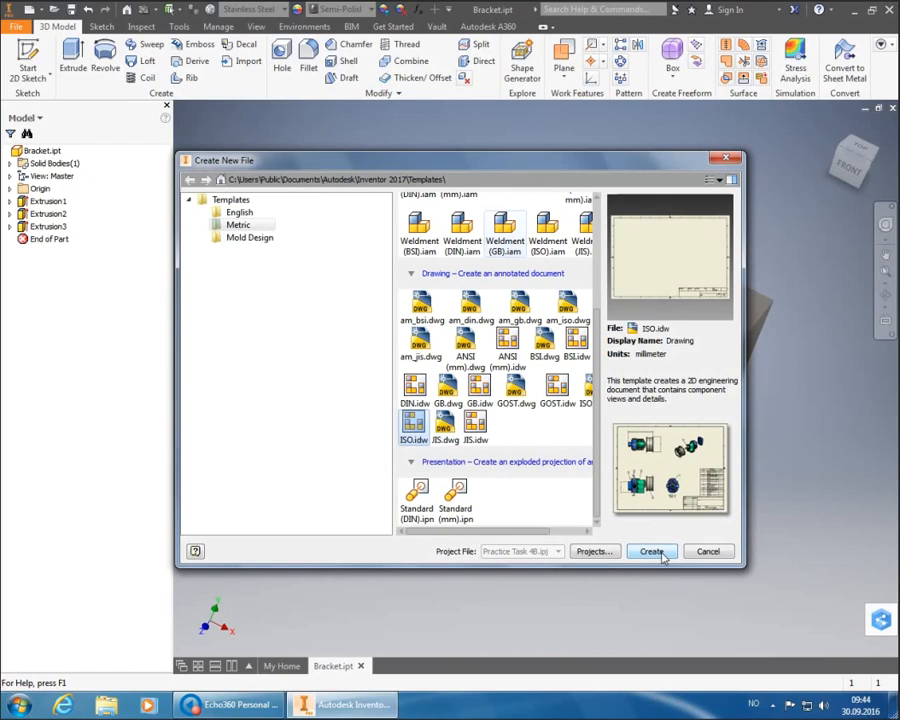
left_click(651, 552)
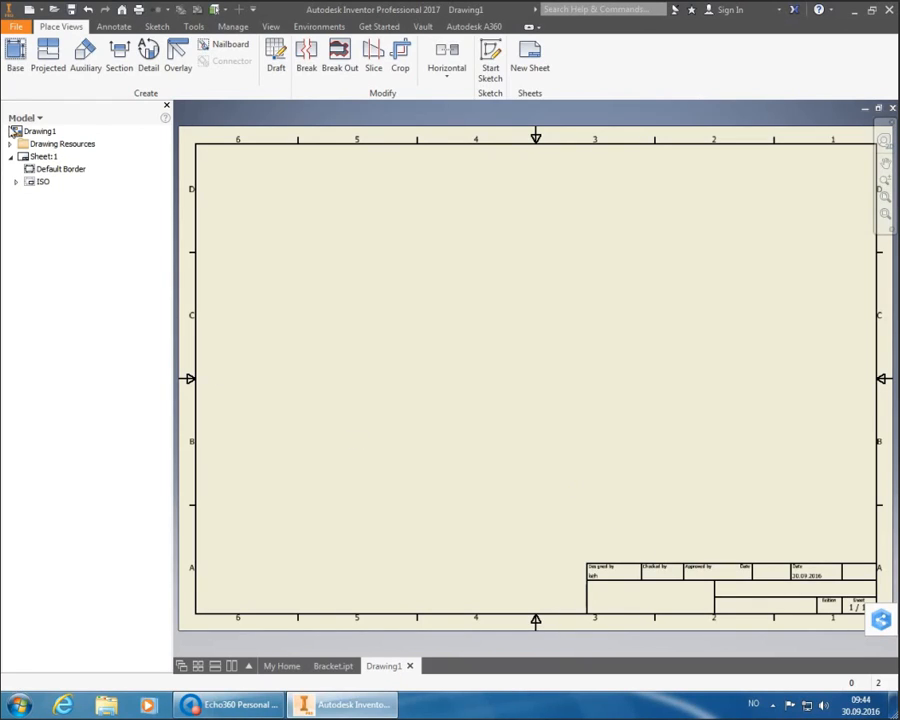
left_click(14, 60)
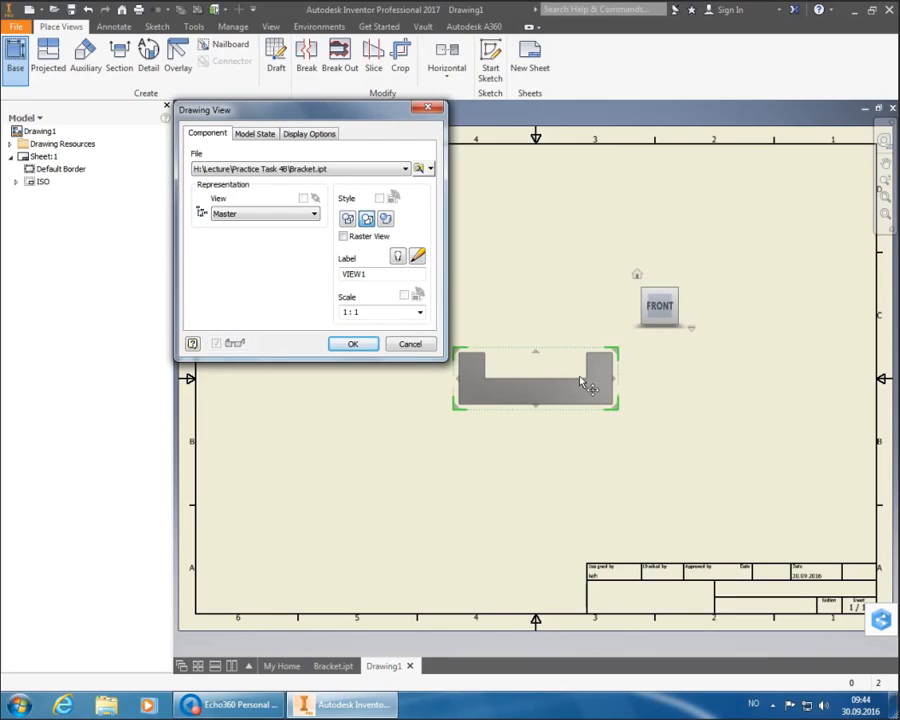
- Set the base view to TOP, rotated 90°, at 2:1 scale, and place it
left_click(664, 299)
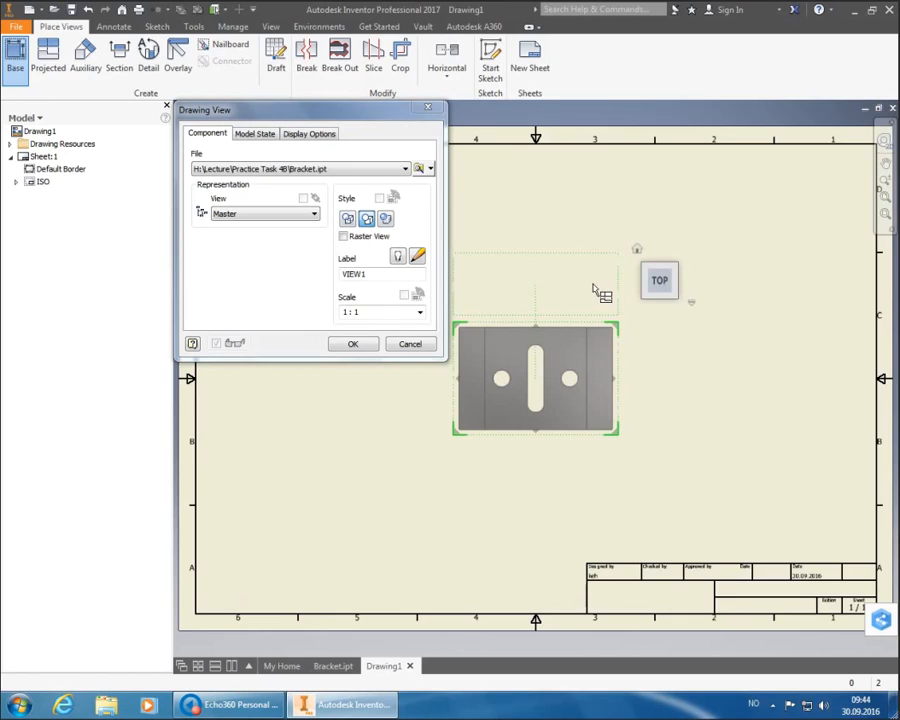
left_click(680, 249)
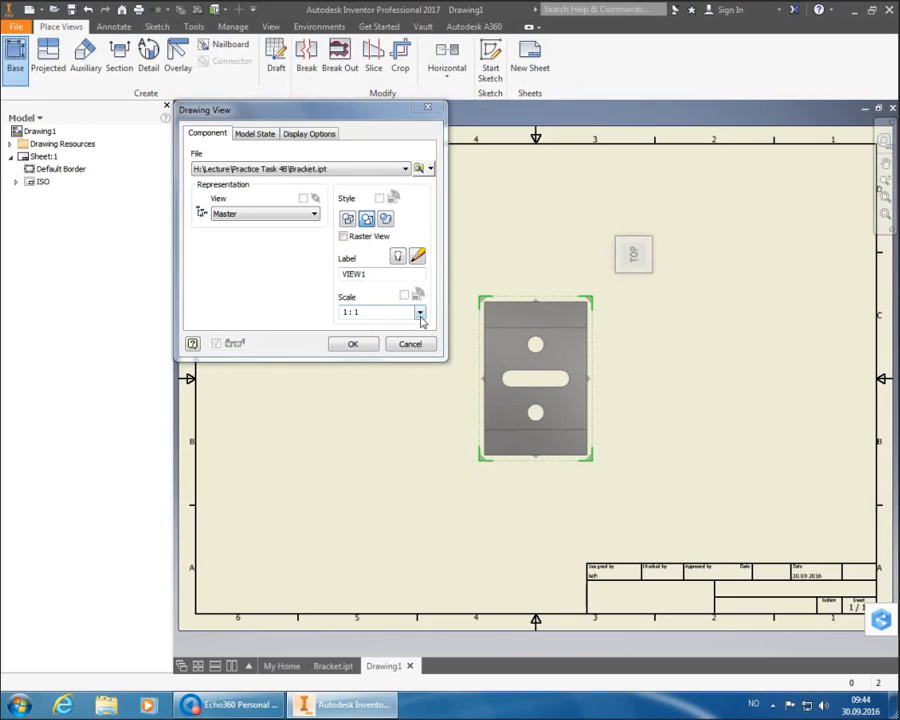
left_click(419, 312)
left_click(411, 356)
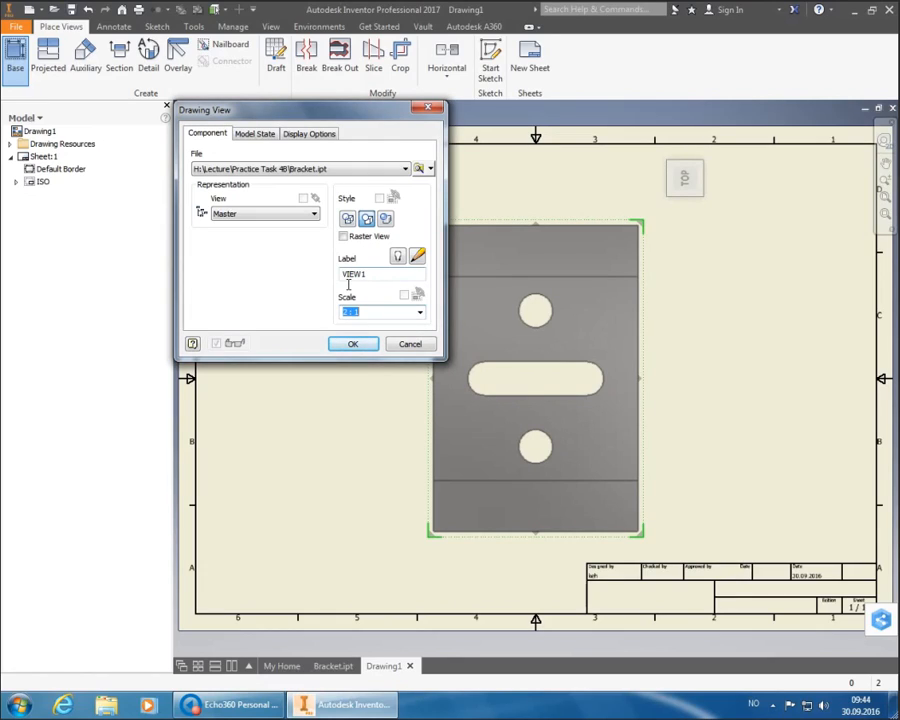
left_click(352, 344)
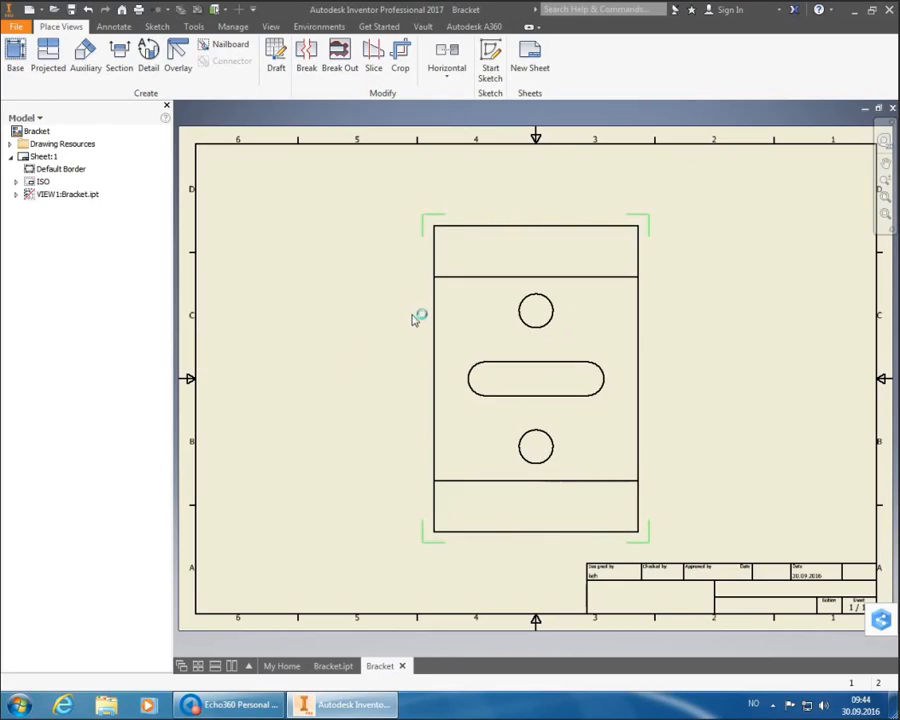
- Drag VIEW1 toward the upper left of the sheet
left_click_drag(517, 223, 380, 185)
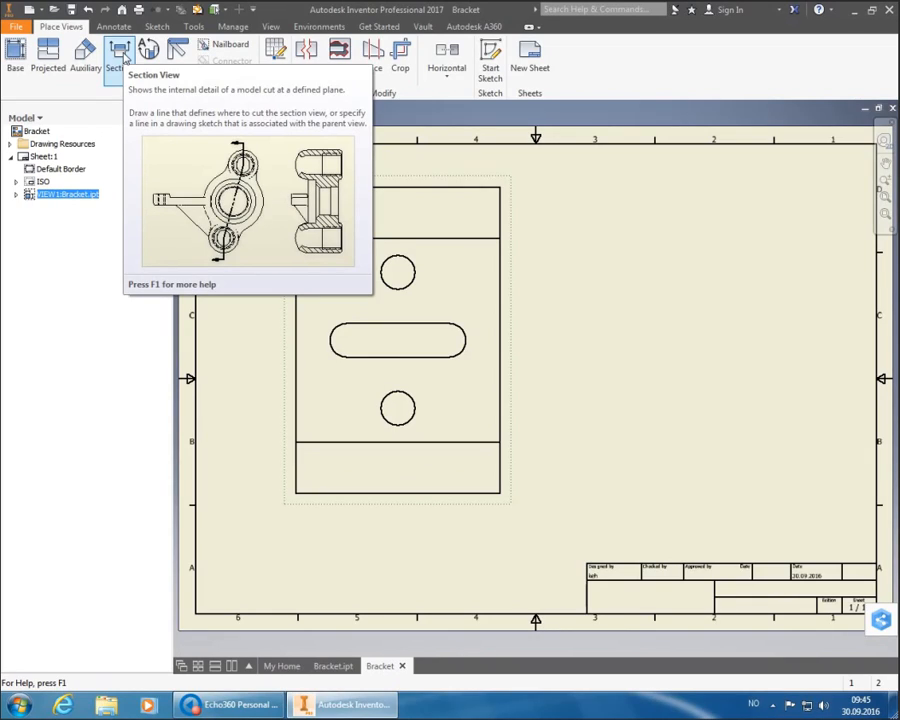
- Start the Section view tool for VIEW1
left_click(124, 57)
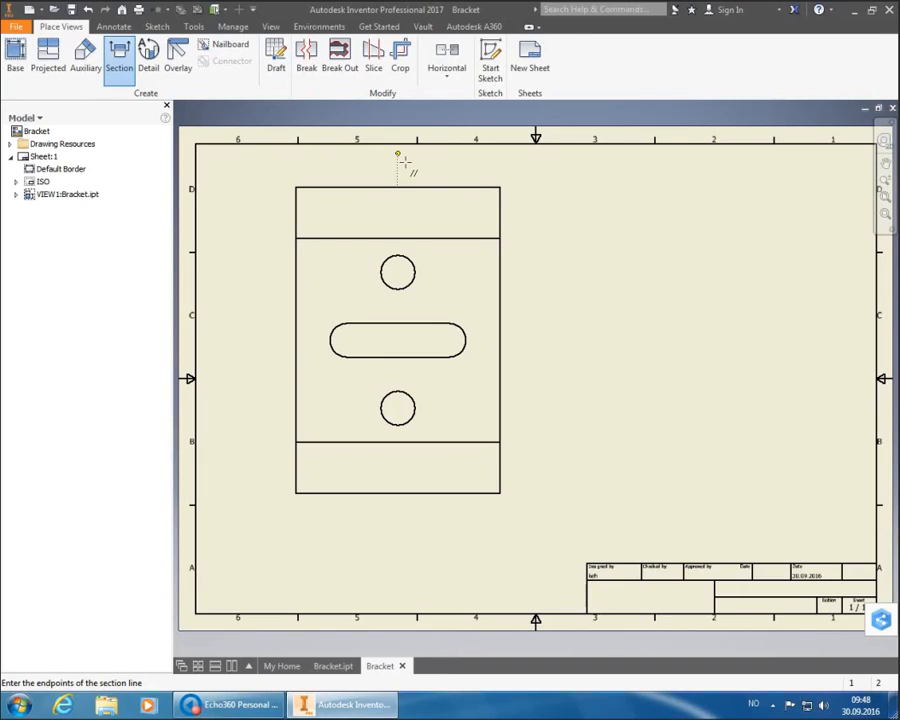
- Cut section A-A (2:1) vertically through the holes and slot and place it right of the top view
left_click(398, 155)
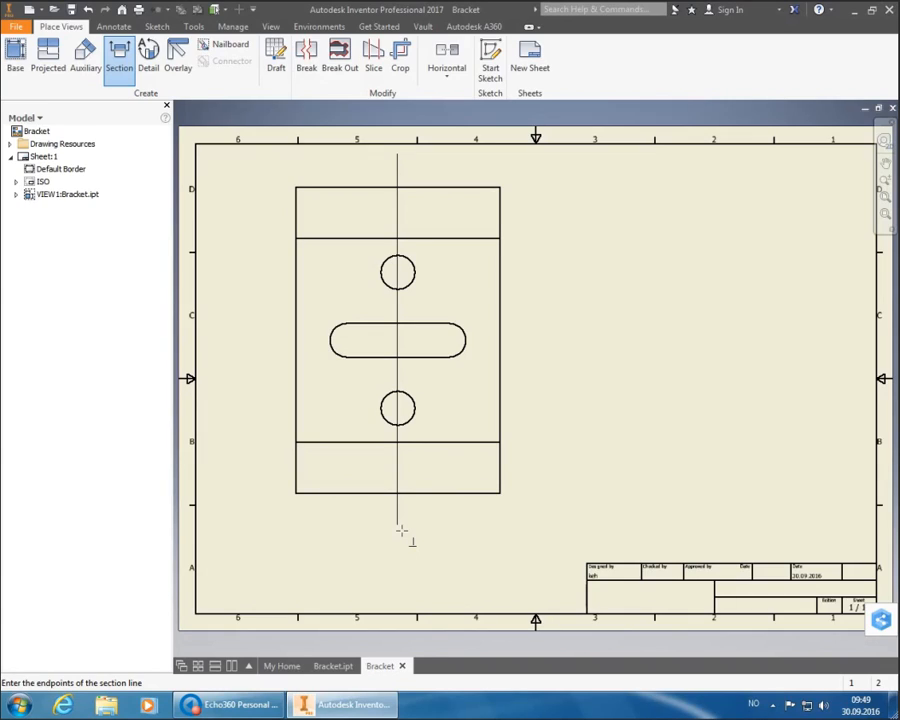
left_click(401, 530)
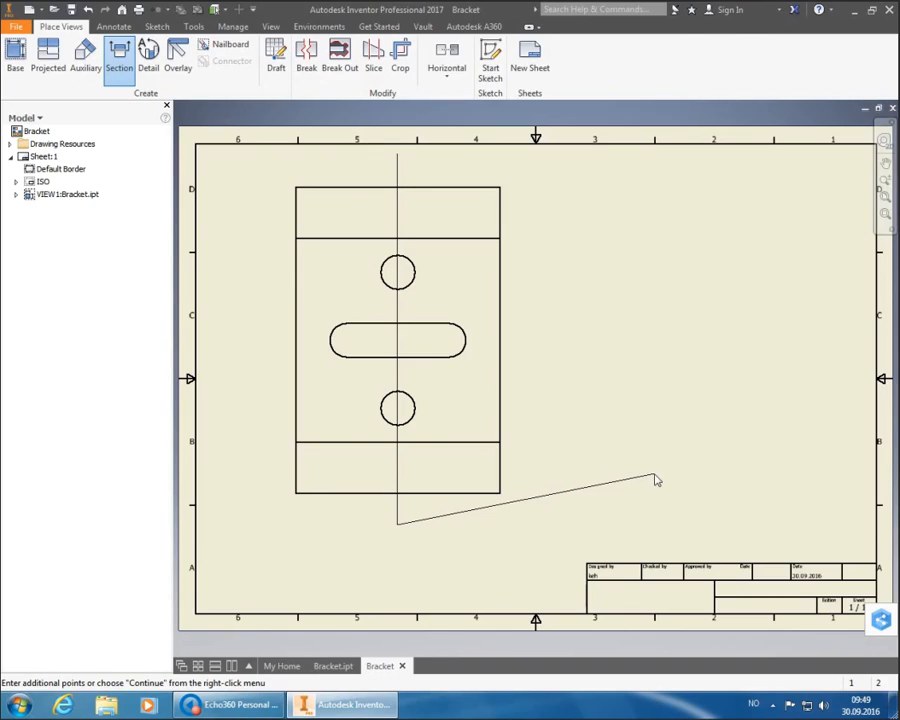
right_click(655, 476)
left_click(727, 476)
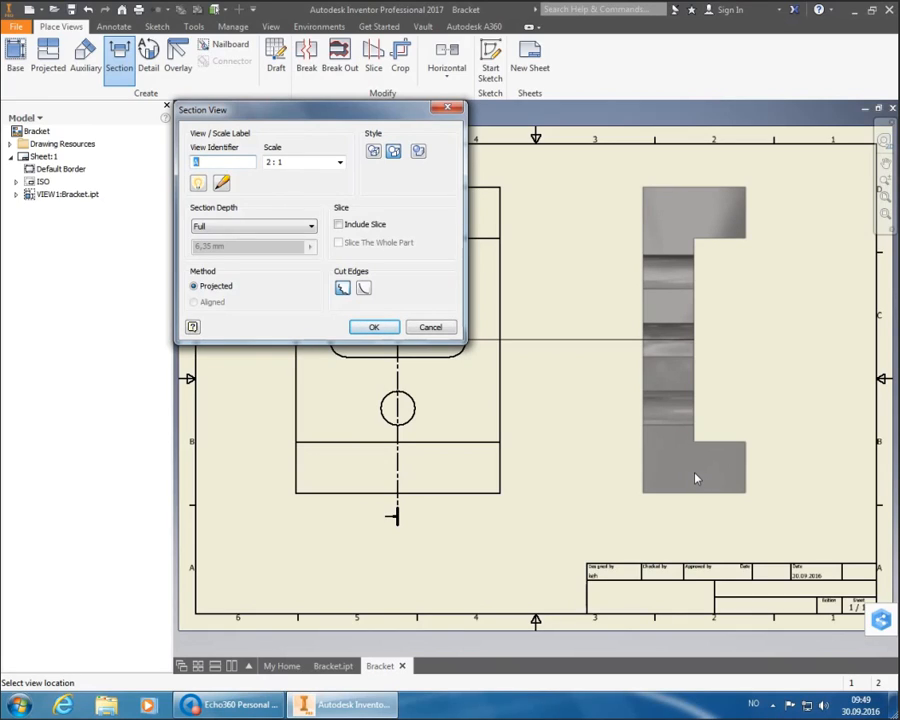
left_click(697, 479)
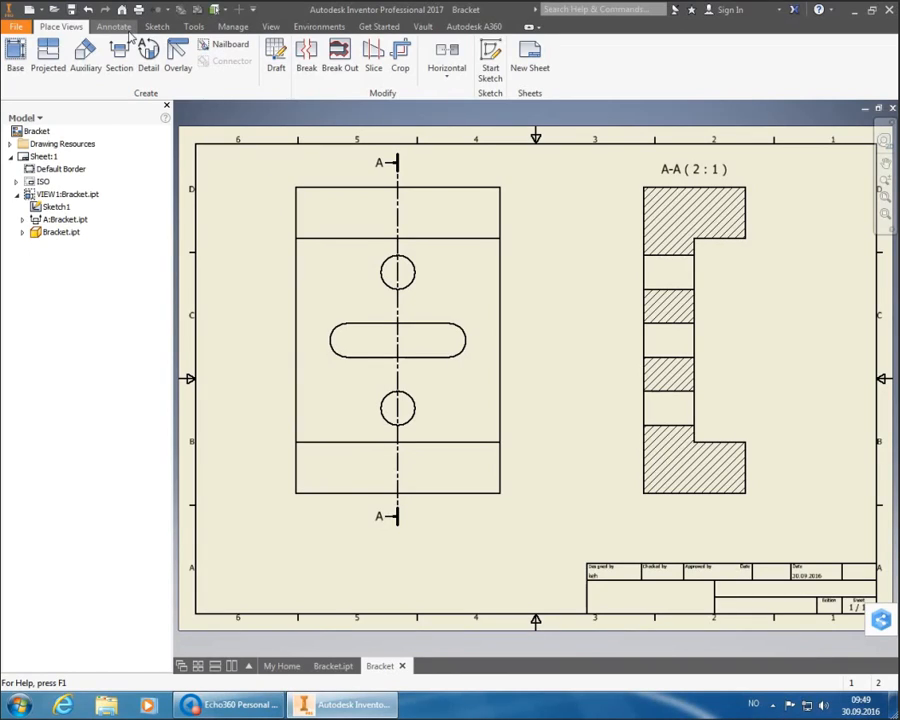
- Add bisector centerlines through the upper, middle and lower holes in section A-A
left_click(126, 28)
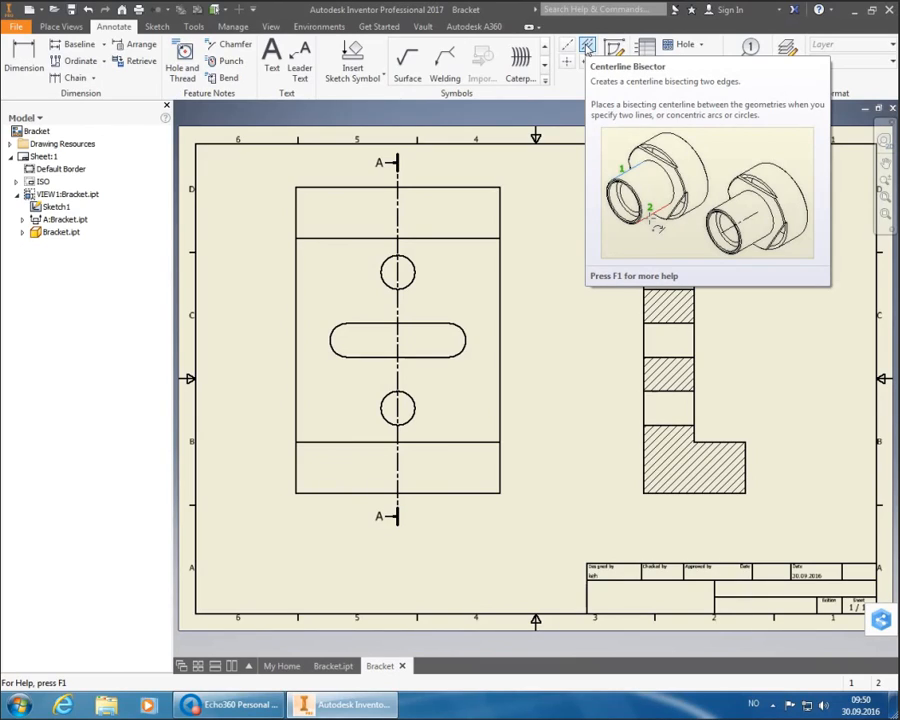
left_click(587, 46)
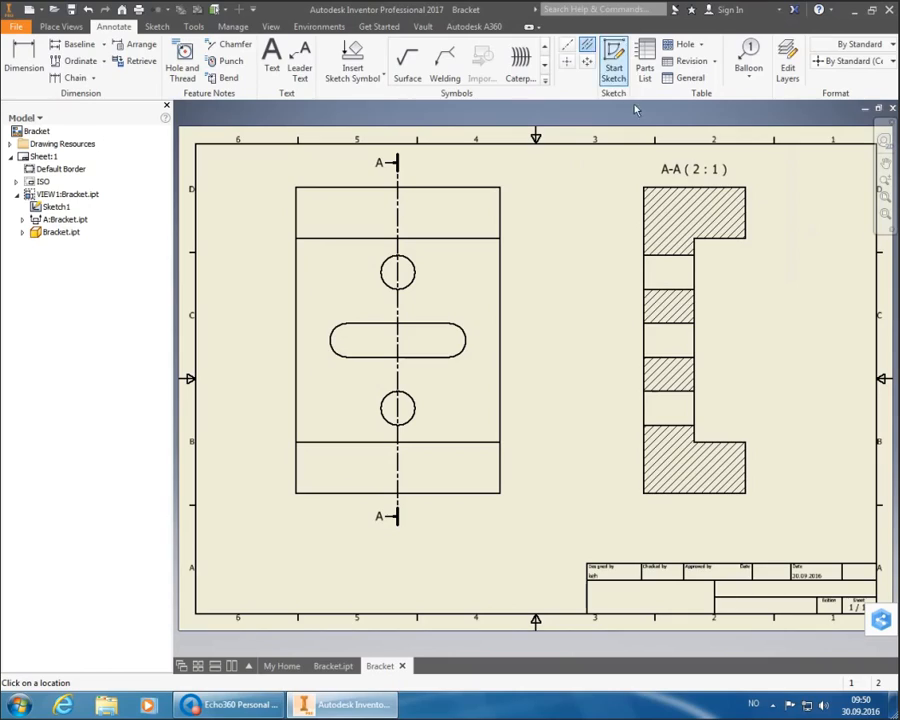
left_click(675, 256)
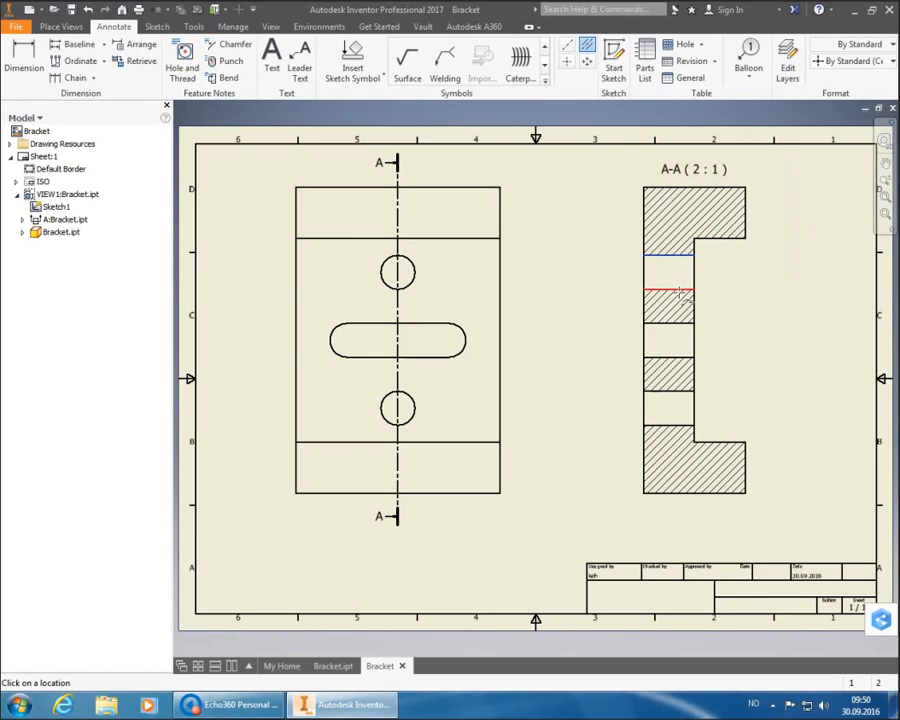
left_click(683, 291)
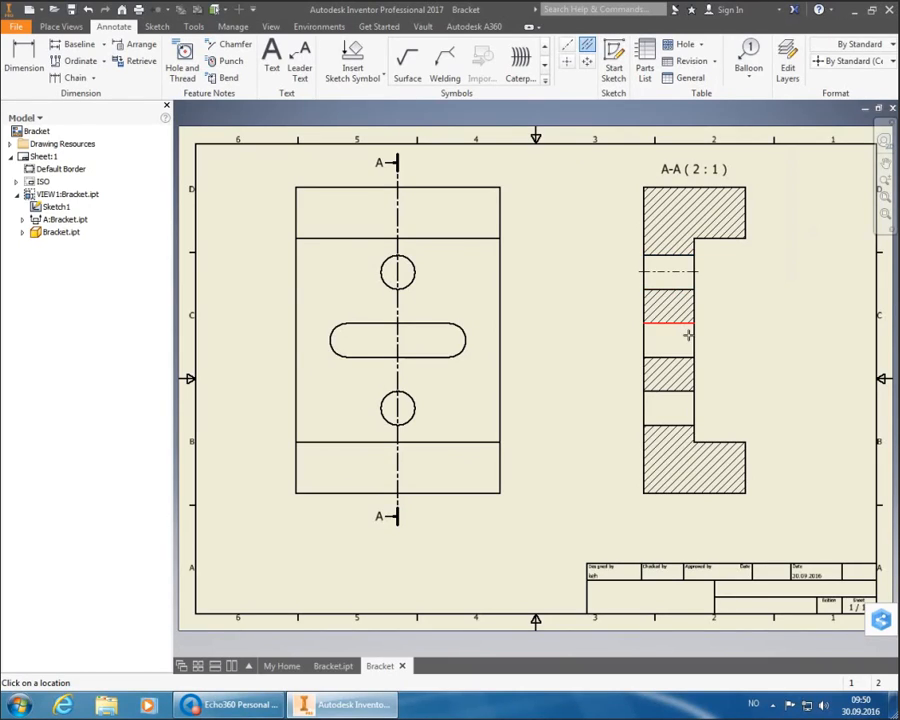
left_click(683, 324)
left_click(683, 358)
left_click(683, 427)
left_click(689, 392)
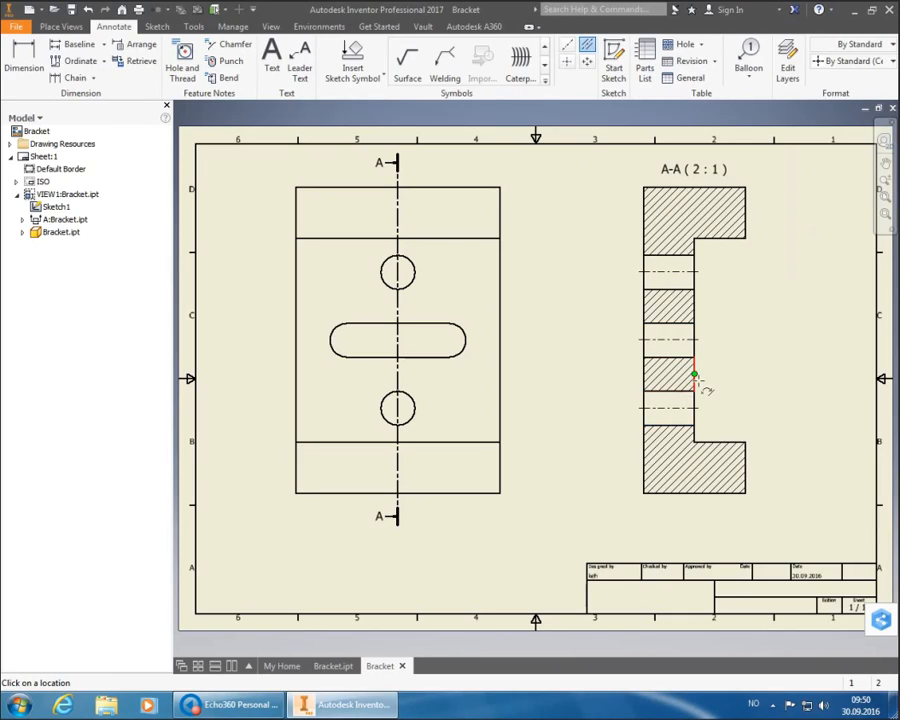
key("Escape")
left_click(567, 63)
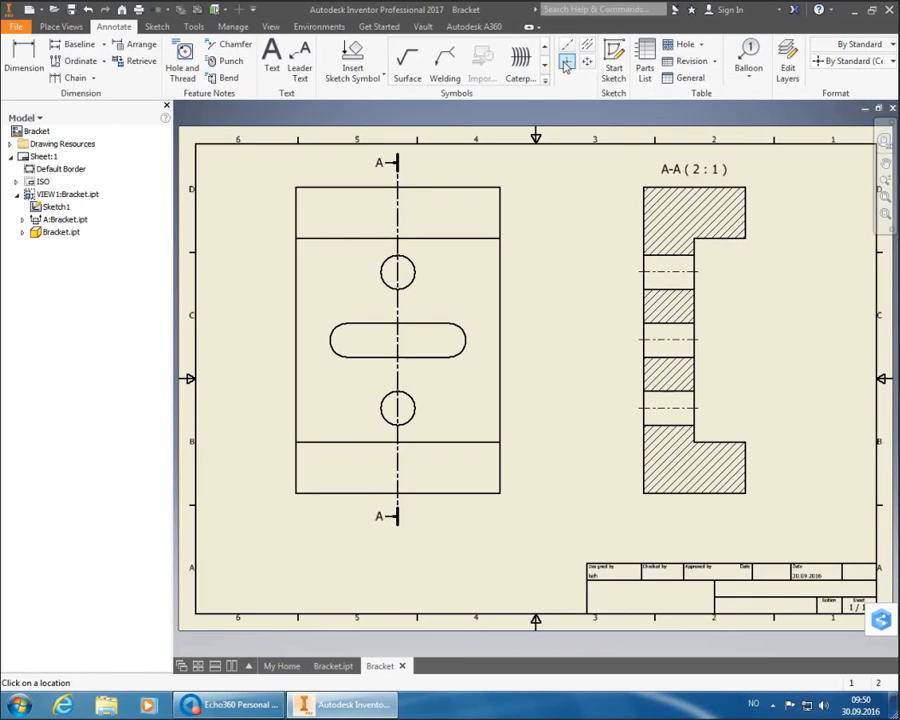
- Add centre marks to both round holes and both slot ends in the front view
left_click(414, 276)
left_click(419, 409)
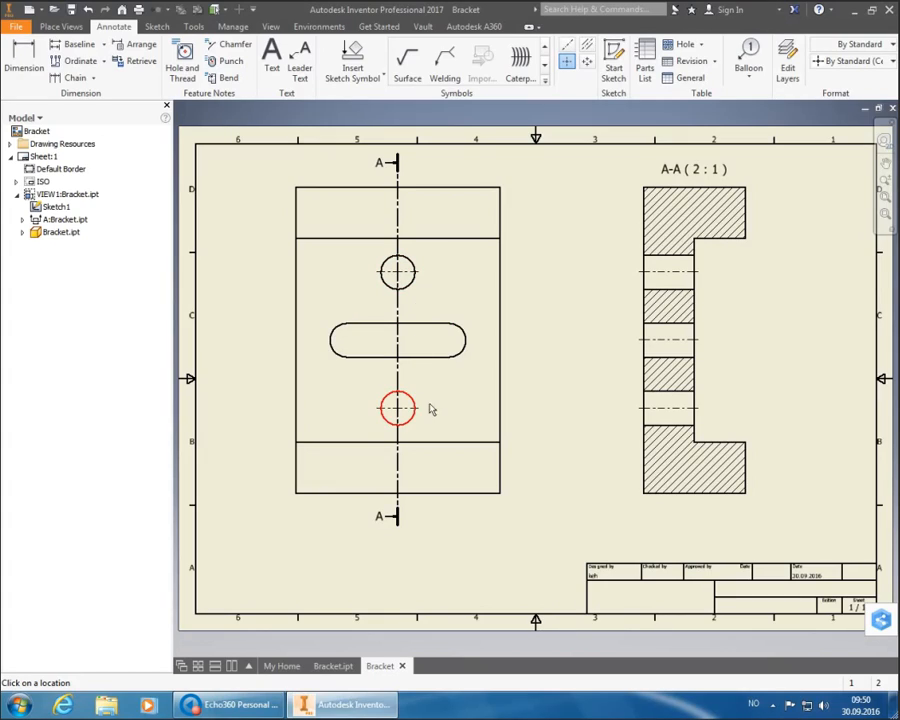
left_click(463, 338)
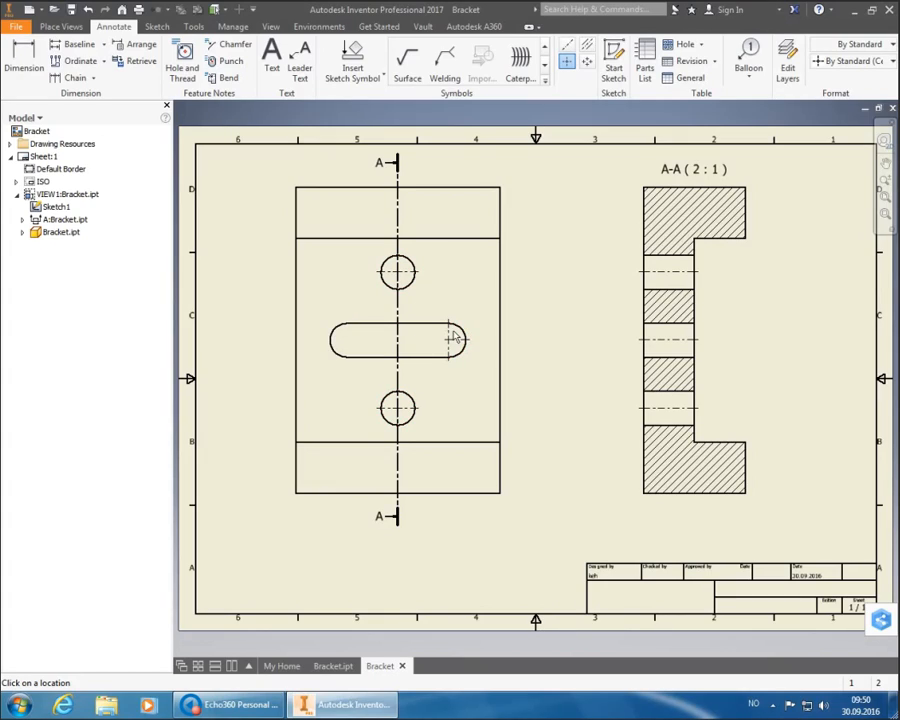
left_click(336, 340)
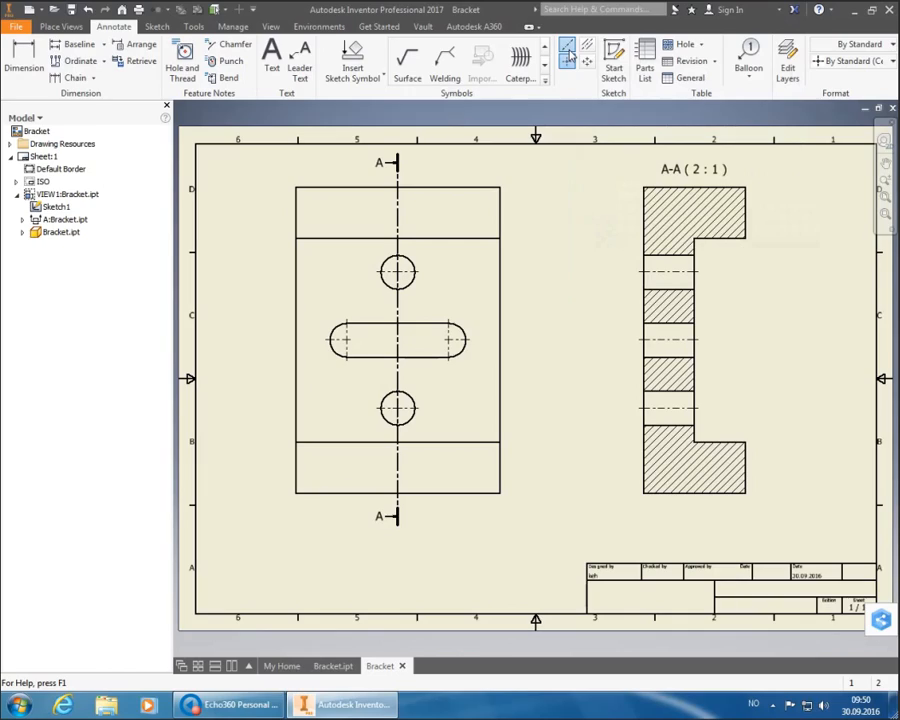
- Add bisector centre lines between the front view's left/right edges and its top/bottom edges
left_click(567, 49)
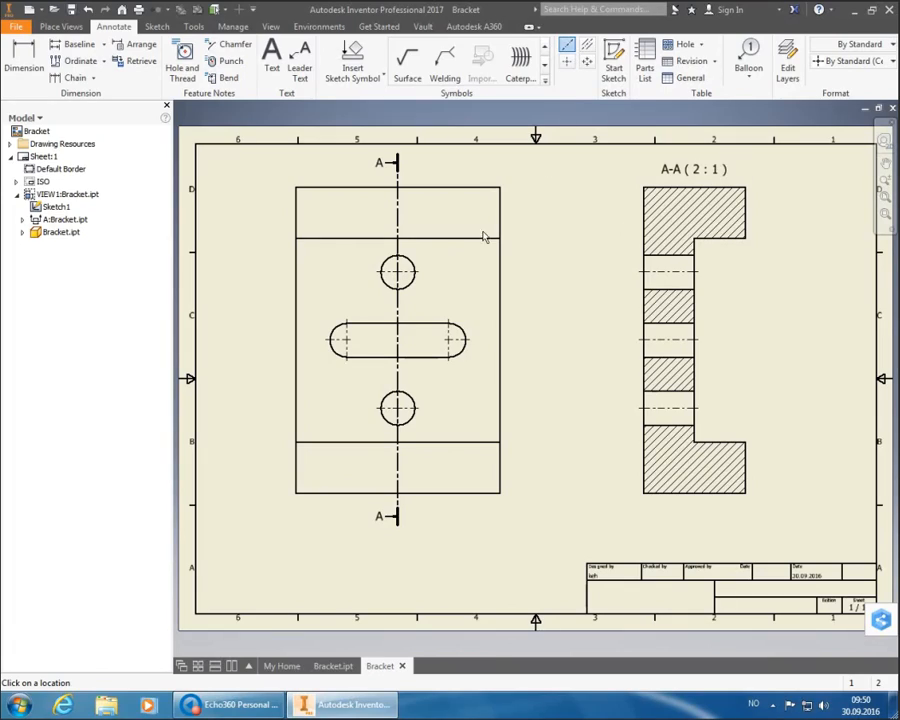
left_click(298, 330)
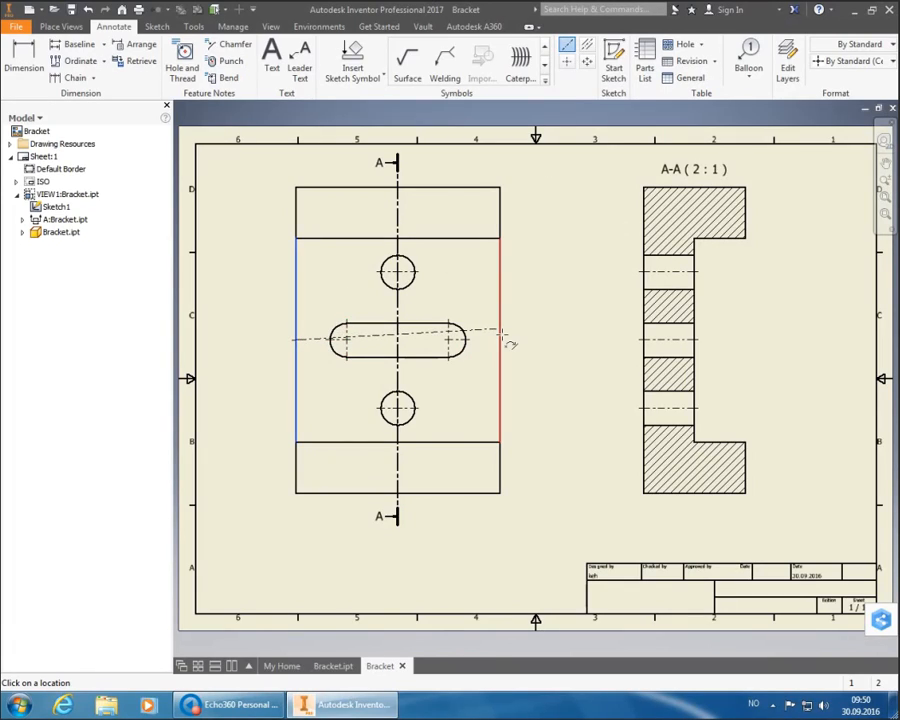
left_click(500, 334)
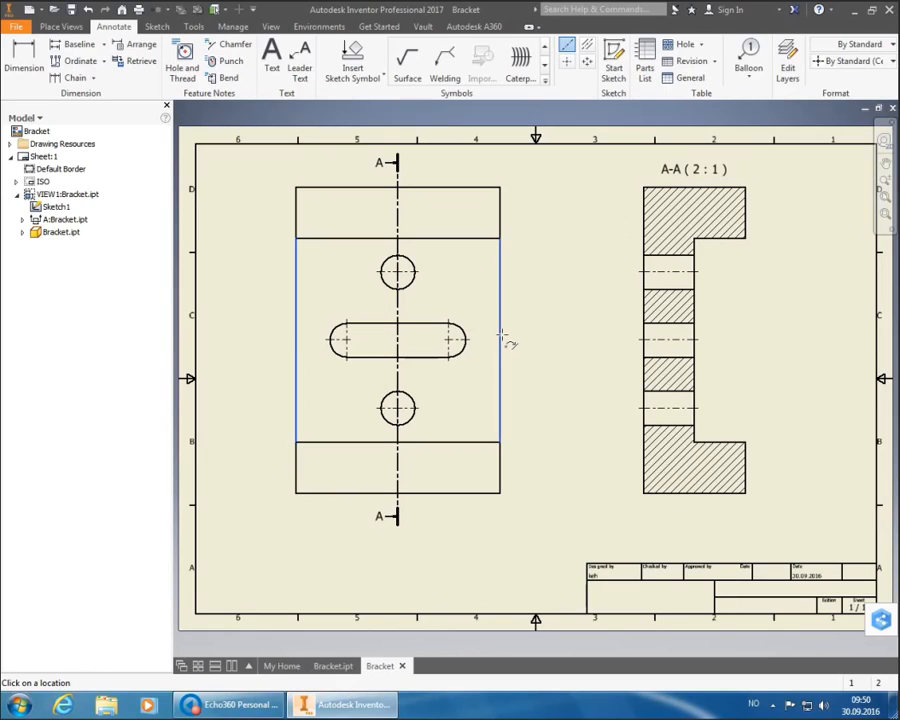
right_click(546, 321)
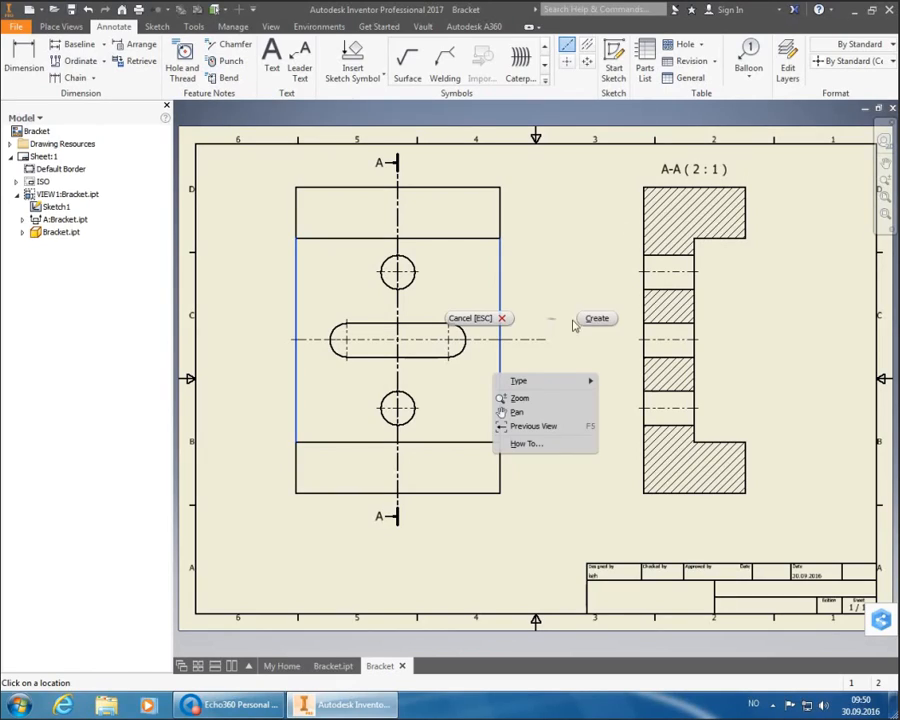
left_click(588, 326)
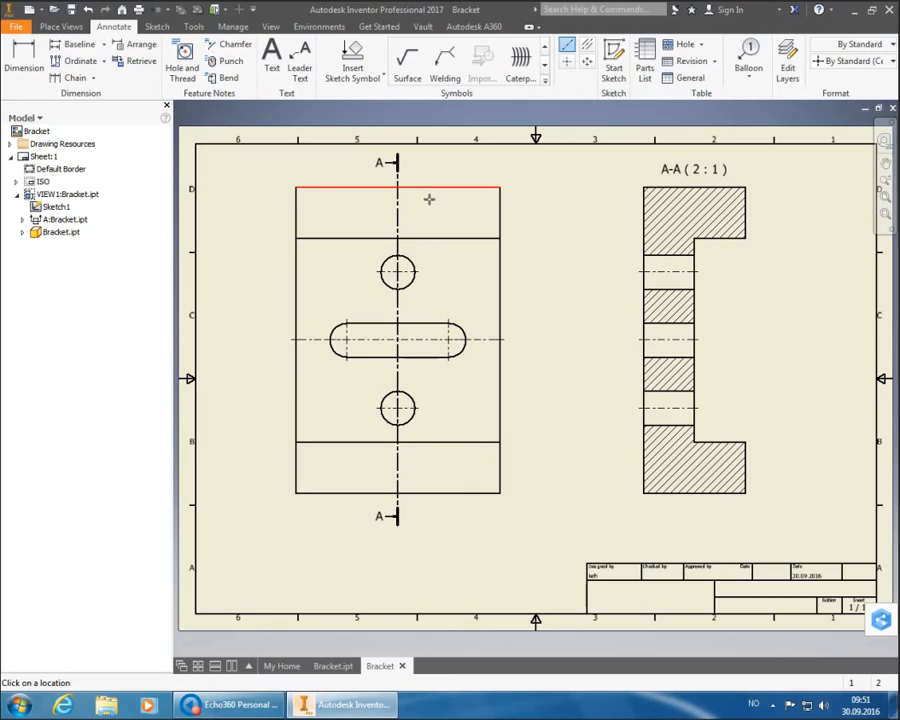
left_click(429, 199)
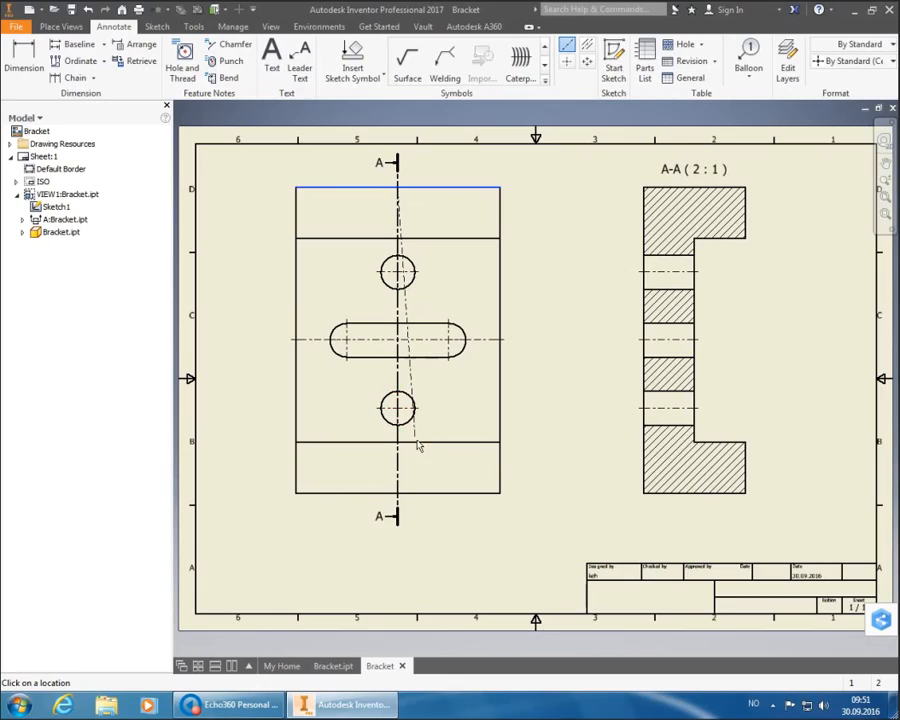
left_click(427, 503)
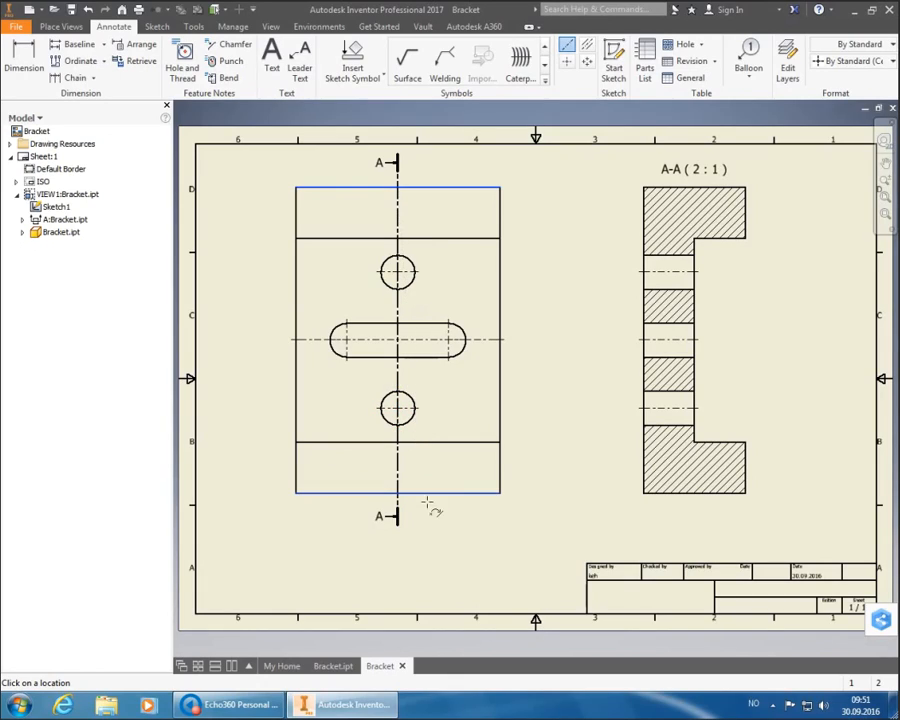
right_click(542, 377)
left_click(594, 377)
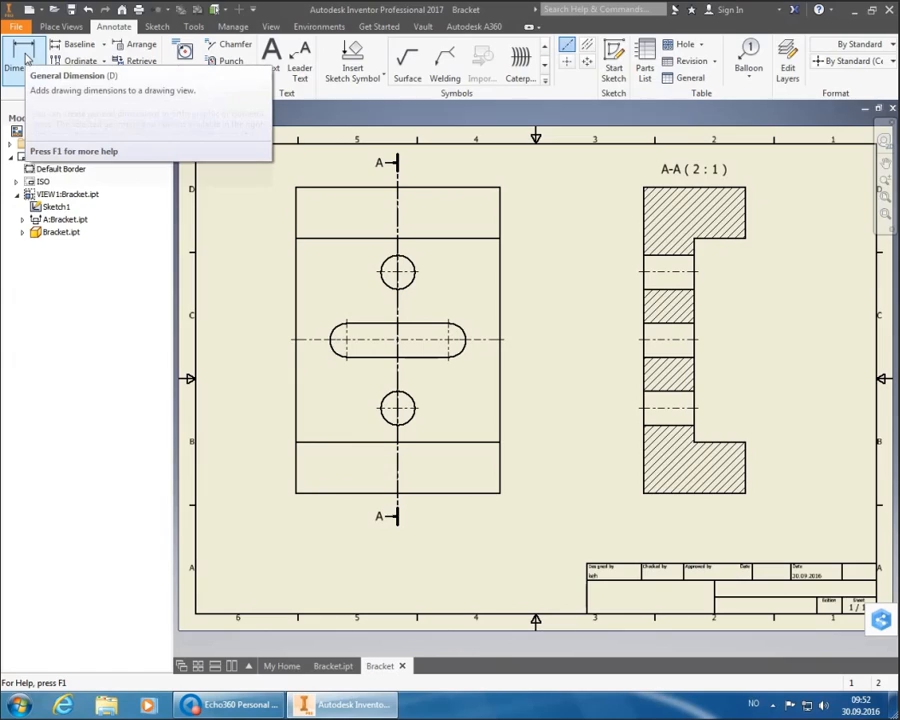
- Using the Default dimension style, dimension the front view's 30 slot length and 60 overall width
left_click(34, 64)
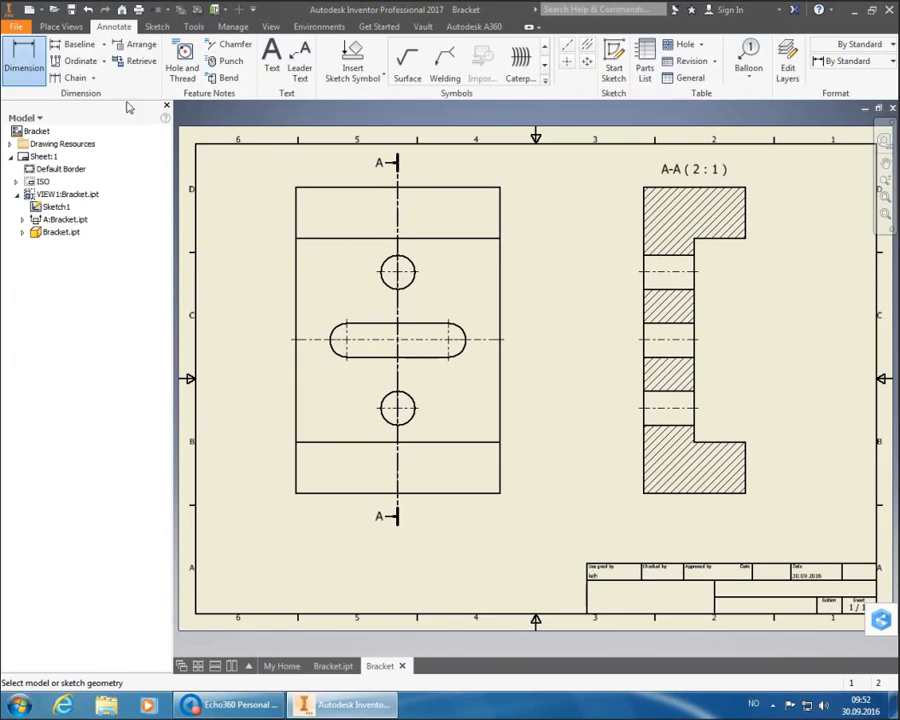
left_click(866, 61)
left_click(866, 110)
left_click(348, 352)
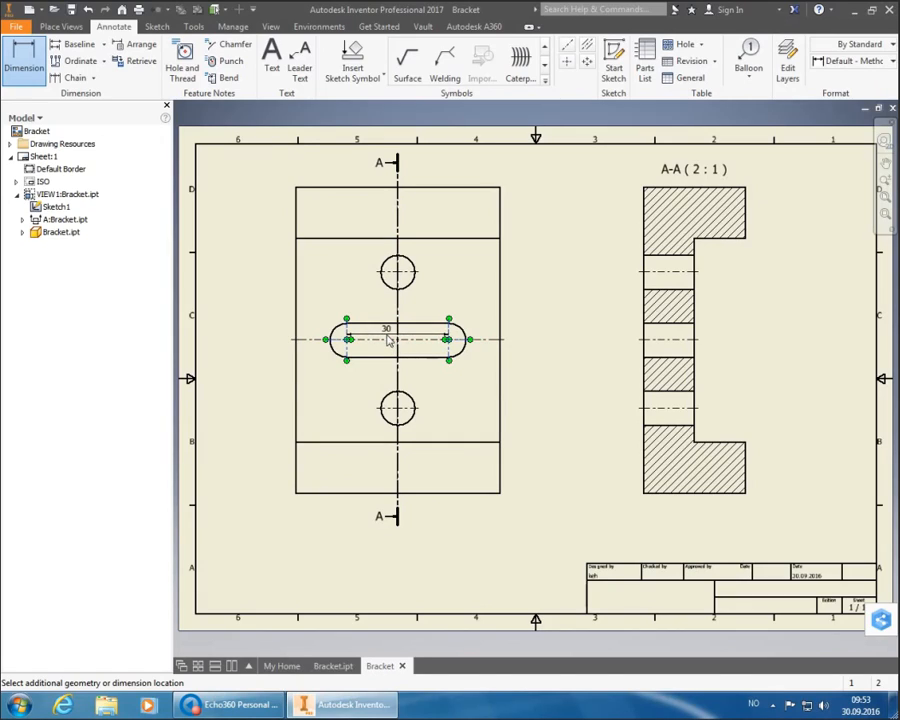
left_click(390, 340)
left_click(487, 352)
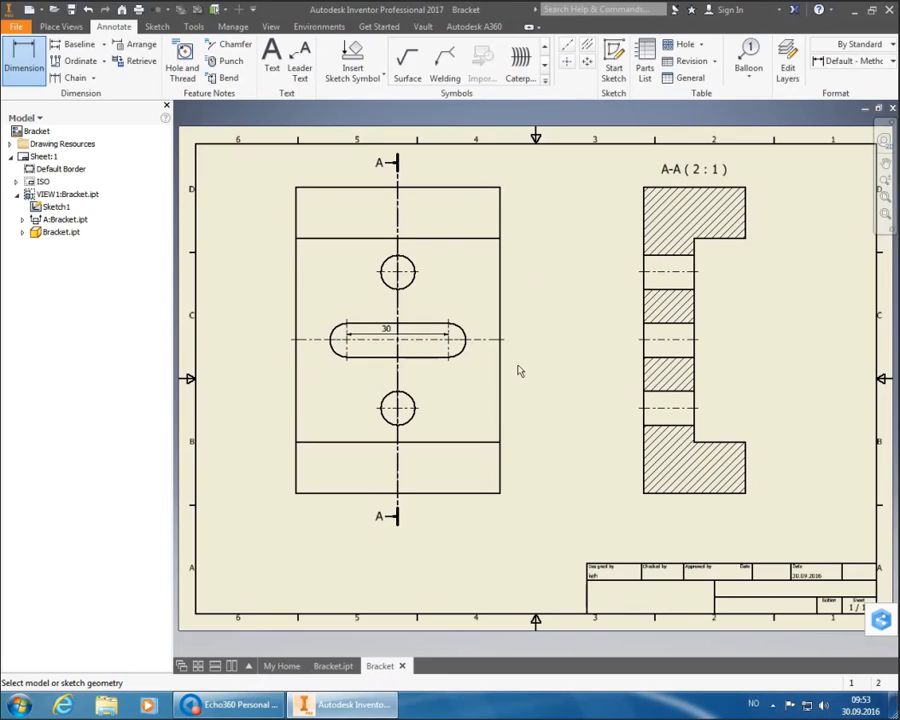
left_click(462, 502)
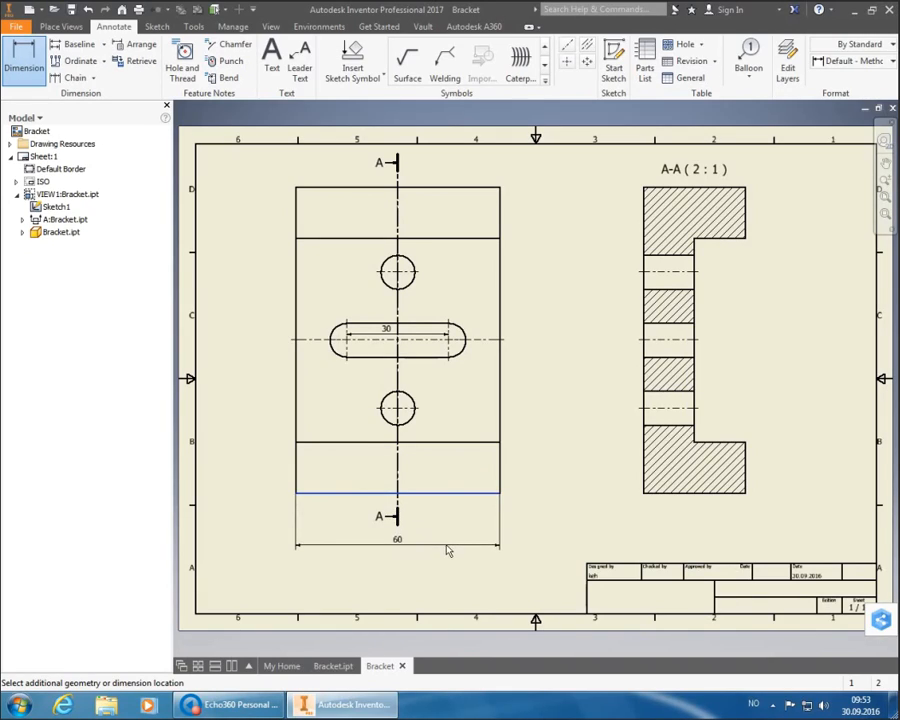
left_click(448, 556)
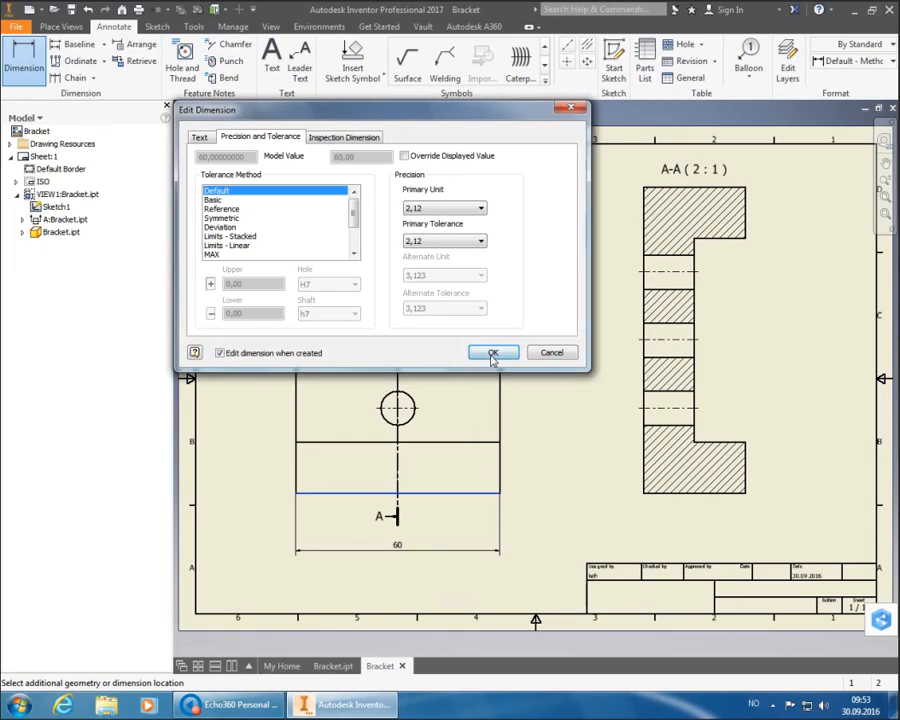
left_click(492, 355)
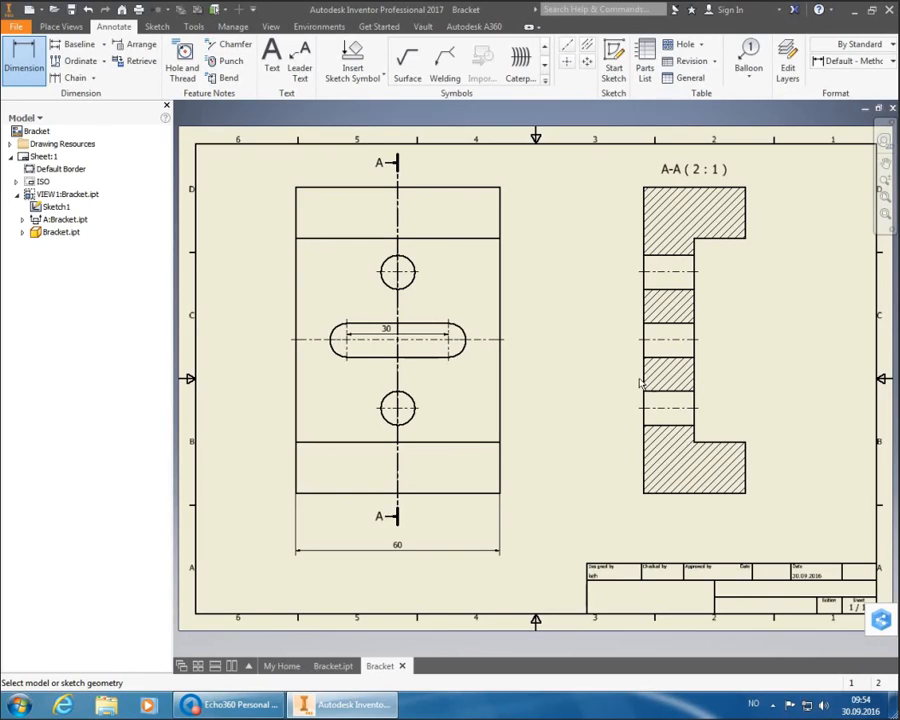
- Add vertical front-view dimensions: 40 between hole centres, 60 inner edges, 90 overall height
left_click(399, 421)
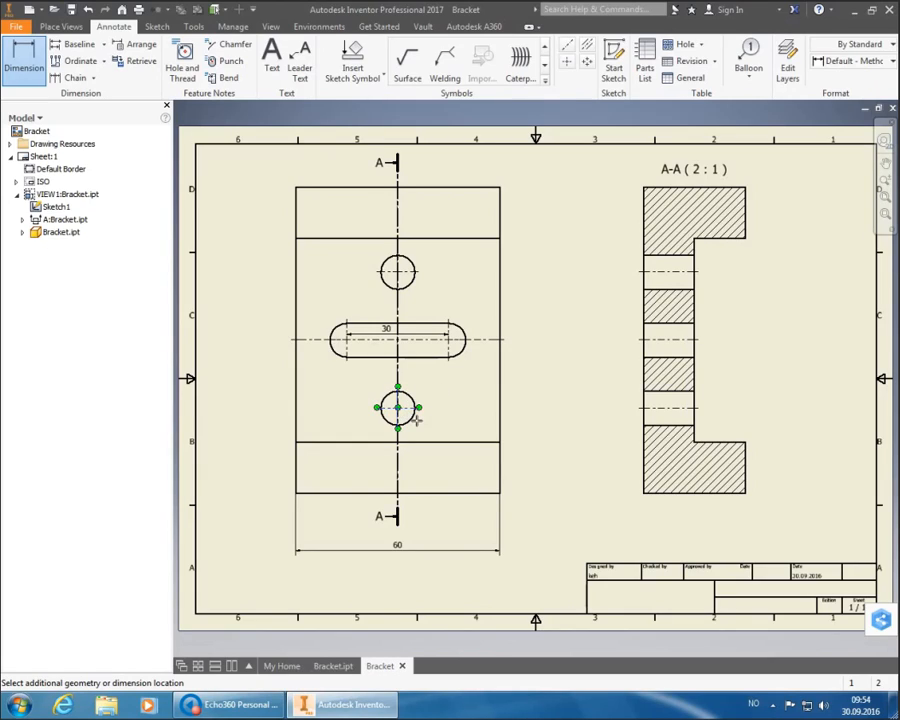
left_click(412, 281)
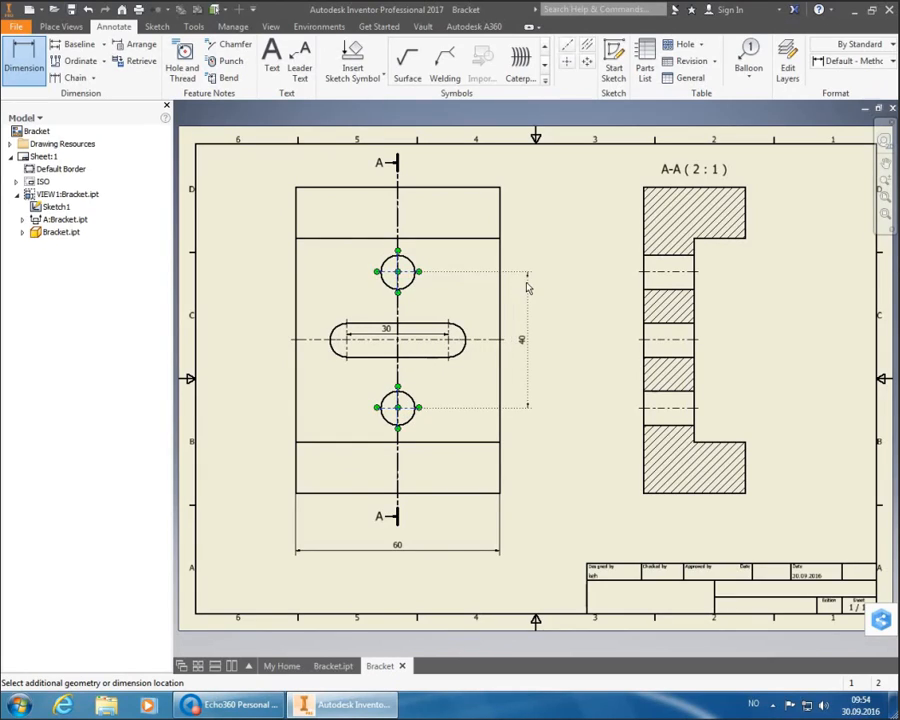
left_click(527, 291)
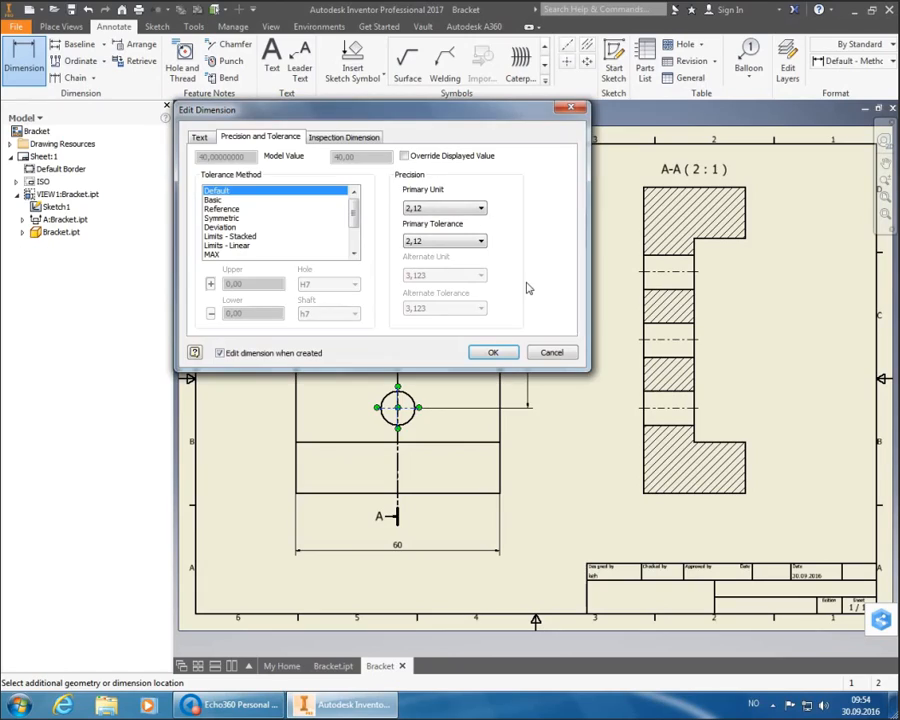
left_click(505, 352)
left_click(489, 240)
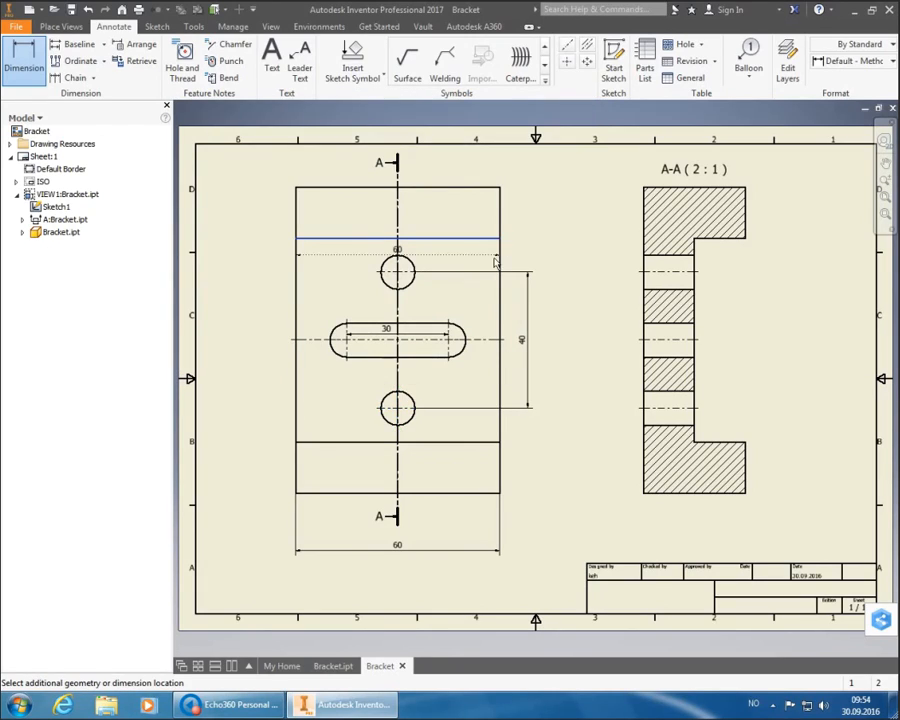
left_click(497, 444)
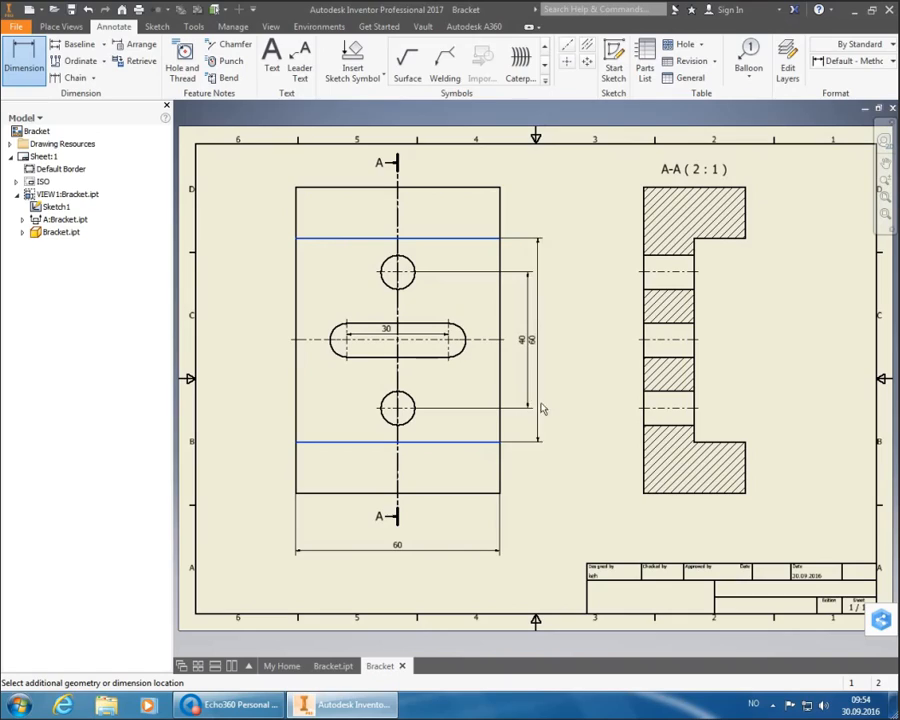
left_click(548, 373)
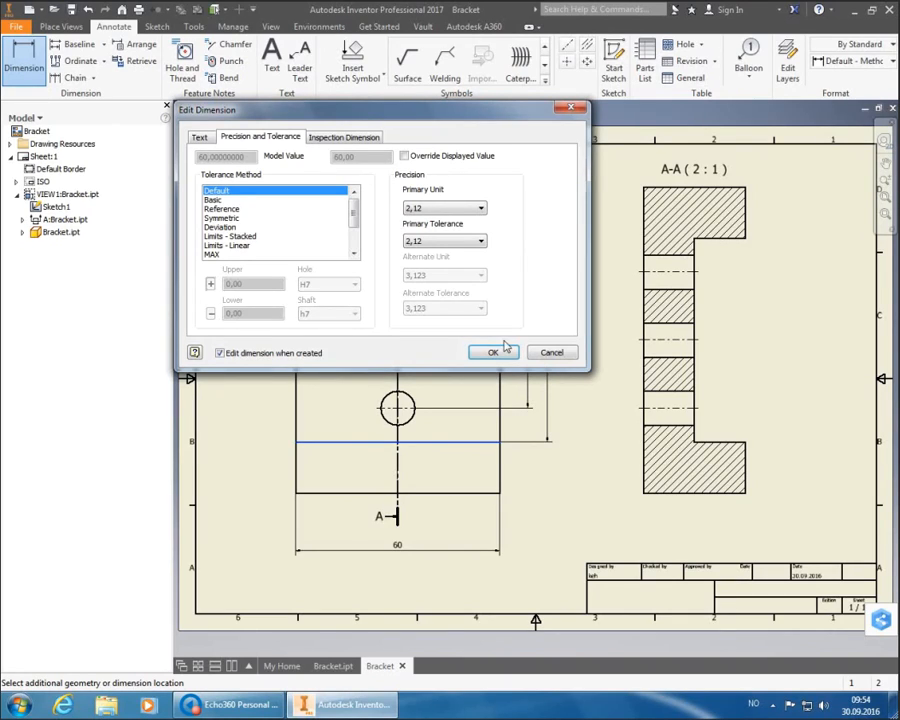
left_click(503, 351)
left_click(473, 494)
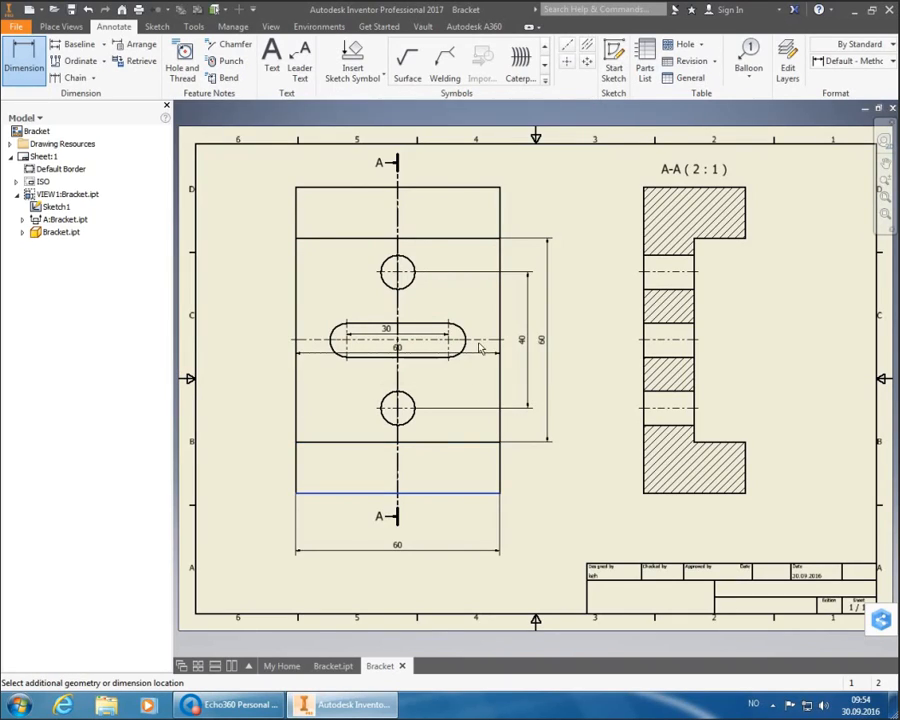
left_click(476, 189)
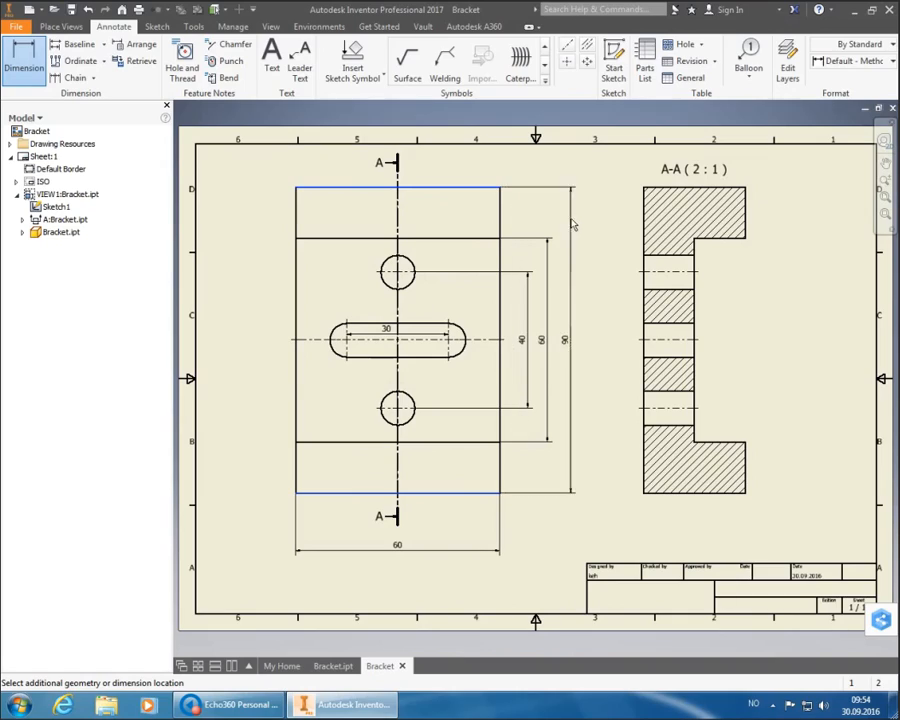
left_click(570, 223)
left_click(493, 351)
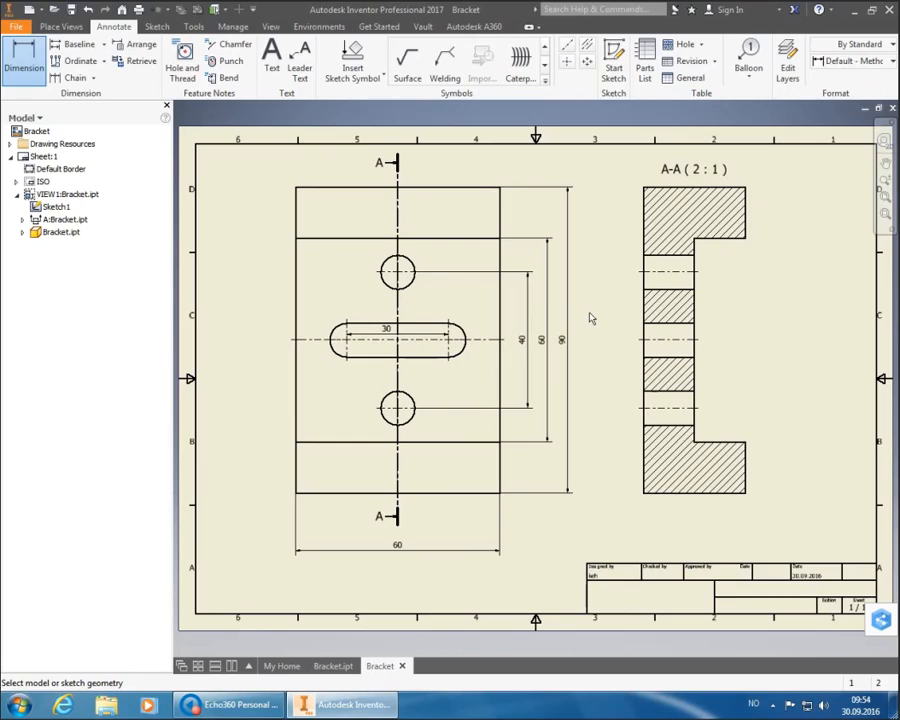
- Dimension section A-A with 30 overall width, 15 step height and 10 slot width
left_click(722, 502)
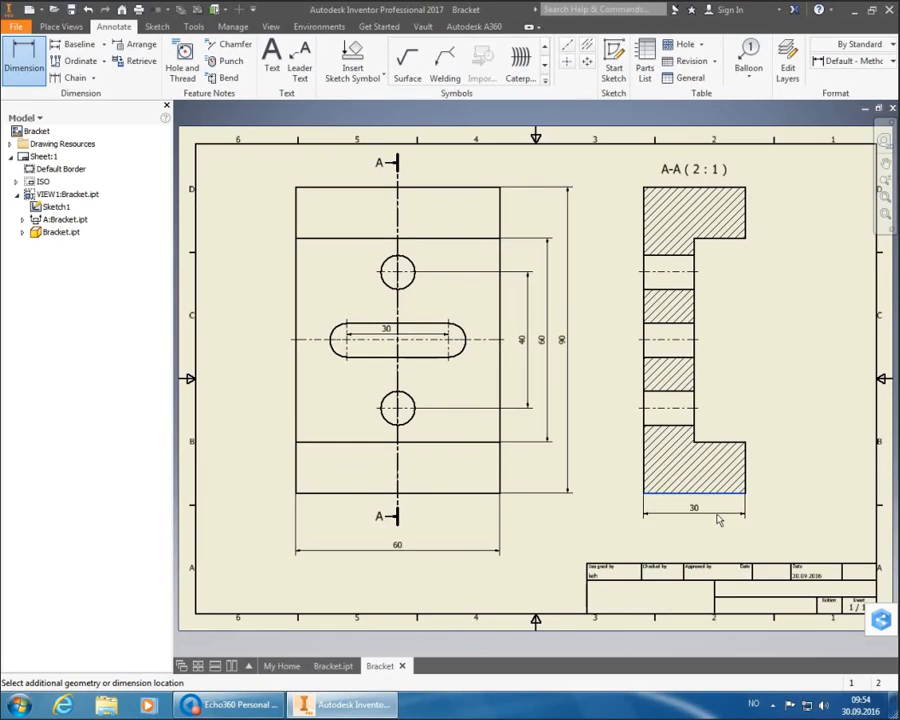
left_click(717, 519)
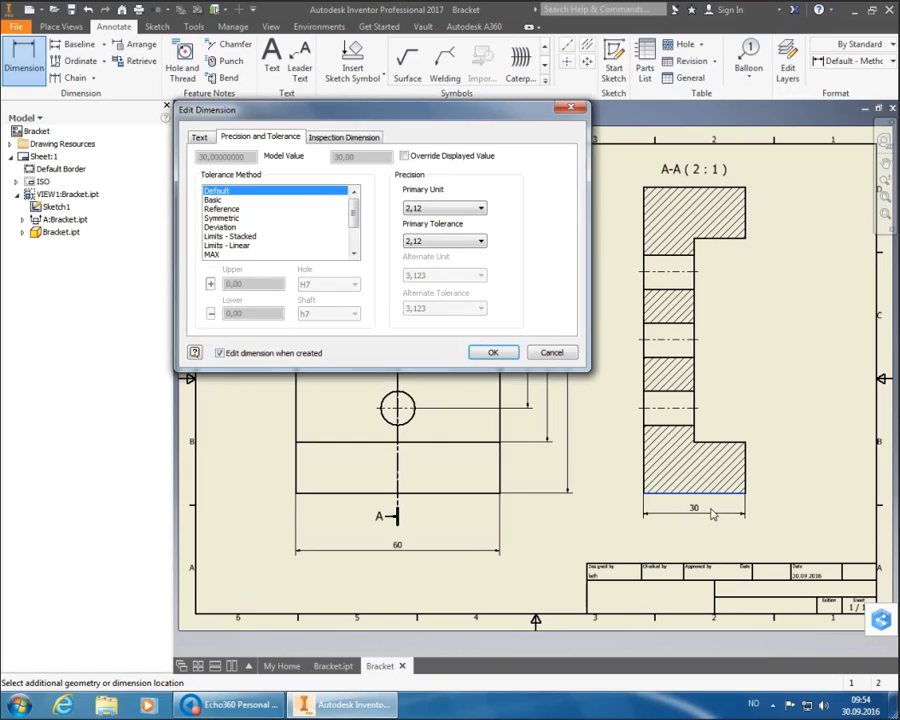
left_click(503, 353)
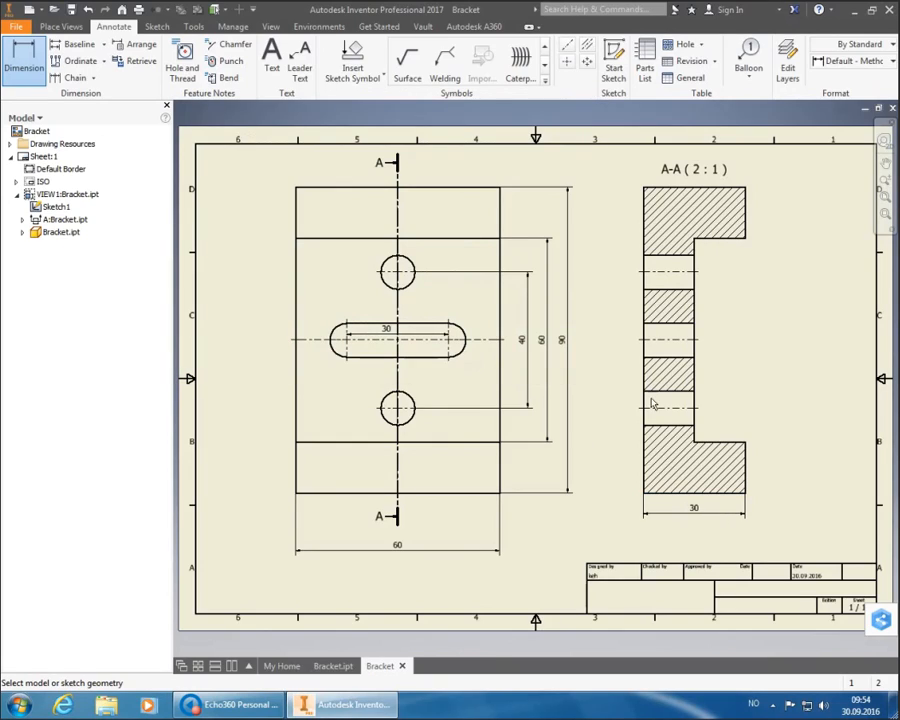
left_click(726, 440)
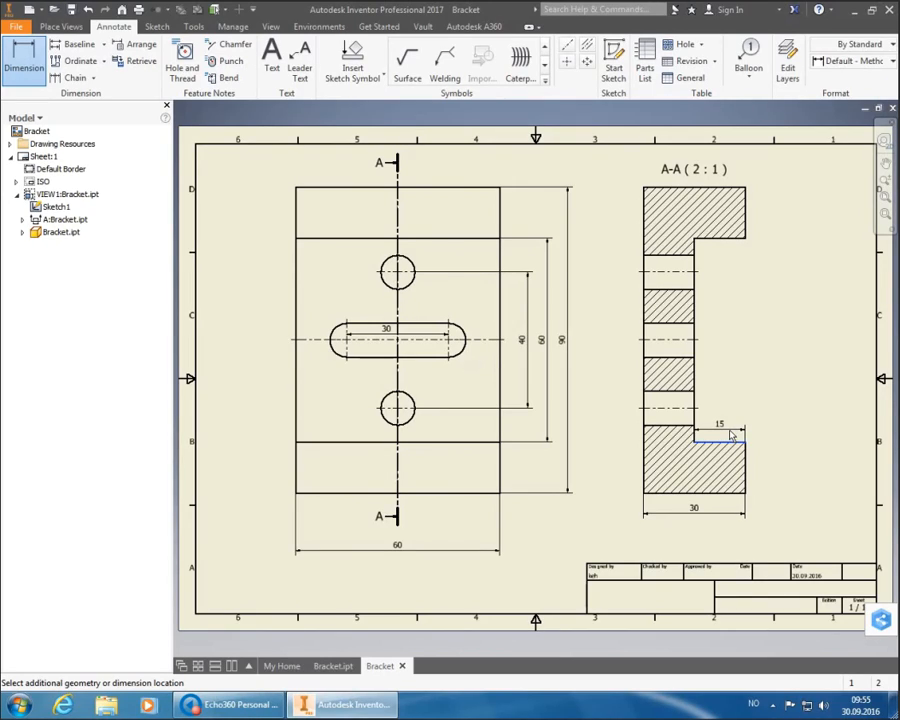
left_click(731, 436)
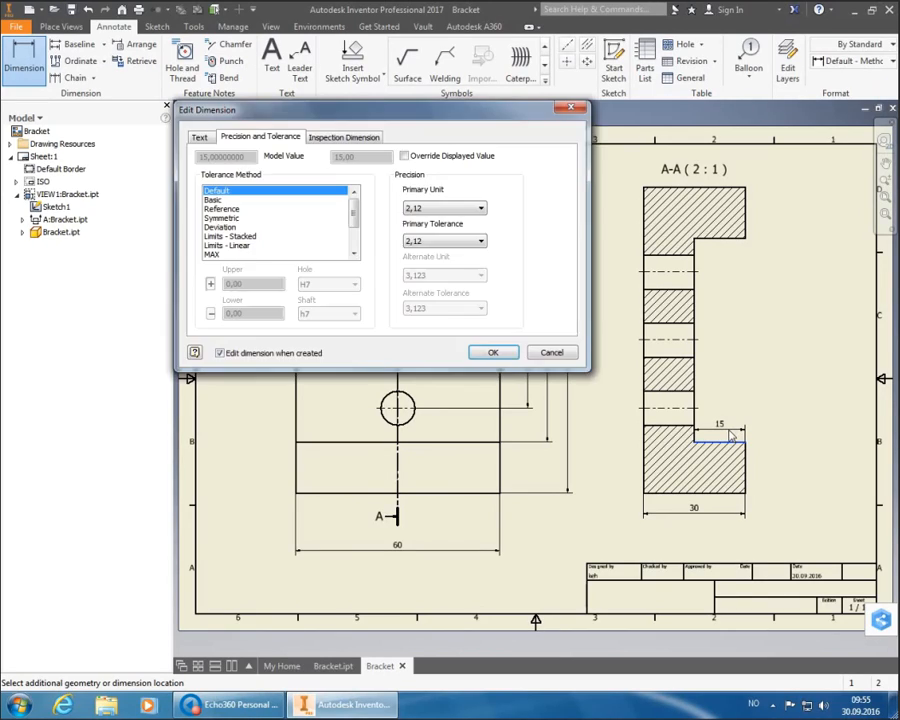
left_click(494, 354)
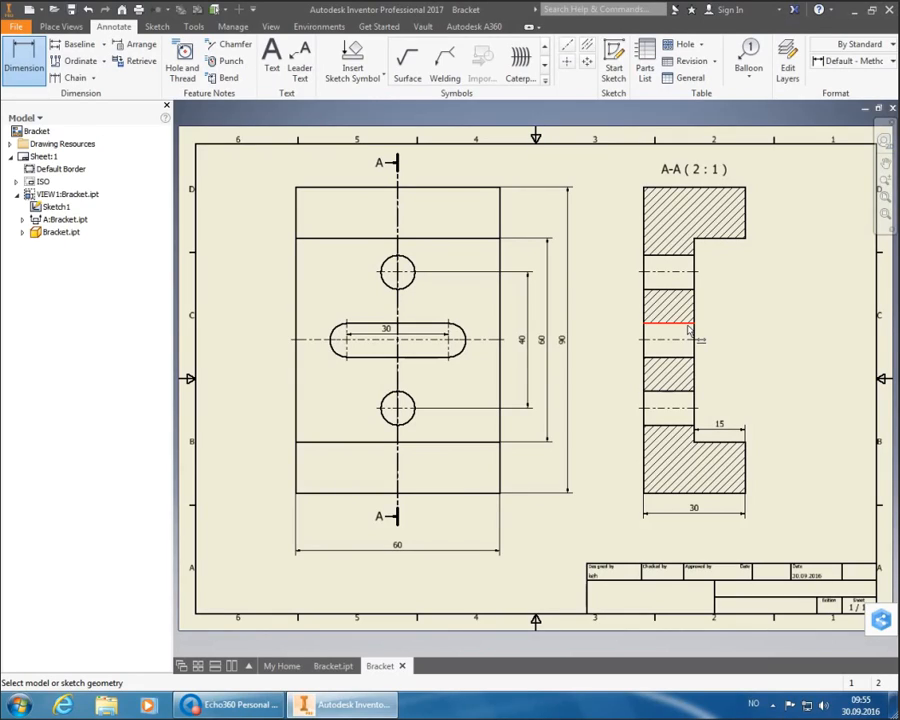
left_click(689, 325)
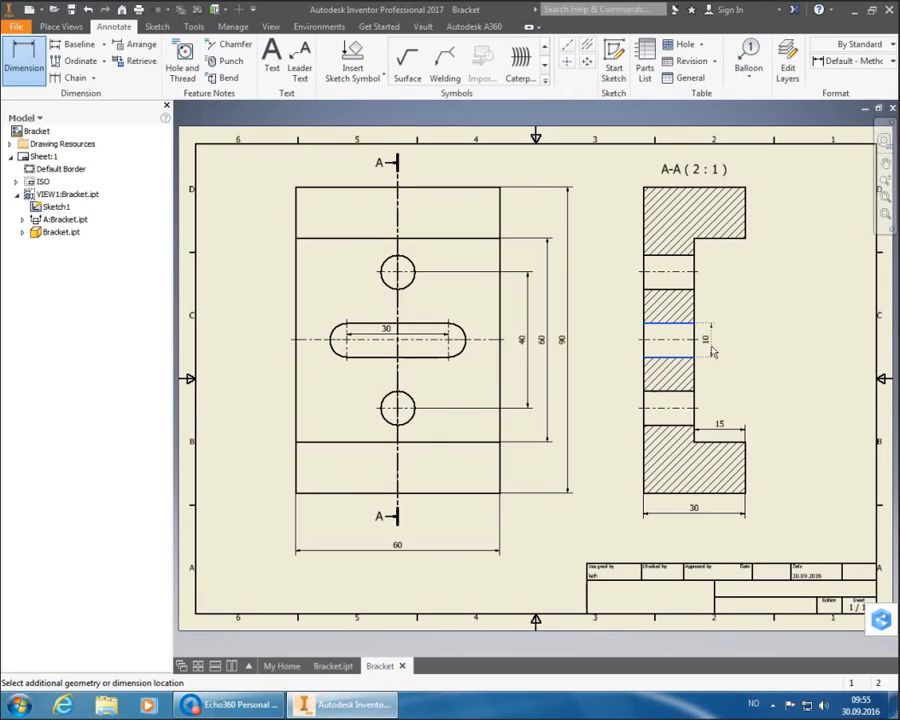
left_click(713, 348)
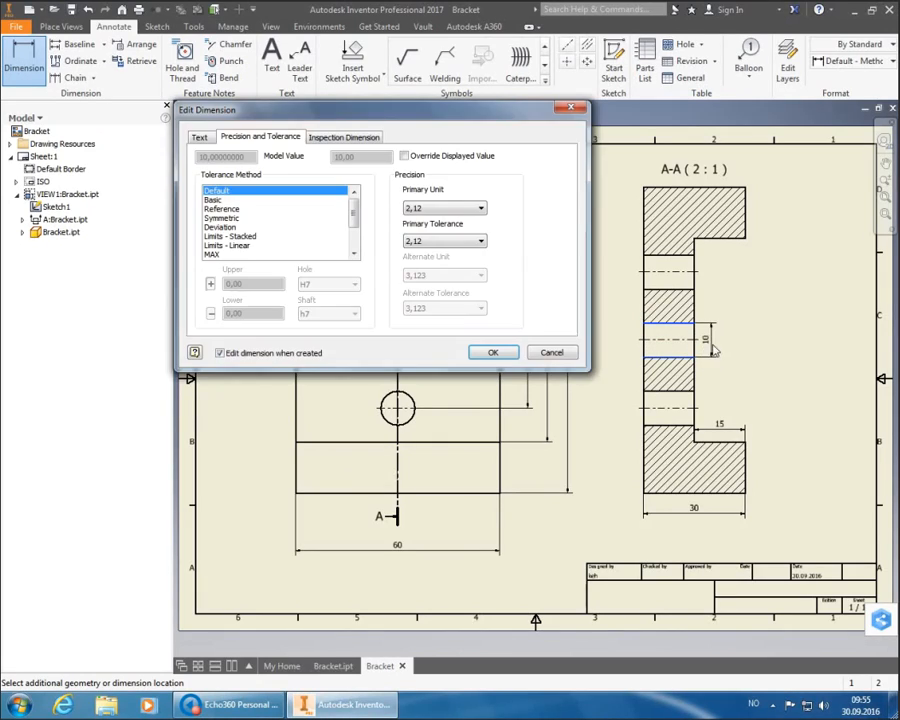
left_click(492, 354)
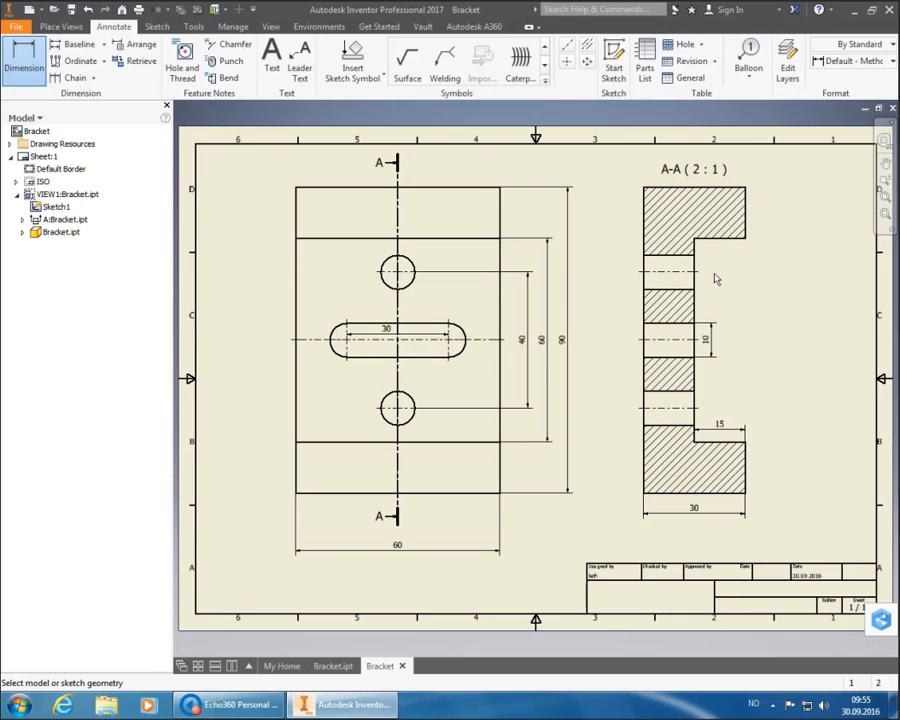
- Dimension the upper hole in section A-A as Ø10 with '(TYP)' appended to the text
left_click(699, 271)
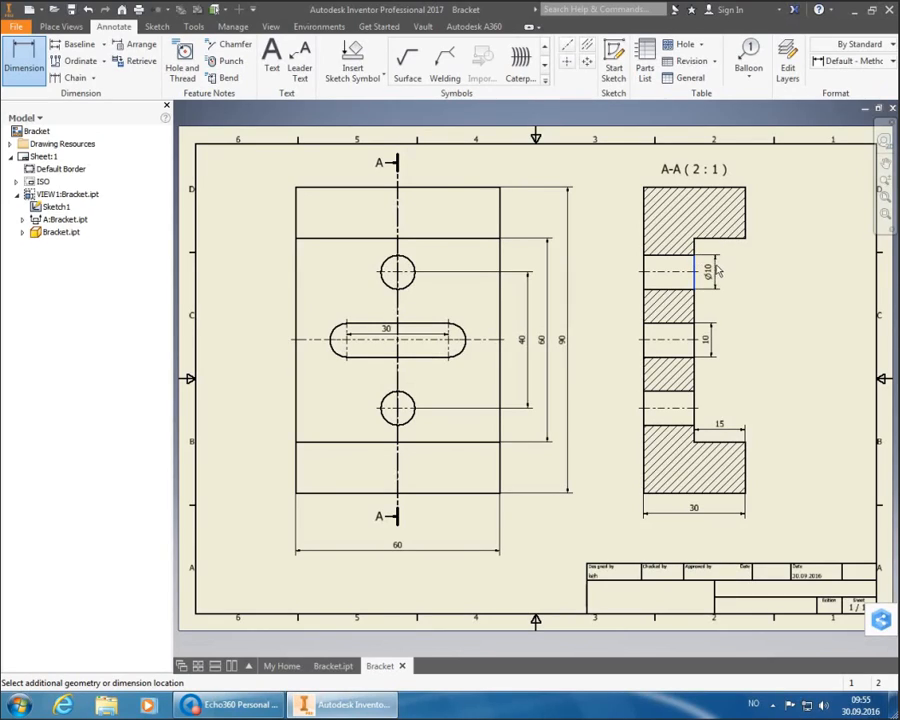
left_click(714, 270)
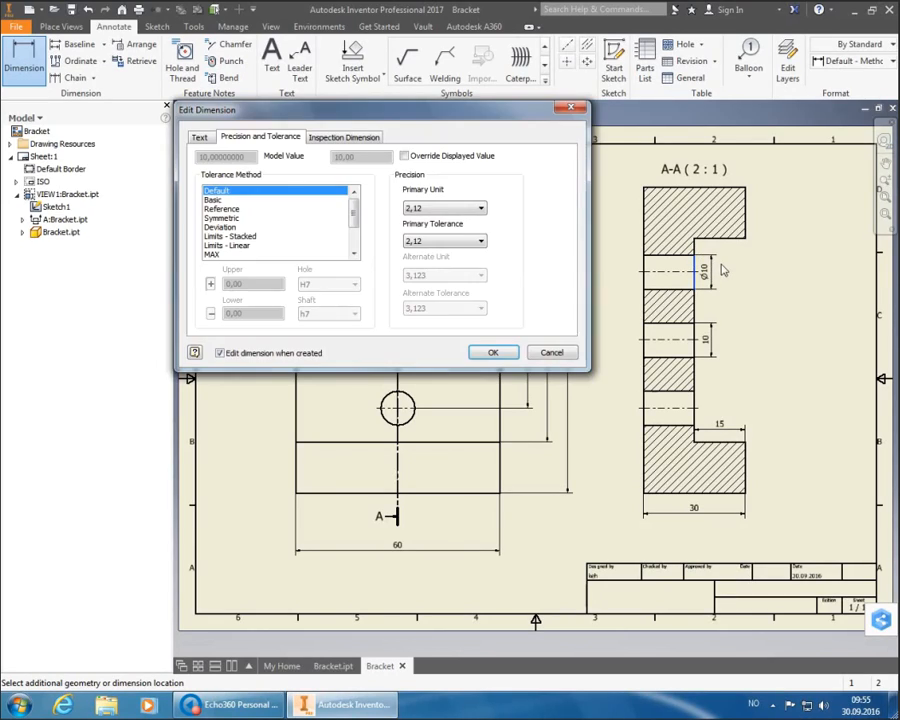
left_click(203, 137)
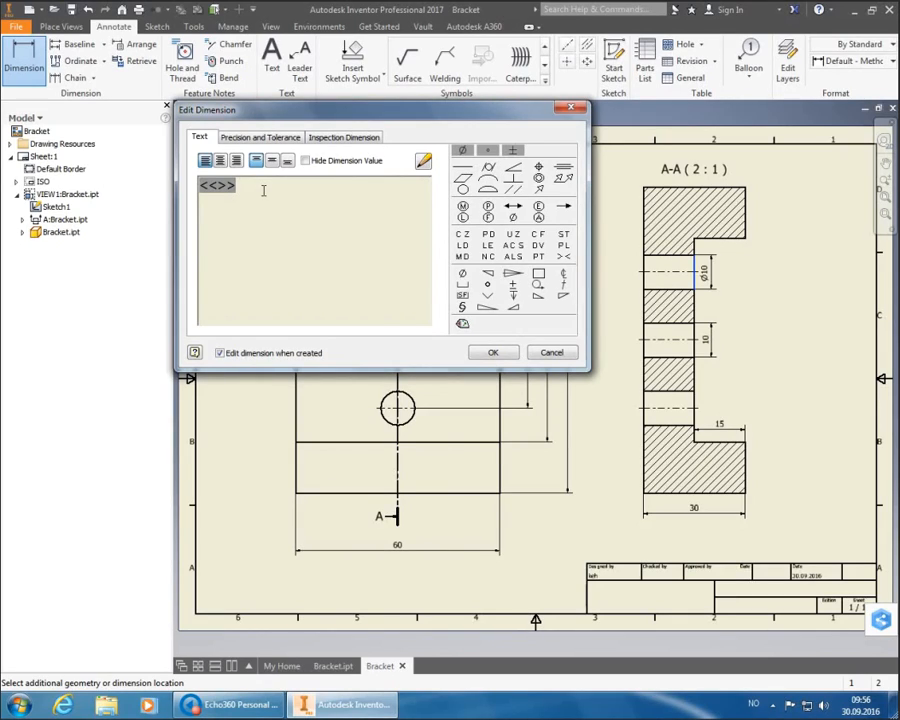
type("(TYP)")
left_click(493, 352)
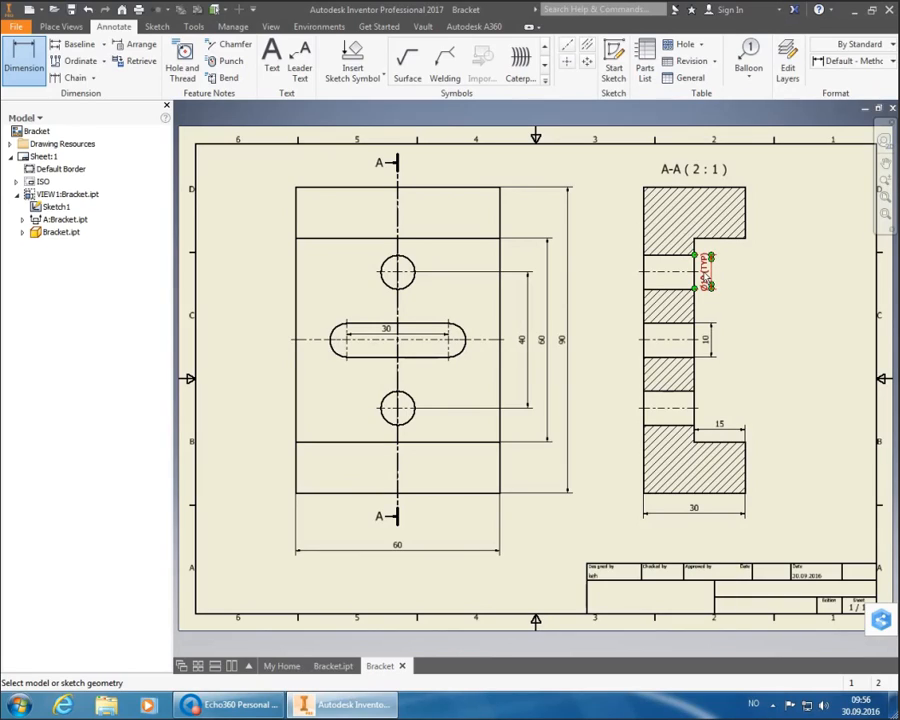
- Finish and exit the Dimension command
right_click(752, 262)
left_click(803, 260)
key("Escape")
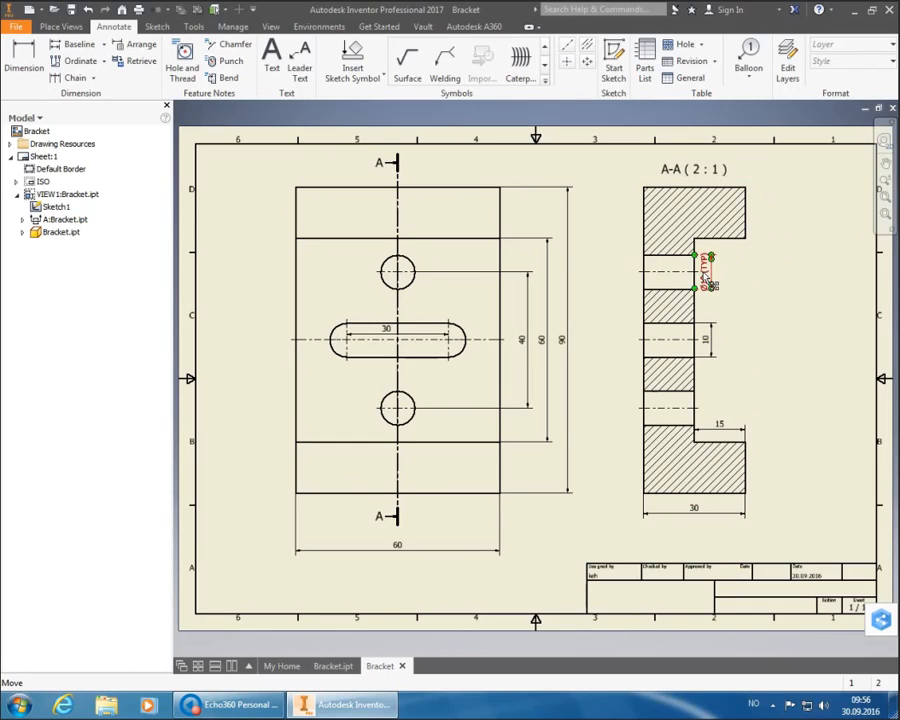
- Move the Ø10 (TYP) dimension out to the right of section A-A, then start a Parts List
left_click_drag(708, 275, 743, 318)
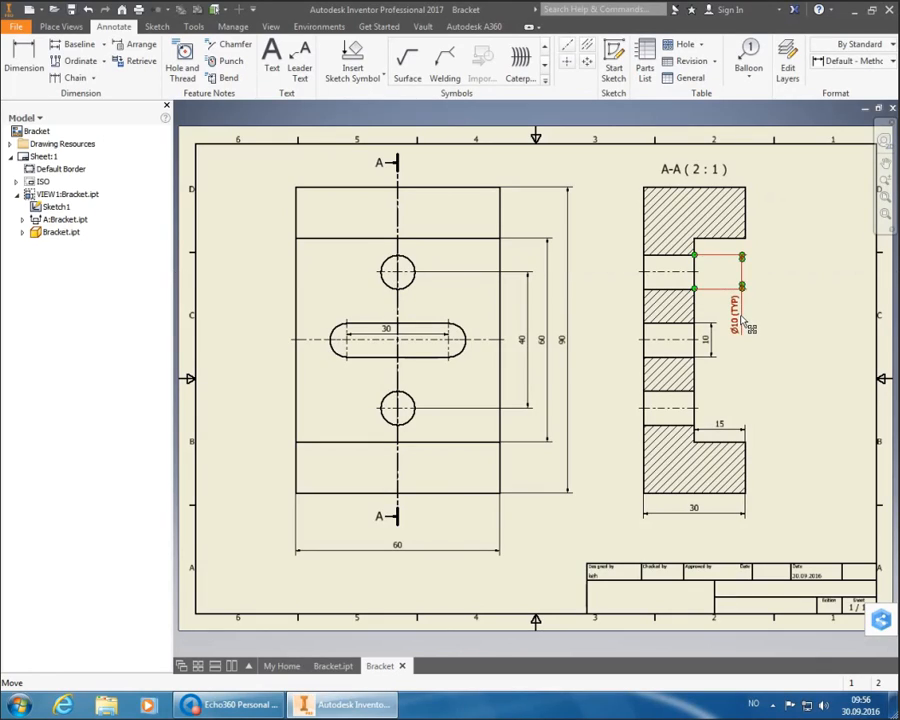
left_click(791, 286)
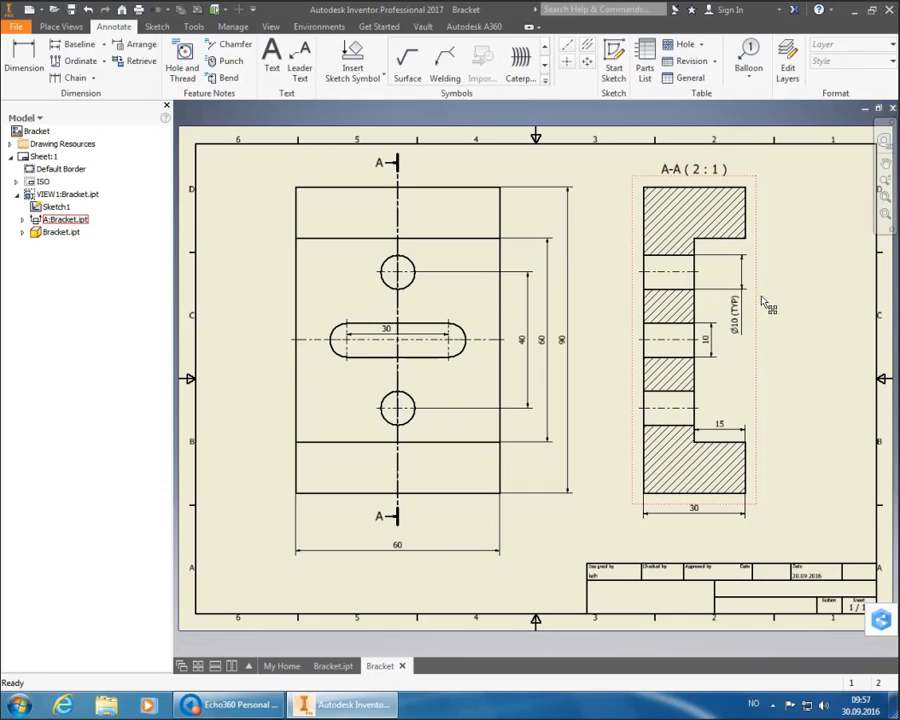
left_click_drag(736, 312, 719, 283)
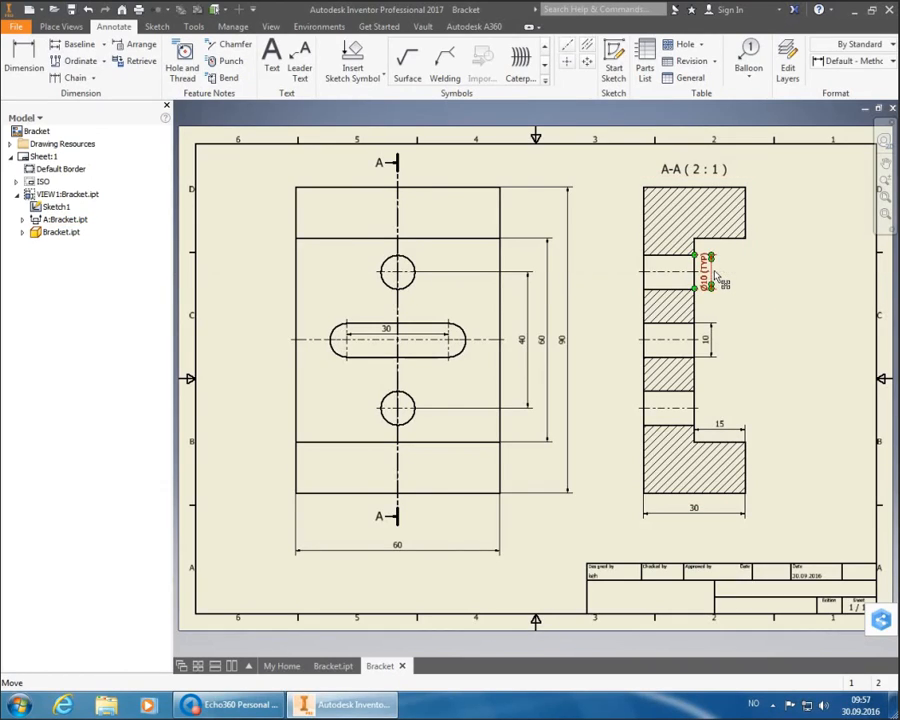
left_click(833, 297)
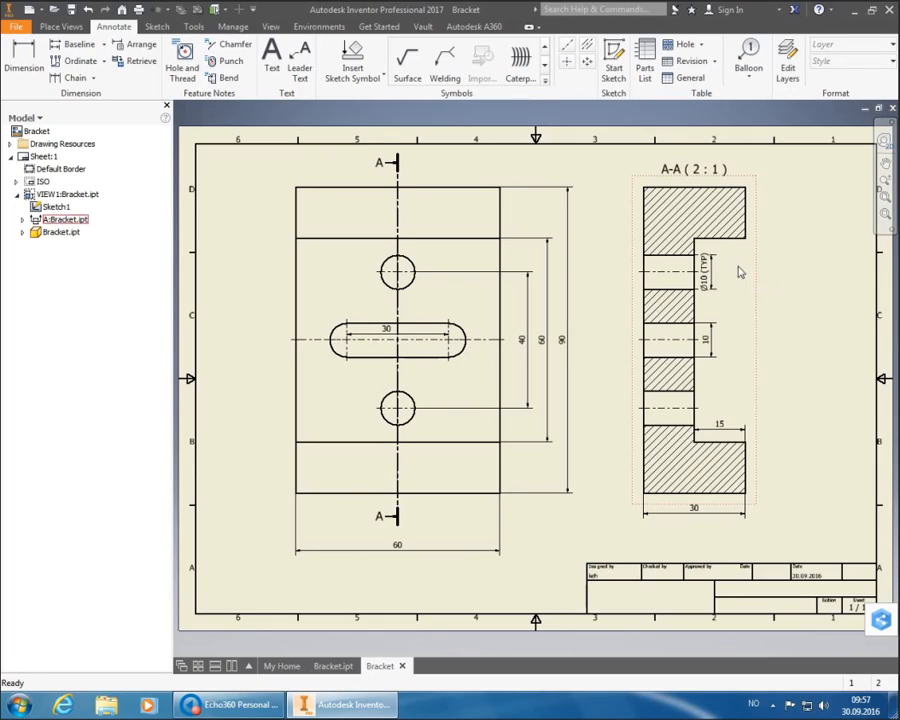
left_click(707, 274)
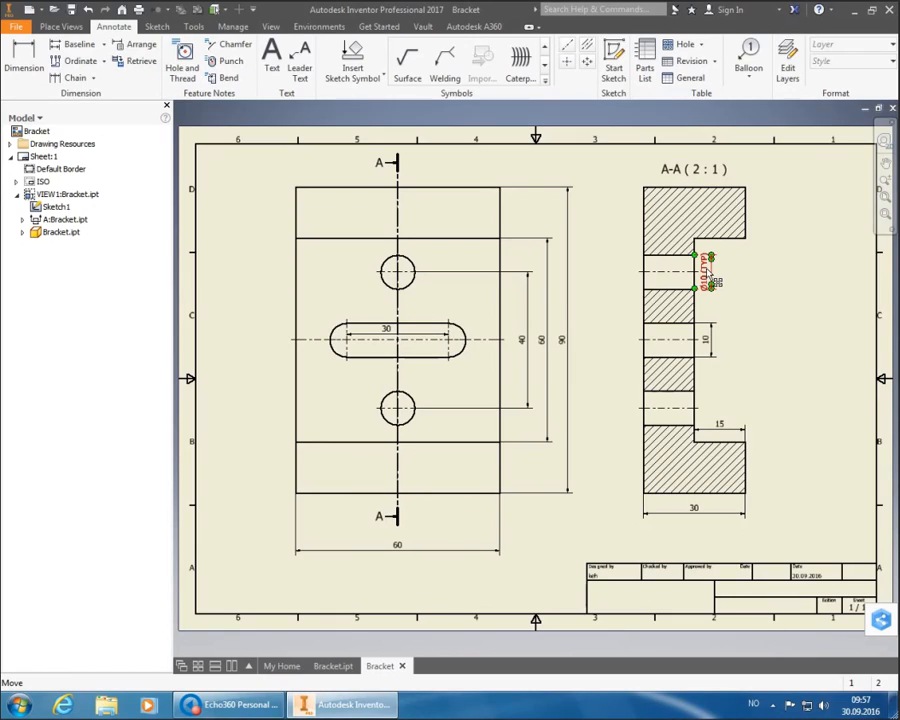
left_click_drag(715, 283, 745, 330)
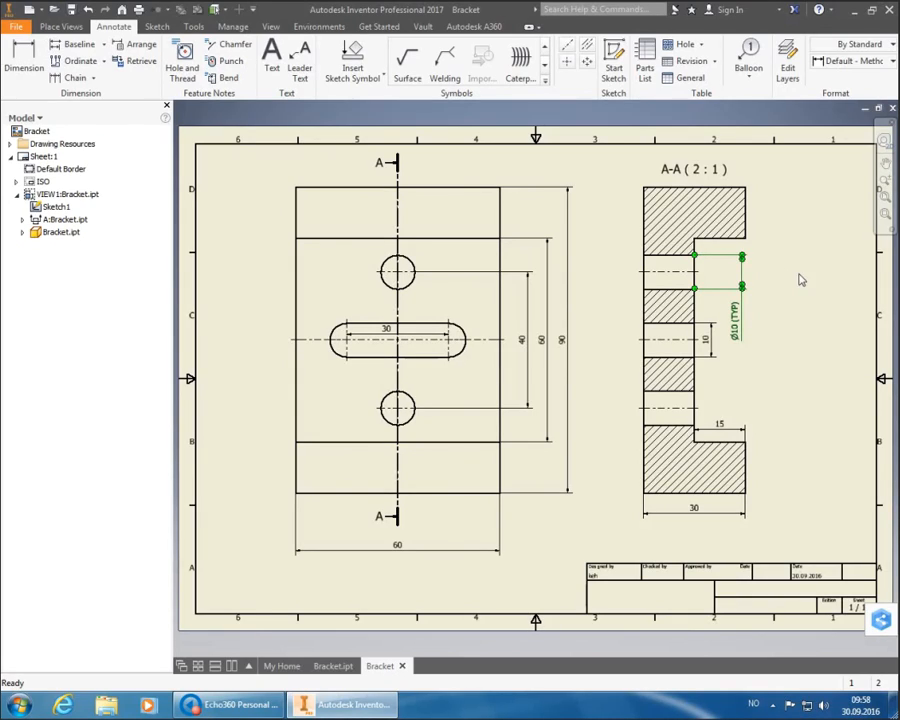
left_click(646, 63)
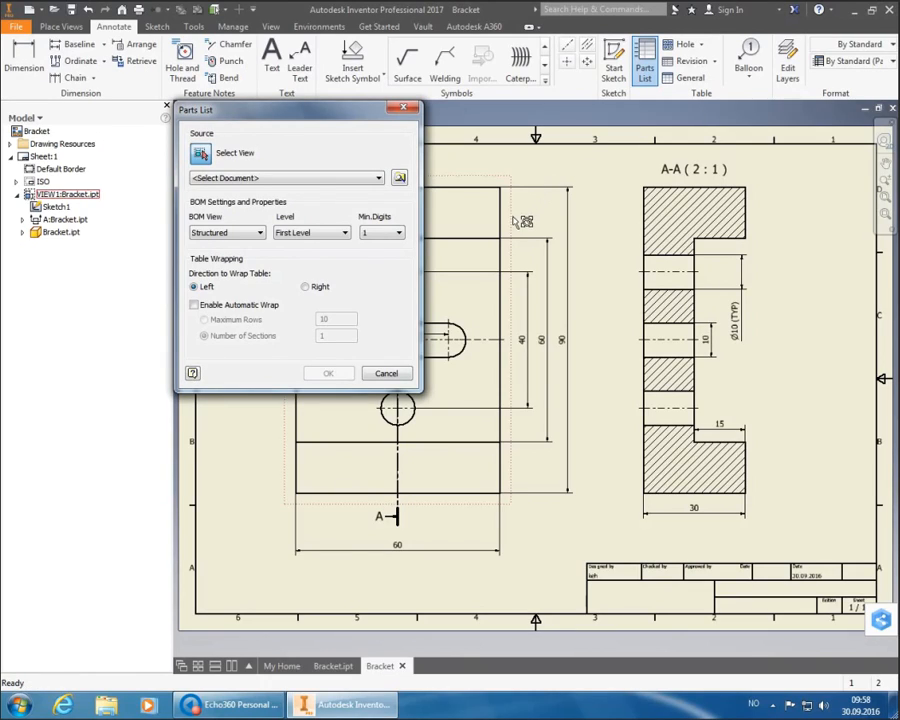
- Create a Bracket.ipt parts list from the front view and place it directly above the title block
left_click(460, 228)
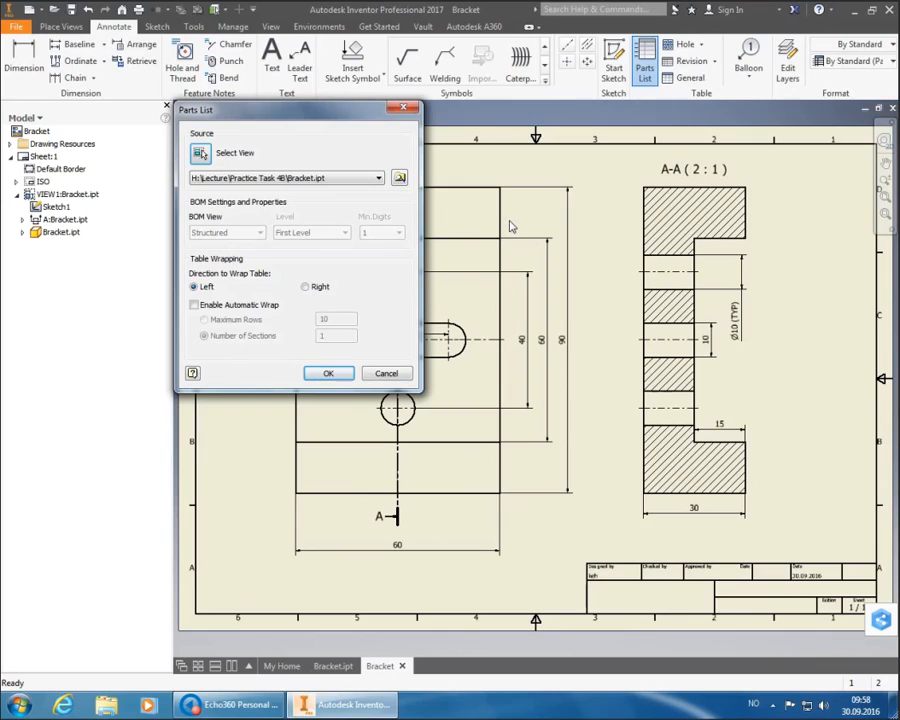
left_click(339, 376)
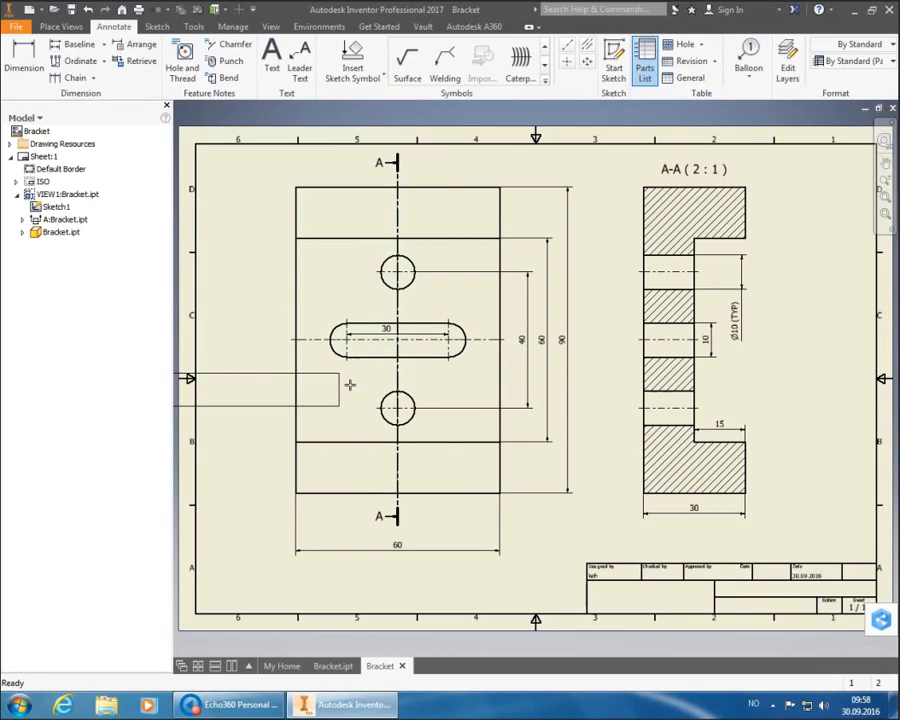
left_click(878, 531)
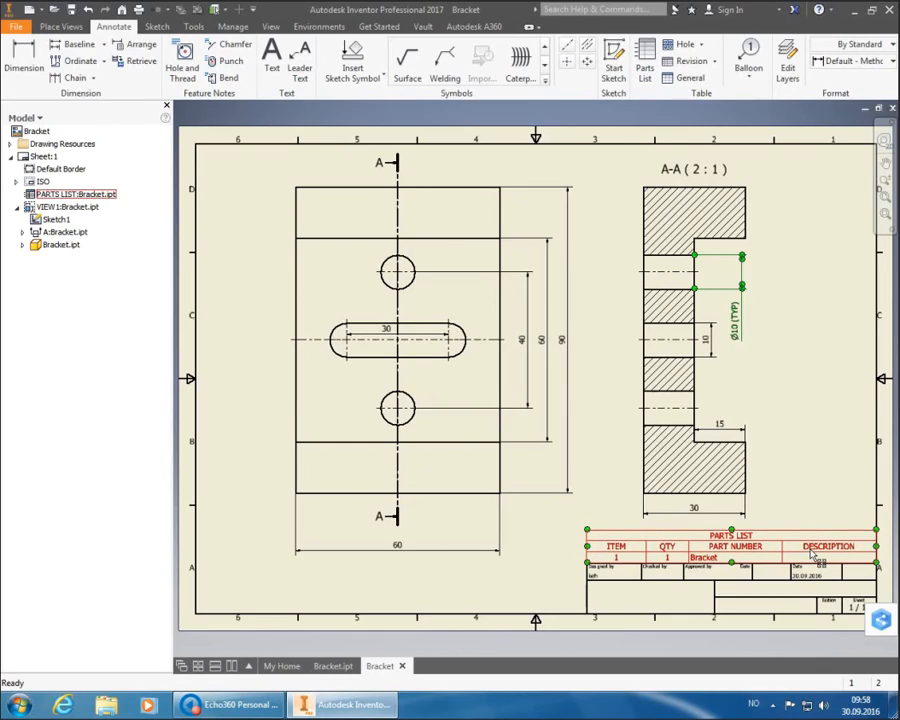
- Edit the parts list and hide its PARTS LIST title row
double_click(812, 556)
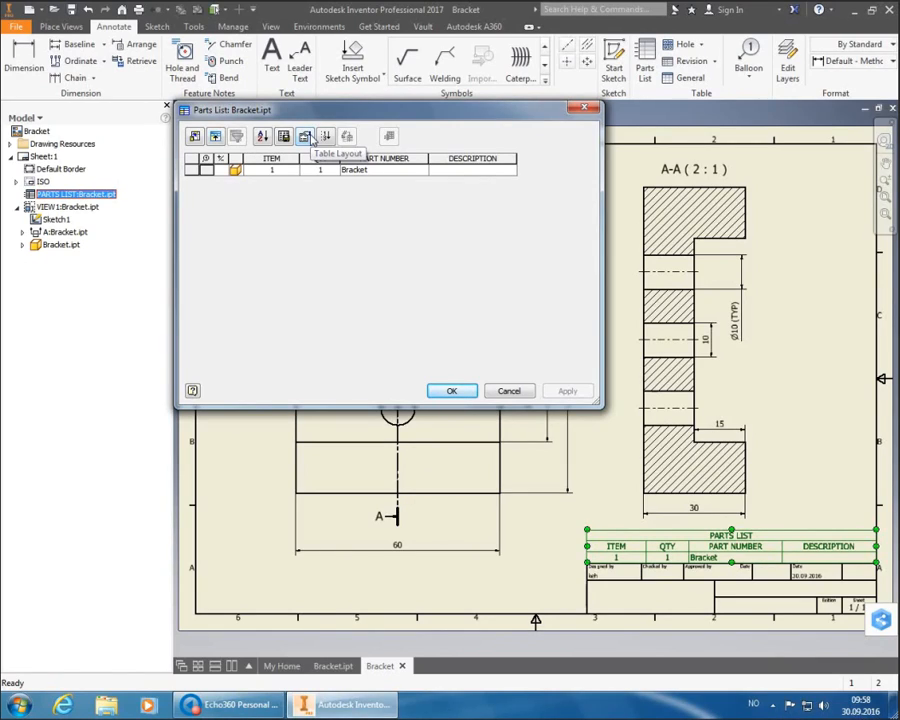
left_click(309, 138)
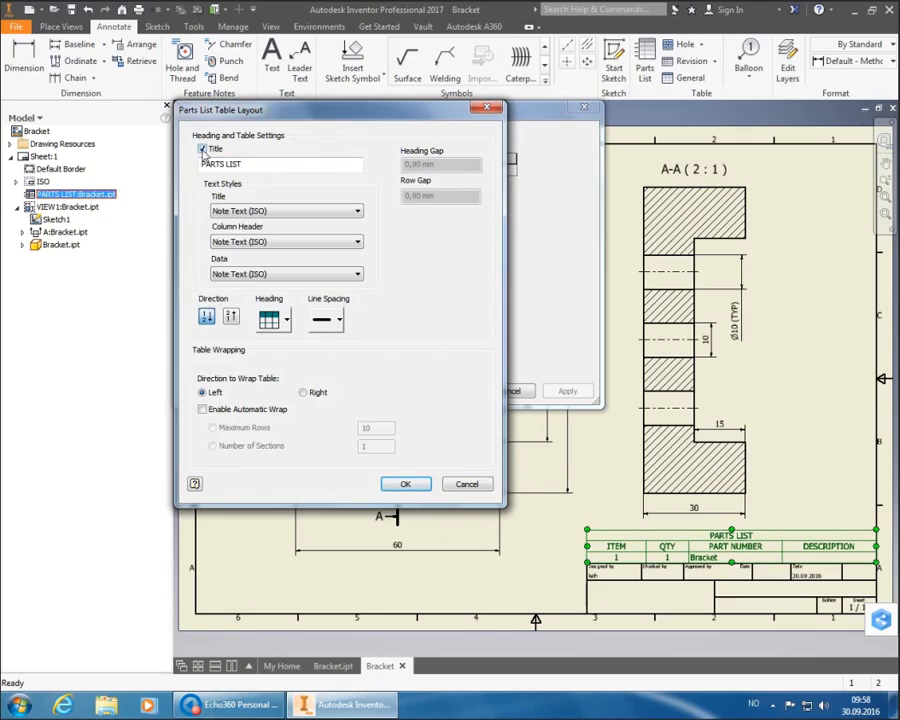
left_click(203, 150)
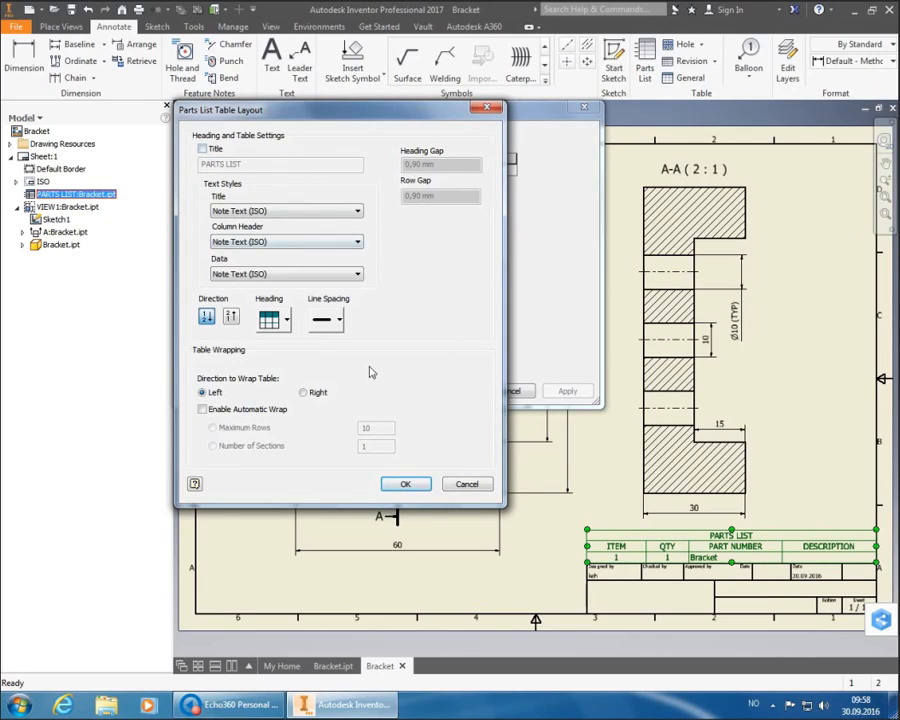
left_click(407, 485)
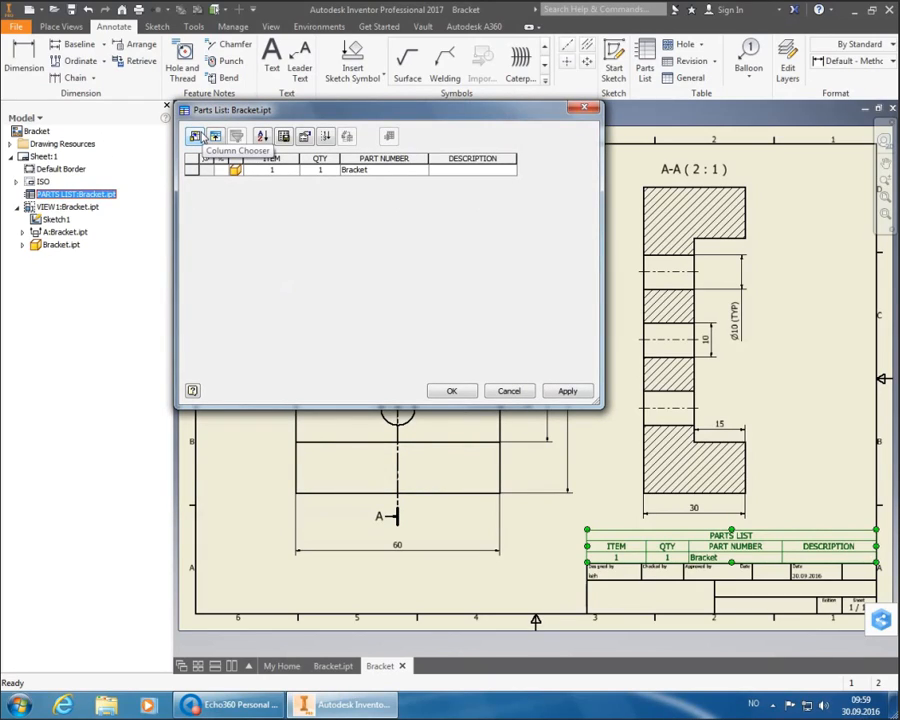
- Replace the ITEM, QTY, PART NUMBER and DESCRIPTION columns with a single MATERIAL column
left_click(199, 138)
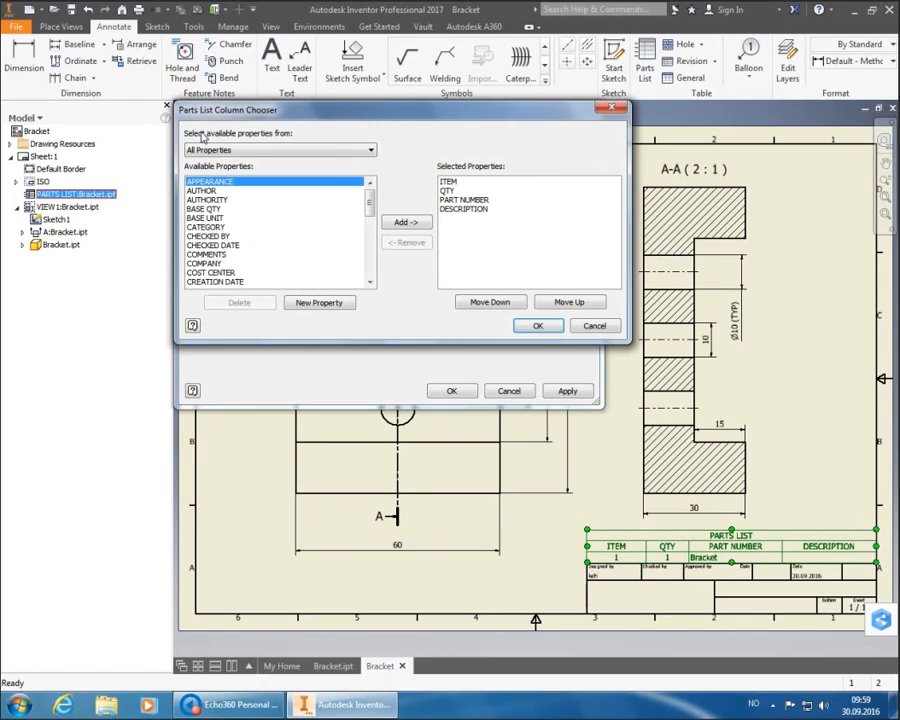
left_click(448, 184)
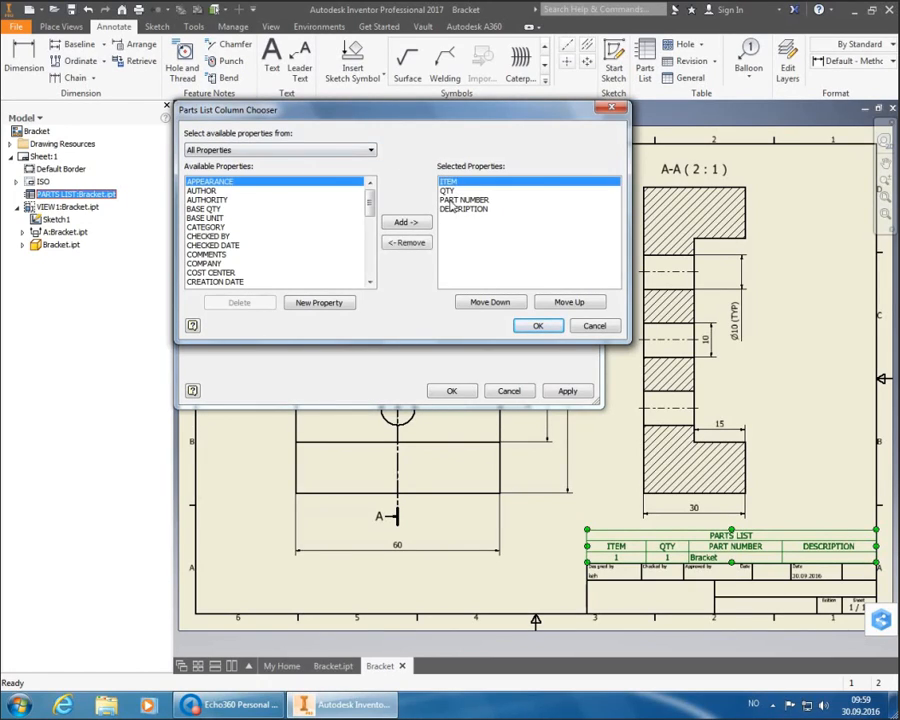
left_click(407, 243)
left_click(410, 243)
left_click(410, 243)
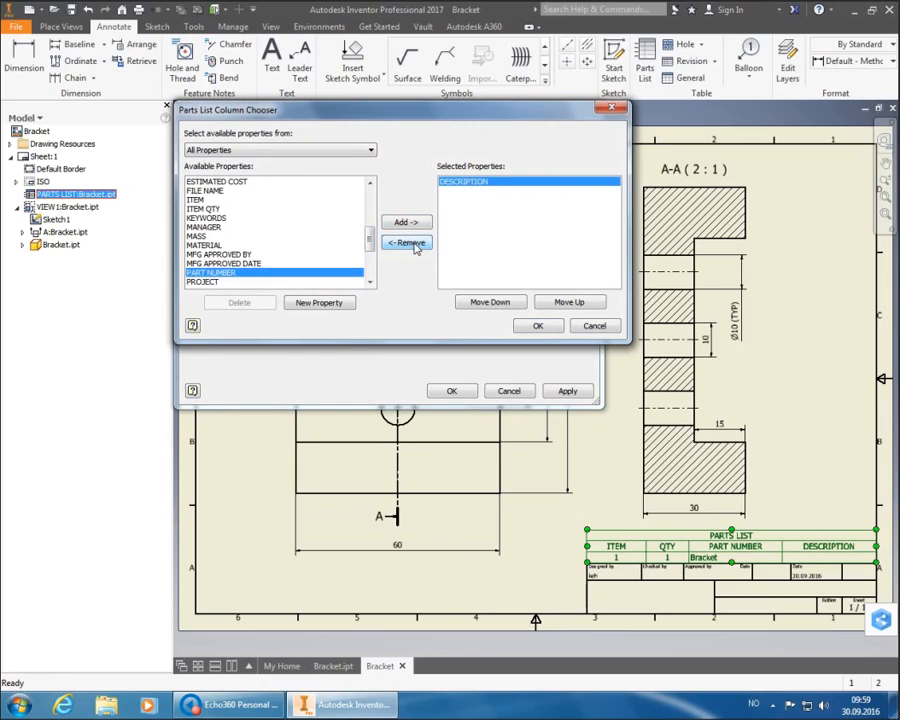
left_click(410, 243)
left_click(262, 281)
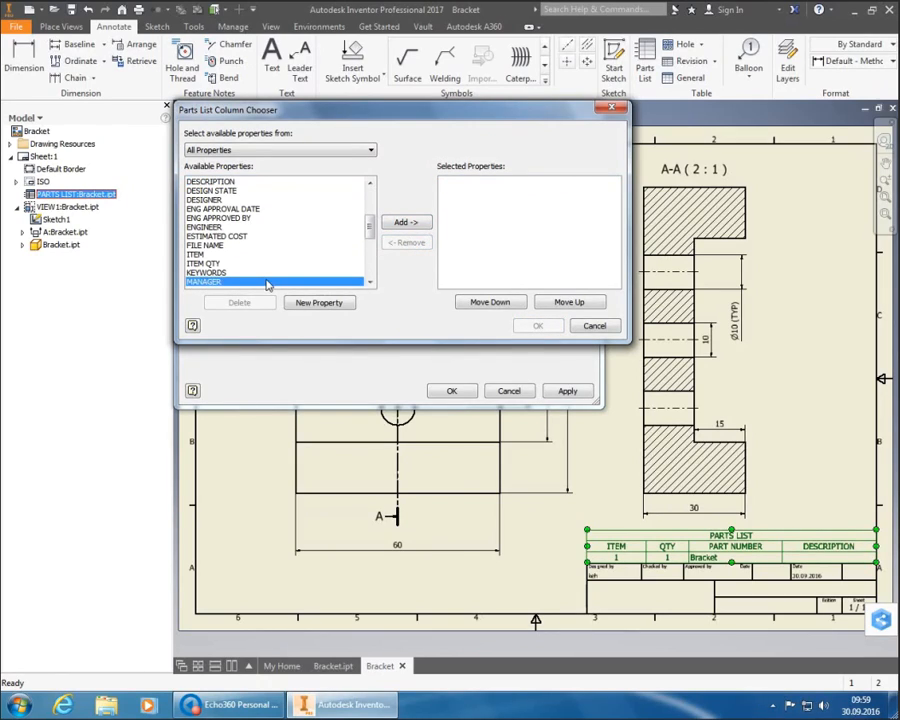
scroll(262, 281, "down", 1)
left_click(240, 272)
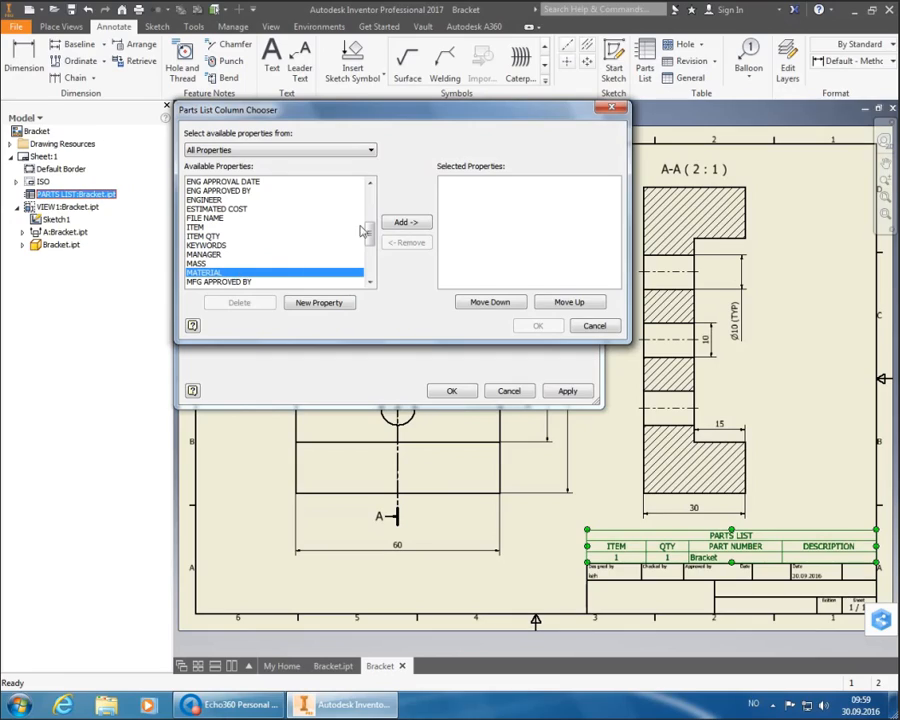
left_click(401, 224)
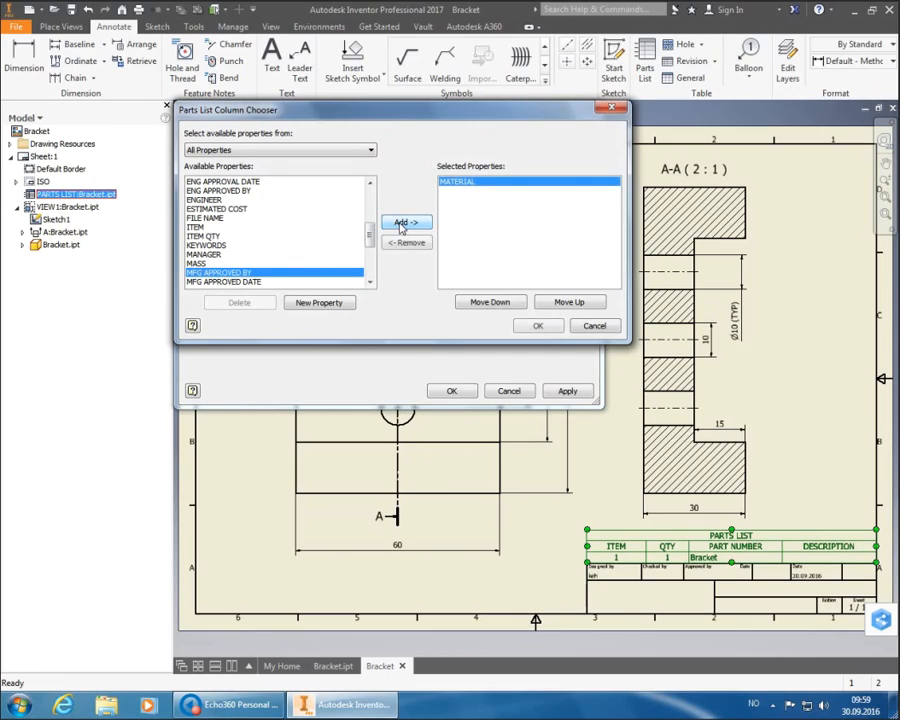
left_click(542, 332)
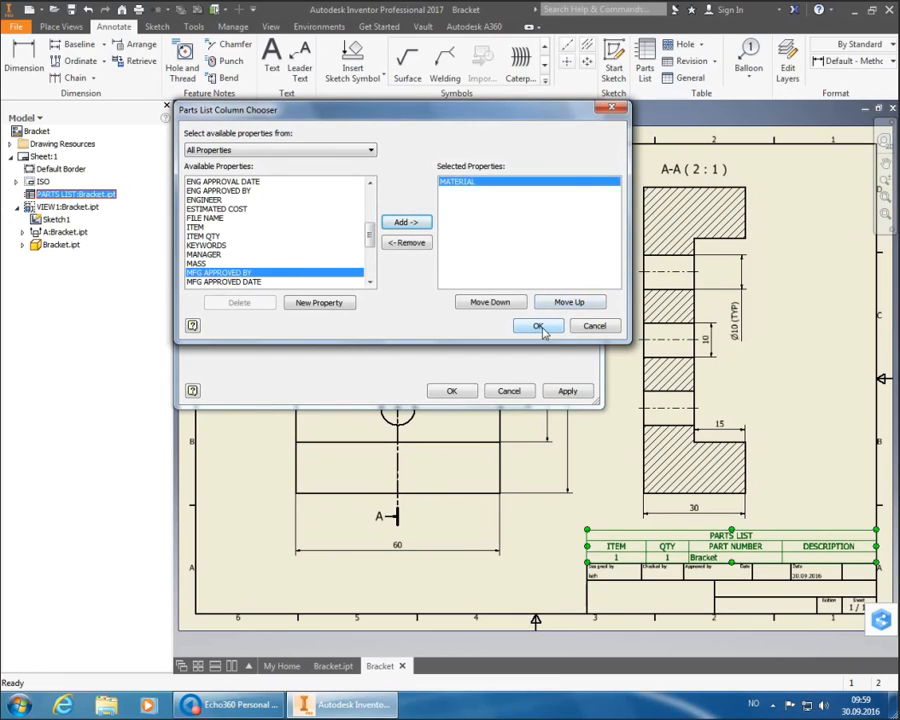
- Apply the single MATERIAL column to the parts list and move the table just above the title block
left_click(452, 391)
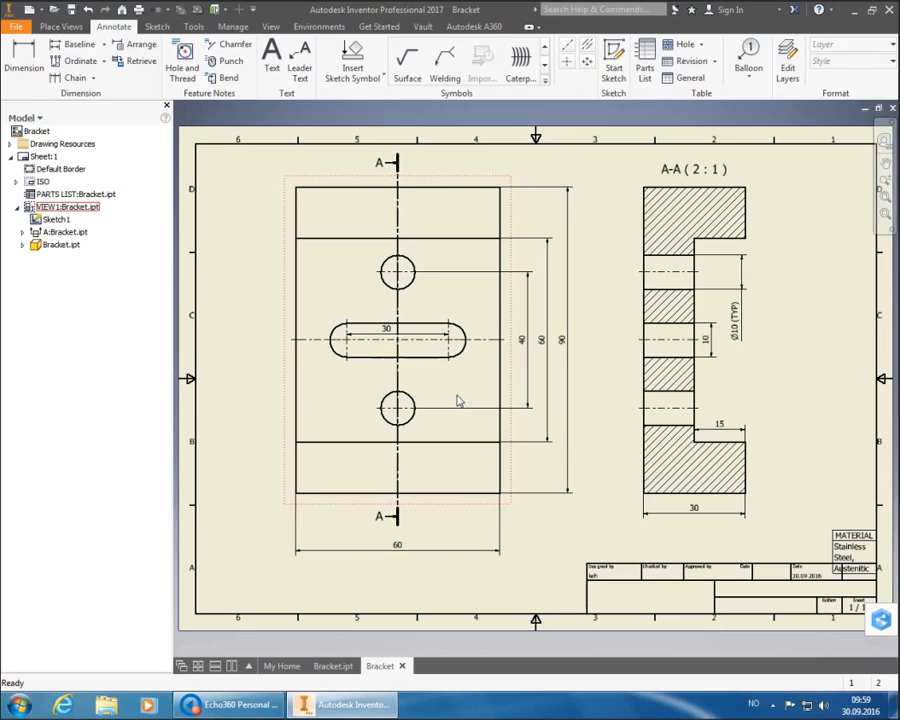
key("Escape")
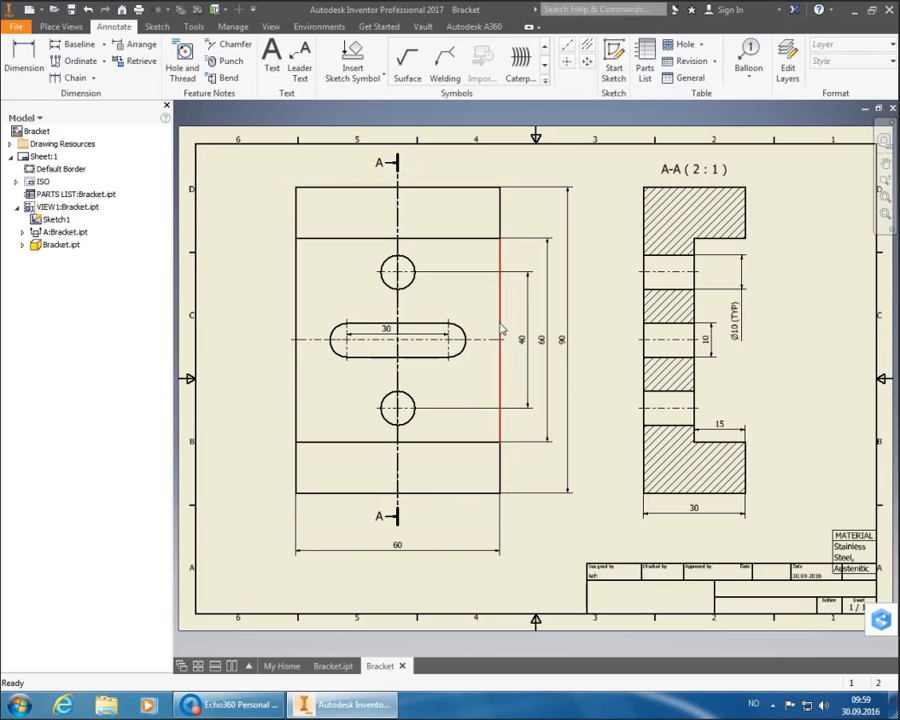
left_click(845, 550)
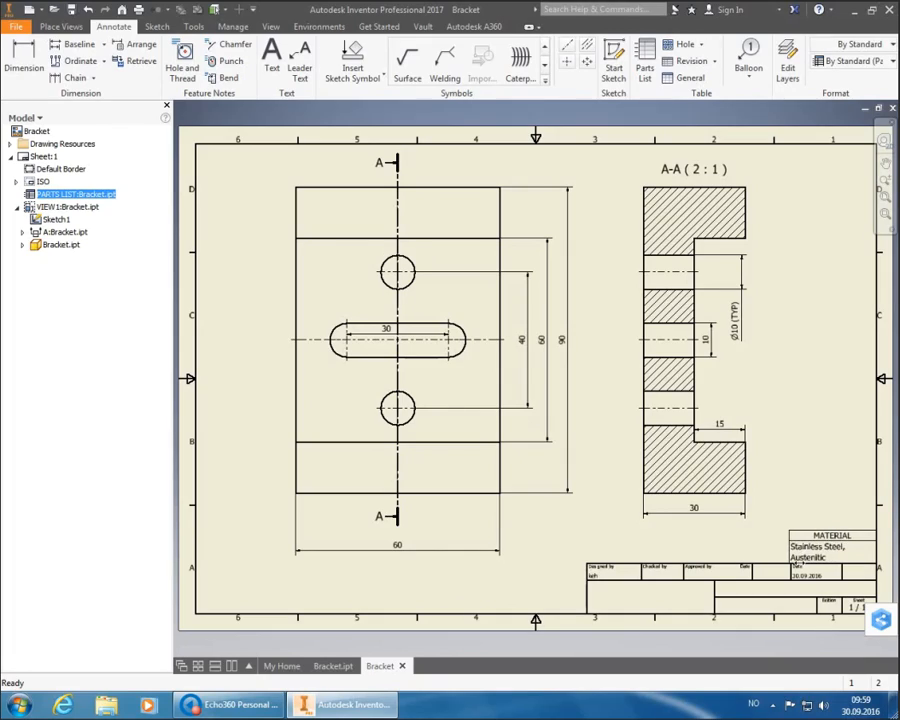
left_click(830, 546)
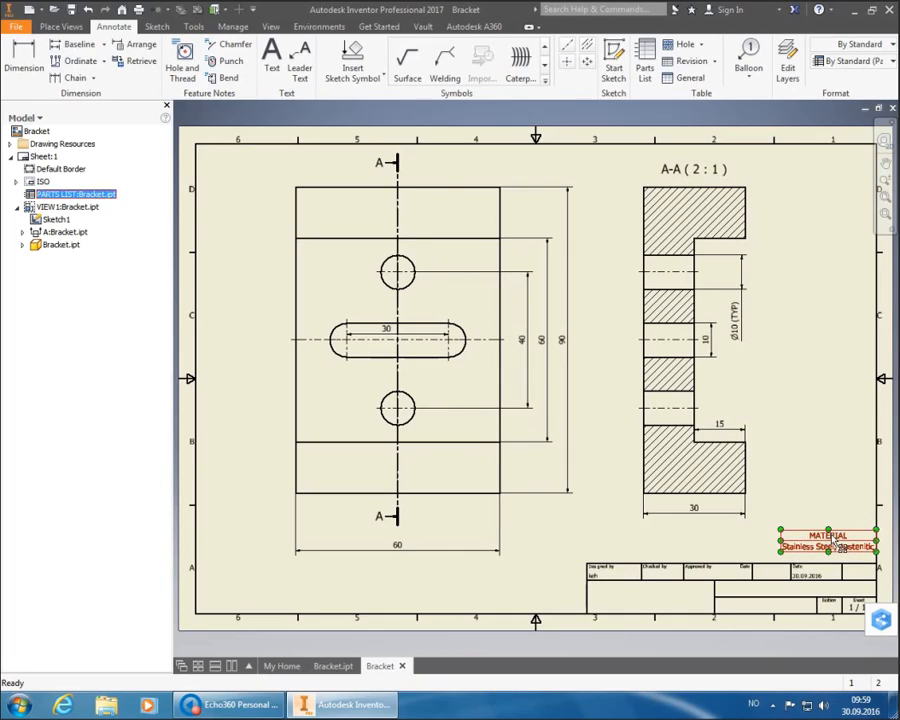
left_click(816, 492)
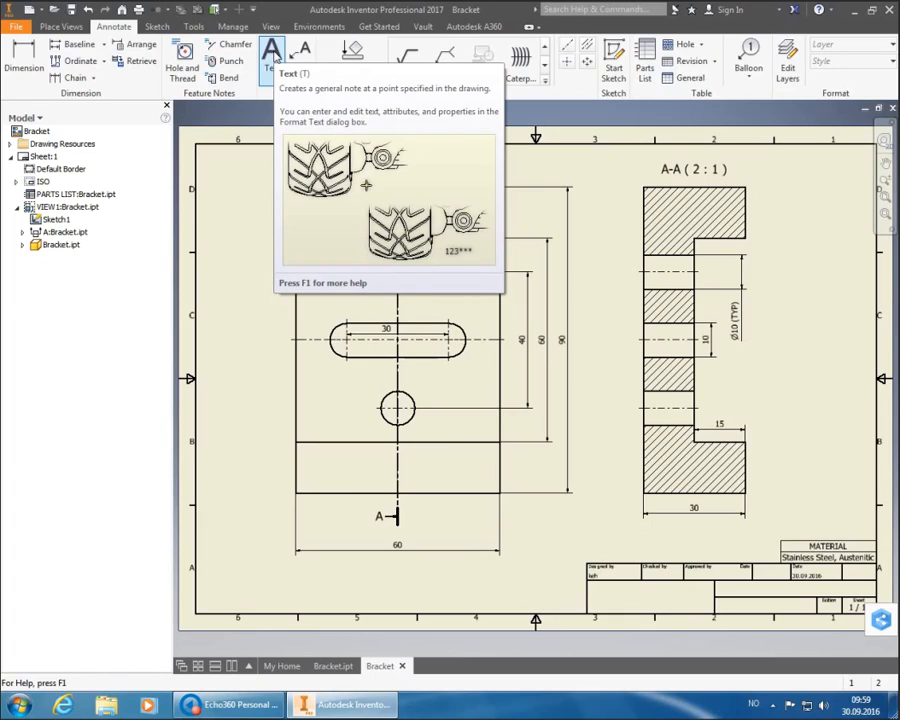
- Write a two-line text note 'General tolerances & surface finish: ISO 2768-1: m ISO 2768-2: K'
left_click(271, 54)
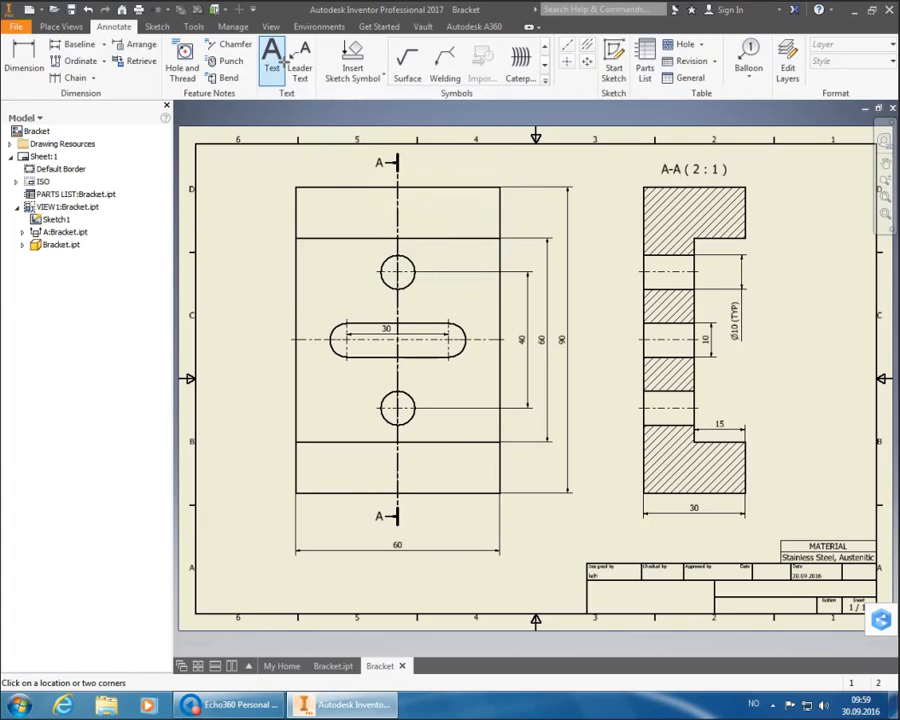
left_click(612, 538)
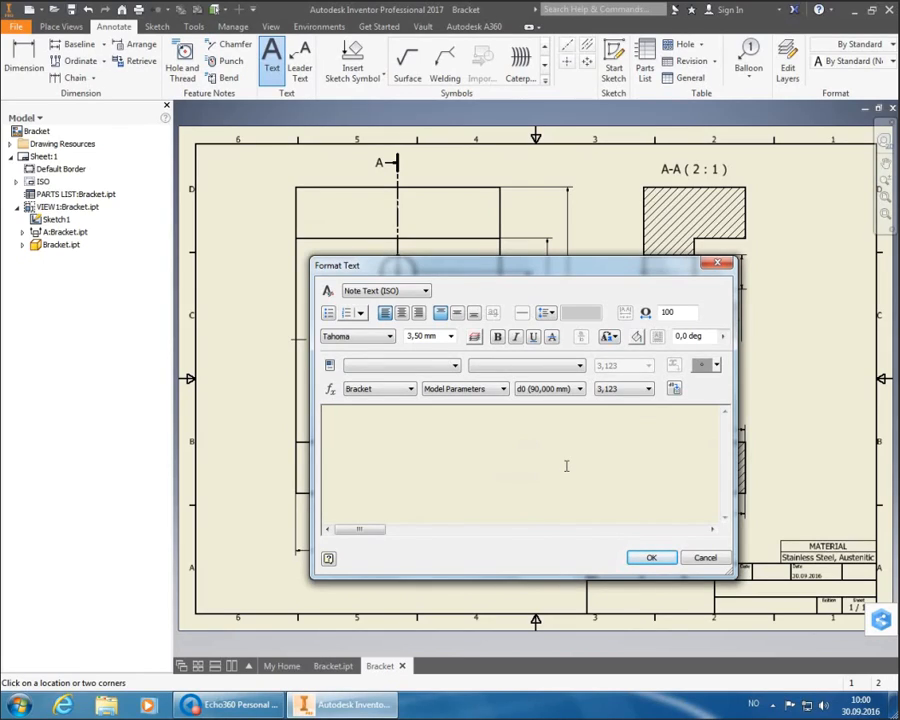
type("General tolerance")
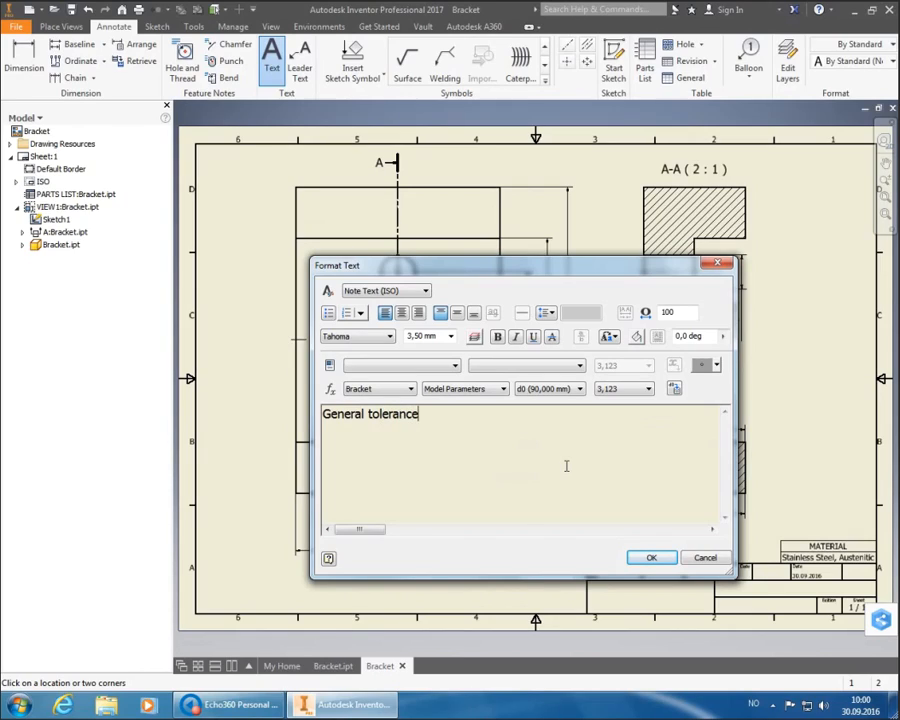
type("s & surface finish:")
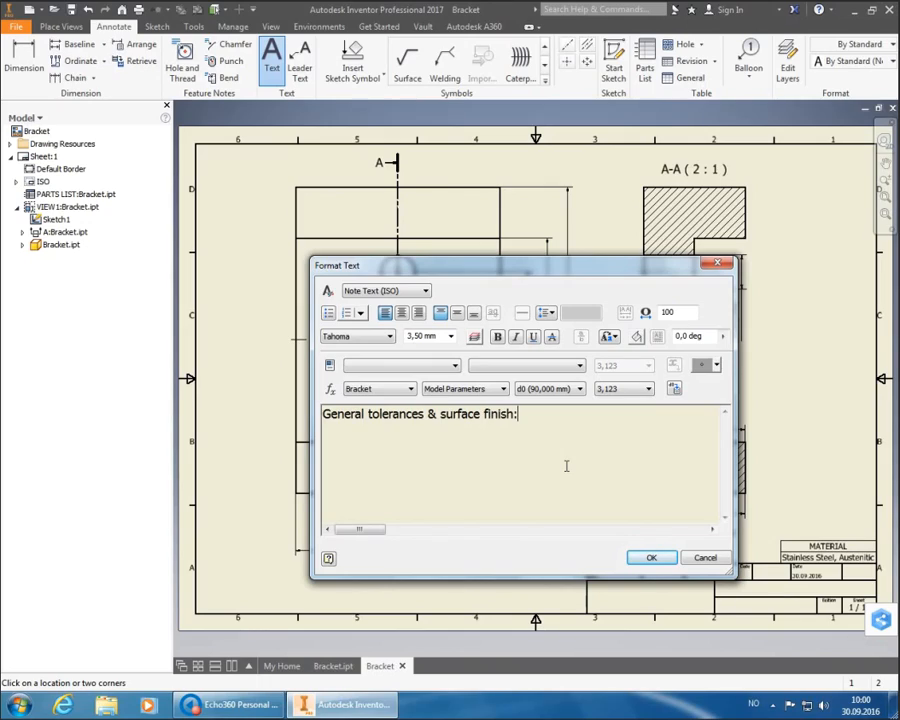
key("Return")
type("ISO 2768-1:")
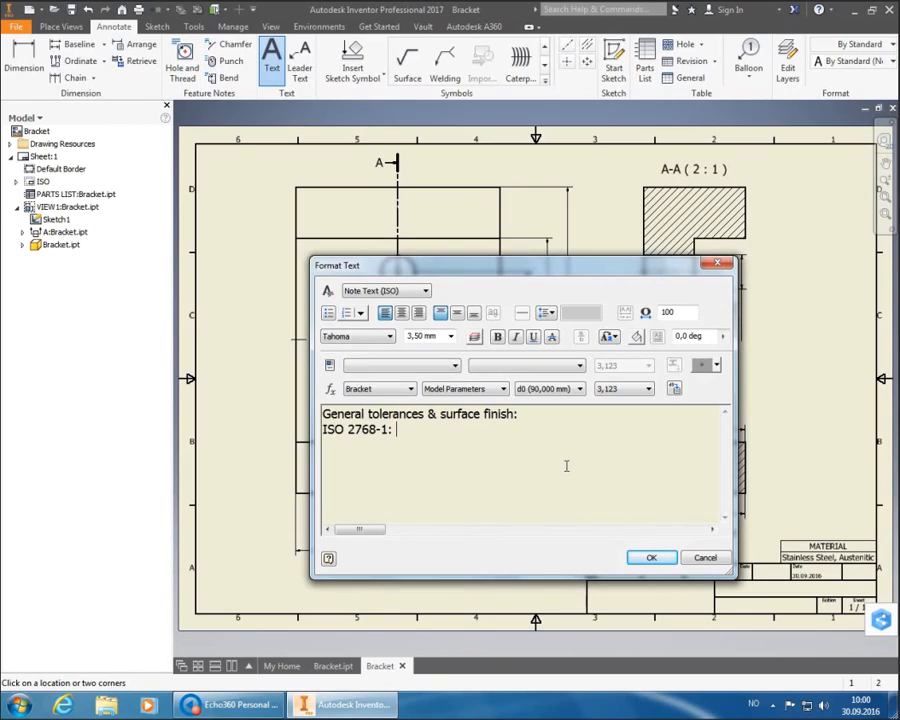
type("m ISO 2768-2: K")
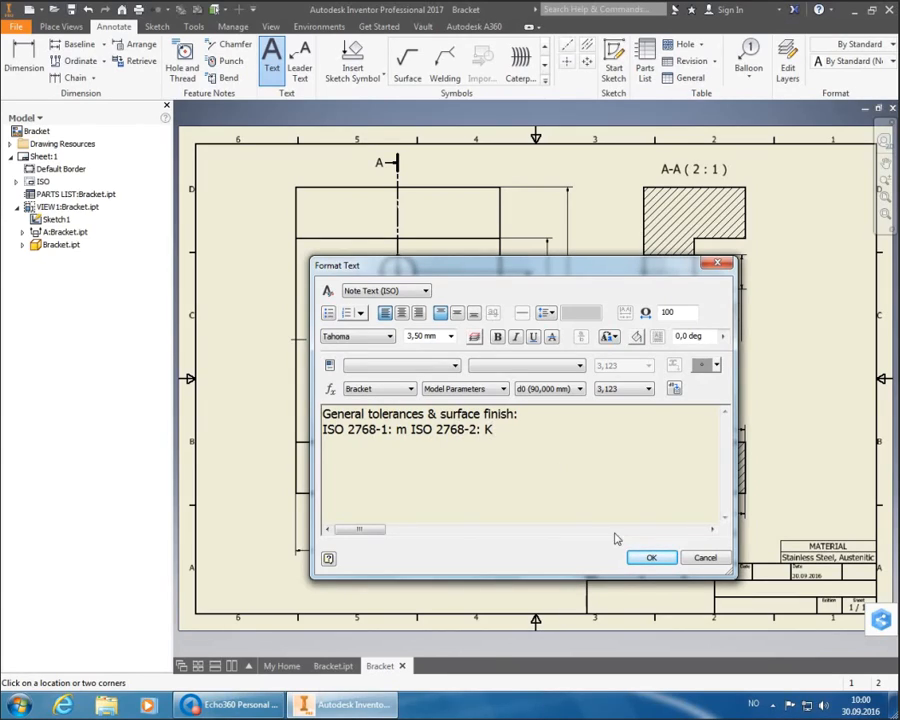
left_click(653, 563)
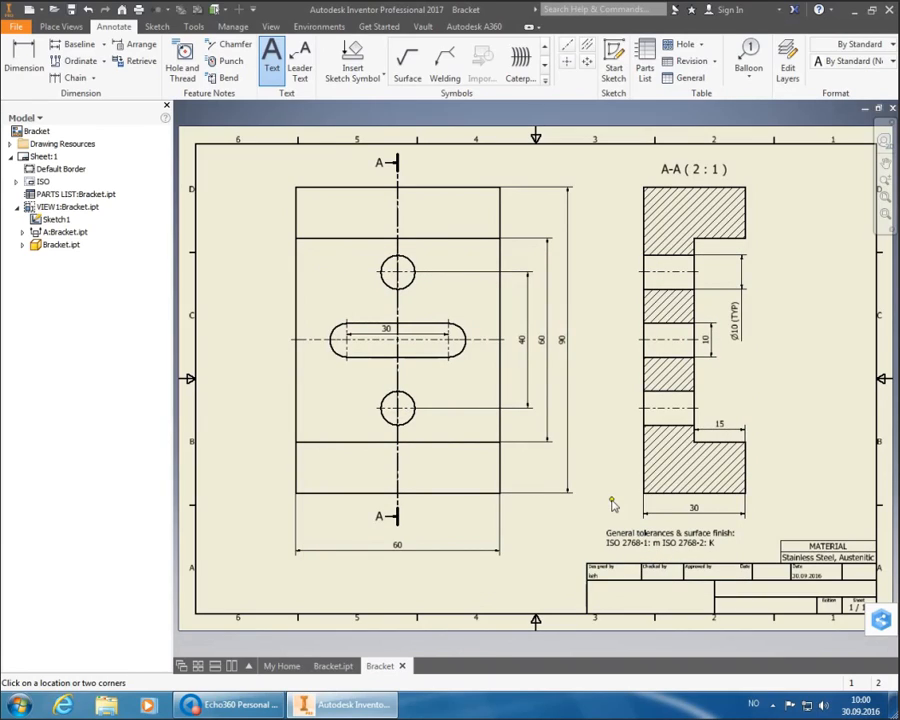
- Finish note placement and move the tolerance note just above the title block
right_click(612, 503)
left_click(668, 498)
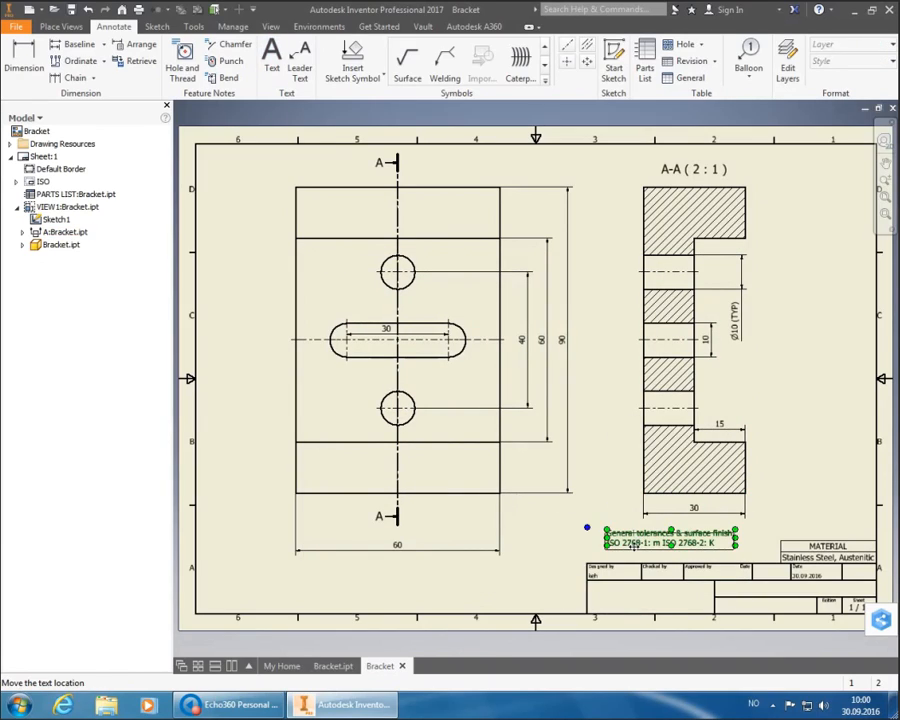
left_click_drag(633, 545, 617, 553)
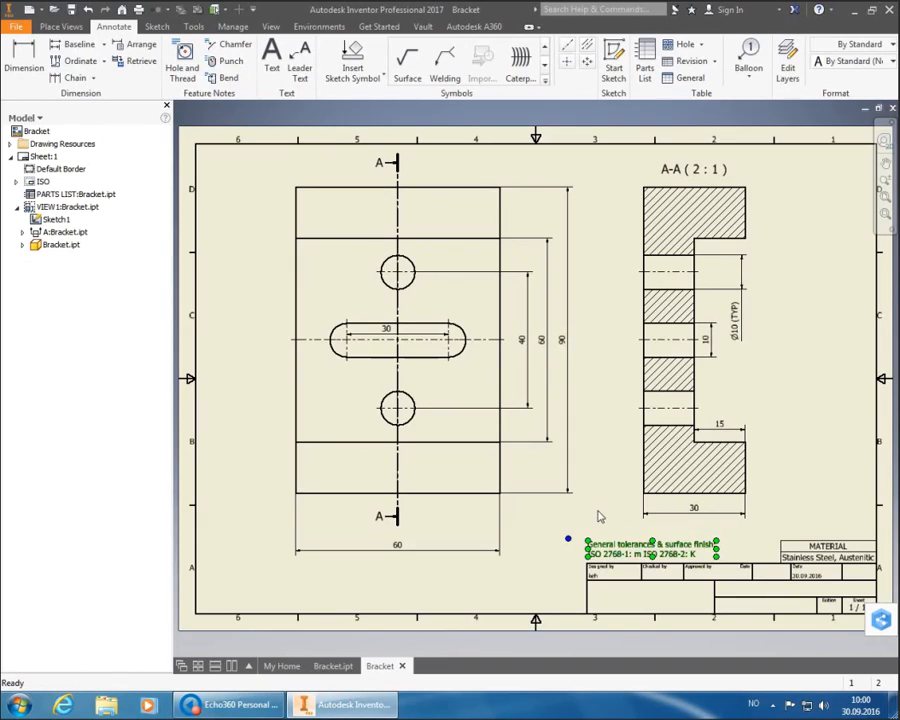
left_click(600, 515)
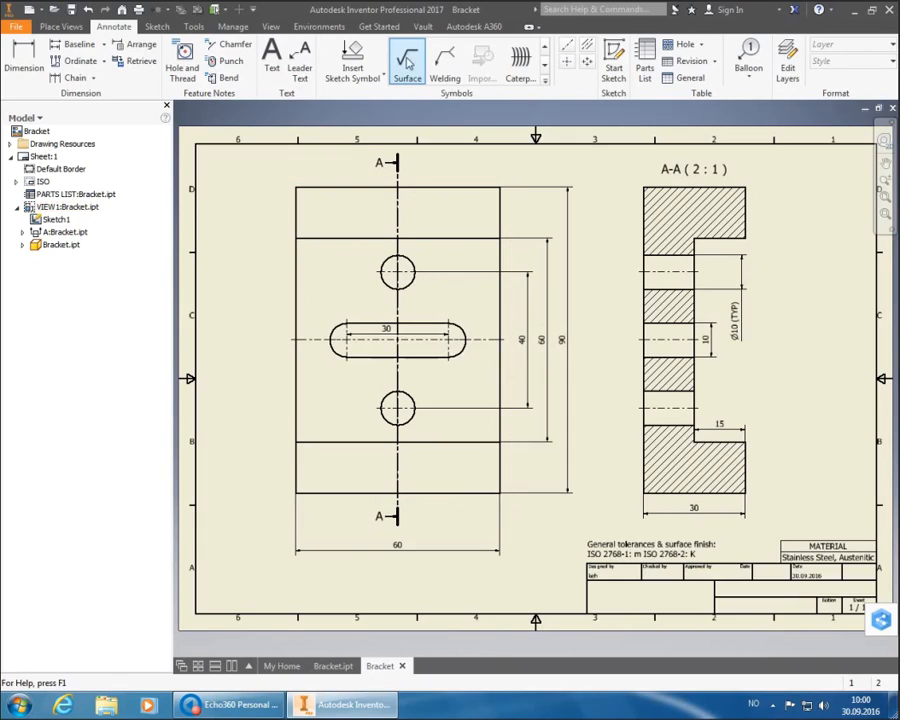
- Place a material-removal-required surface texture symbol with Ra 6.3 beside the tolerance note
left_click(408, 76)
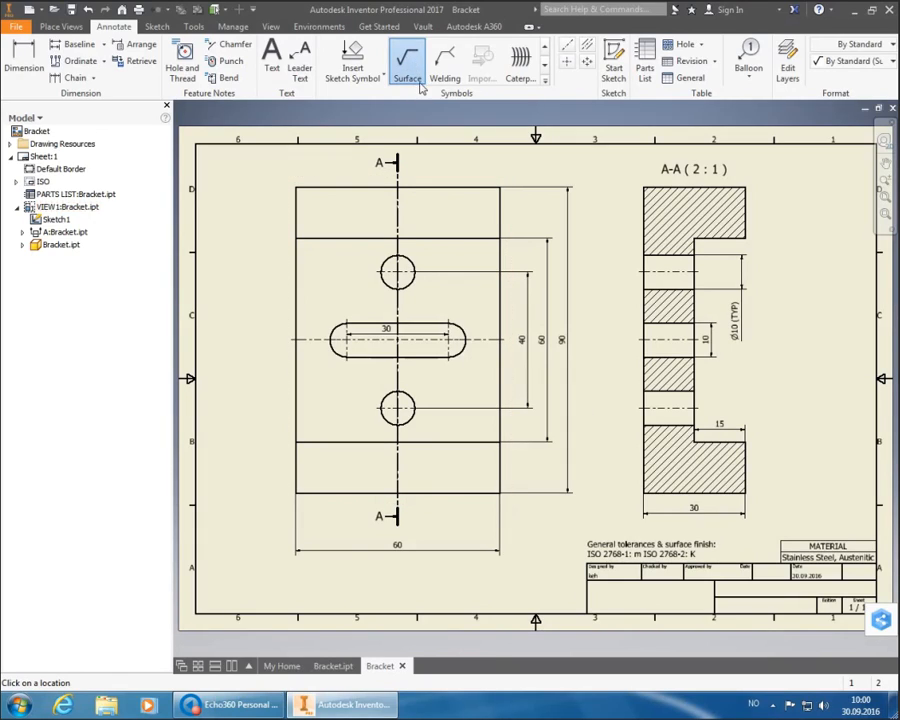
right_click(737, 571)
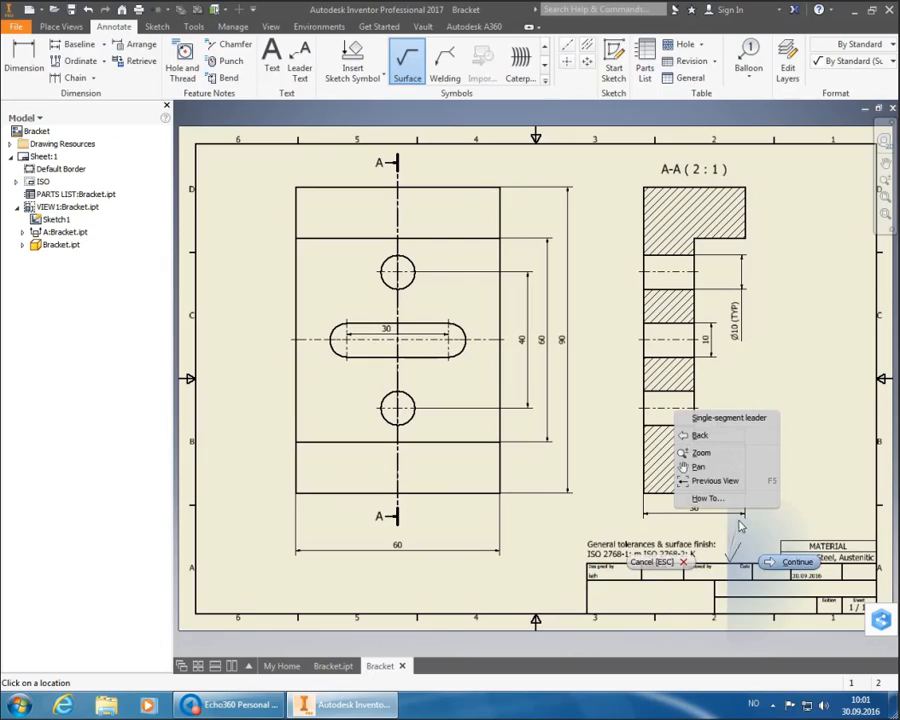
left_click(786, 563)
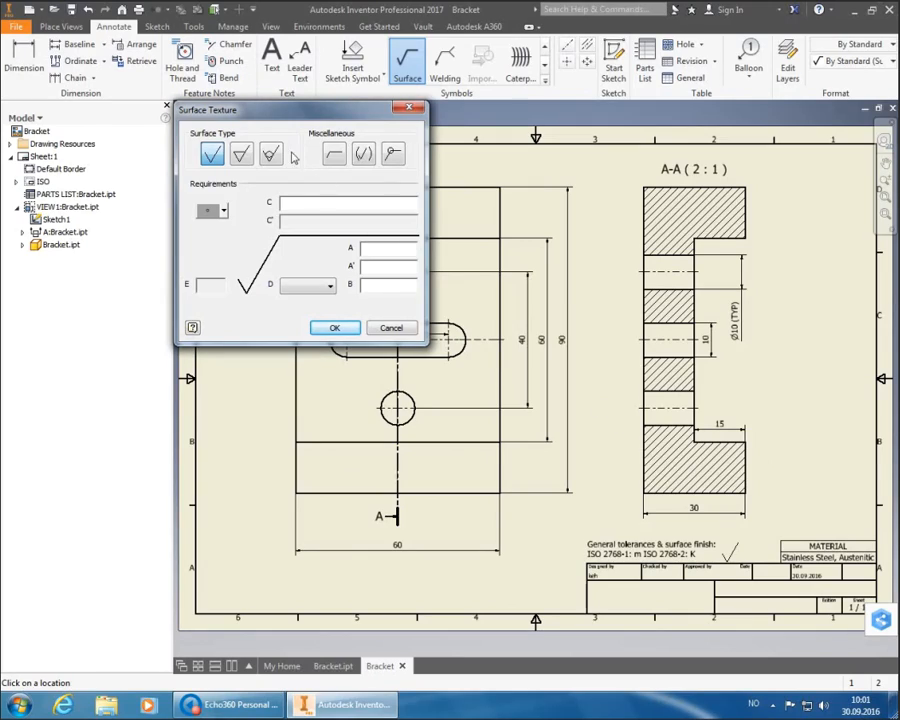
left_click(242, 152)
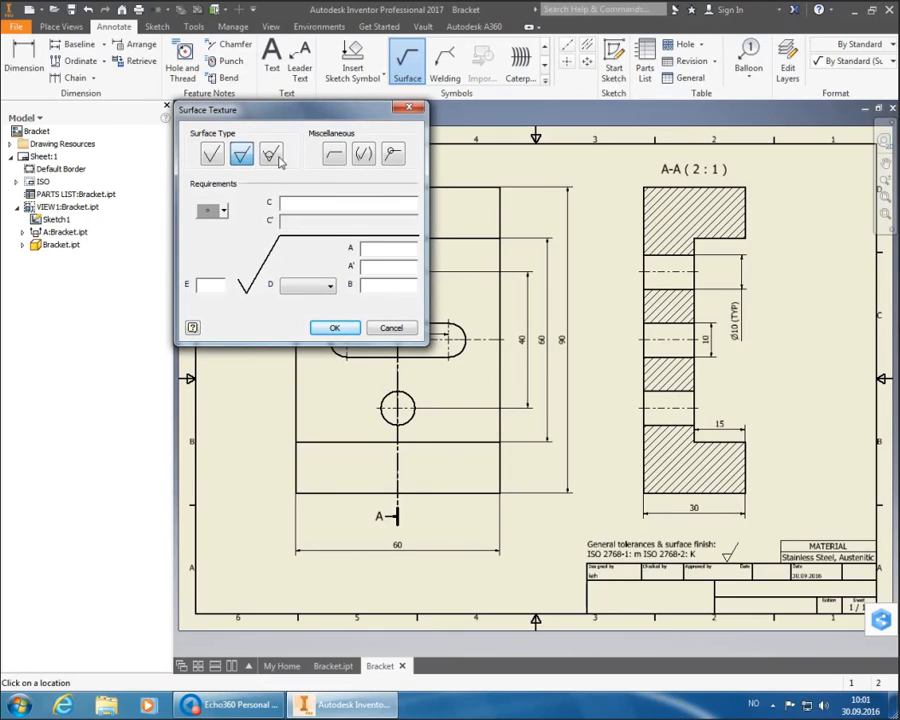
left_click(385, 252)
type("Ra 6.3")
left_click(336, 332)
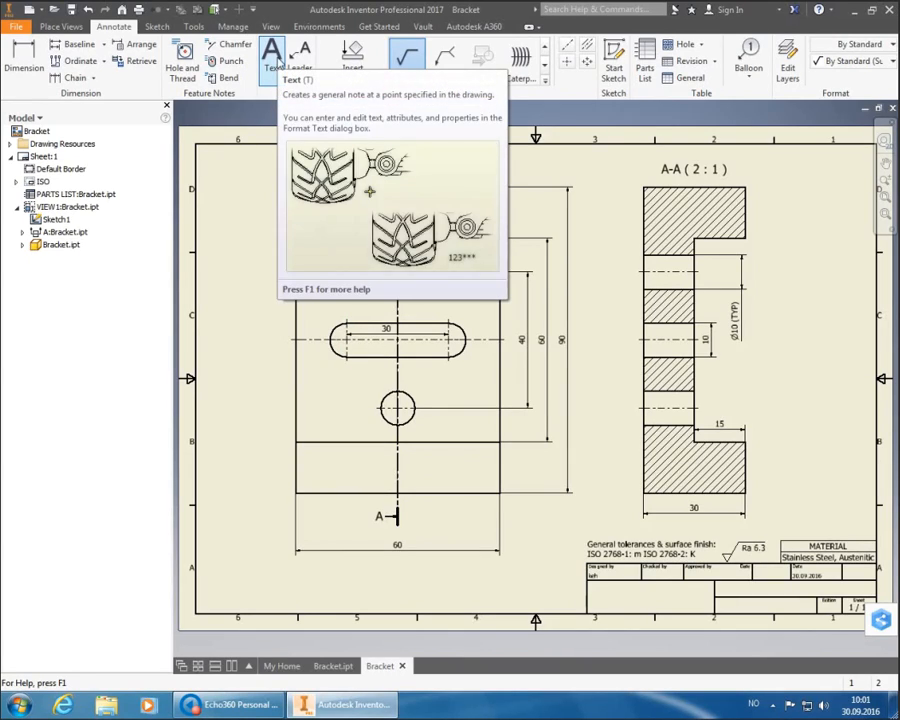
- Write the note 'Notes: 1. Break sharp edges, 0.2 x 45°' with an inserted degree symbol
left_click(271, 58)
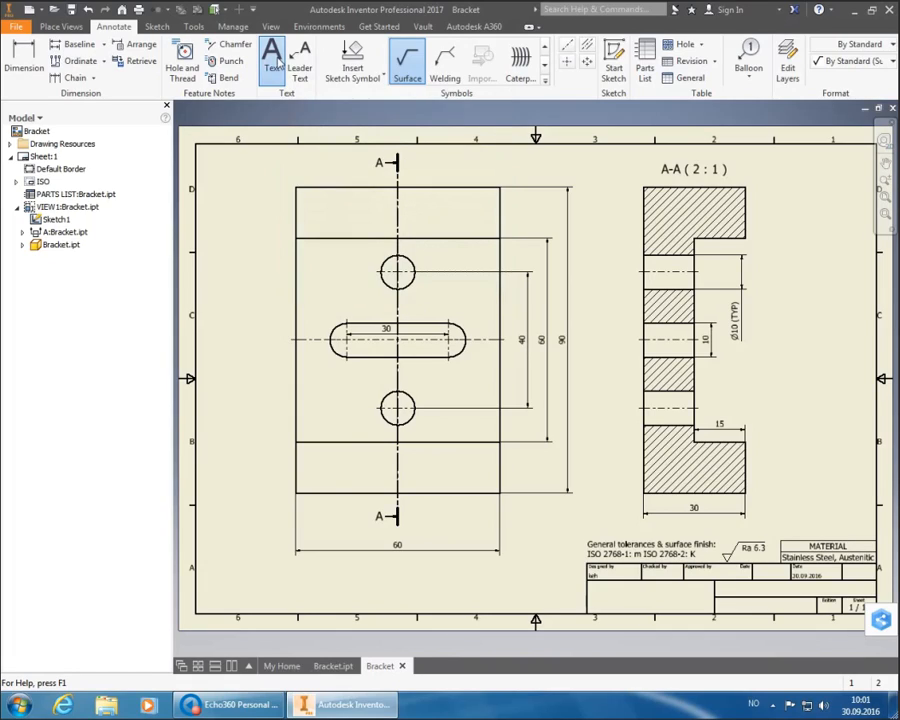
left_click(205, 575)
type("N")
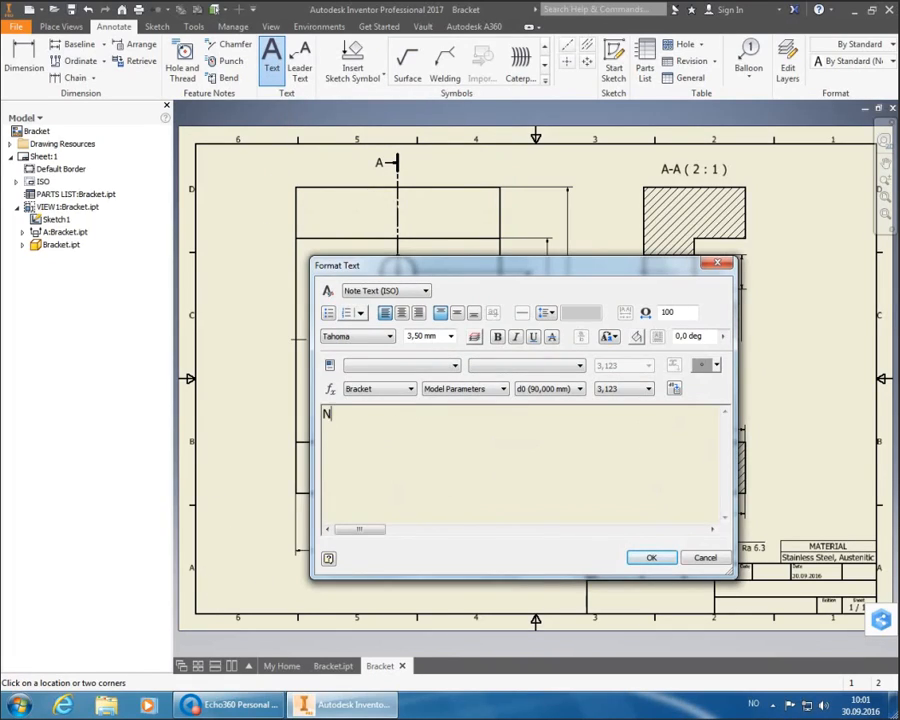
type("otes:")
key("Return")
type("1. Break sharp edge")
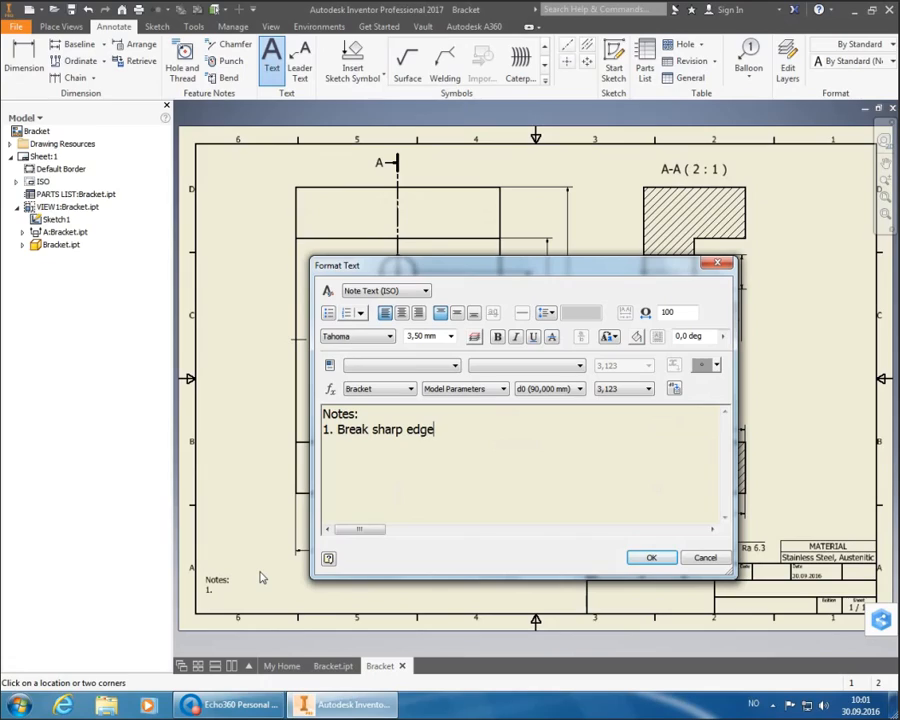
type("s, 0.2 x 45")
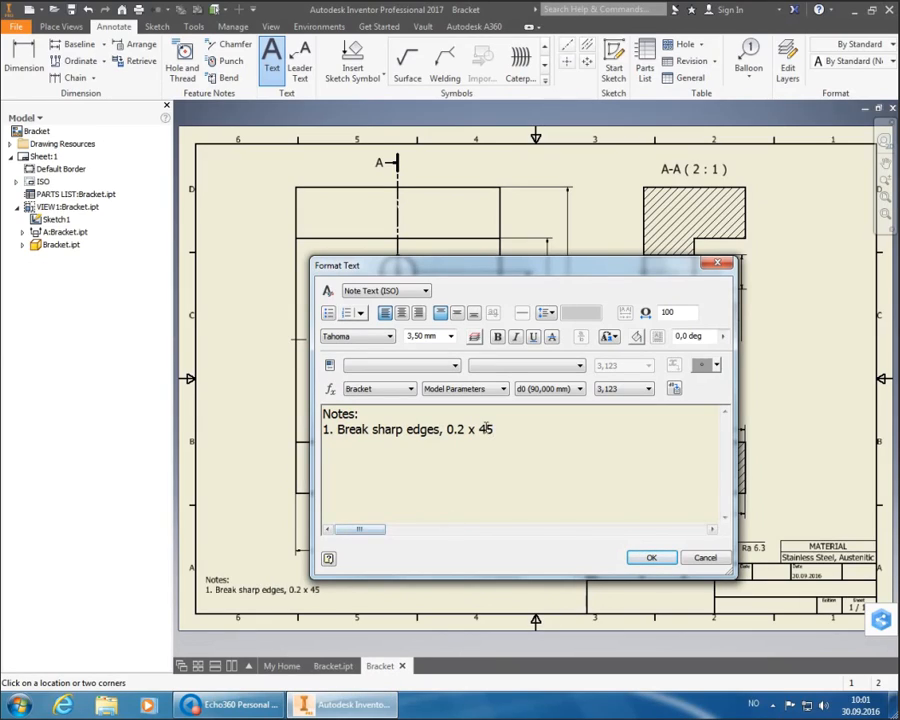
left_click(705, 366)
left_click(648, 558)
- End the text command and move the notes to the sheet's lower-left corner
right_click(527, 565)
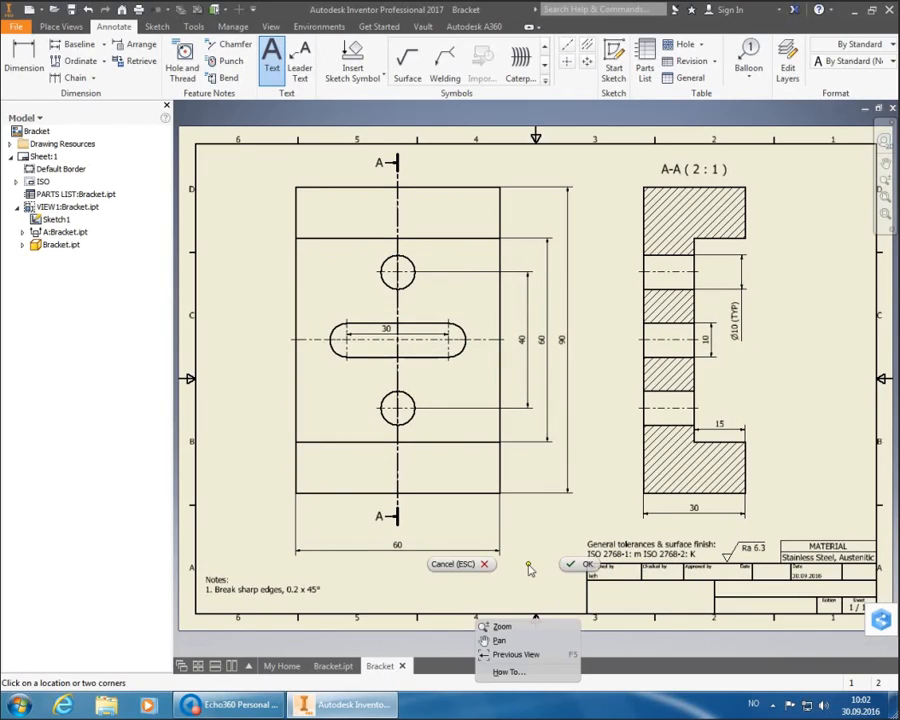
left_click(565, 568)
left_click_drag(264, 596, 258, 615)
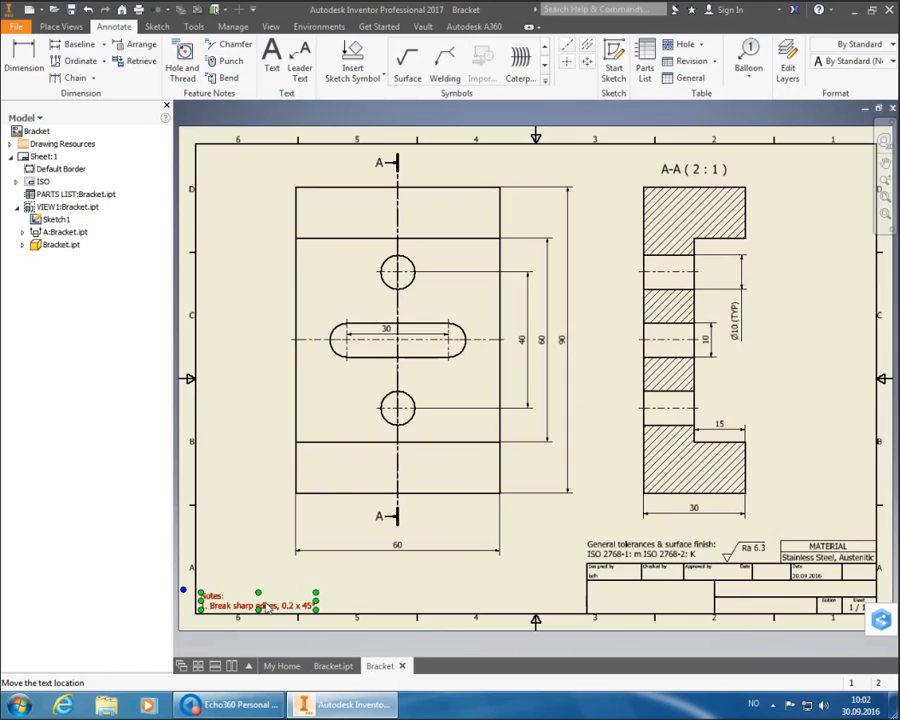
left_click(521, 578)
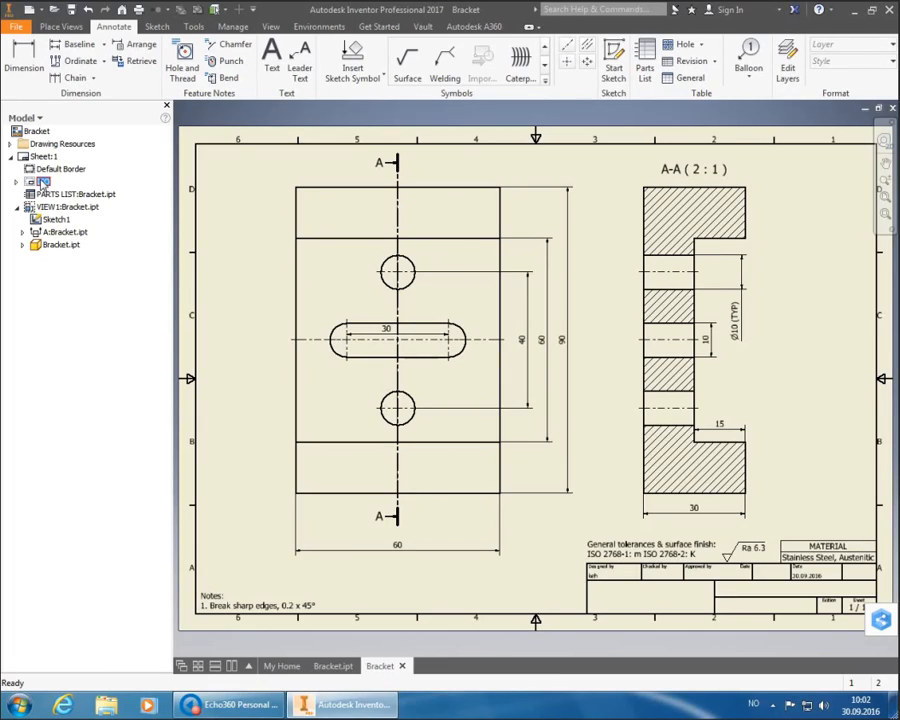
- Open Edit Field Text for the ISO title block and bring up the Bracket drawing's iProperties
left_click(43, 182)
left_click(17, 182)
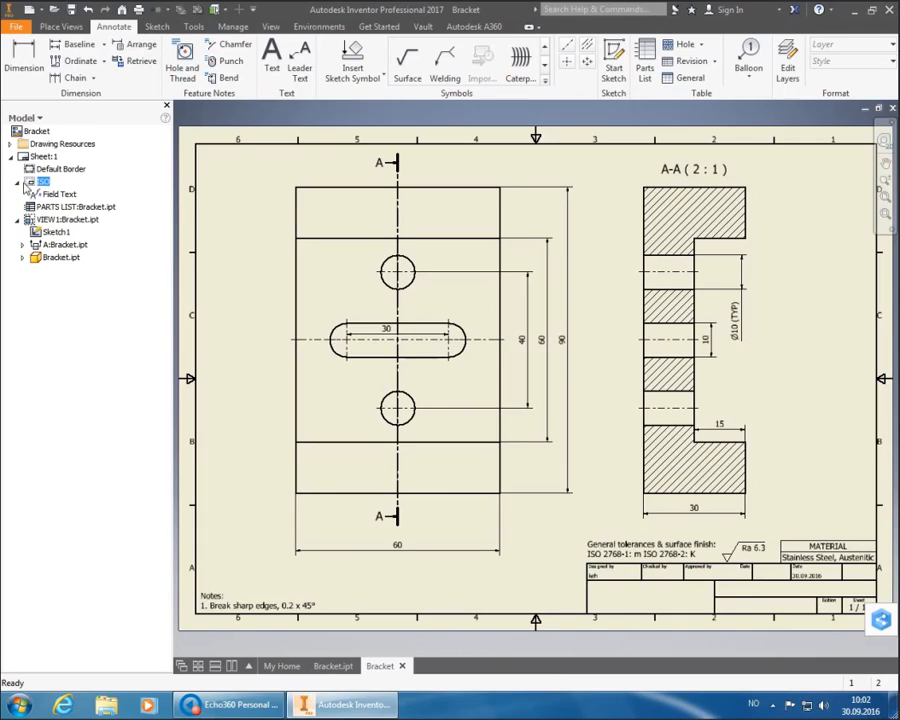
left_click(58, 194)
right_click(59, 198)
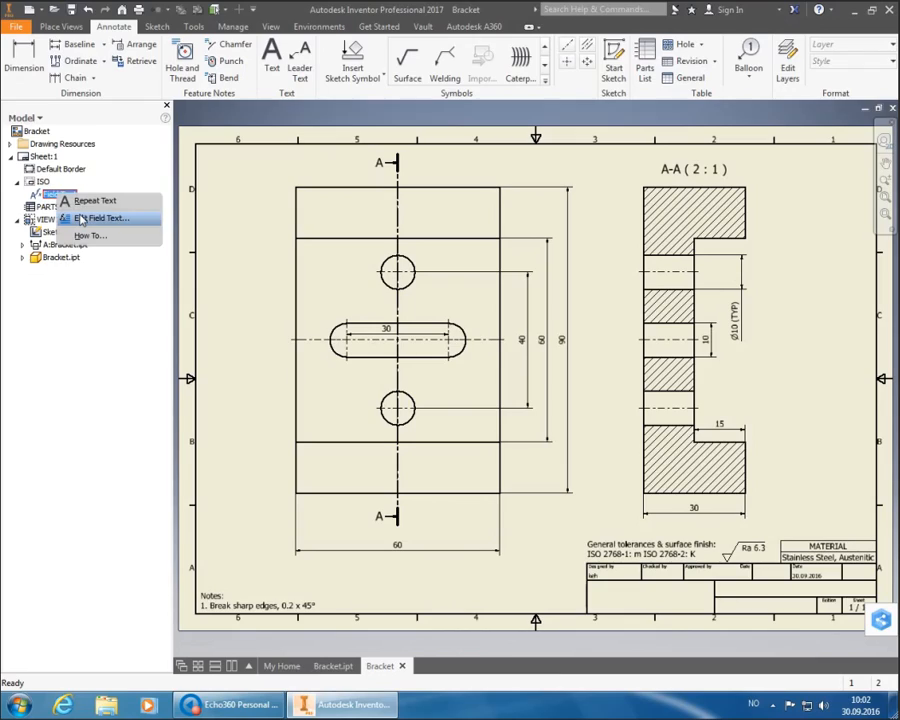
left_click(81, 218)
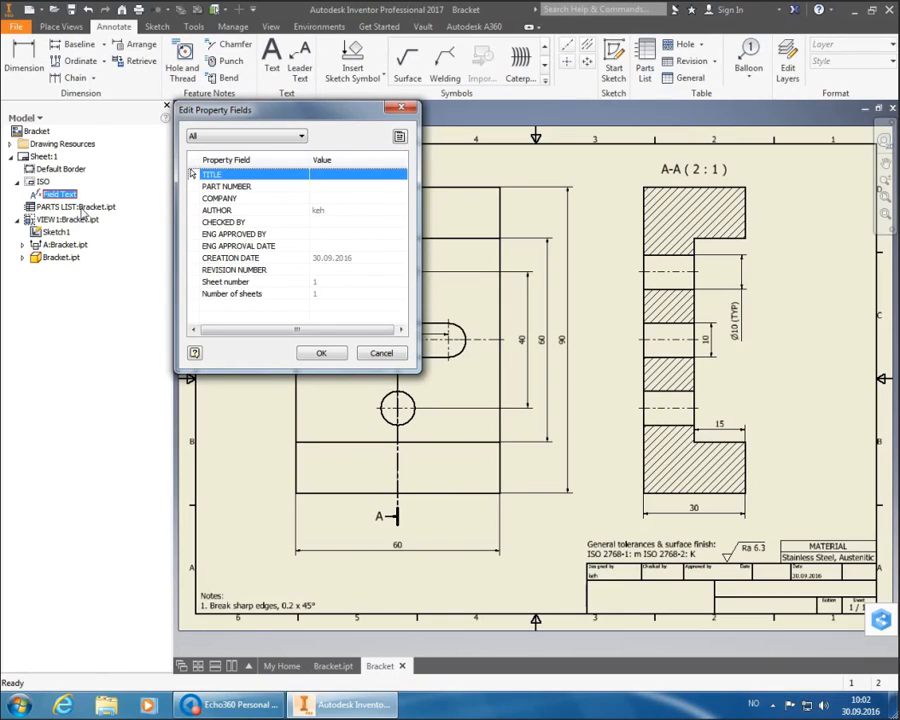
left_click(399, 137)
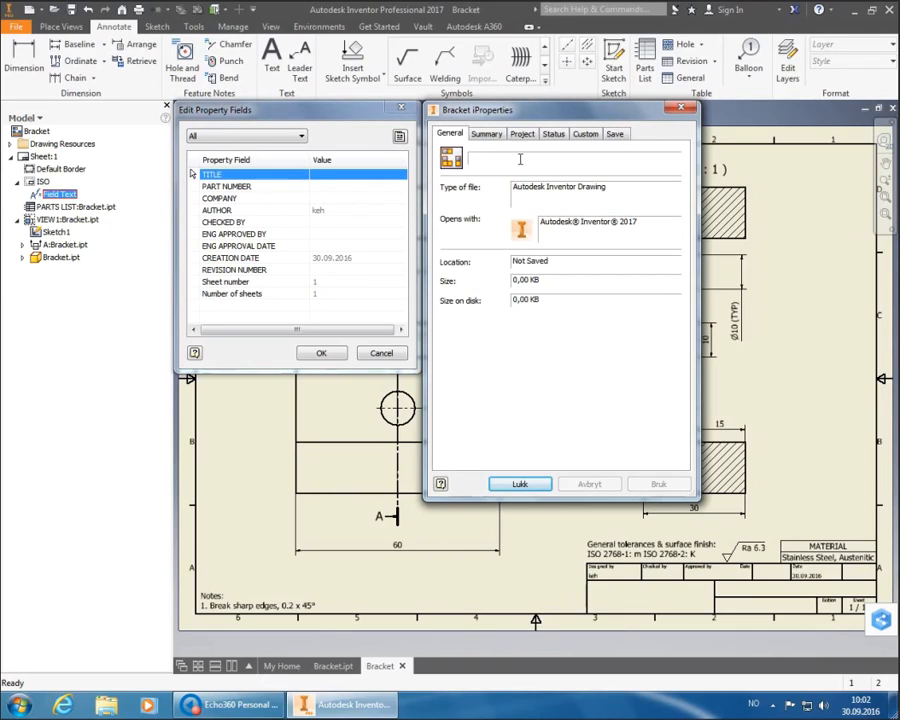
- On the Summary tab, set Title to Bracket, enter the author's ID, and Company HSH
left_click(490, 134)
left_click(546, 154)
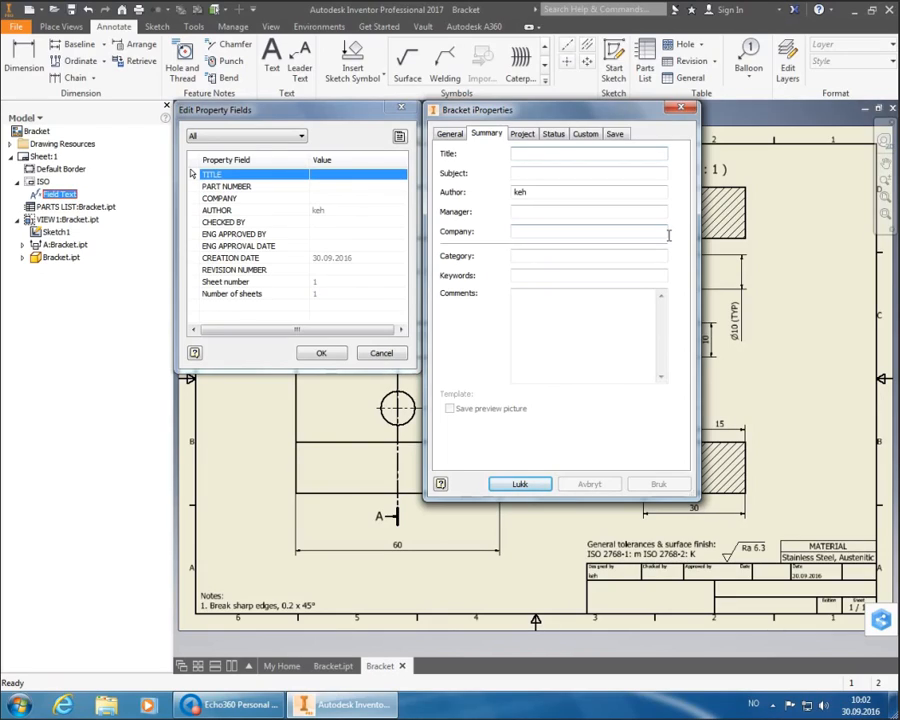
type("M")
key("BackSpace")
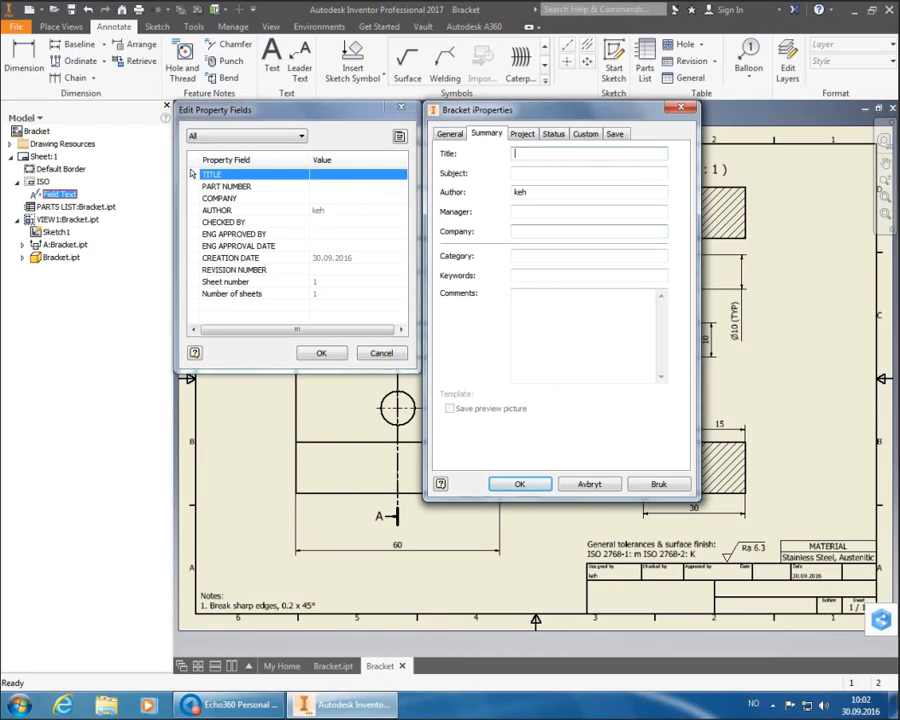
type("Bracket")
key("Tab")
type("1333")
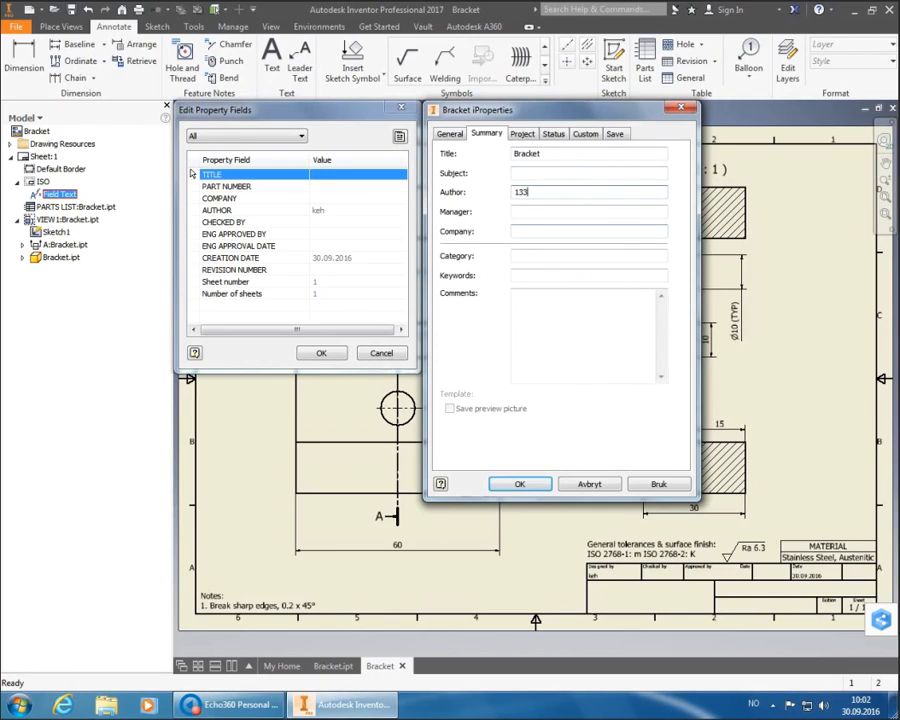
type("67")
key("Tab")
key("Tab")
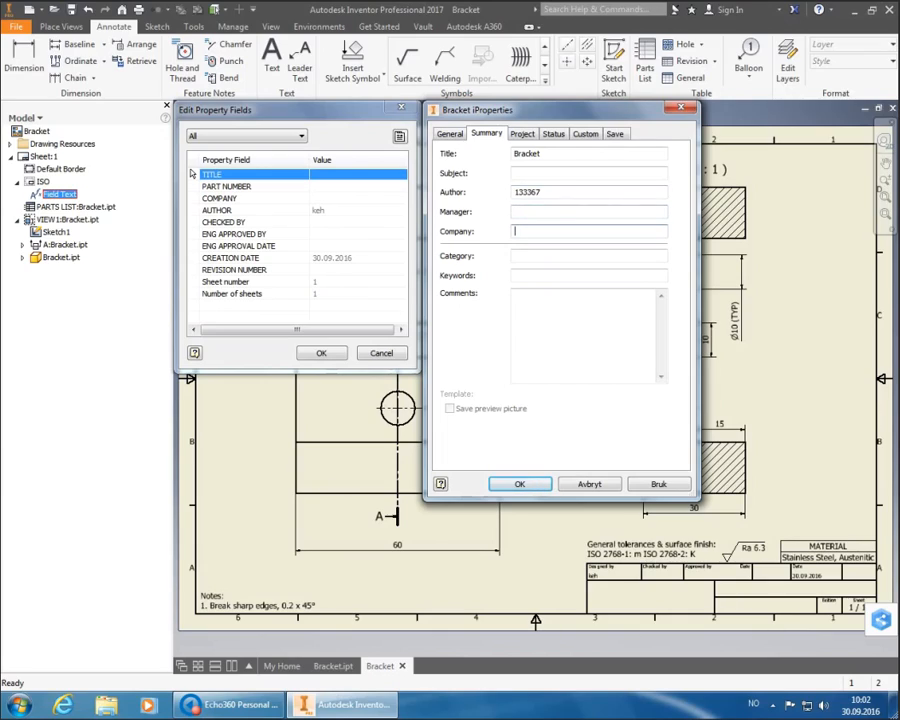
type("HSH")
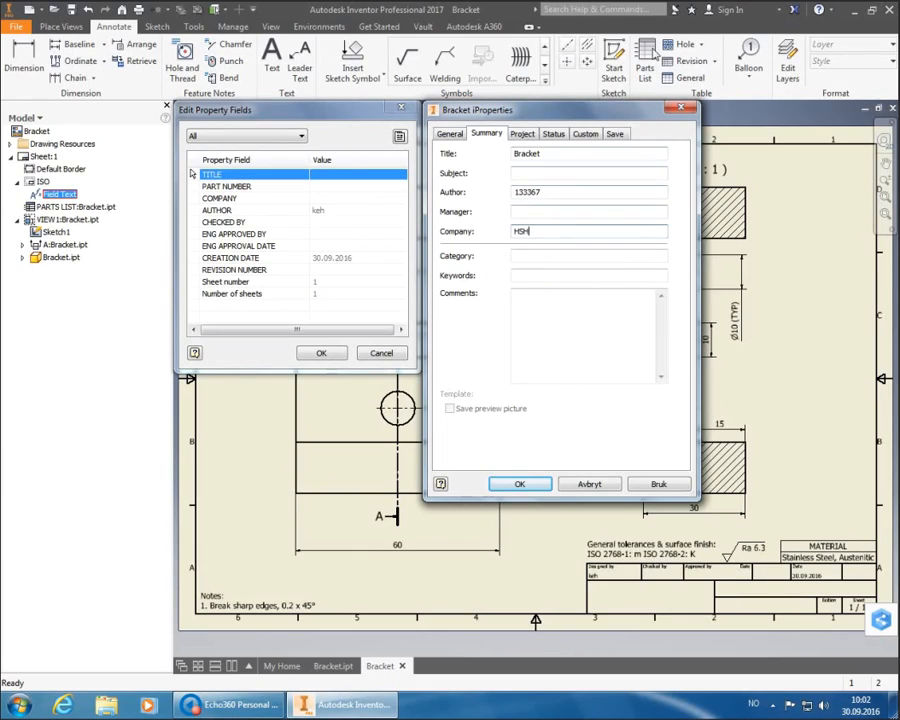
- On the Project tab, set Part Number to Bracket and Revision Number to A
left_click(522, 135)
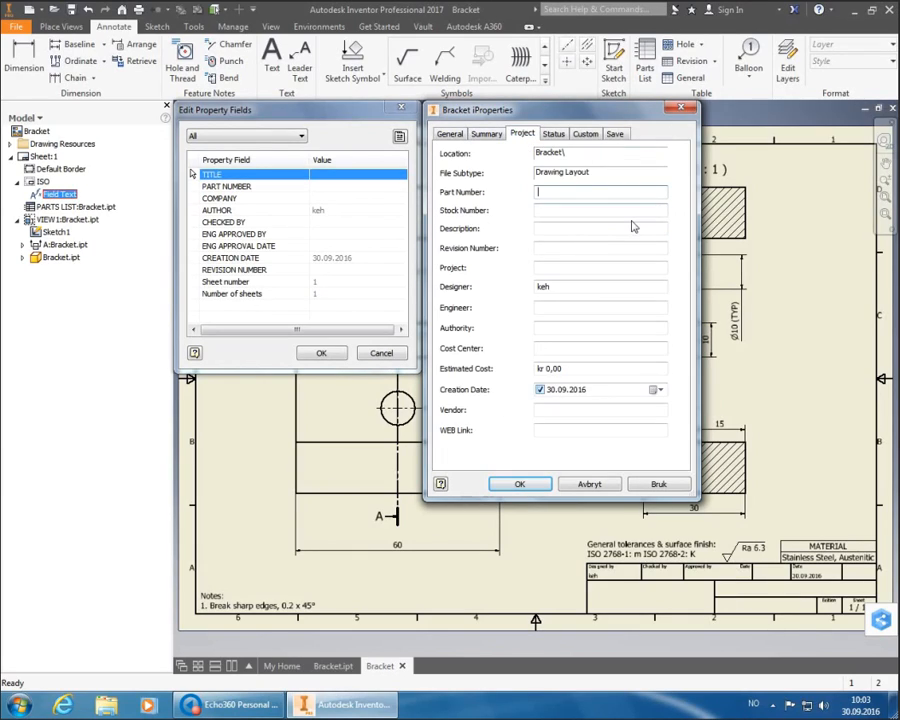
type("Bracket")
key("Tab")
key("Tab")
key("Tab")
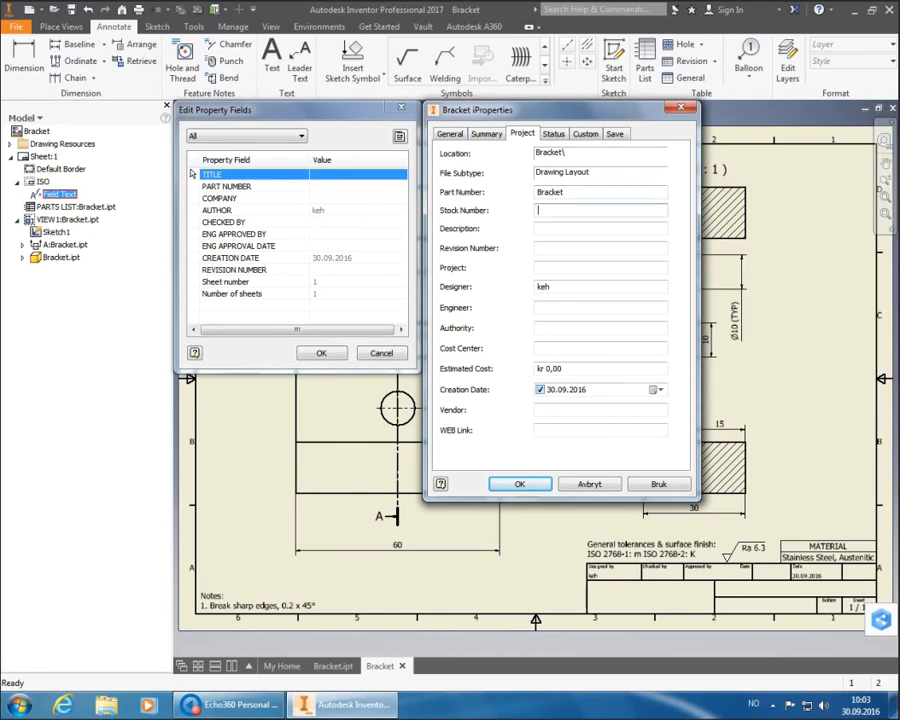
type("A")
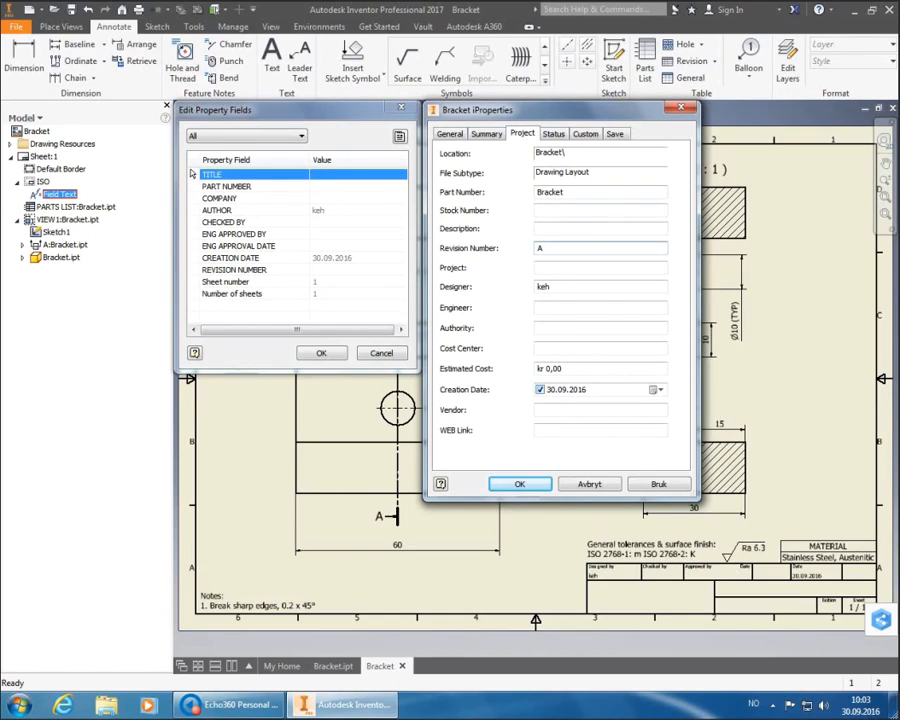
- On the Status tab, enter checker and approver initials, enable the approval date, and apply
left_click(551, 133)
left_click(575, 231)
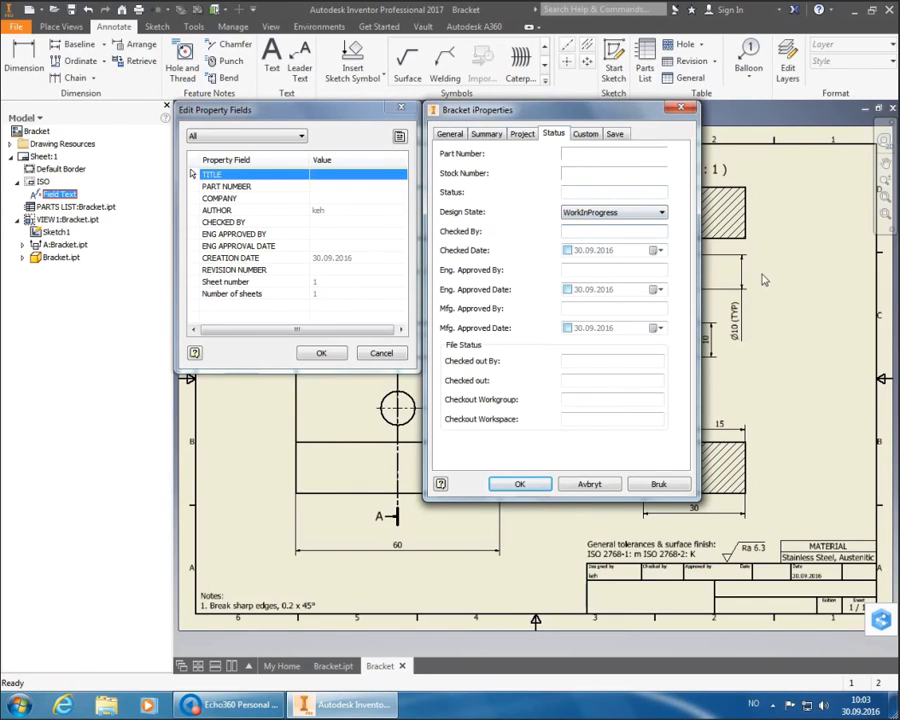
type("TEE")
key("Tab")
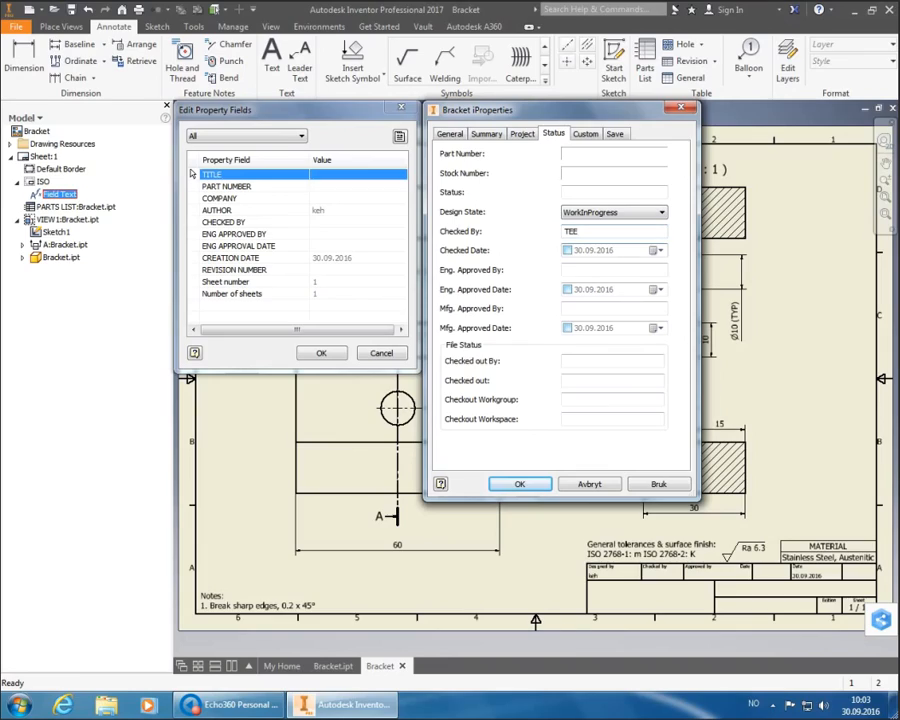
type("EAK")
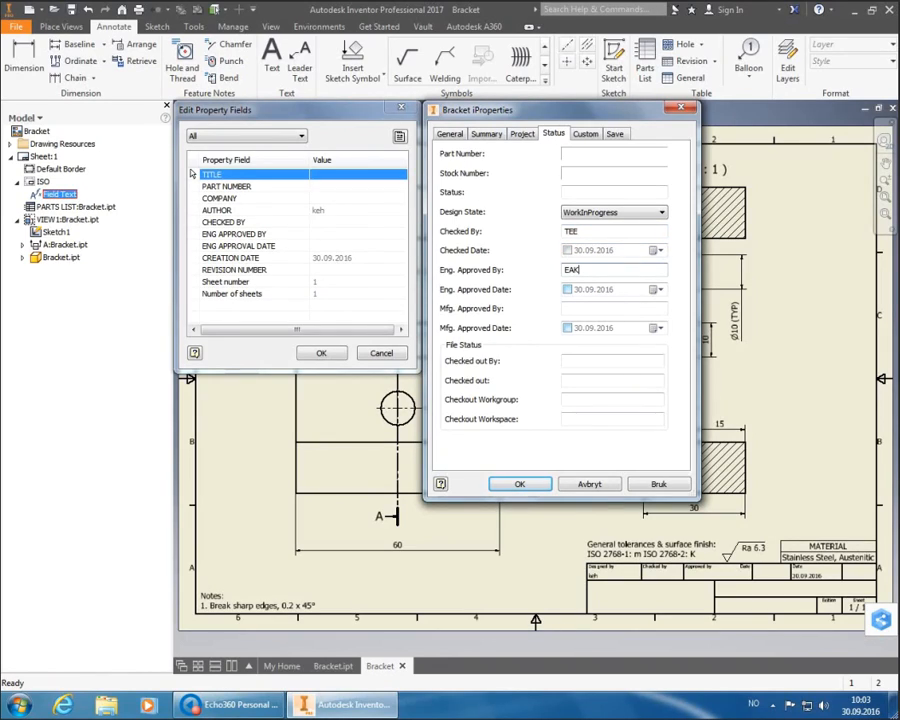
key("Tab")
key("space")
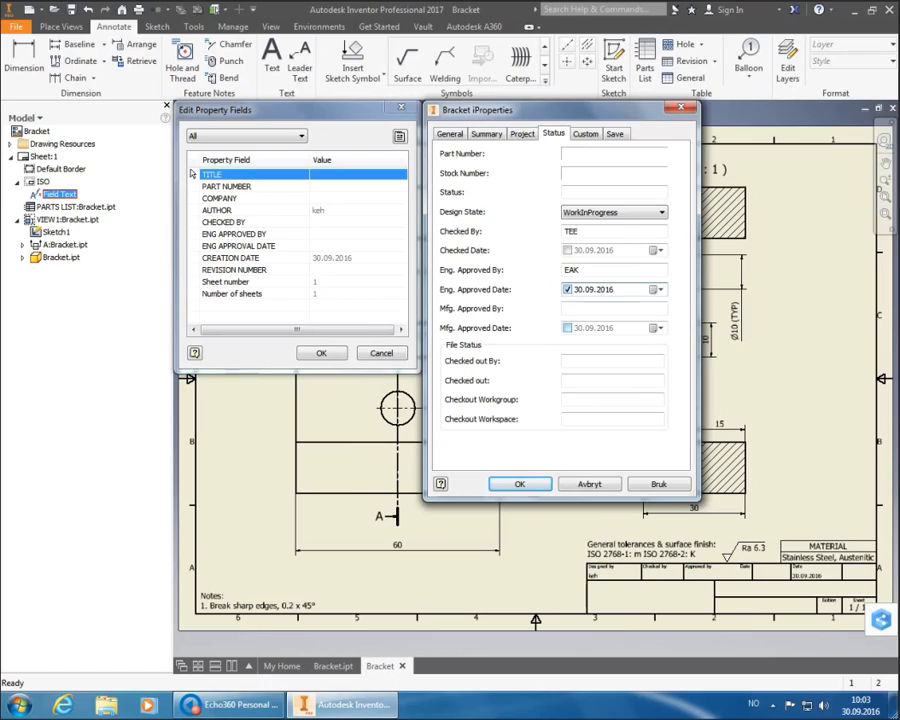
left_click(524, 485)
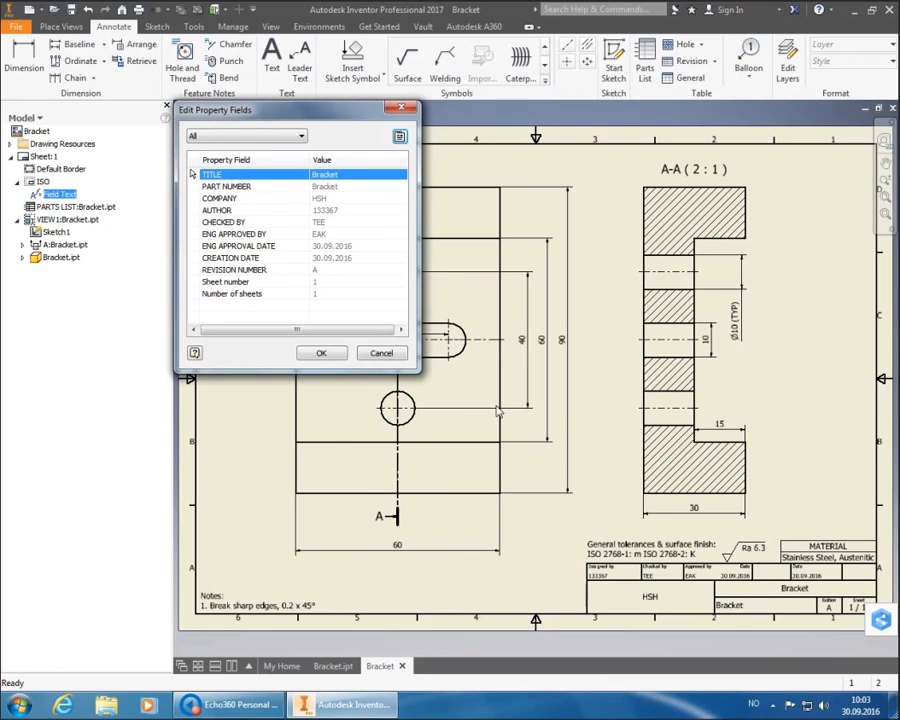
- Close the title block field editor and save the drawing as Bracket.idw
left_click(321, 353)
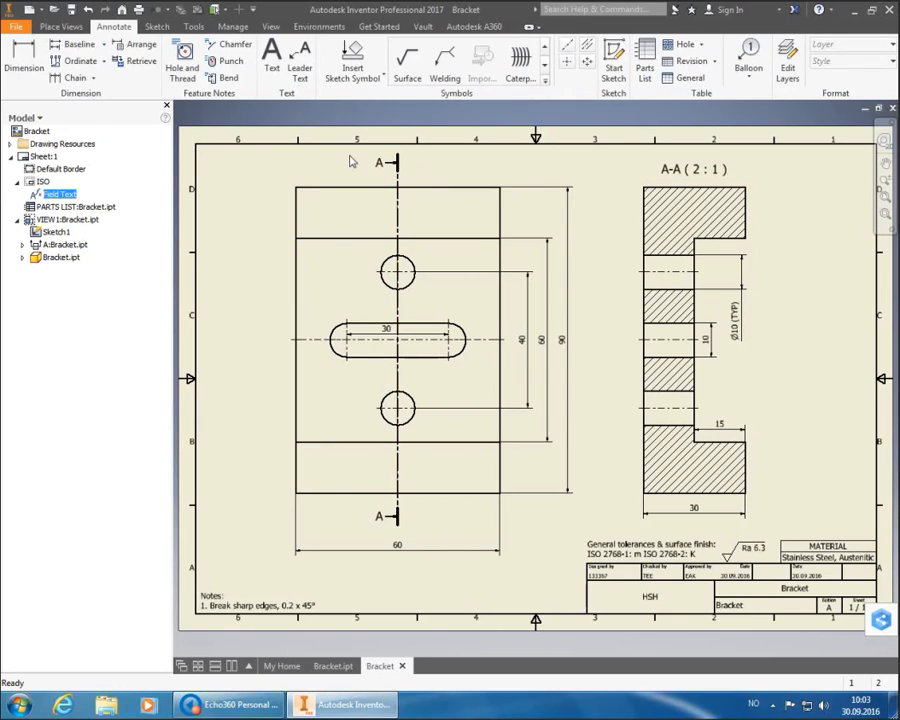
left_click(71, 9)
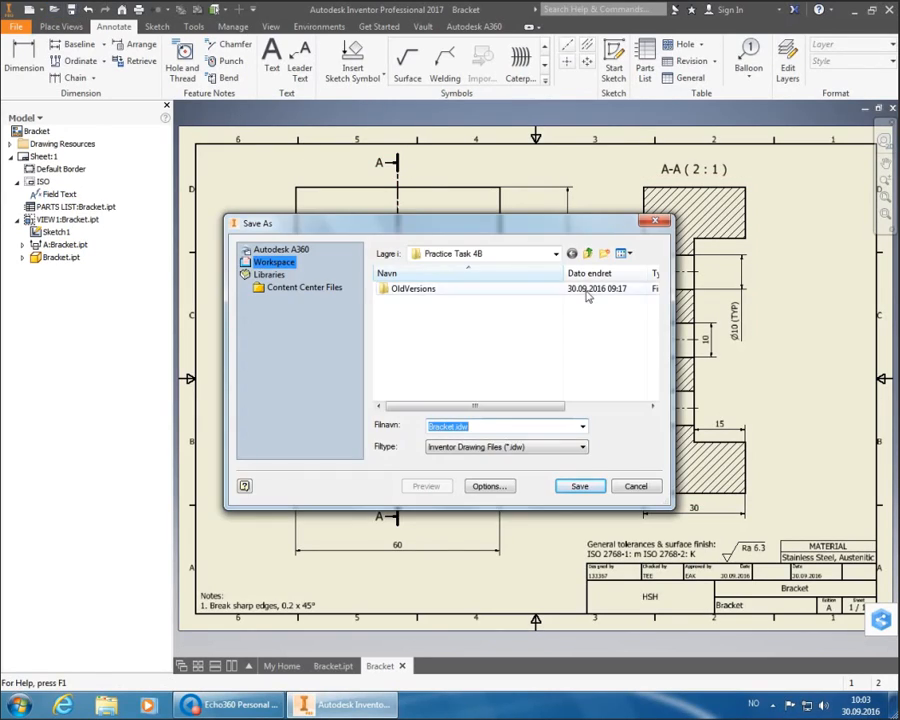
left_click(581, 489)
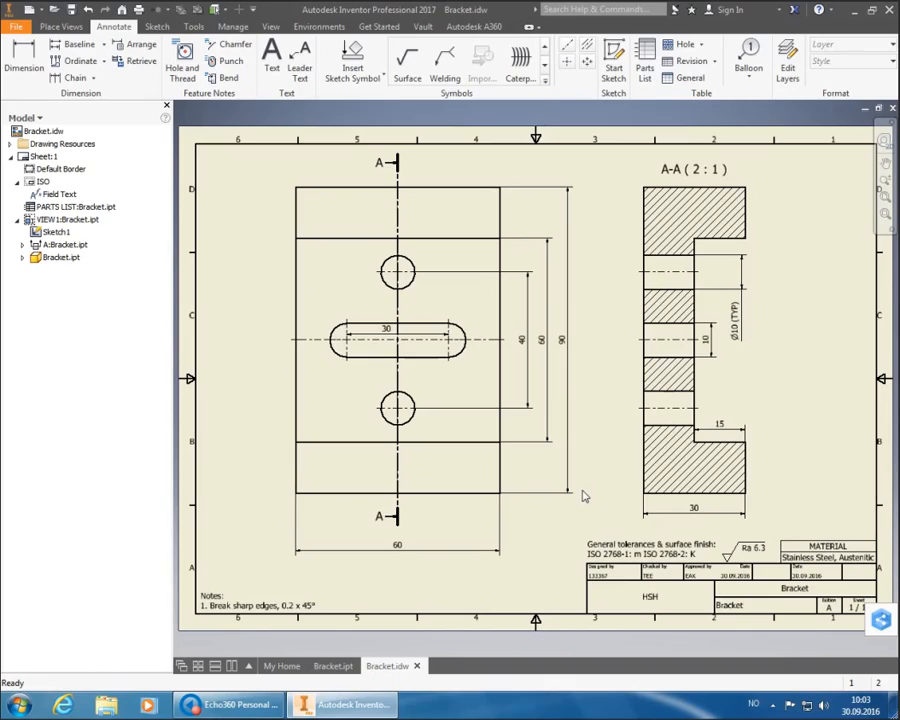